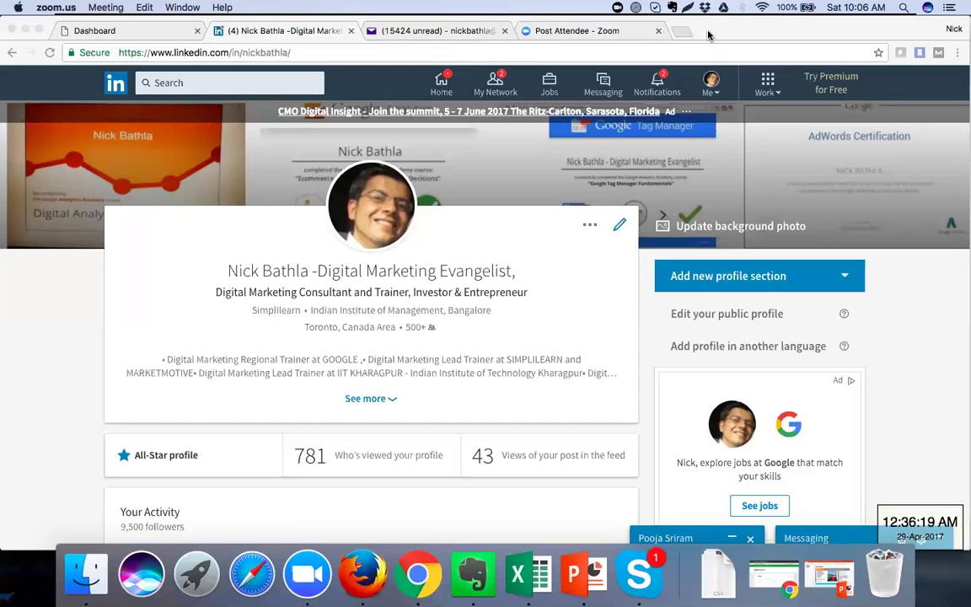
Bring Chrome forward and switch from the LinkedIn profile to the Post Attendee - Zoom tab
{"action": "left_click", "coordinate": [792, 33]}
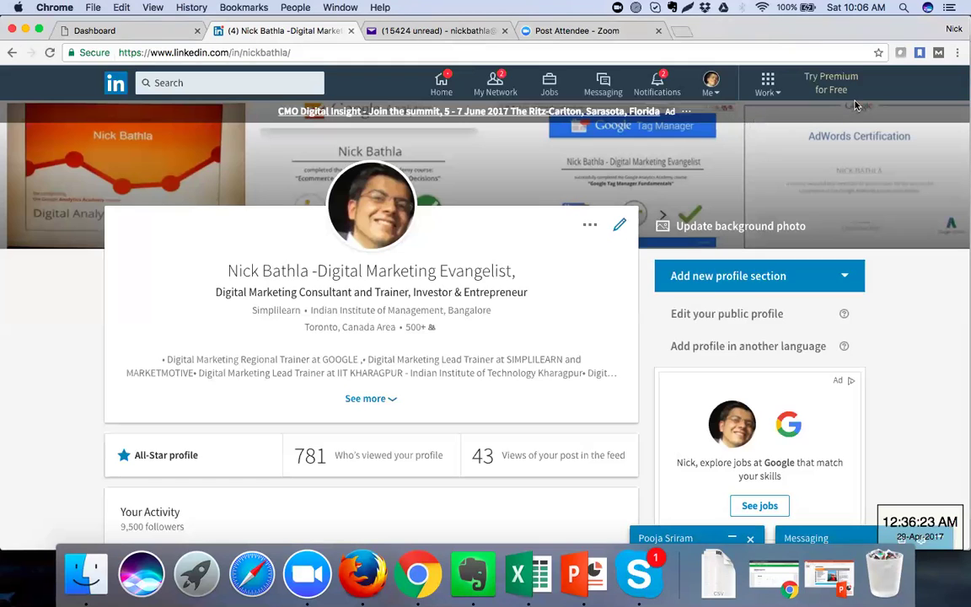
{"action": "left_click", "coordinate": [626, 31]}
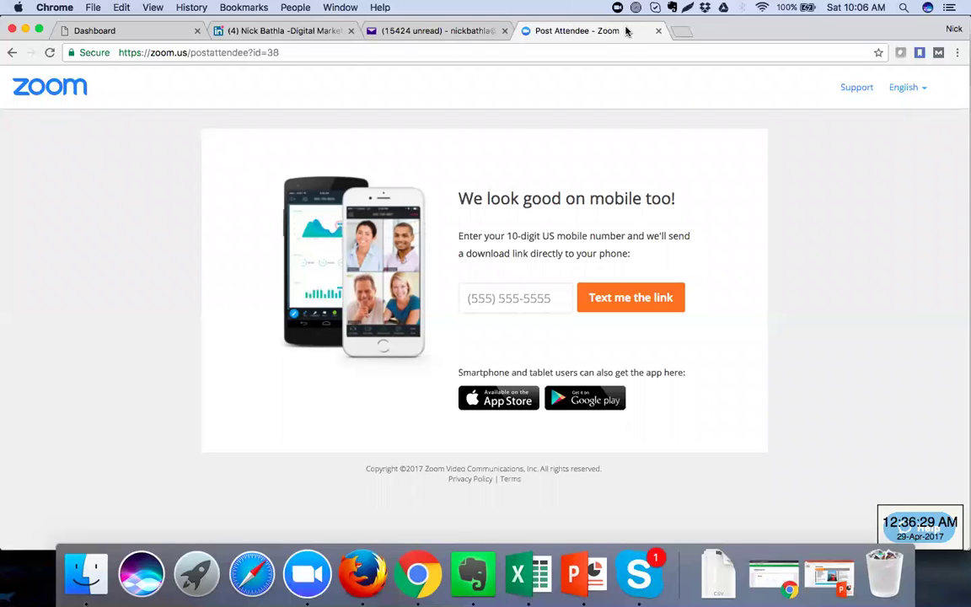
Load zoom.us by entering 'zoom' in the Chrome address bar
{"action": "left_click", "coordinate": [186, 54]}
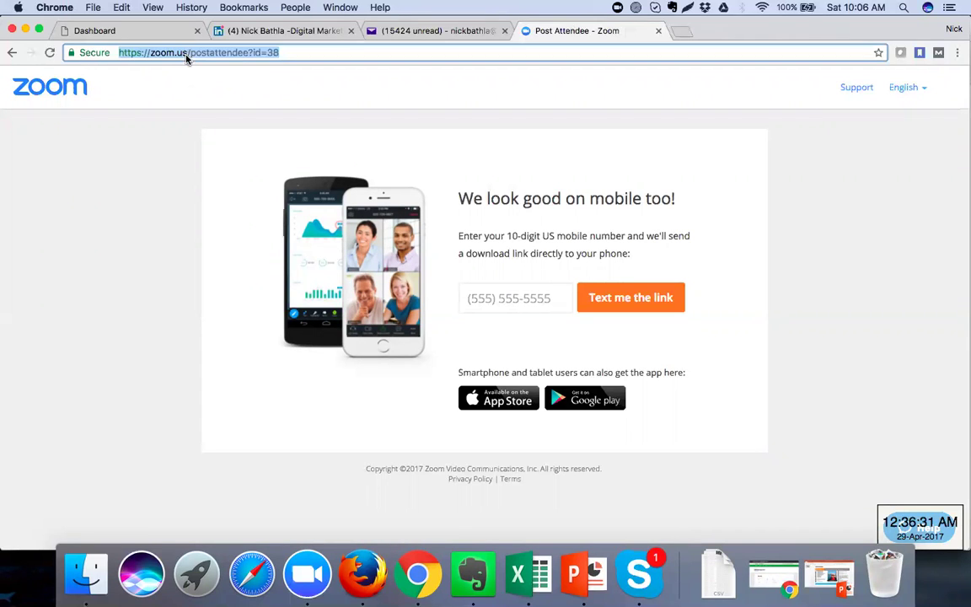
{"action": "type", "text": "zoom.us"}
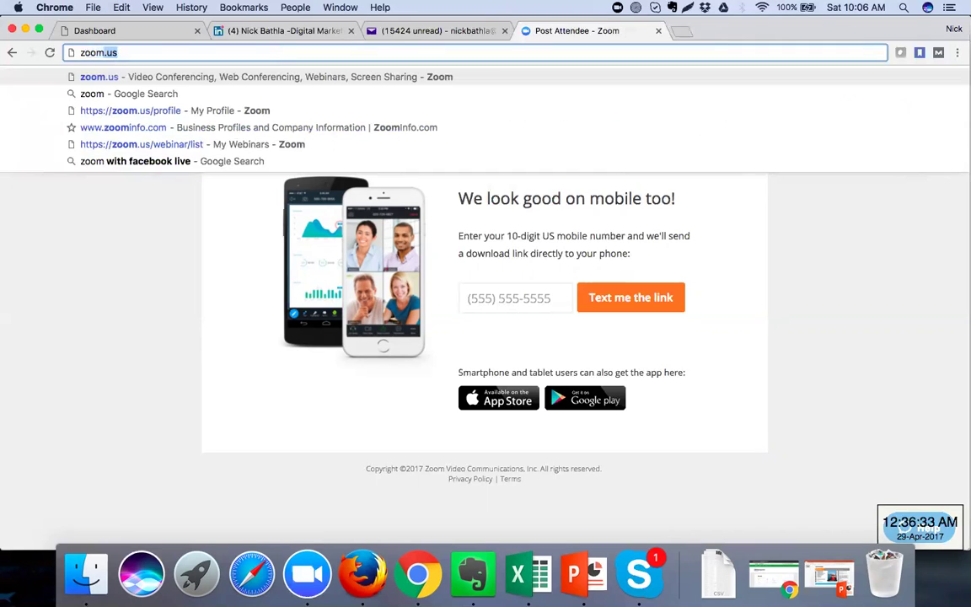
{"action": "key", "text": "Return"}
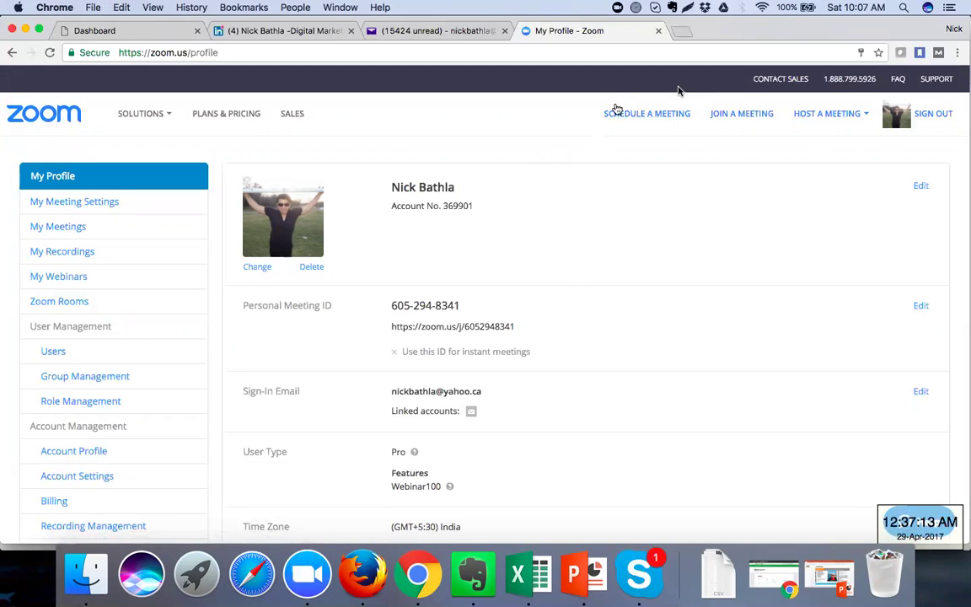
Open the Digital Marketing Training - Batch 1 webinar from My Webinars and scroll through its details
{"action": "left_click", "coordinate": [91, 279]}
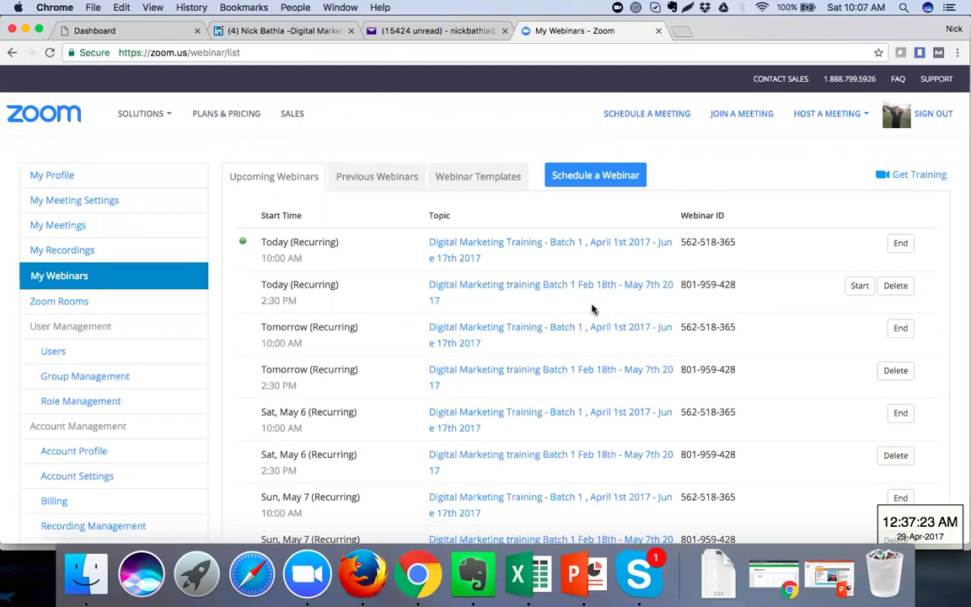
{"action": "left_click", "coordinate": [549, 245]}
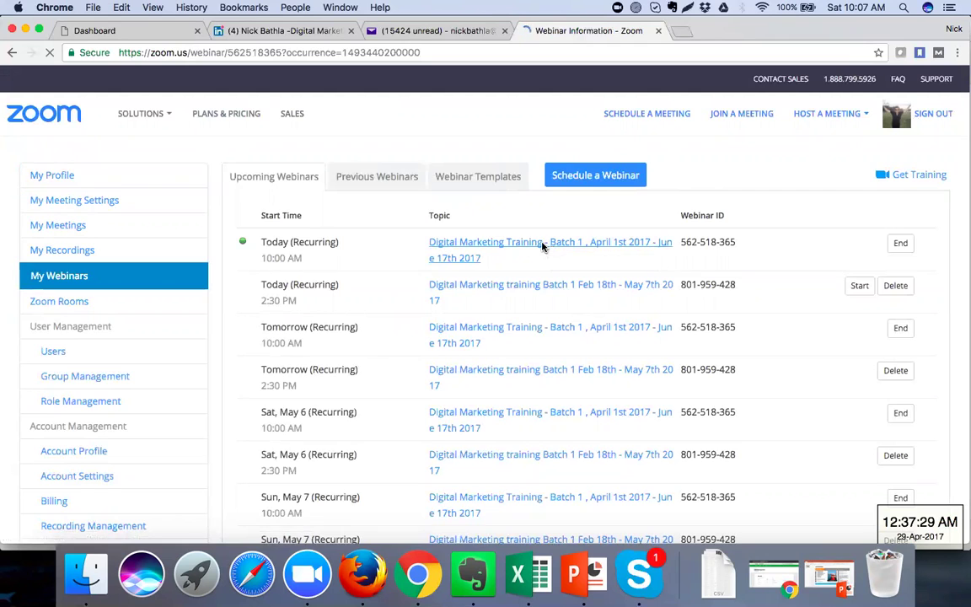
{"action": "scroll", "coordinate": [633, 242], "scroll_direction": "down", "scroll_amount": 10}
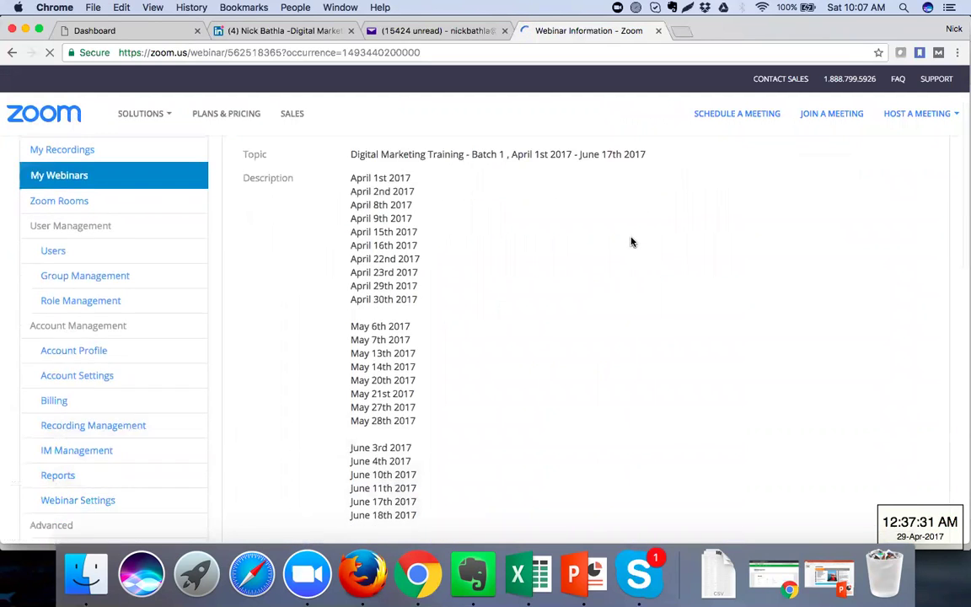
{"action": "scroll", "coordinate": [632, 242], "scroll_direction": "down", "scroll_amount": 2}
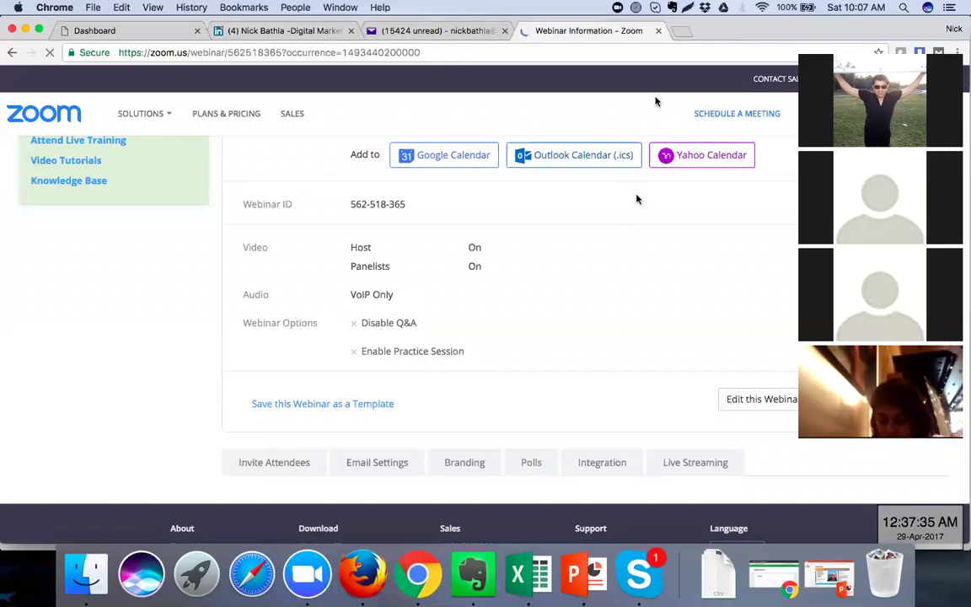
Open a new Chrome tab with the Google start page next to the webinar tab
{"action": "left_click", "coordinate": [679, 33]}
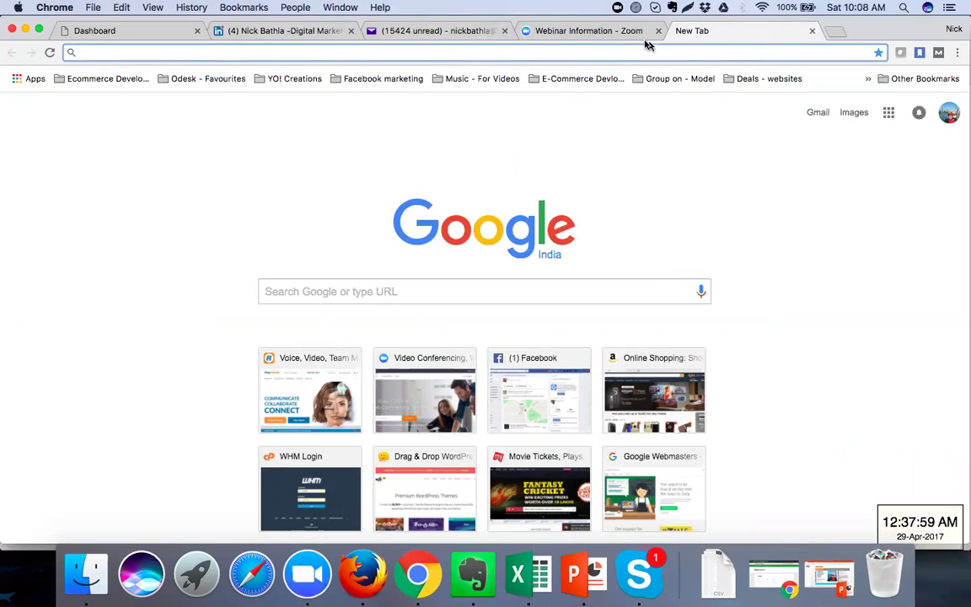
Revisit the Webinar Information tab, then return to the LinkedIn profile tab
{"action": "left_click", "coordinate": [618, 36]}
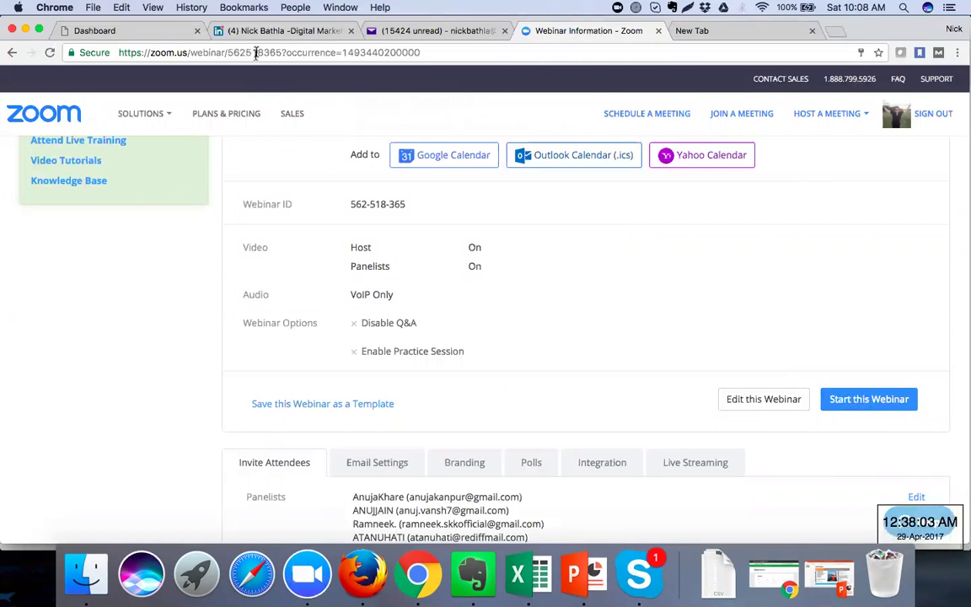
{"action": "left_click", "coordinate": [240, 32]}
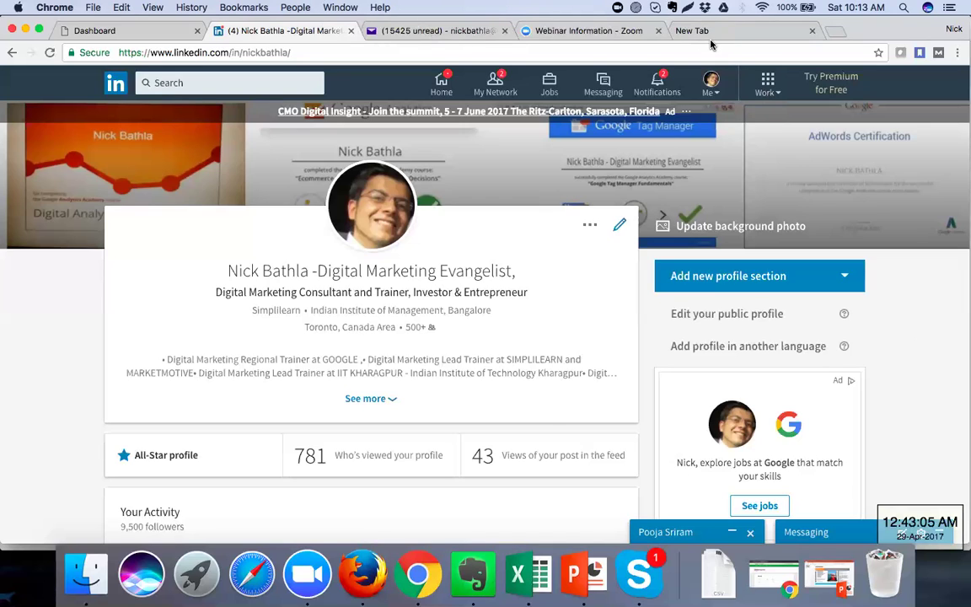
{"action": "key", "text": "XF86AudioRaiseVolume"}
Switch the Zoom presence status to Offline from the menu-bar icon
{"action": "left_click", "coordinate": [657, 8]}
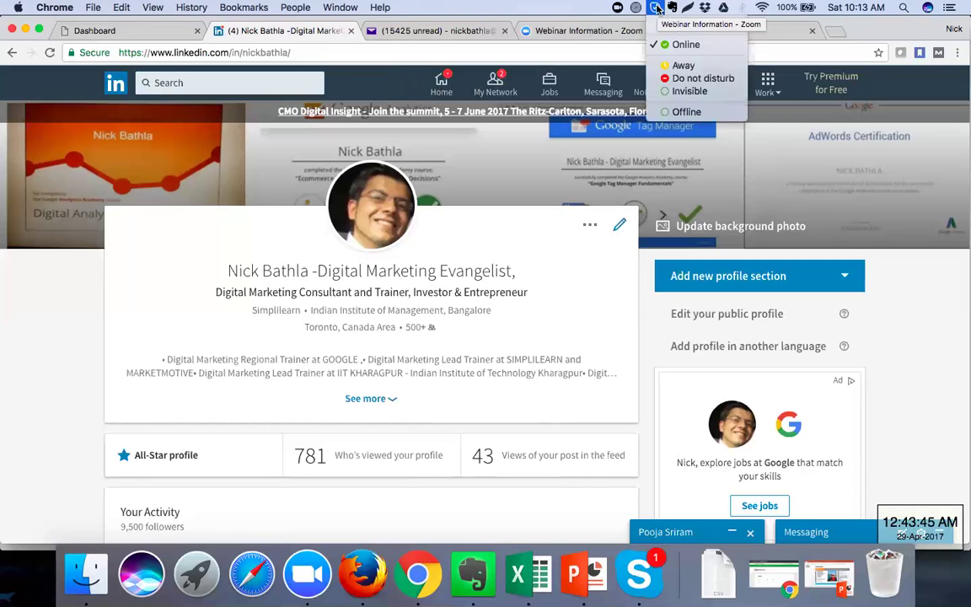
{"action": "left_click", "coordinate": [690, 120]}
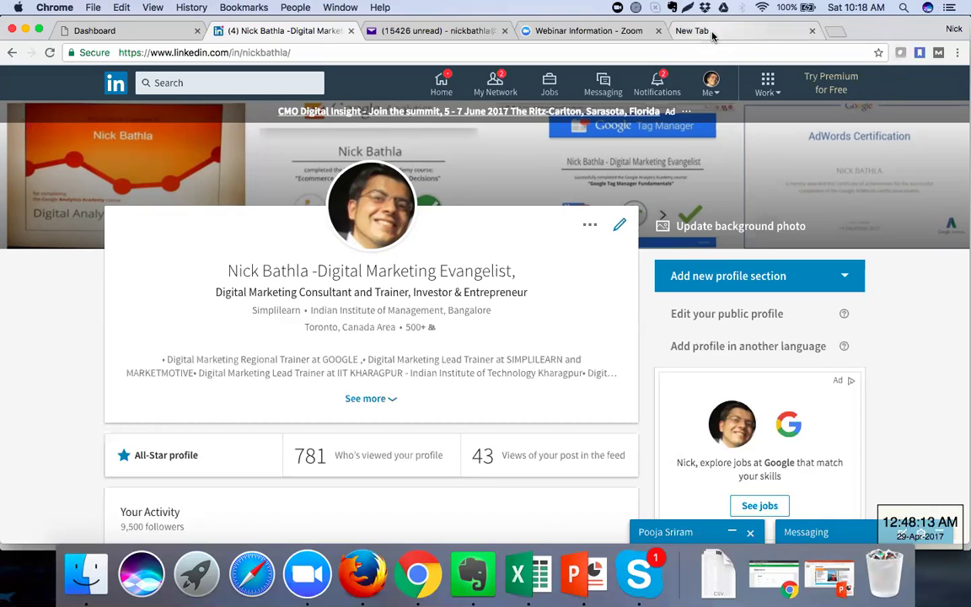
Bring up the Finder windows and move the Google Drive window up and right
{"action": "left_click", "coordinate": [903, 10]}
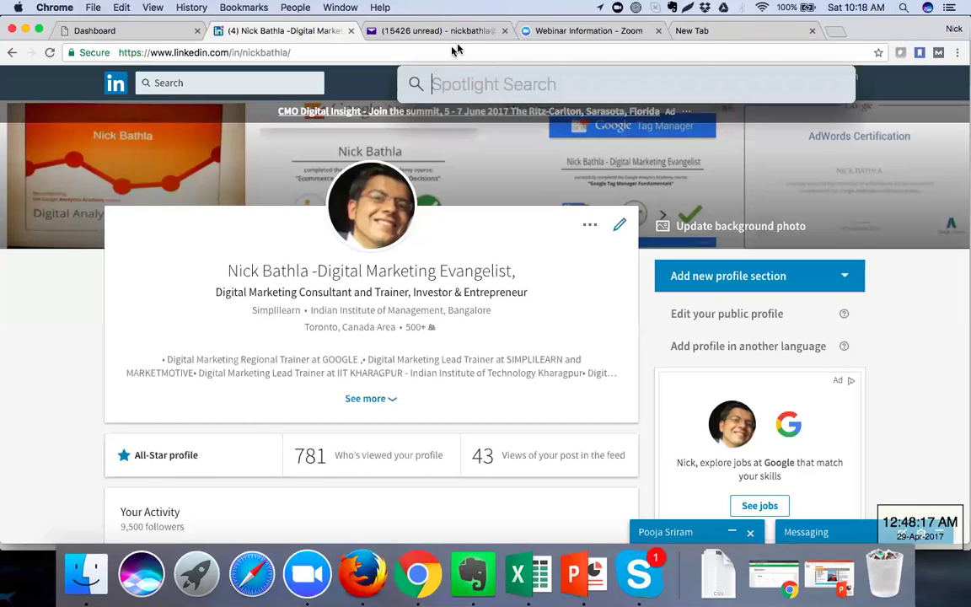
{"action": "key", "text": "Escape"}
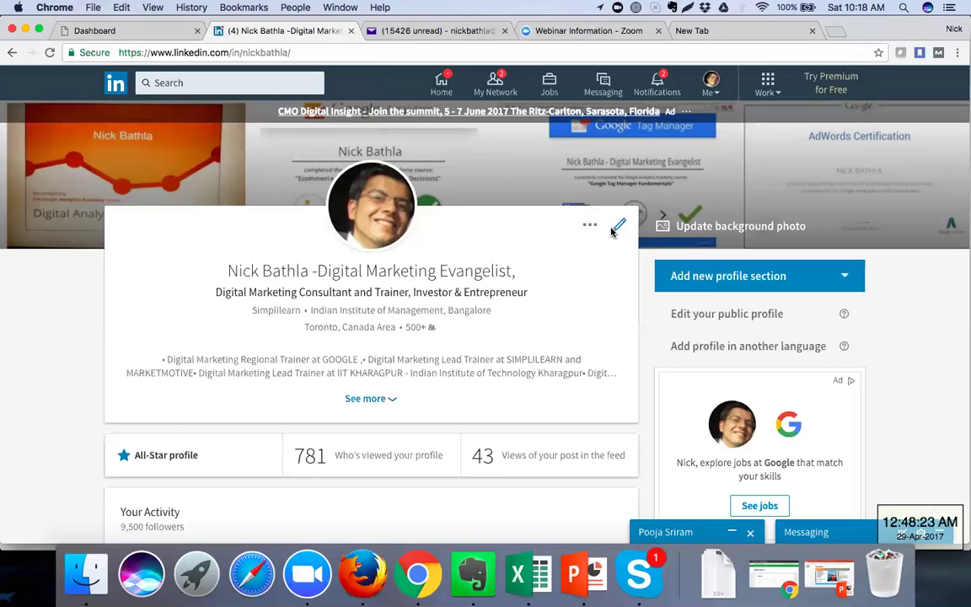
{"action": "left_click", "coordinate": [904, 9]}
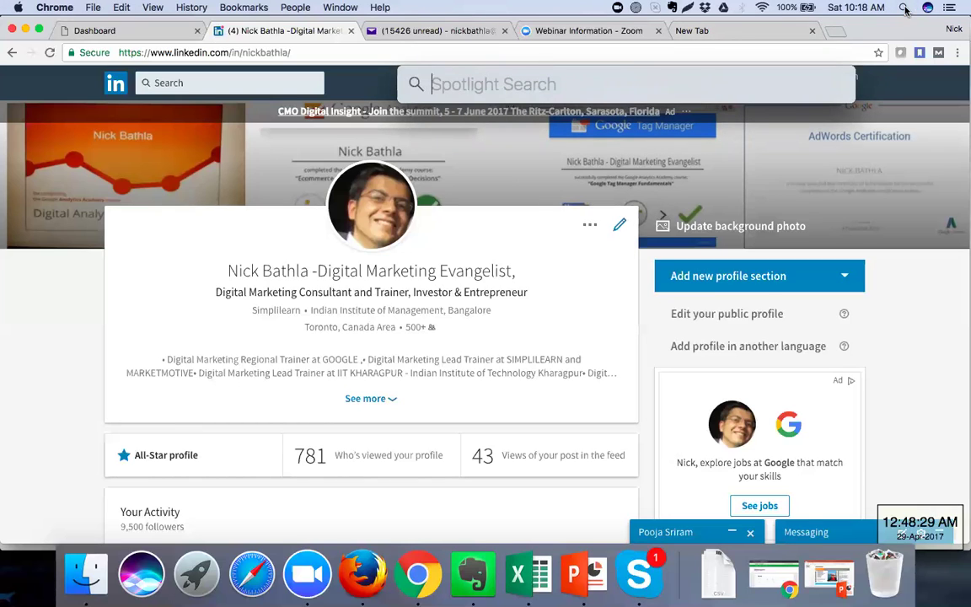
{"action": "left_click", "coordinate": [77, 580]}
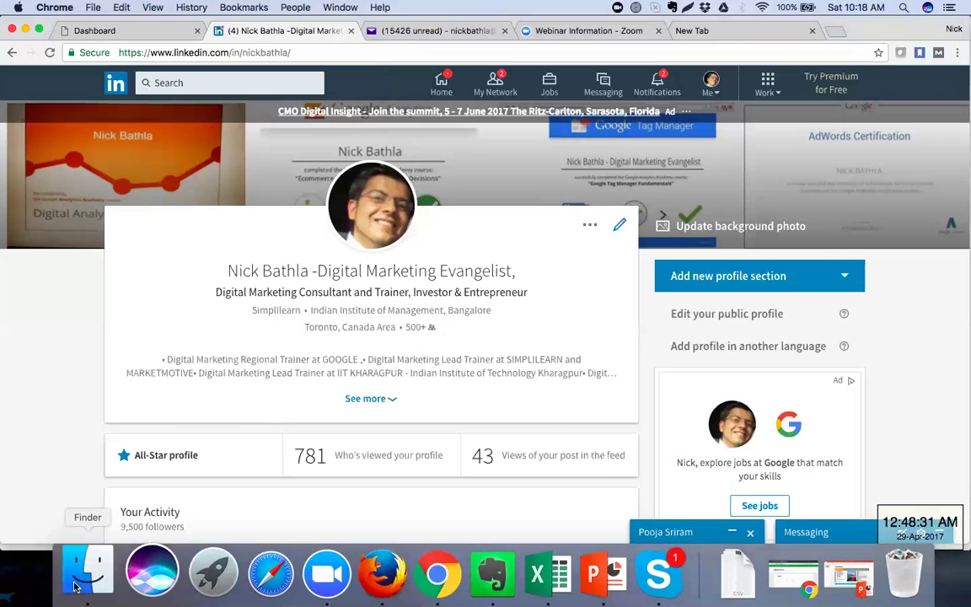
{"action": "left_click_drag", "start_coordinate": [548, 193], "coordinate": [704, 95]}
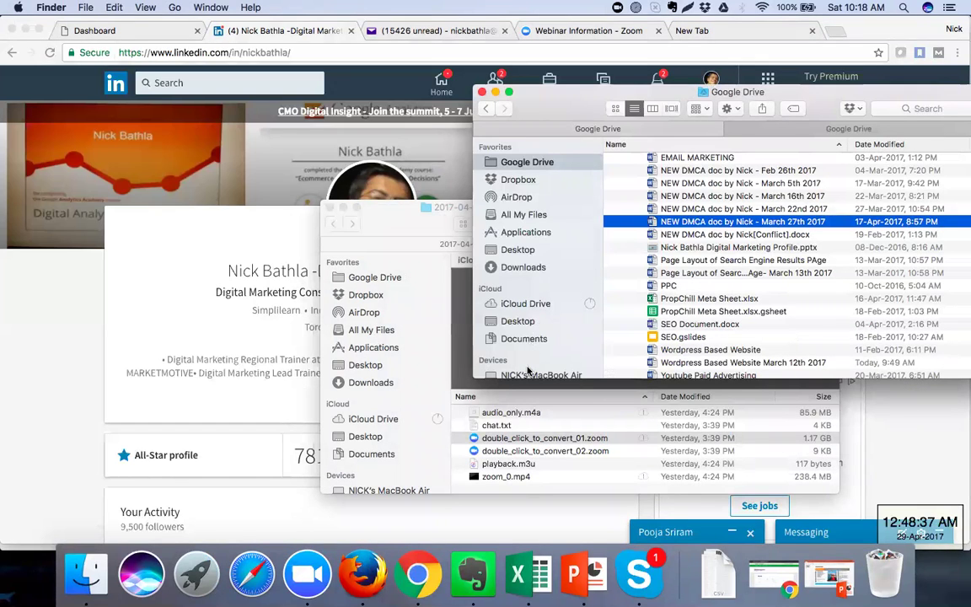
Show the Dropbox folder and expand RANKING > Adapt > Link Report
{"action": "left_click", "coordinate": [520, 180]}
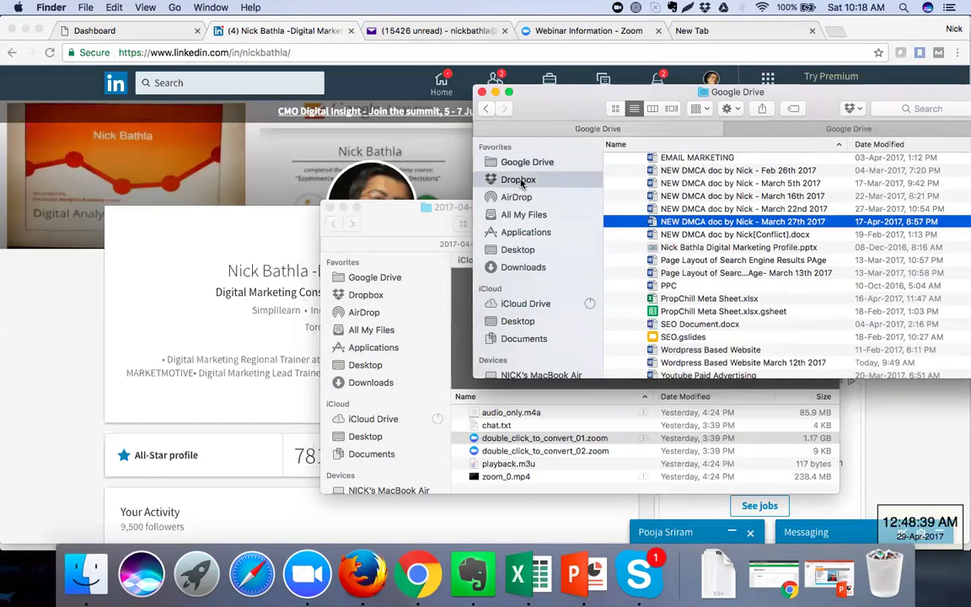
{"action": "scroll", "coordinate": [706, 226], "scroll_direction": "down", "scroll_amount": 10}
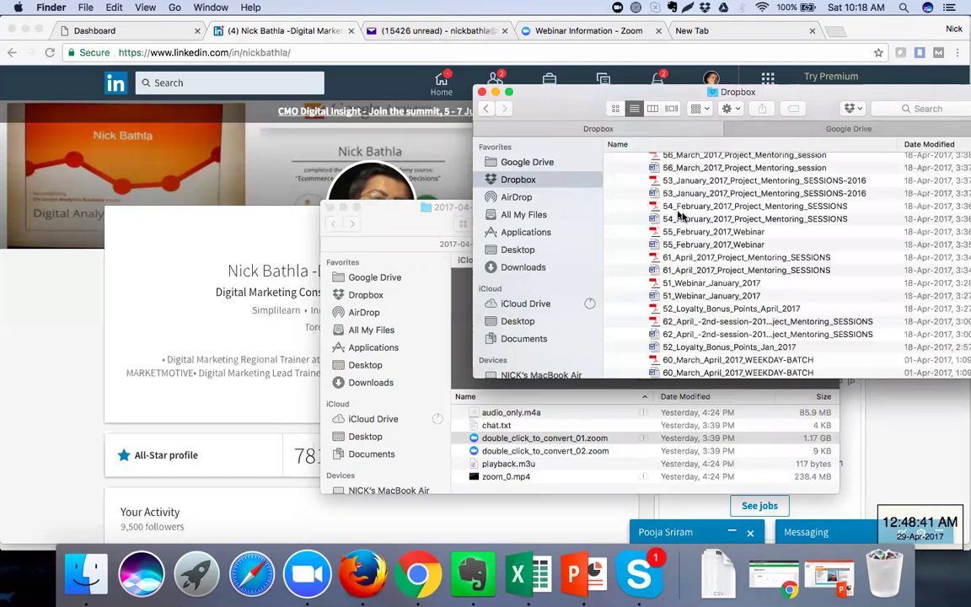
{"action": "scroll", "coordinate": [706, 226], "scroll_direction": "up", "scroll_amount": 10}
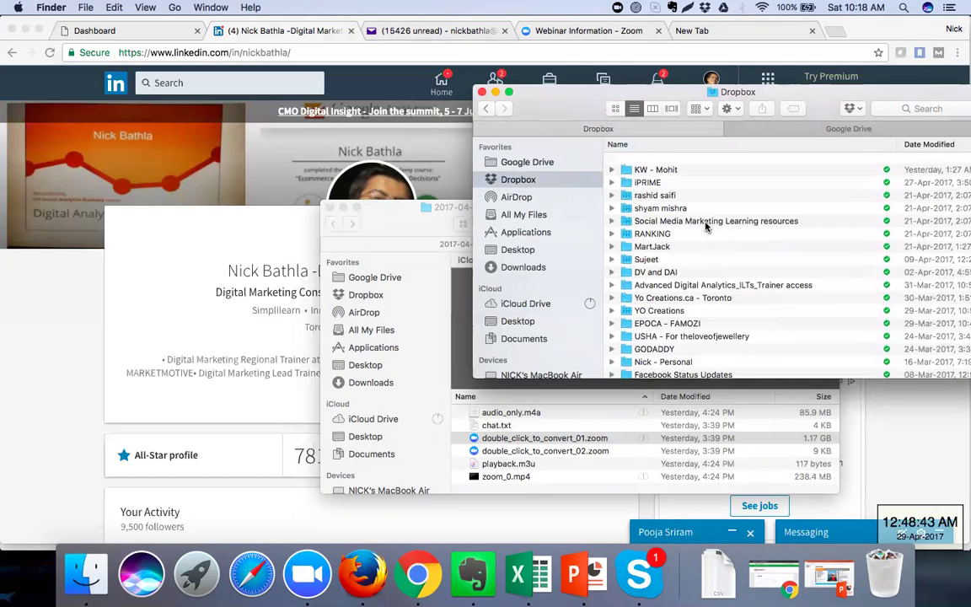
{"action": "scroll", "coordinate": [706, 226], "scroll_direction": "down", "scroll_amount": 3}
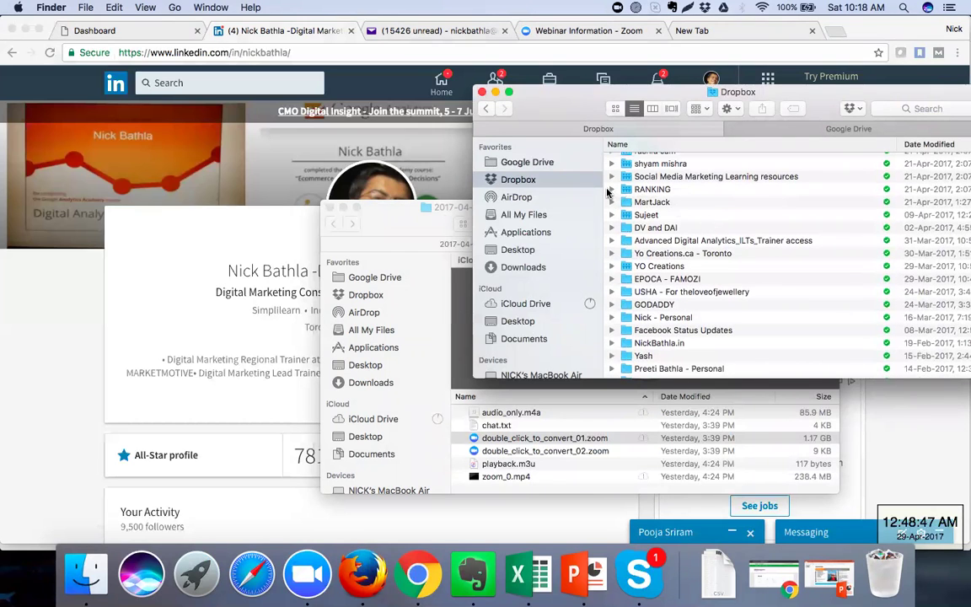
{"action": "left_click", "coordinate": [612, 190]}
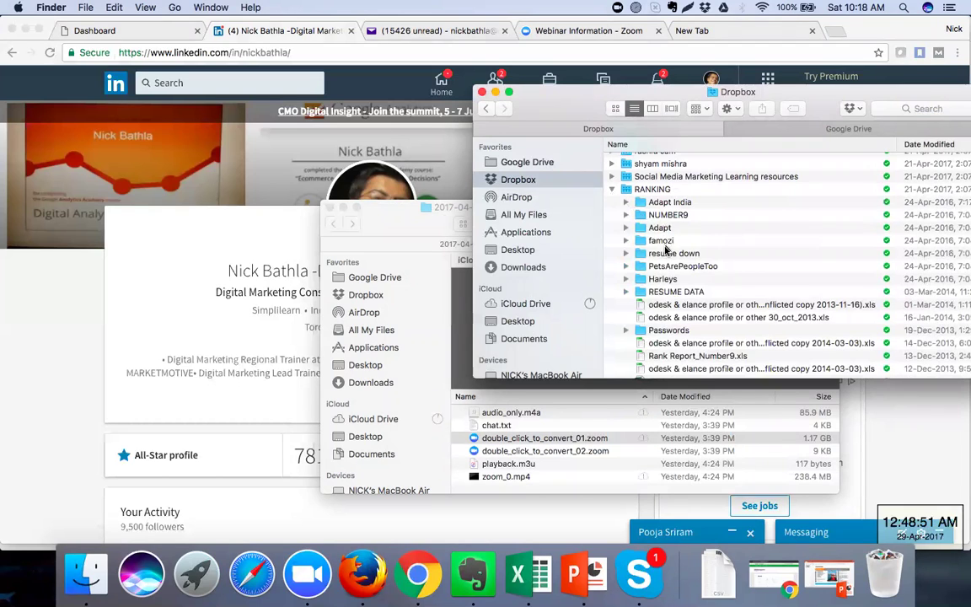
{"action": "left_click", "coordinate": [625, 229]}
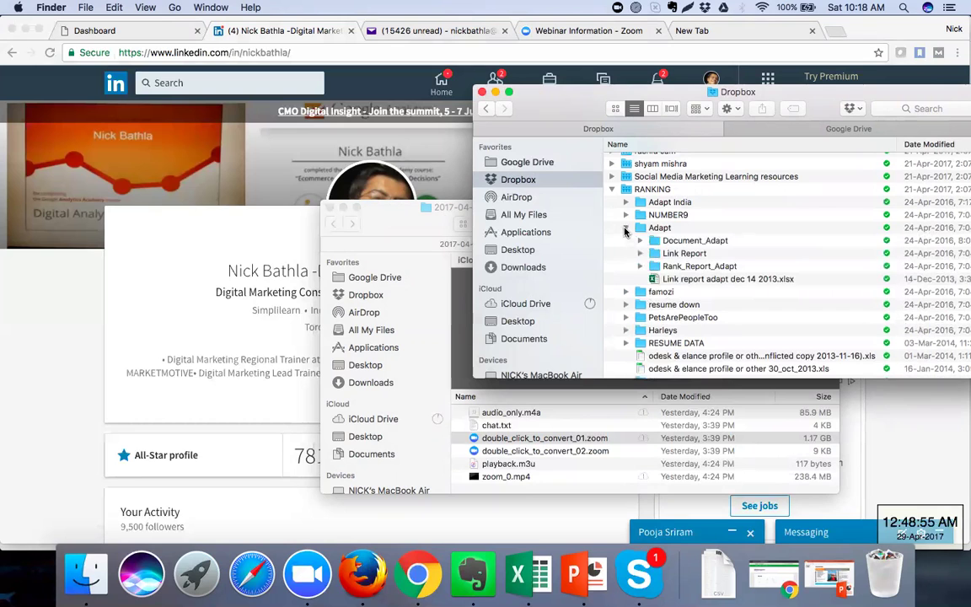
{"action": "left_click", "coordinate": [640, 253]}
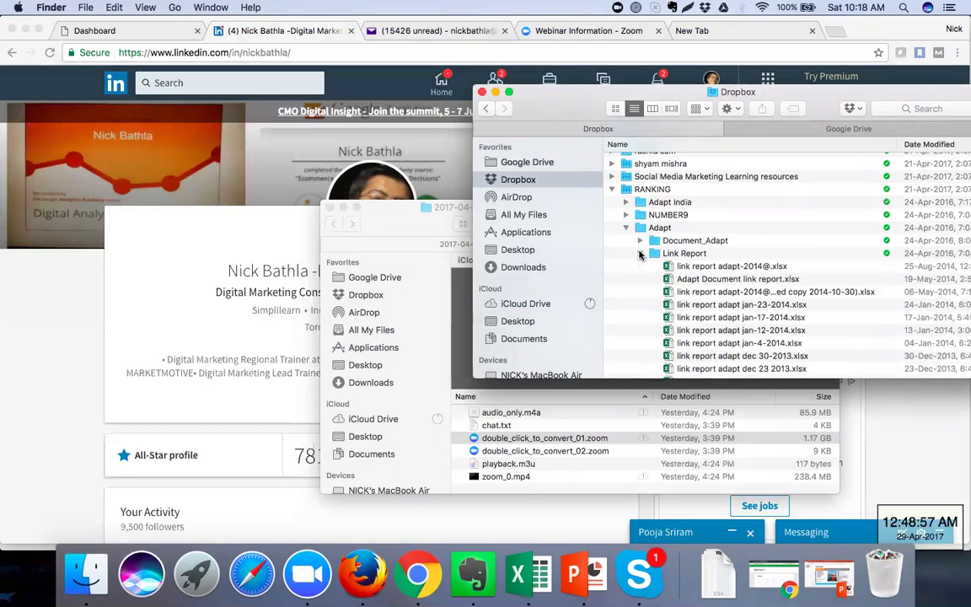
Scroll through the dated link report adapt spreadsheets in the Link Report folder
{"action": "scroll", "coordinate": [715, 317], "scroll_direction": "down", "scroll_amount": 5}
{"action": "scroll", "coordinate": [715, 316], "scroll_direction": "down", "scroll_amount": 2}
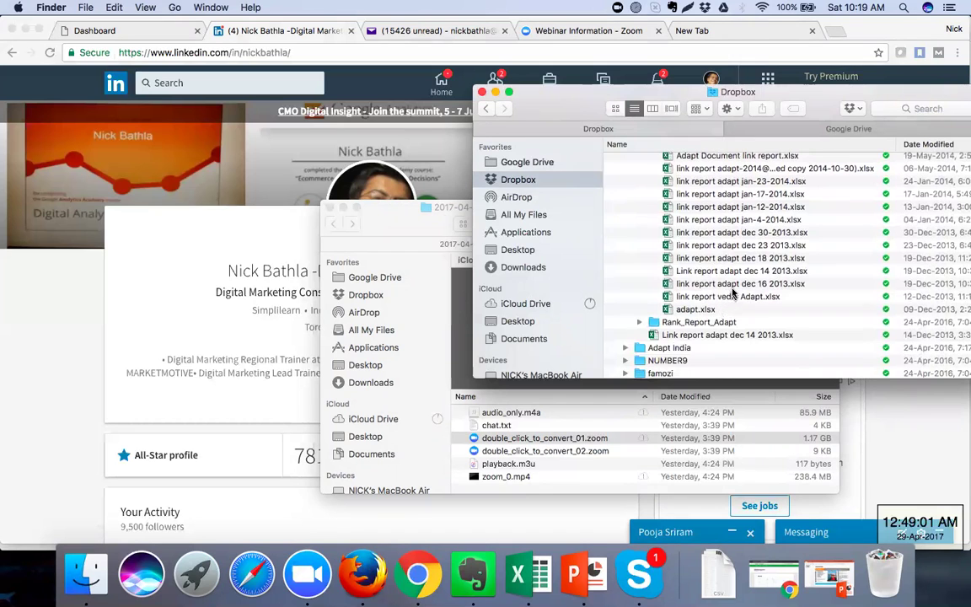
{"action": "scroll", "coordinate": [733, 293], "scroll_direction": "down", "scroll_amount": 4}
{"action": "scroll", "coordinate": [732, 292], "scroll_direction": "down", "scroll_amount": 1}
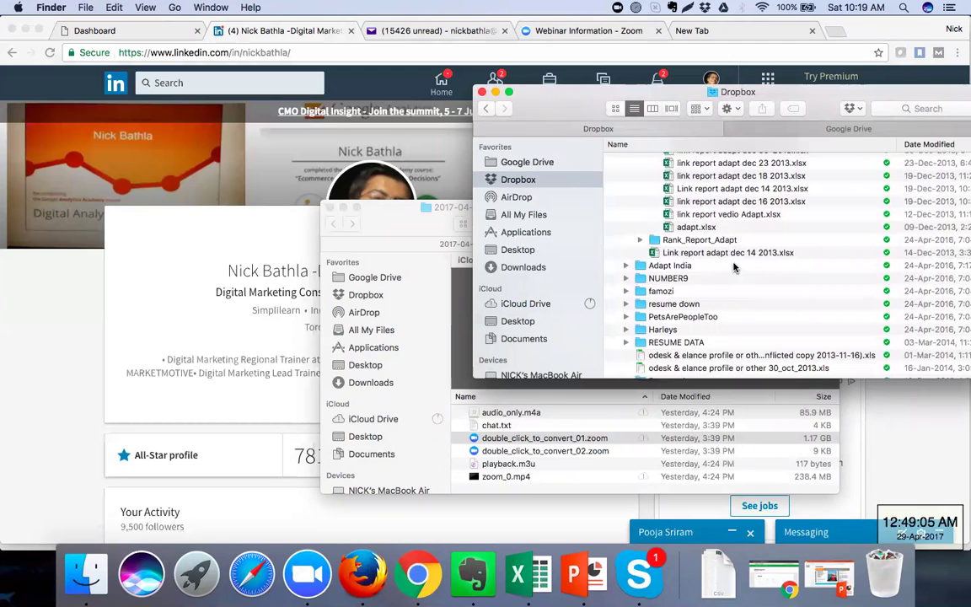
{"action": "scroll", "coordinate": [730, 278], "scroll_direction": "down", "scroll_amount": 4}
{"action": "scroll", "coordinate": [722, 289], "scroll_direction": "down", "scroll_amount": 5}
{"action": "scroll", "coordinate": [722, 289], "scroll_direction": "down", "scroll_amount": 1}
{"action": "scroll", "coordinate": [721, 289], "scroll_direction": "down", "scroll_amount": 4}
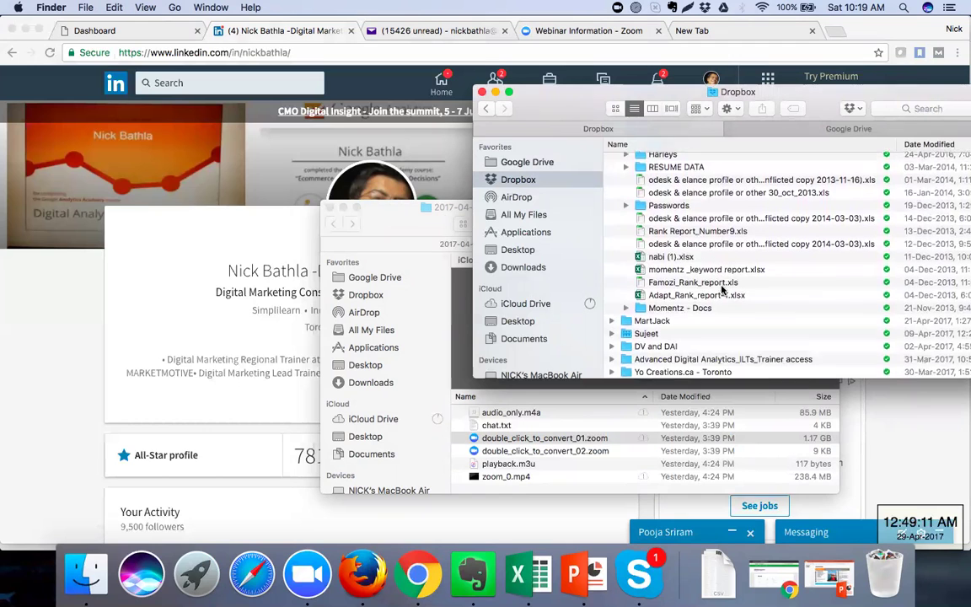
{"action": "scroll", "coordinate": [721, 290], "scroll_direction": "up", "scroll_amount": 1}
{"action": "scroll", "coordinate": [722, 289], "scroll_direction": "up", "scroll_amount": 8}
{"action": "scroll", "coordinate": [722, 289], "scroll_direction": "up", "scroll_amount": 3}
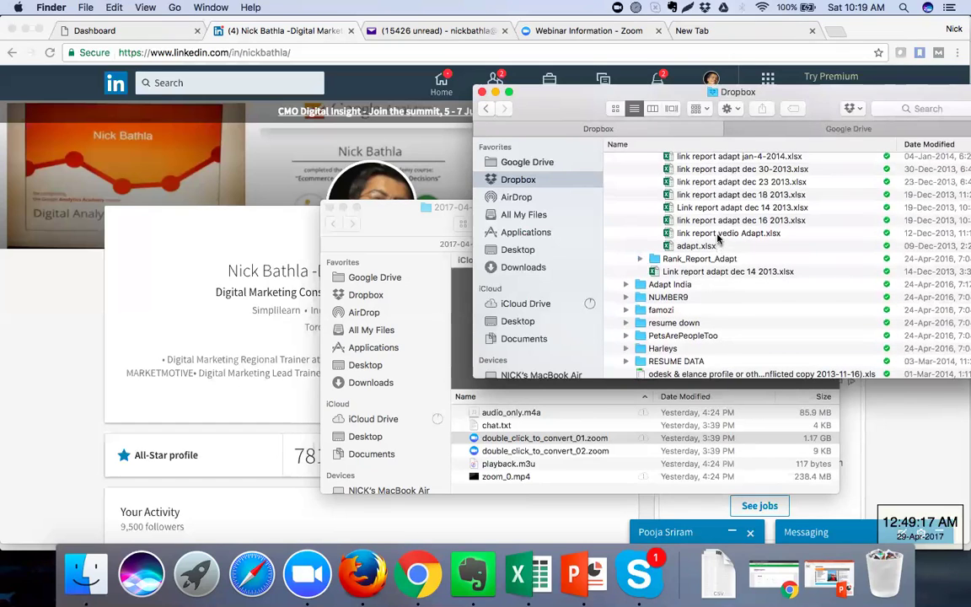
Open and close link report vedio Adapt.xlsx, close CallLog without saving, and minimize Workbook1
{"action": "double_click", "coordinate": [718, 234]}
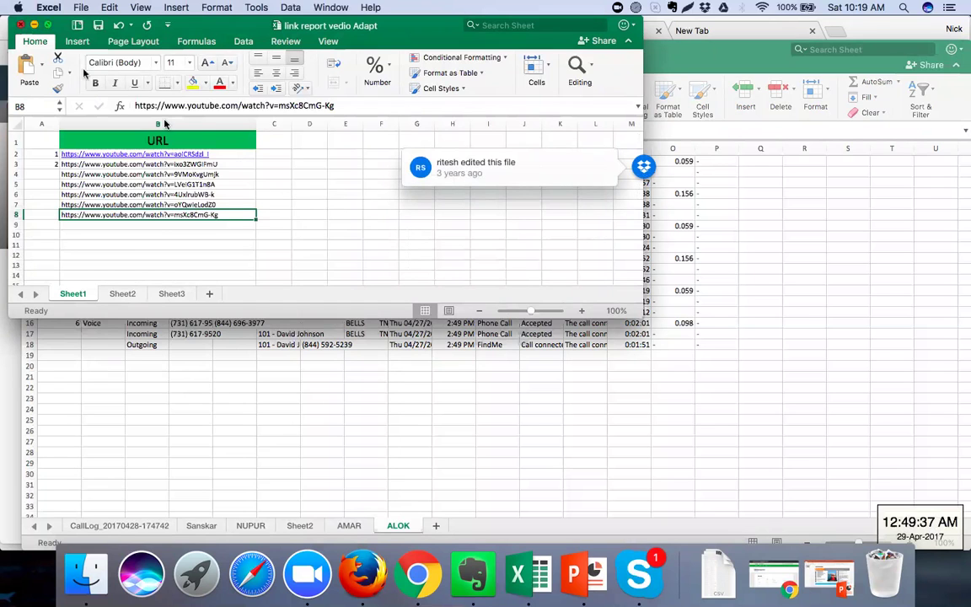
{"action": "key", "text": "super+w"}
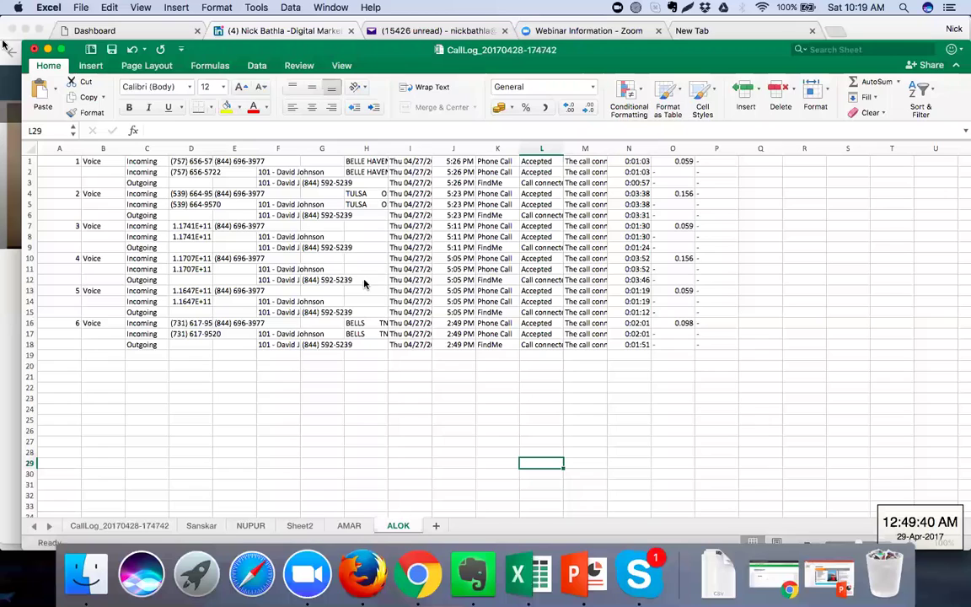
{"action": "left_click", "coordinate": [34, 50]}
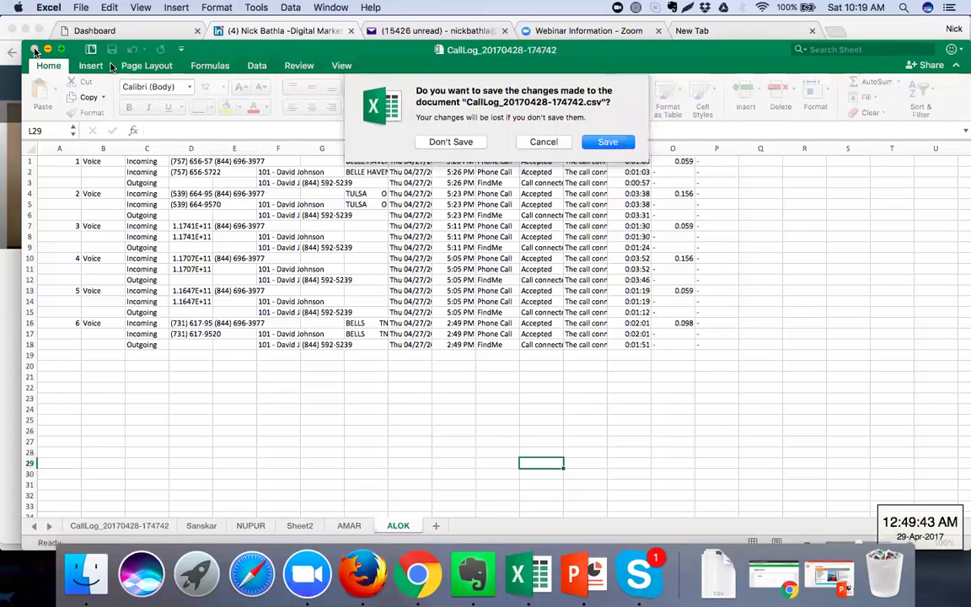
{"action": "left_click", "coordinate": [459, 142]}
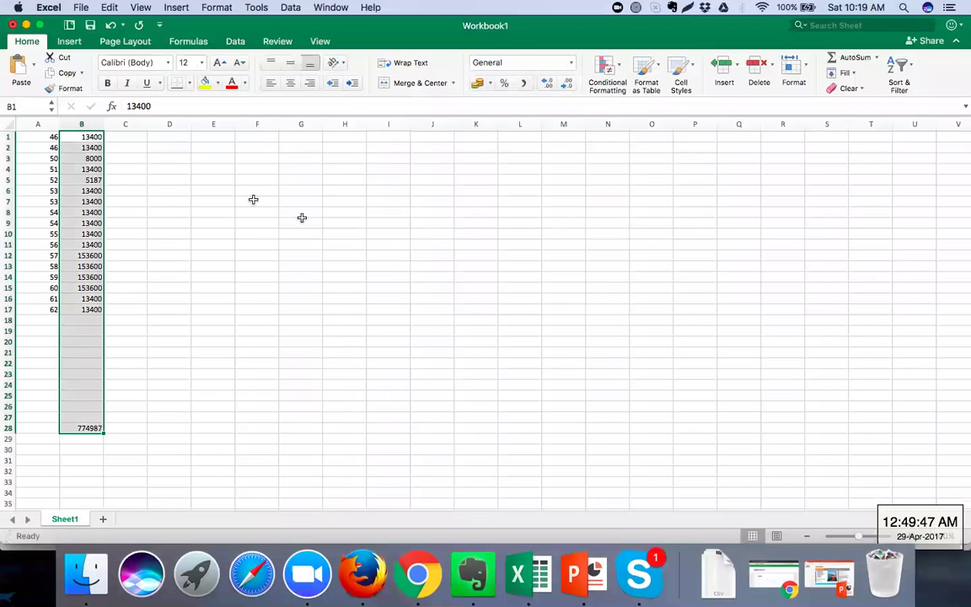
{"action": "left_click", "coordinate": [165, 178]}
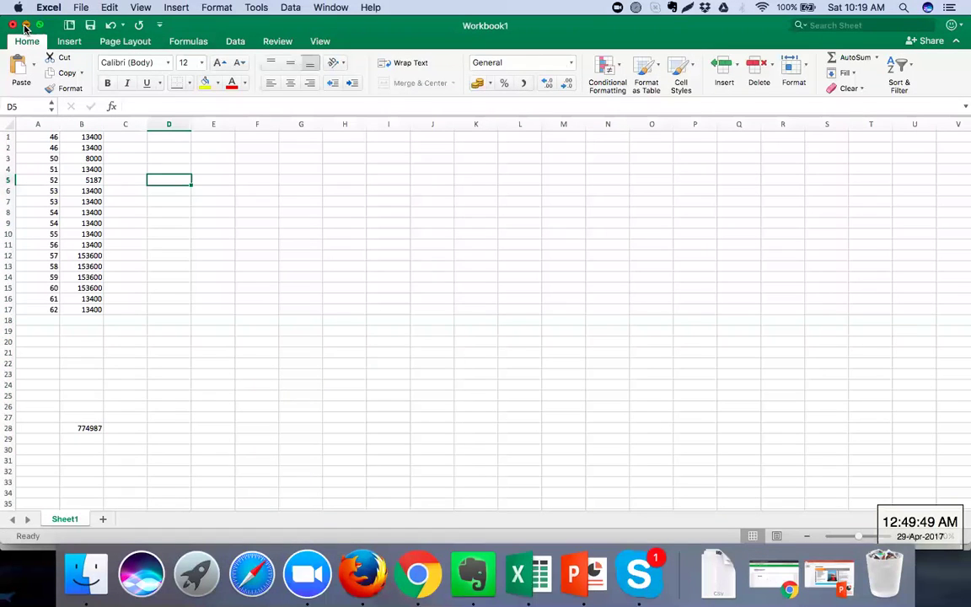
{"action": "left_click", "coordinate": [27, 25]}
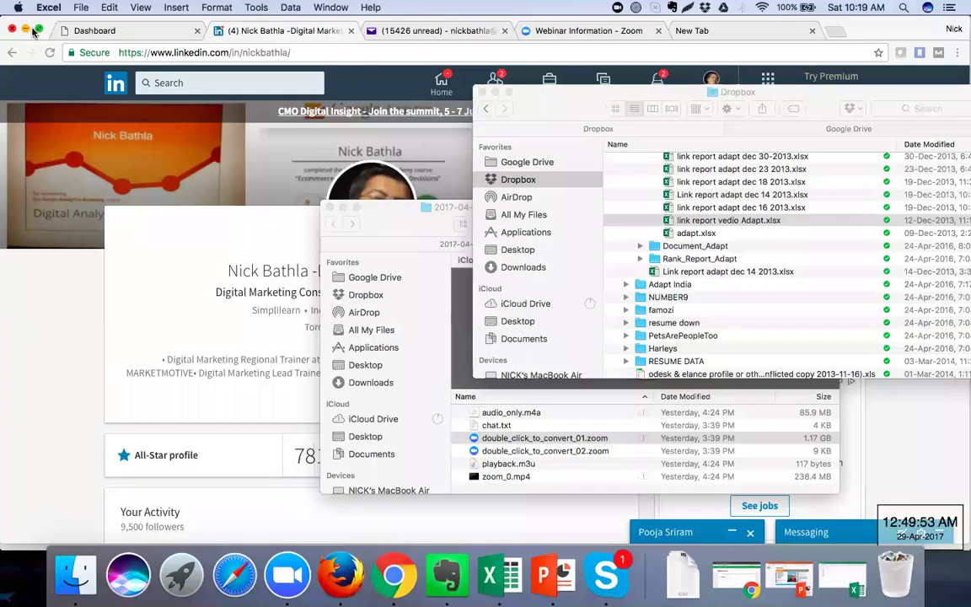
Move the Dropbox window up-left and open link report adapt dec 30-2013.xlsx
{"action": "left_click", "coordinate": [688, 95]}
{"action": "left_click_drag", "start_coordinate": [688, 96], "coordinate": [631, 75]}
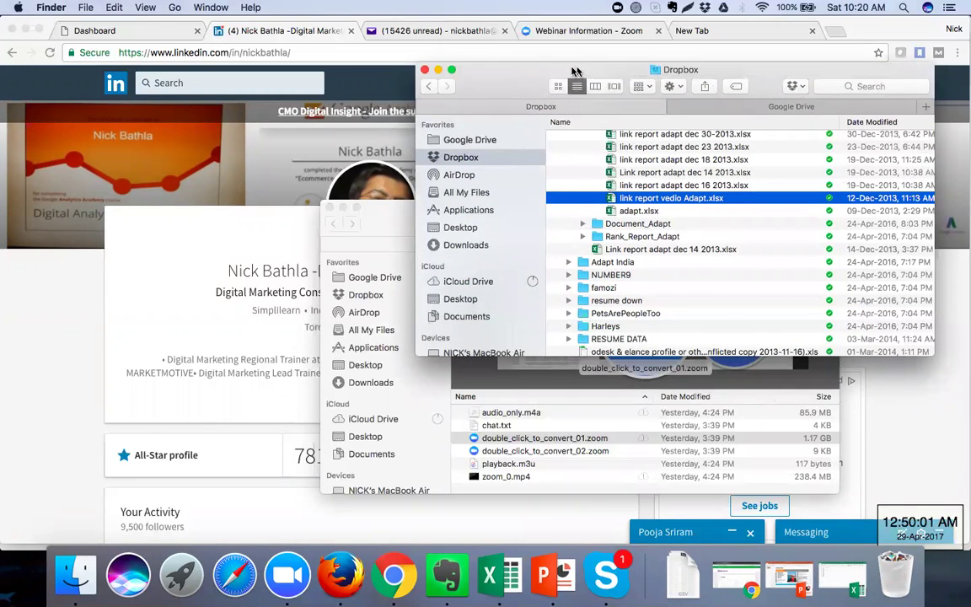
{"action": "left_click_drag", "start_coordinate": [578, 69], "coordinate": [548, 67]}
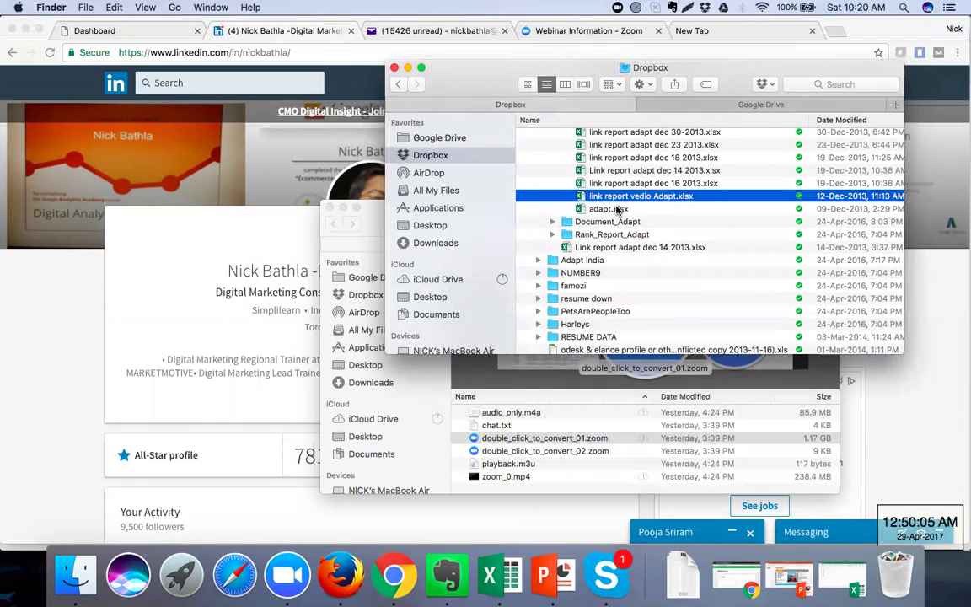
{"action": "scroll", "coordinate": [616, 208], "scroll_direction": "up", "scroll_amount": 5}
{"action": "double_click", "coordinate": [614, 210]}
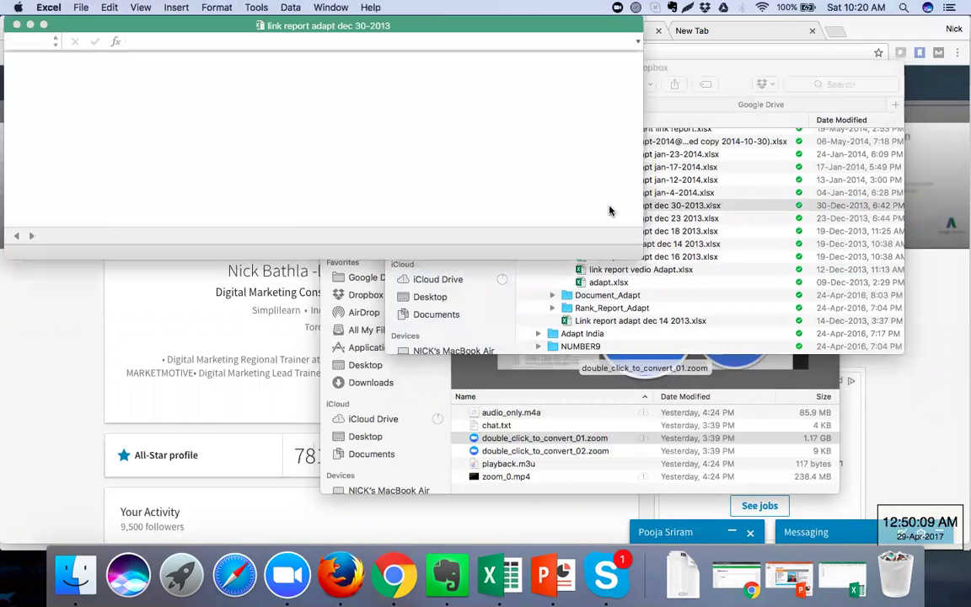
Enlarge the dec 30-2013 workbook window, select A12, and scroll through the Link Report tables
{"action": "left_click_drag", "start_coordinate": [607, 245], "coordinate": [646, 257]}
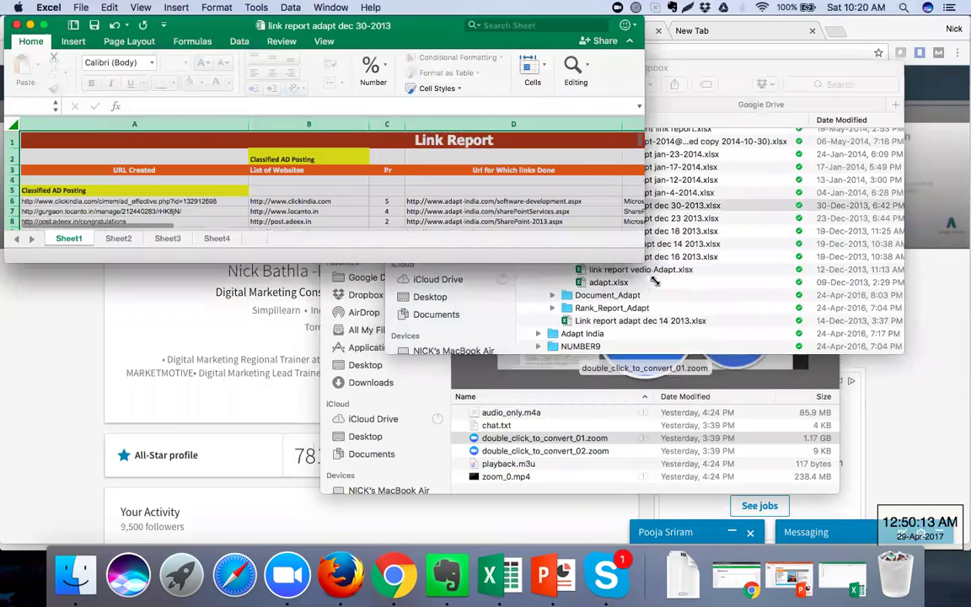
{"action": "left_click_drag", "start_coordinate": [660, 299], "coordinate": [747, 411]}
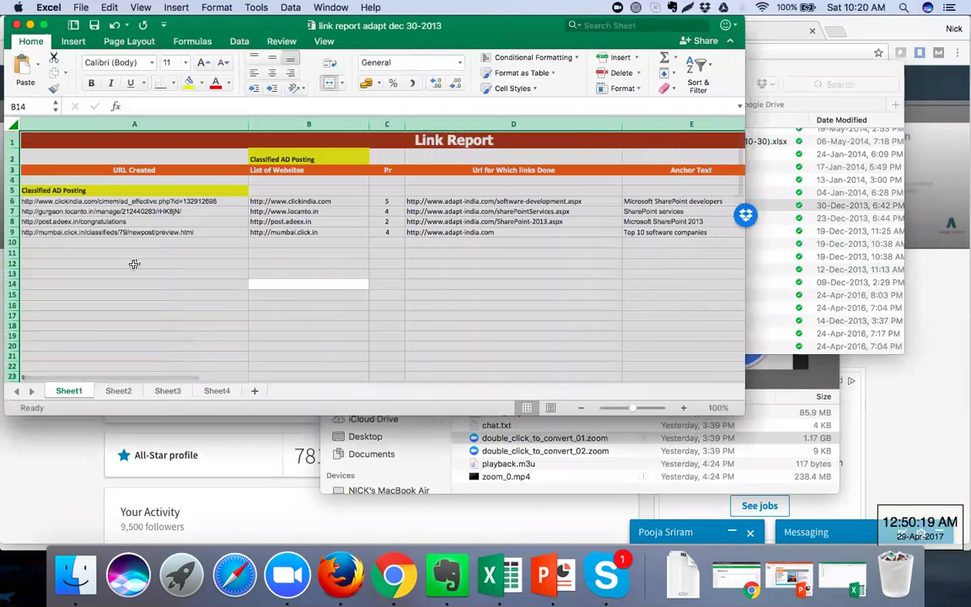
{"action": "left_click", "coordinate": [133, 265]}
{"action": "scroll", "coordinate": [133, 266], "scroll_direction": "down", "scroll_amount": 5}
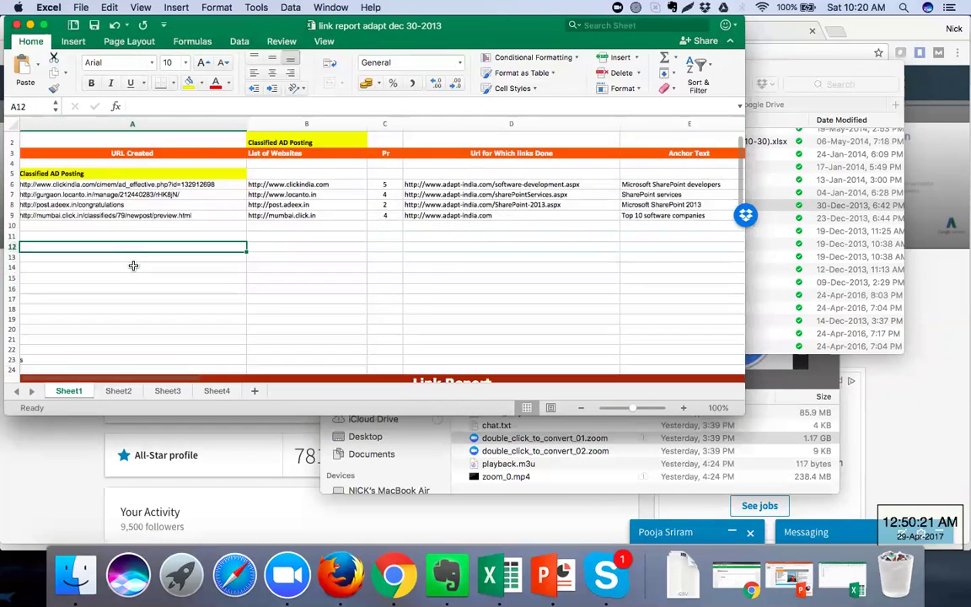
{"action": "scroll", "coordinate": [133, 265], "scroll_direction": "down", "scroll_amount": 10}
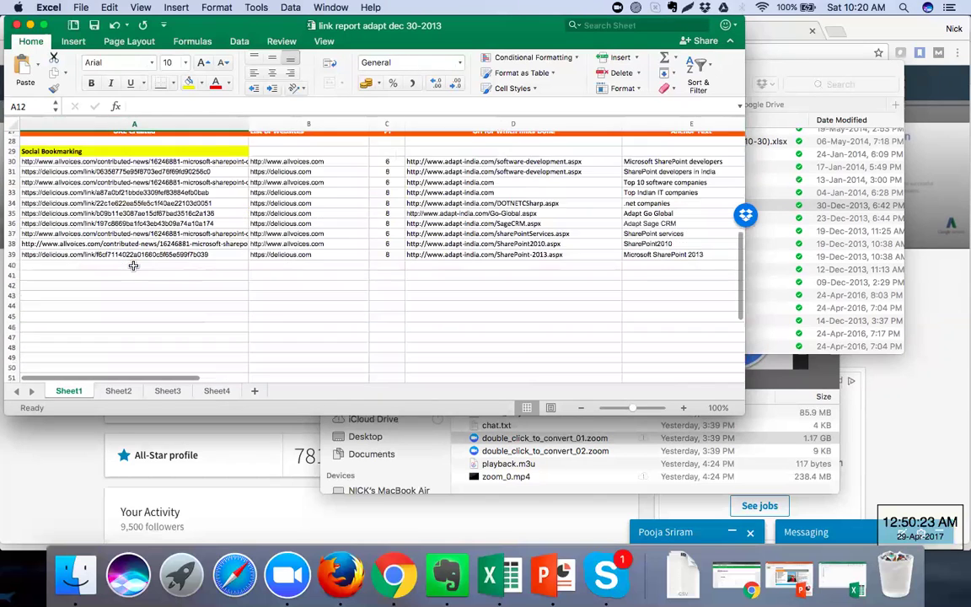
{"action": "scroll", "coordinate": [133, 266], "scroll_direction": "up", "scroll_amount": 5}
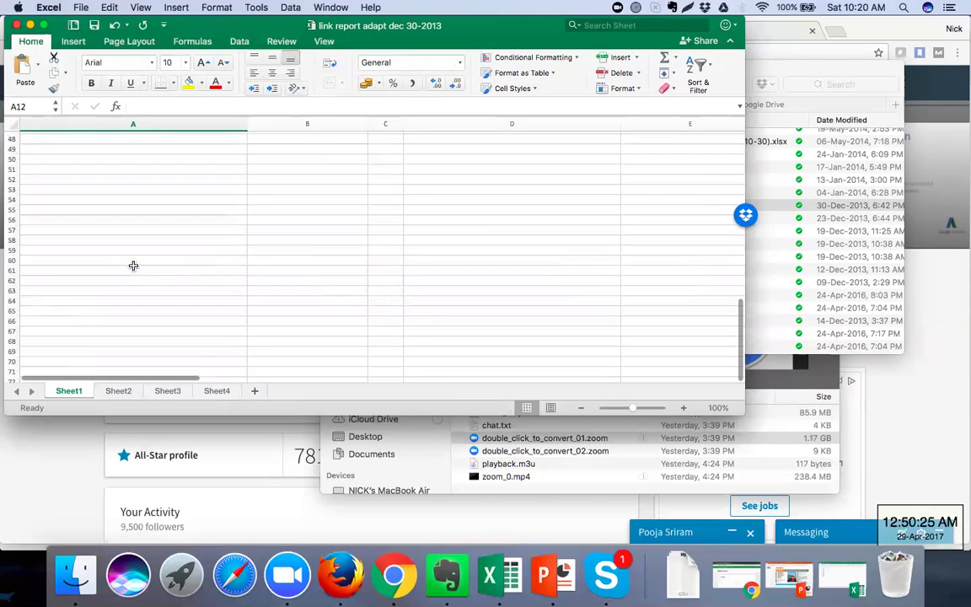
{"action": "scroll", "coordinate": [133, 265], "scroll_direction": "up", "scroll_amount": 5}
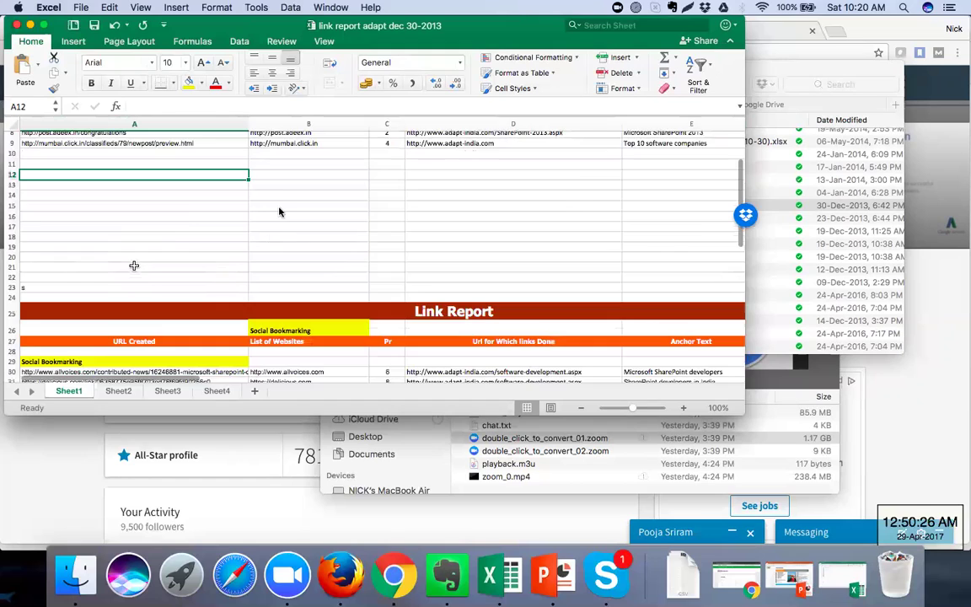
{"action": "scroll", "coordinate": [278, 206], "scroll_direction": "up", "scroll_amount": 3}
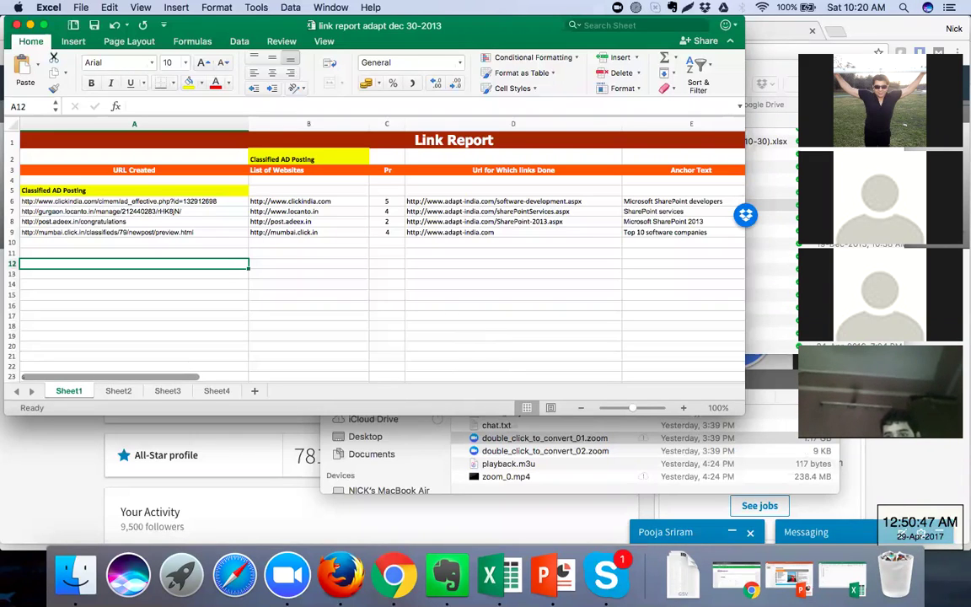
Select cells C13 and A13, then enlarge the Excel window to reveal the Status column
{"action": "left_click", "coordinate": [391, 272]}
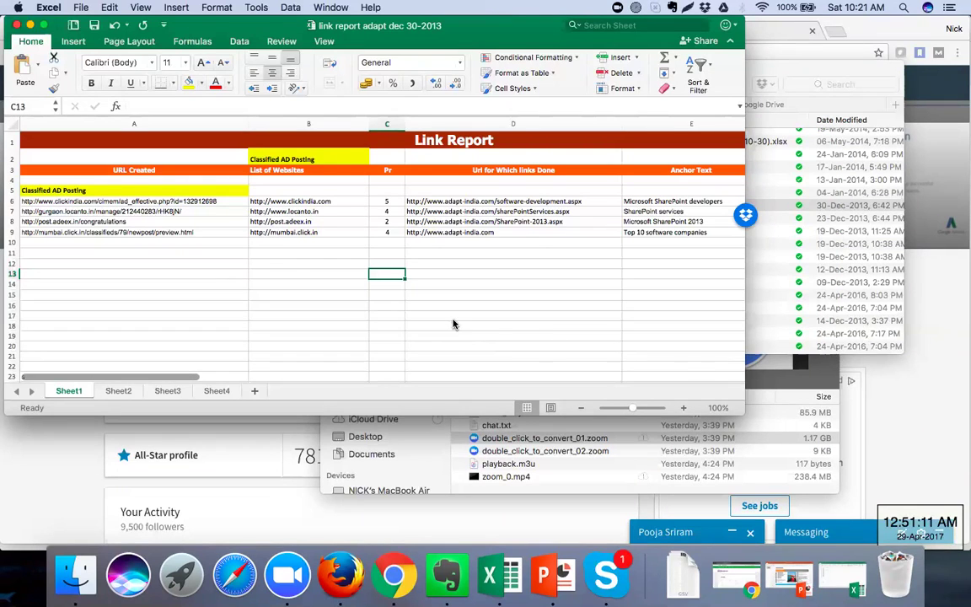
{"action": "left_click", "coordinate": [231, 276]}
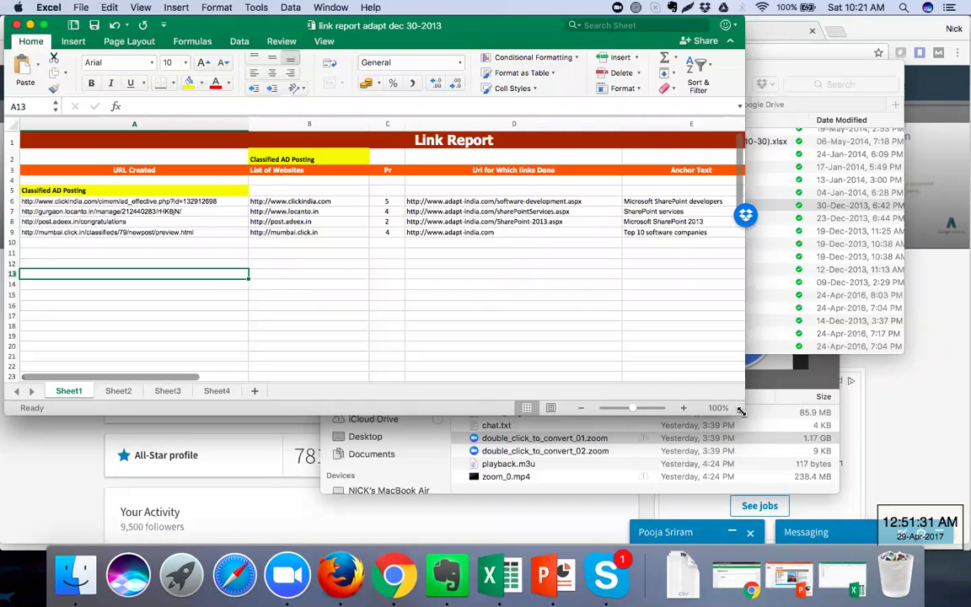
{"action": "left_click_drag", "start_coordinate": [742, 412], "coordinate": [854, 431]}
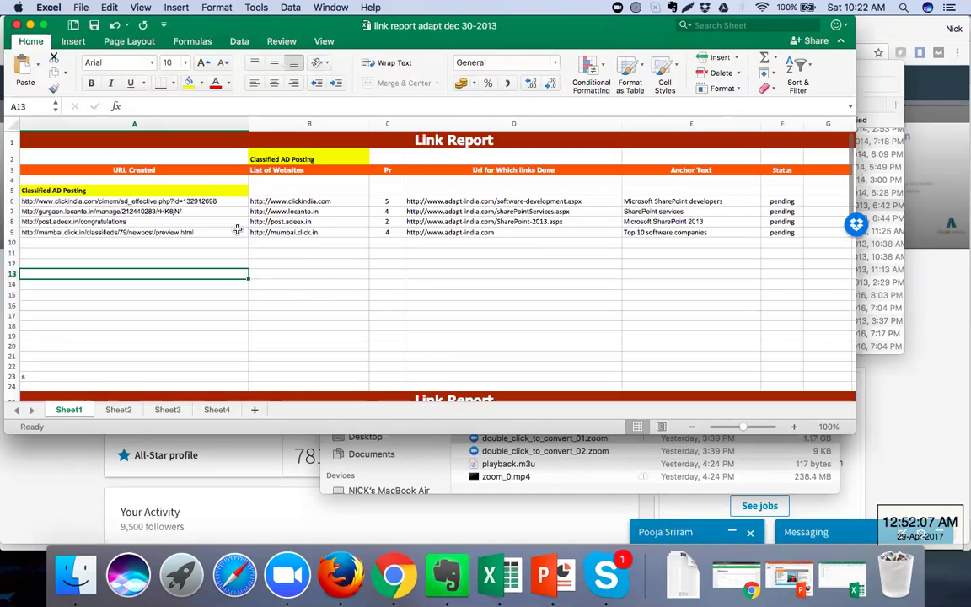
Copy the ClickIndia ad URL from cell A6 and switch to Chrome's new tab
{"action": "left_click", "coordinate": [161, 202]}
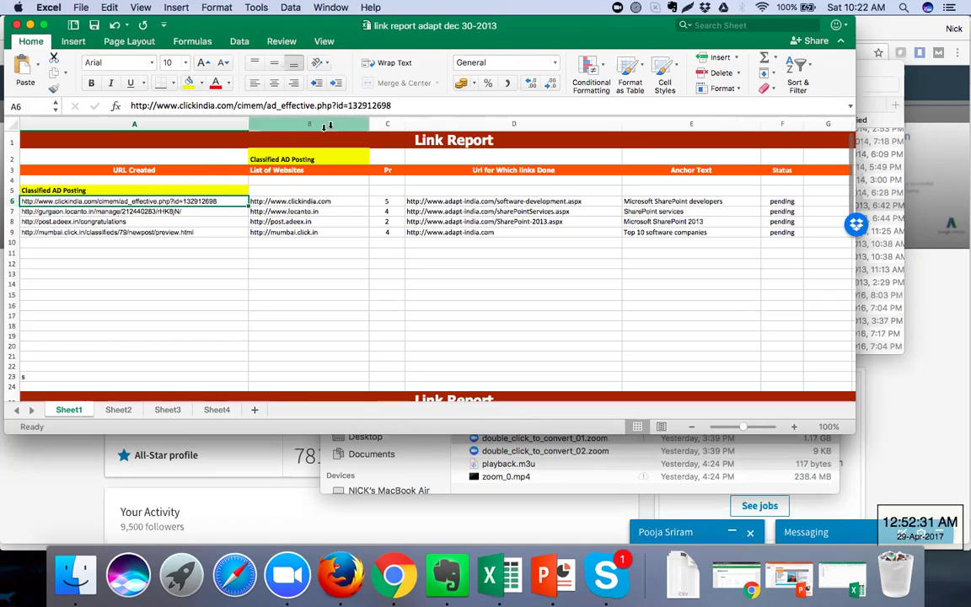
{"action": "left_click_drag", "start_coordinate": [396, 105], "coordinate": [126, 106]}
{"action": "key", "text": "super+c"}
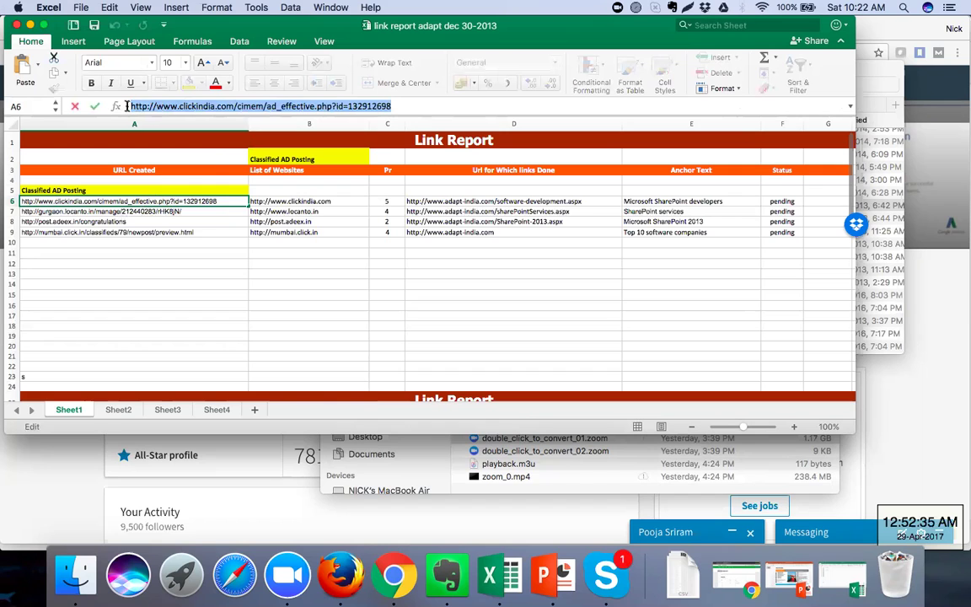
{"action": "left_click", "coordinate": [398, 578]}
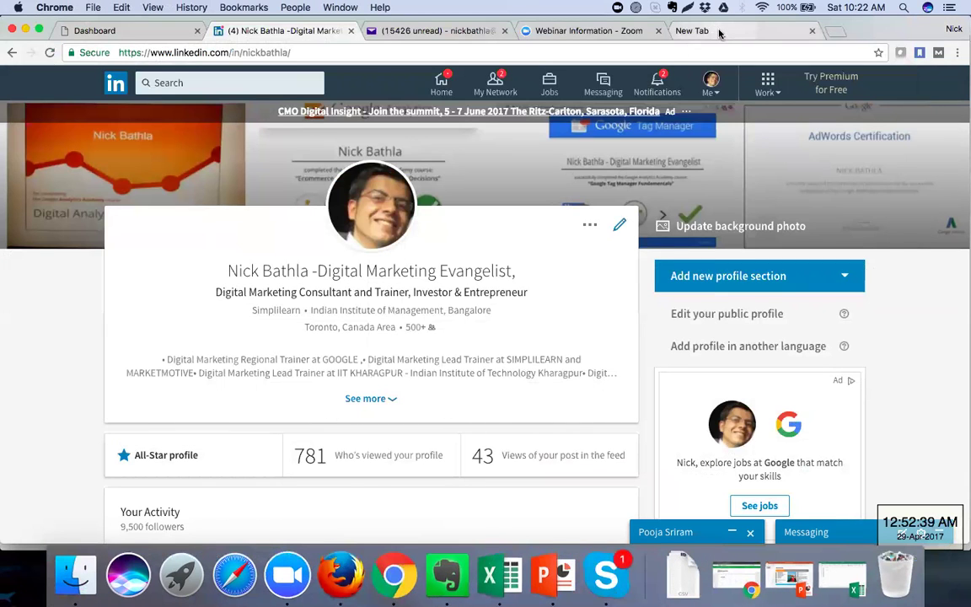
{"action": "left_click", "coordinate": [700, 32]}
Paste the ClickIndia ad URL into the address bar and load it
{"action": "key", "text": "super+v"}
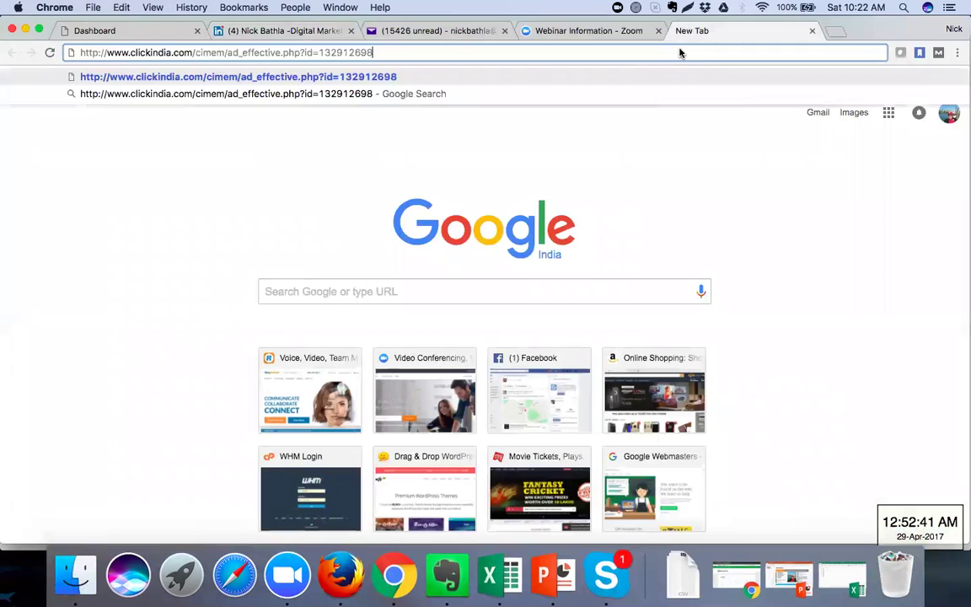
{"action": "key", "text": "Return"}
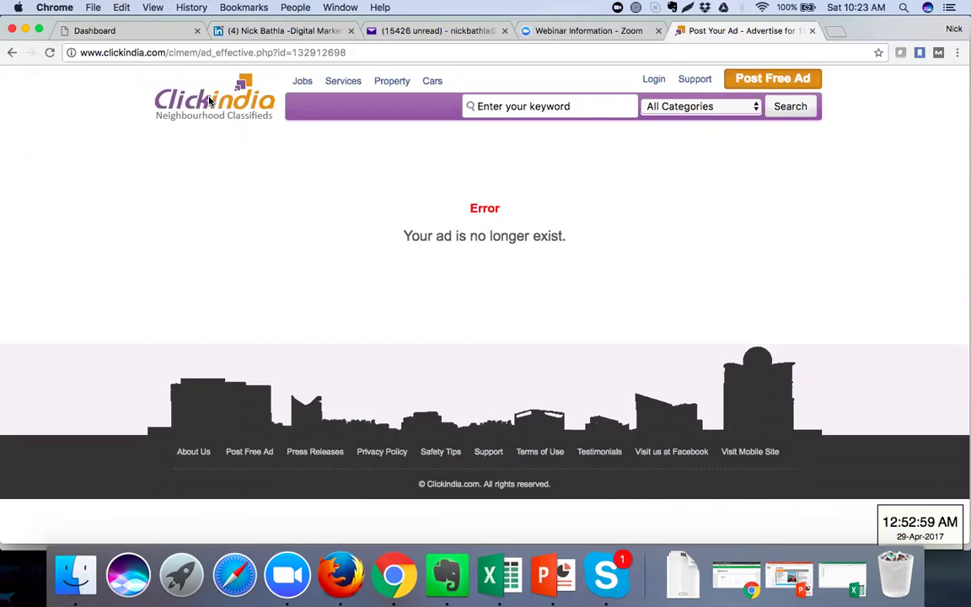
Open ClickIndia's Post Free Ad page, then add a blank browser tab
{"action": "left_click", "coordinate": [753, 80]}
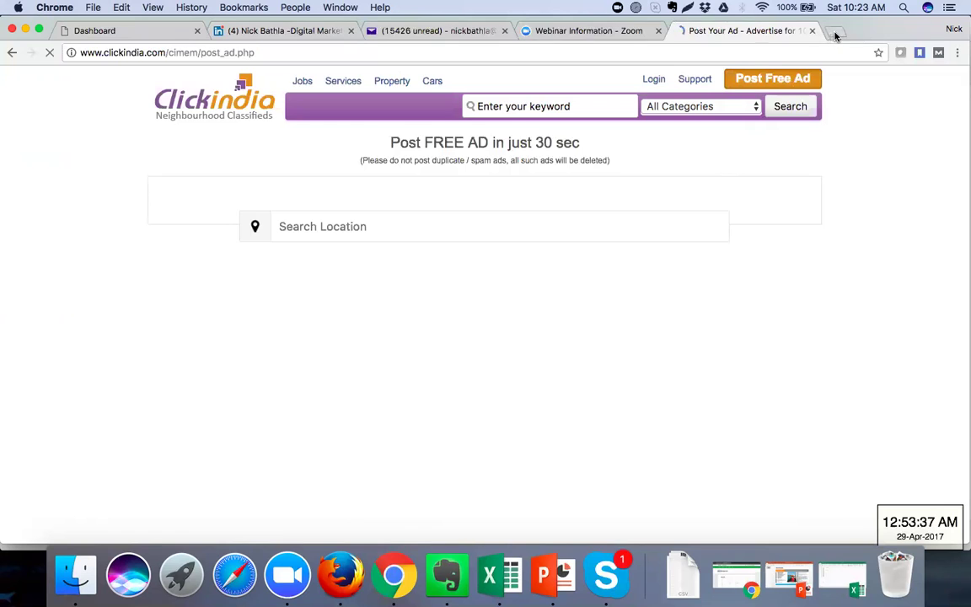
{"action": "left_click", "coordinate": [835, 32]}
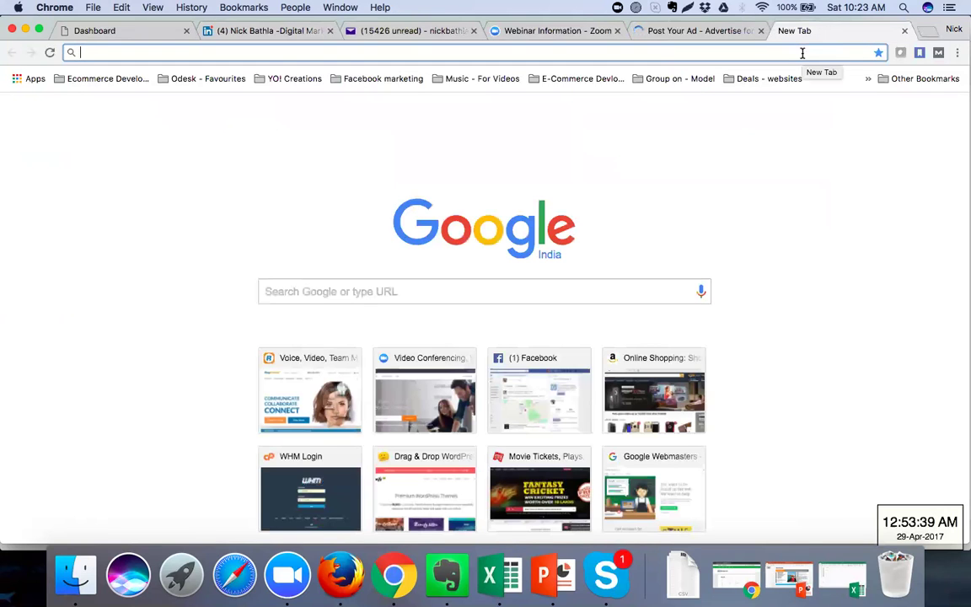
Go to ezinearticles.com in the new tab
{"action": "left_click", "coordinate": [448, 291]}
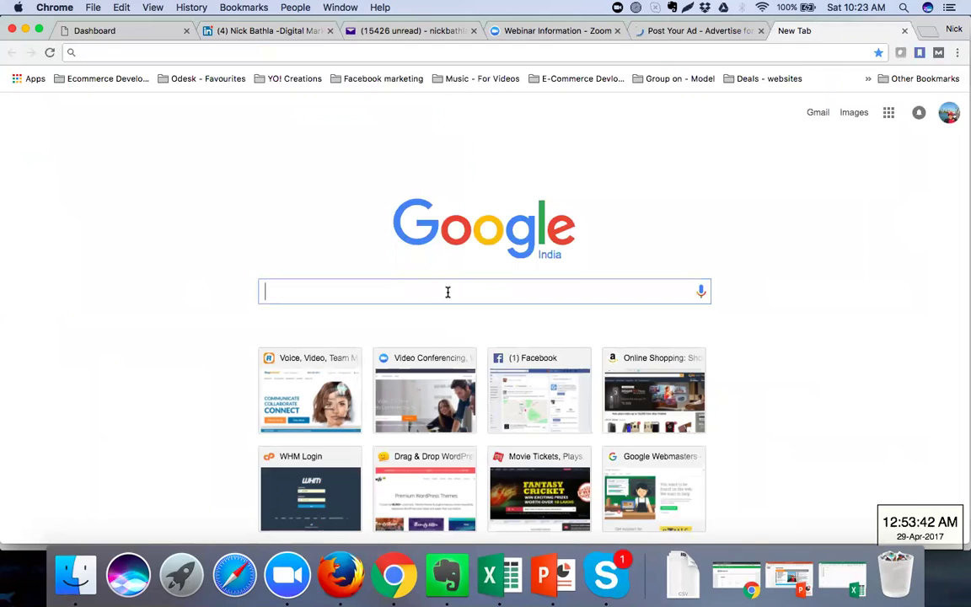
{"action": "left_click", "coordinate": [310, 53]}
{"action": "type", "text": "ez"}
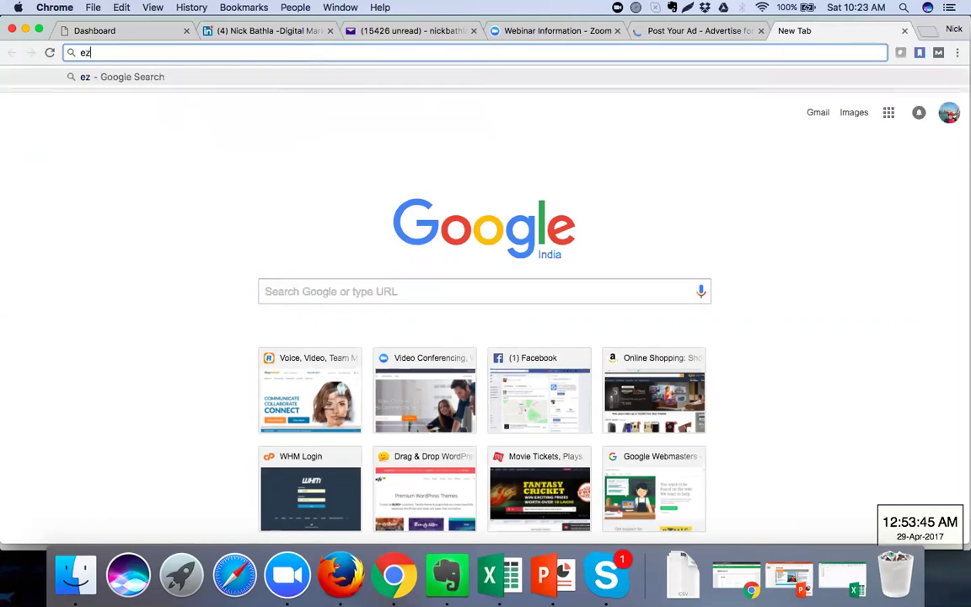
{"action": "type", "text": "inearticles"}
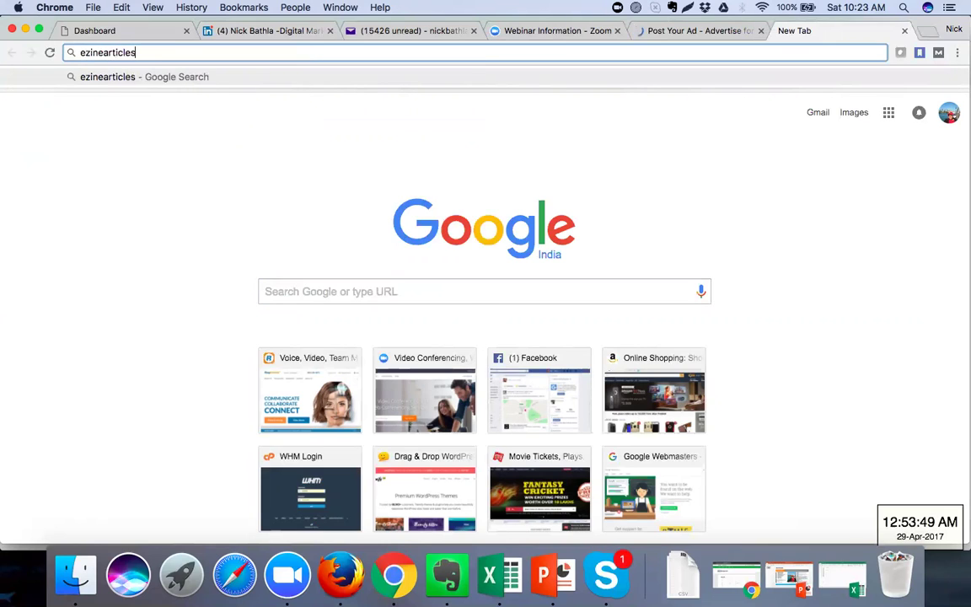
{"action": "type", "text": ".com"}
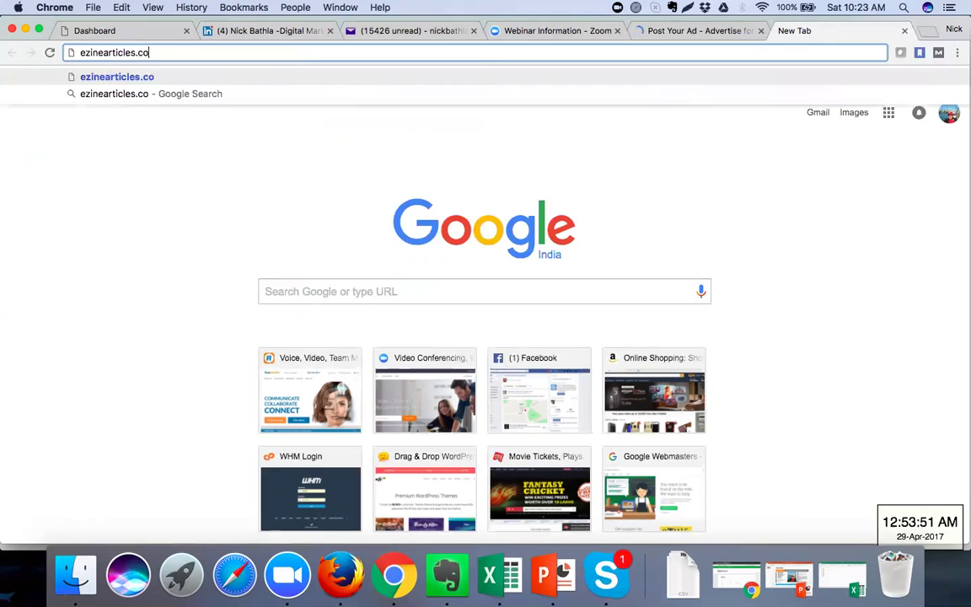
{"action": "key", "text": "Return"}
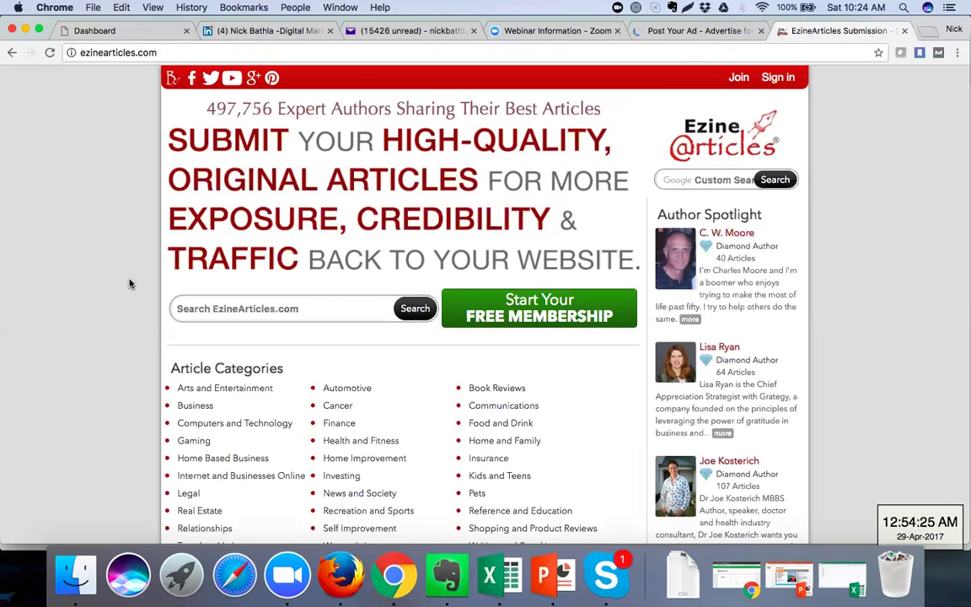
Open the first Recent Articles entry on the EzineArticles home page
{"action": "scroll", "coordinate": [130, 283], "scroll_direction": "down", "scroll_amount": 1}
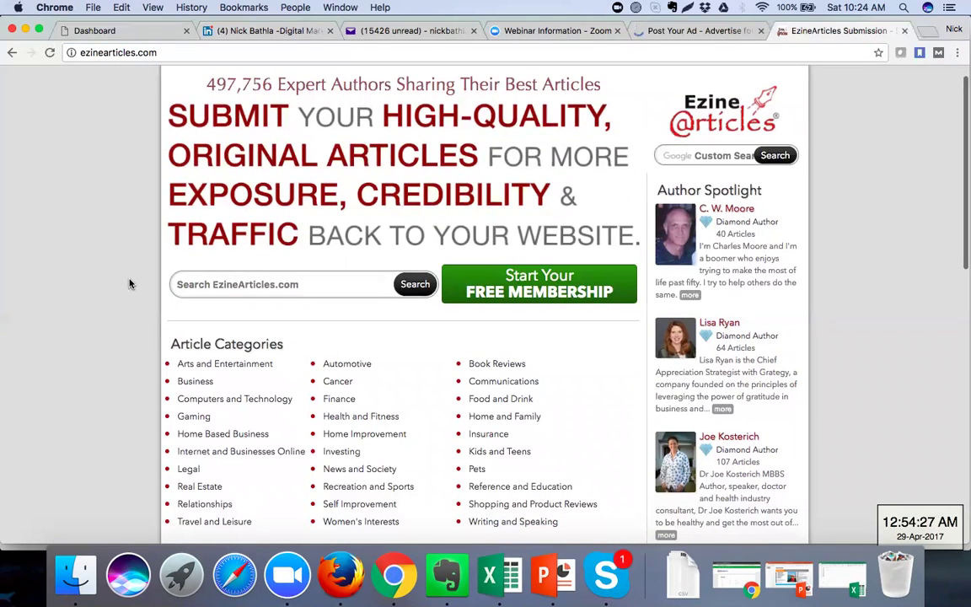
{"action": "scroll", "coordinate": [130, 283], "scroll_direction": "down", "scroll_amount": 2}
{"action": "scroll", "coordinate": [130, 284], "scroll_direction": "up", "scroll_amount": 3}
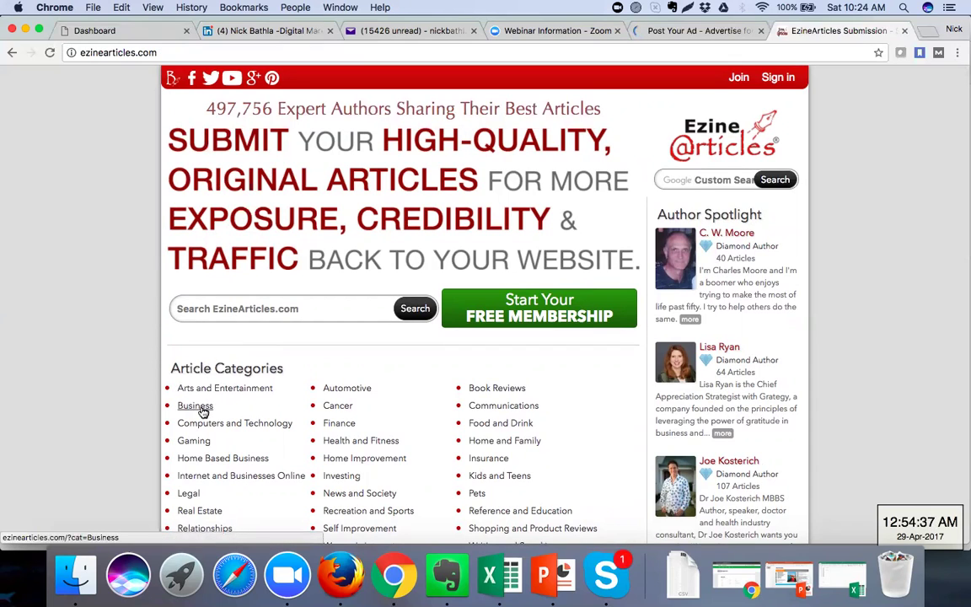
{"action": "scroll", "coordinate": [321, 276], "scroll_direction": "down", "scroll_amount": 5}
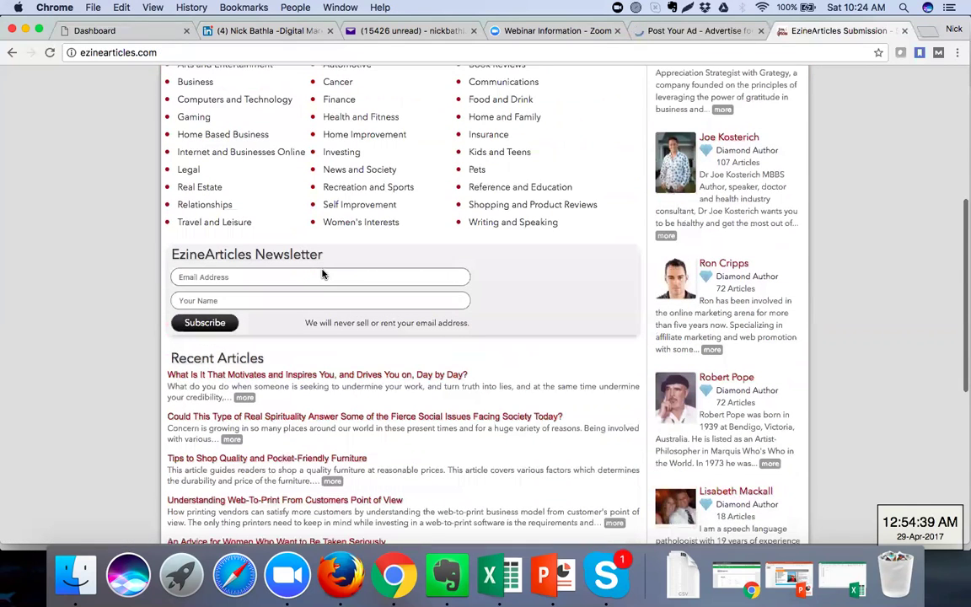
{"action": "scroll", "coordinate": [321, 275], "scroll_direction": "down", "scroll_amount": 3}
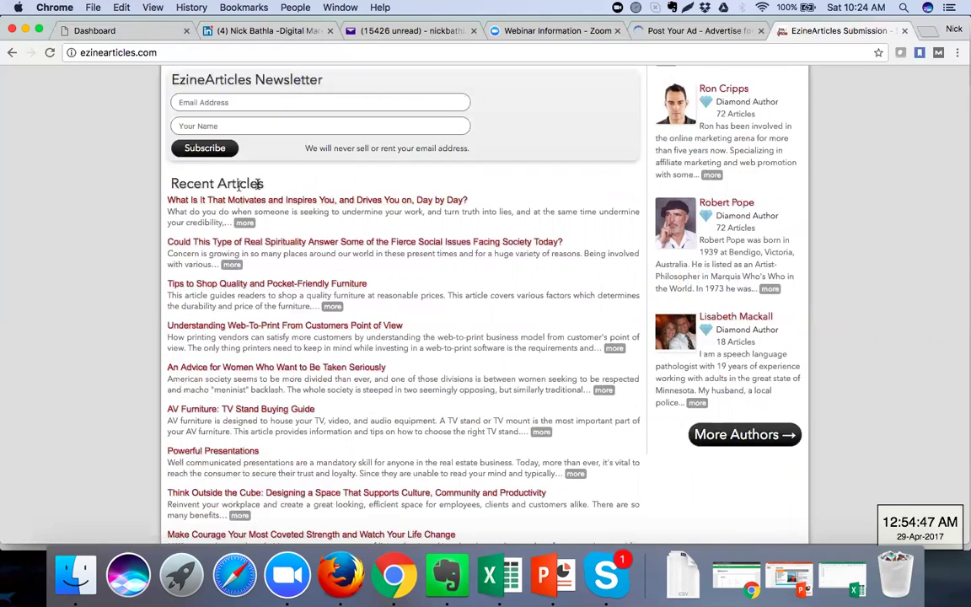
{"action": "left_click", "coordinate": [285, 202]}
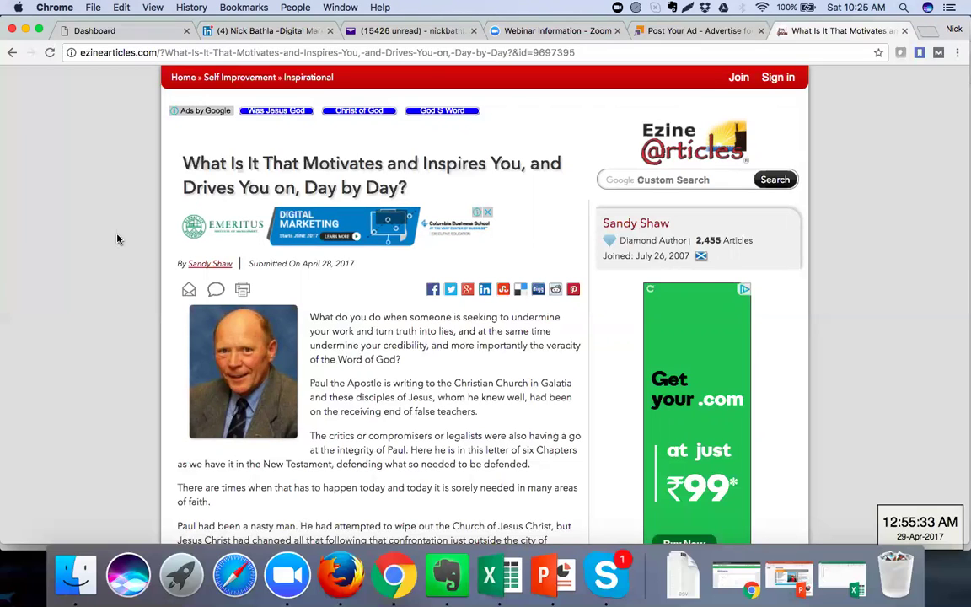
Scroll down the motivation article to the author bio with the studylight.org link
{"action": "scroll", "coordinate": [118, 239], "scroll_direction": "down", "scroll_amount": 1}
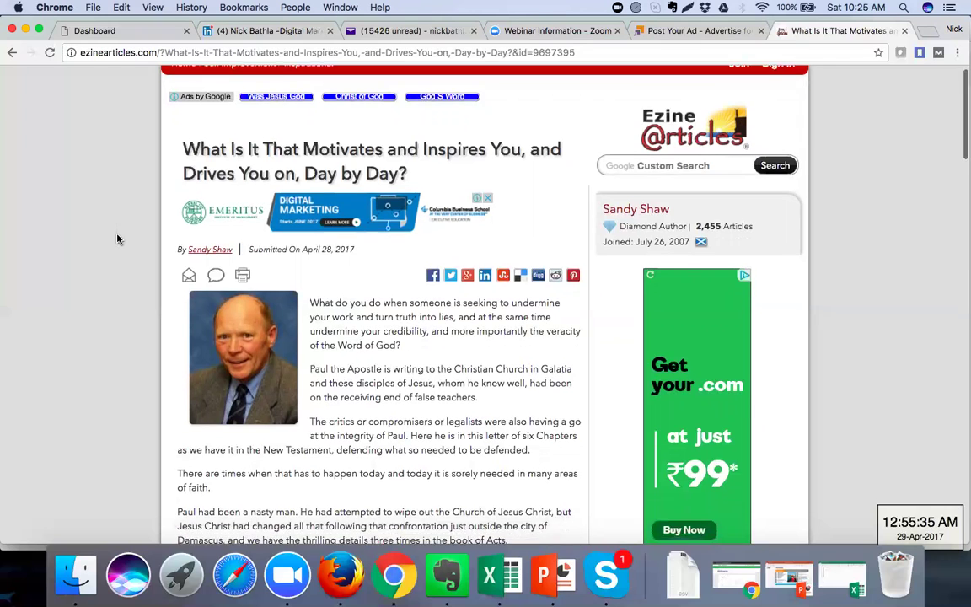
{"action": "scroll", "coordinate": [118, 239], "scroll_direction": "up", "scroll_amount": 1}
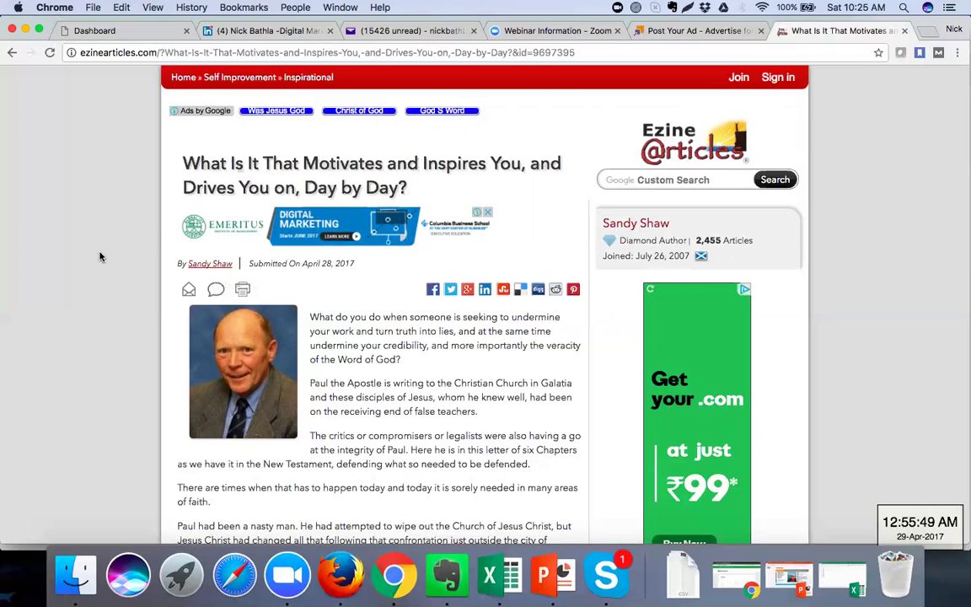
{"action": "scroll", "coordinate": [100, 256], "scroll_direction": "down", "scroll_amount": 3}
{"action": "scroll", "coordinate": [99, 257], "scroll_direction": "down", "scroll_amount": 1}
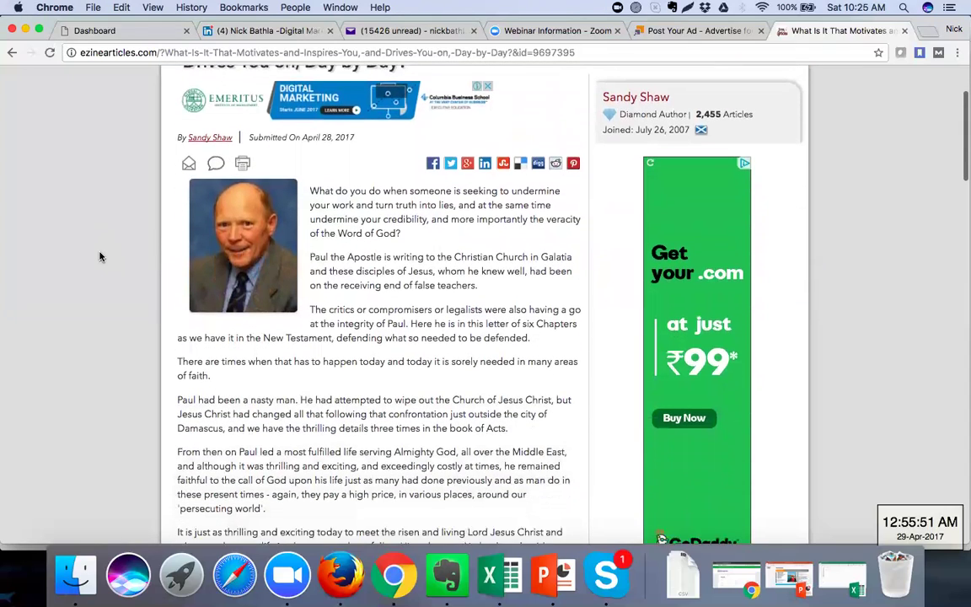
{"action": "scroll", "coordinate": [335, 233], "scroll_direction": "down", "scroll_amount": 8}
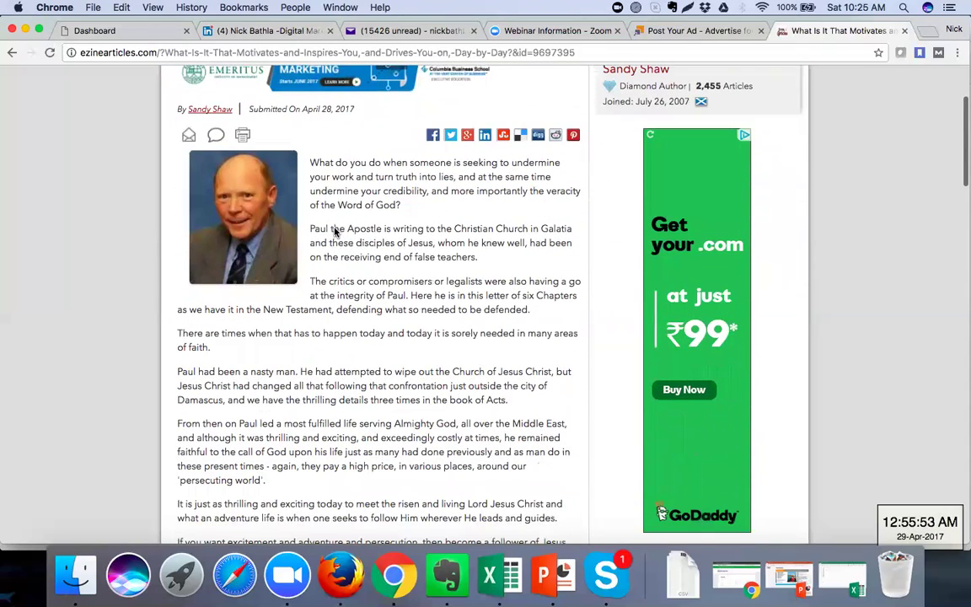
{"action": "scroll", "coordinate": [335, 232], "scroll_direction": "down", "scroll_amount": 8}
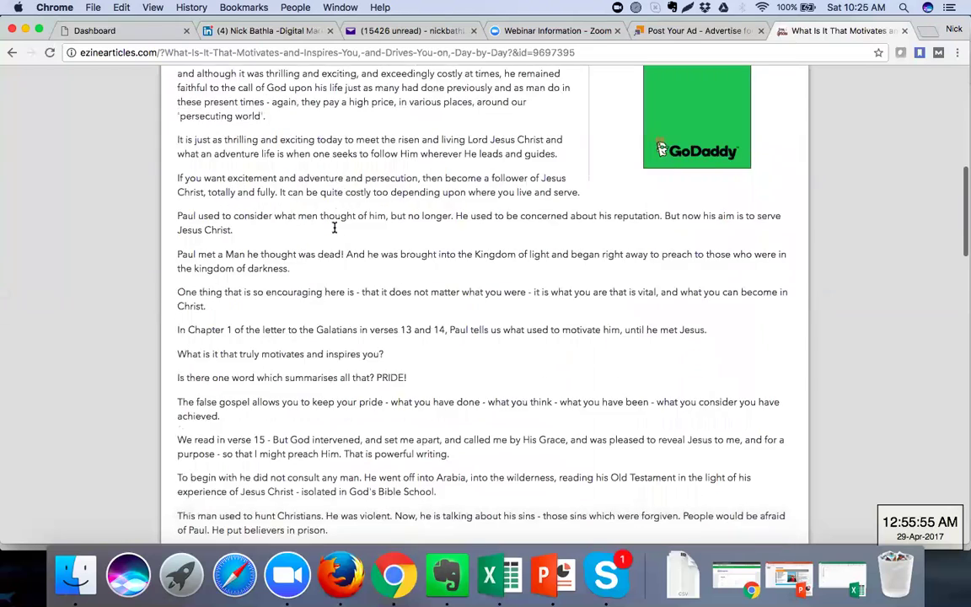
{"action": "scroll", "coordinate": [334, 232], "scroll_direction": "down", "scroll_amount": 2}
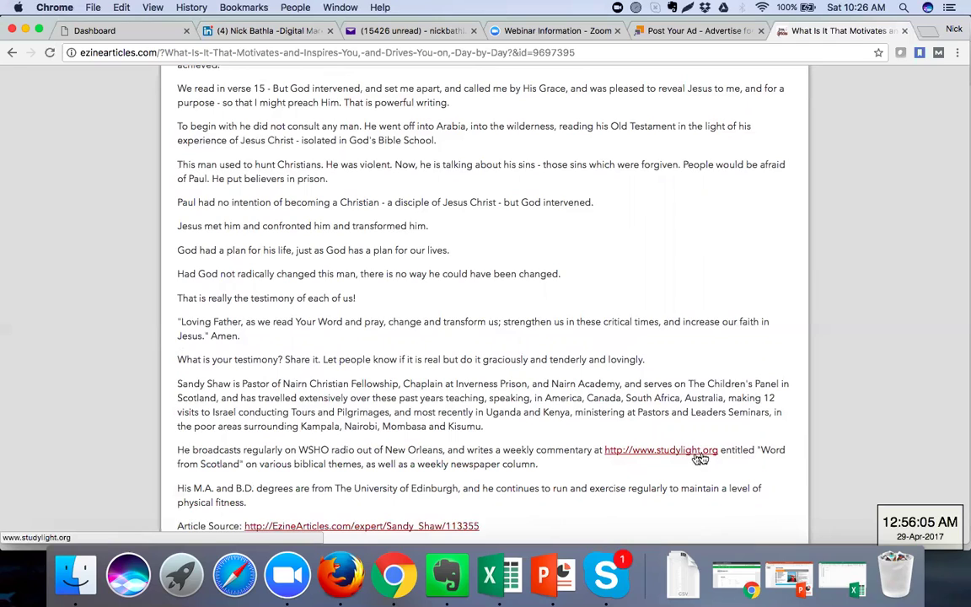
Open the bio's studylight.org link in a new tab, then return to the article tab
{"action": "left_click", "coordinate": [678, 457]}
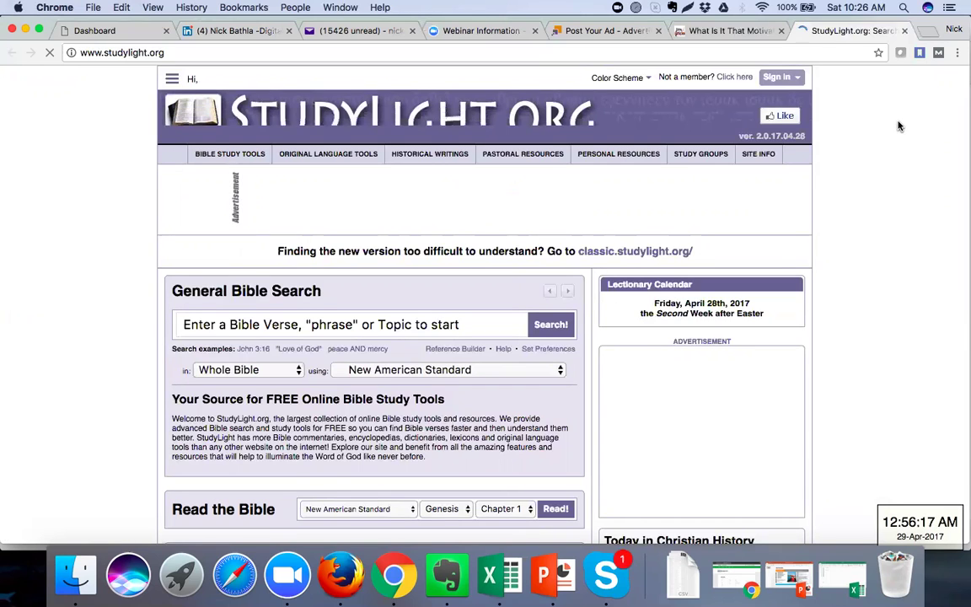
{"action": "left_click", "coordinate": [729, 34]}
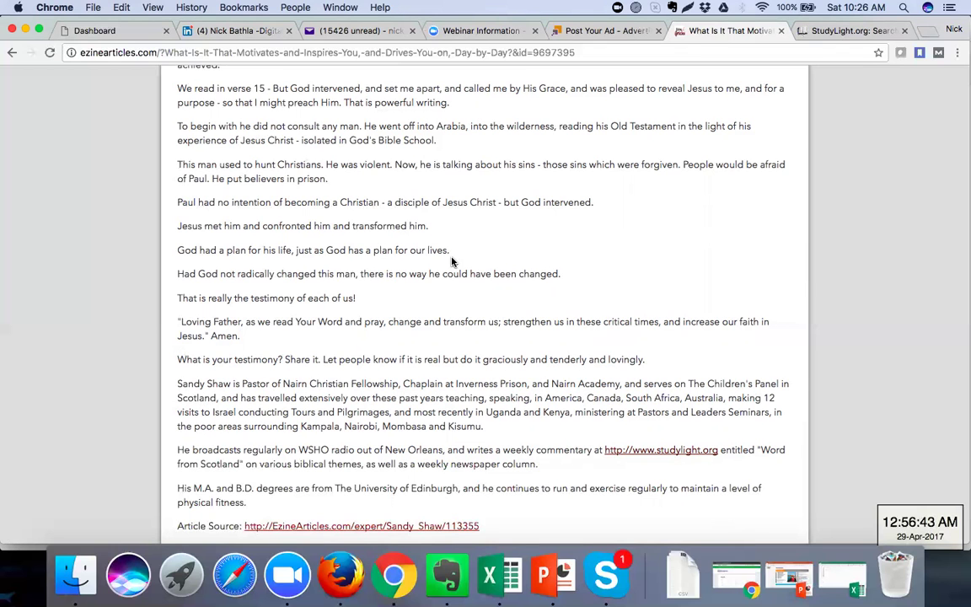
{"action": "scroll", "coordinate": [451, 261], "scroll_direction": "down", "scroll_amount": 5}
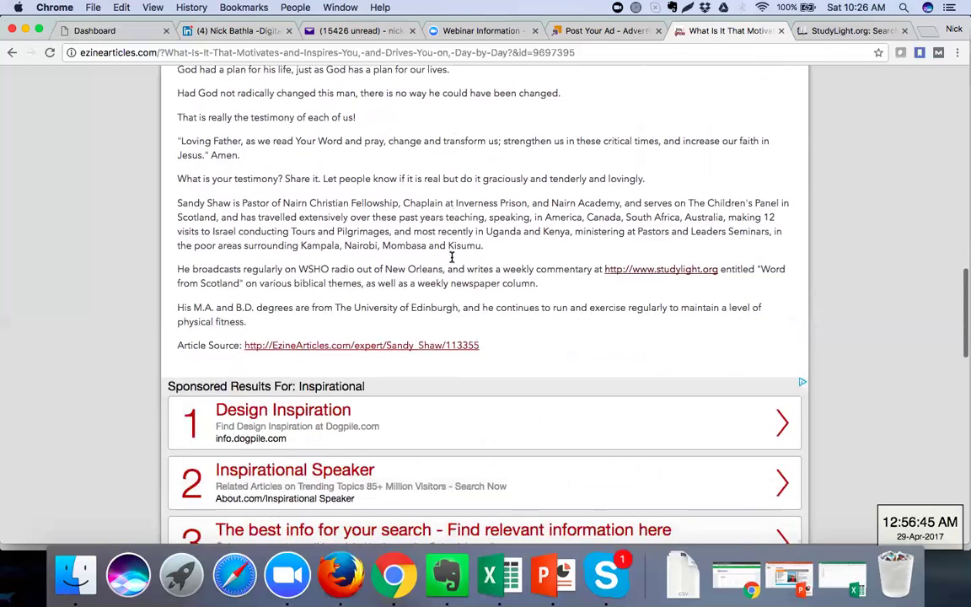
{"action": "scroll", "coordinate": [451, 257], "scroll_direction": "down", "scroll_amount": 6}
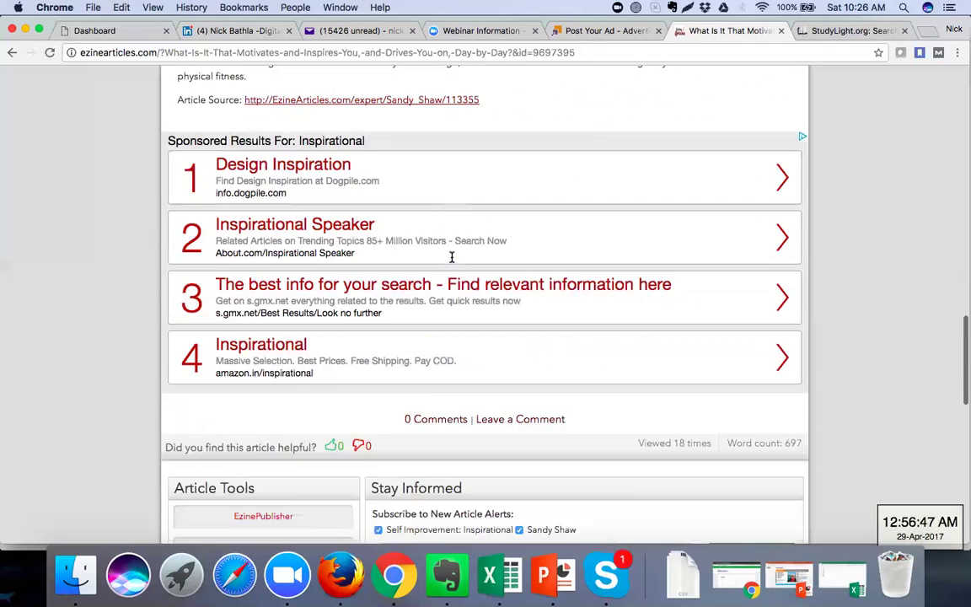
{"action": "scroll", "coordinate": [451, 257], "scroll_direction": "down", "scroll_amount": 7}
{"action": "scroll", "coordinate": [451, 257], "scroll_direction": "down", "scroll_amount": 4}
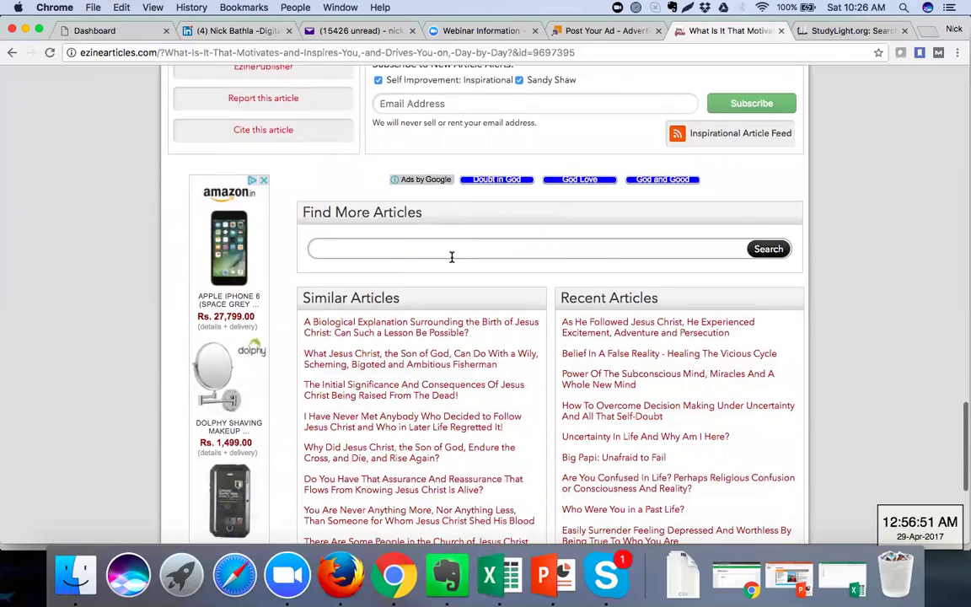
{"action": "scroll", "coordinate": [452, 257], "scroll_direction": "down", "scroll_amount": 4}
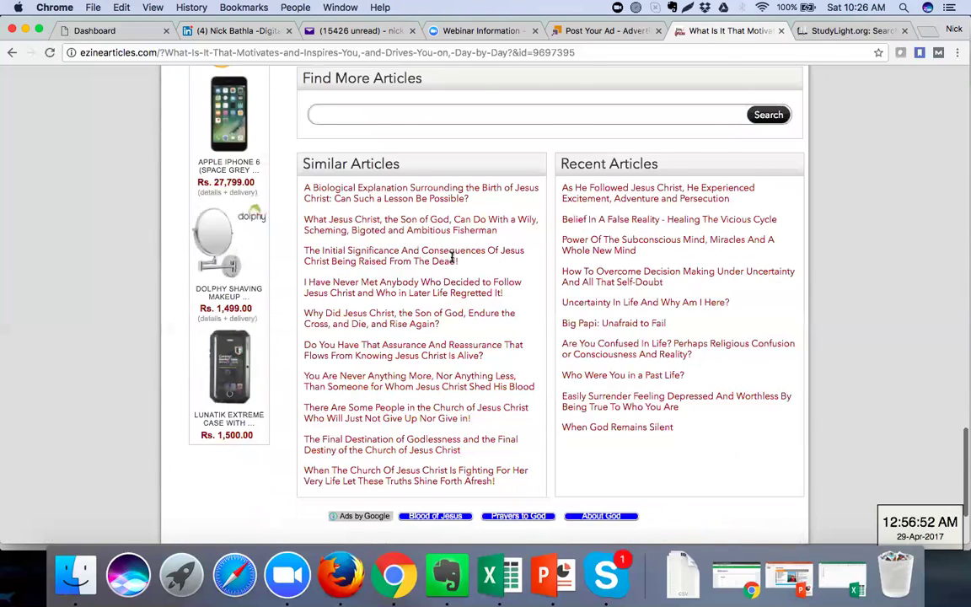
{"action": "scroll", "coordinate": [451, 257], "scroll_direction": "up", "scroll_amount": 15}
{"action": "scroll", "coordinate": [451, 257], "scroll_direction": "up", "scroll_amount": 5}
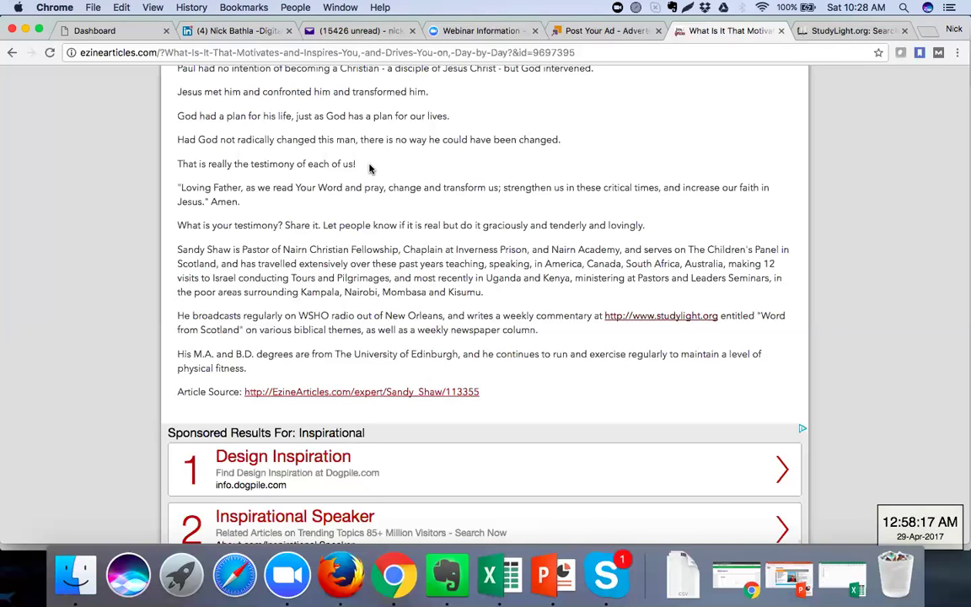
{"action": "scroll", "coordinate": [368, 167], "scroll_direction": "up", "scroll_amount": 5}
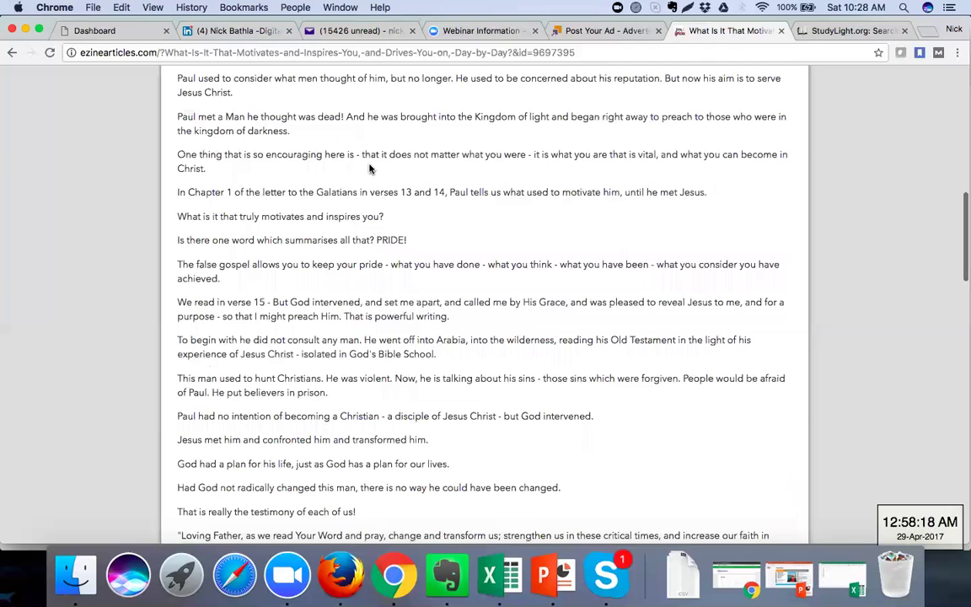
{"action": "scroll", "coordinate": [369, 167], "scroll_direction": "up", "scroll_amount": 10}
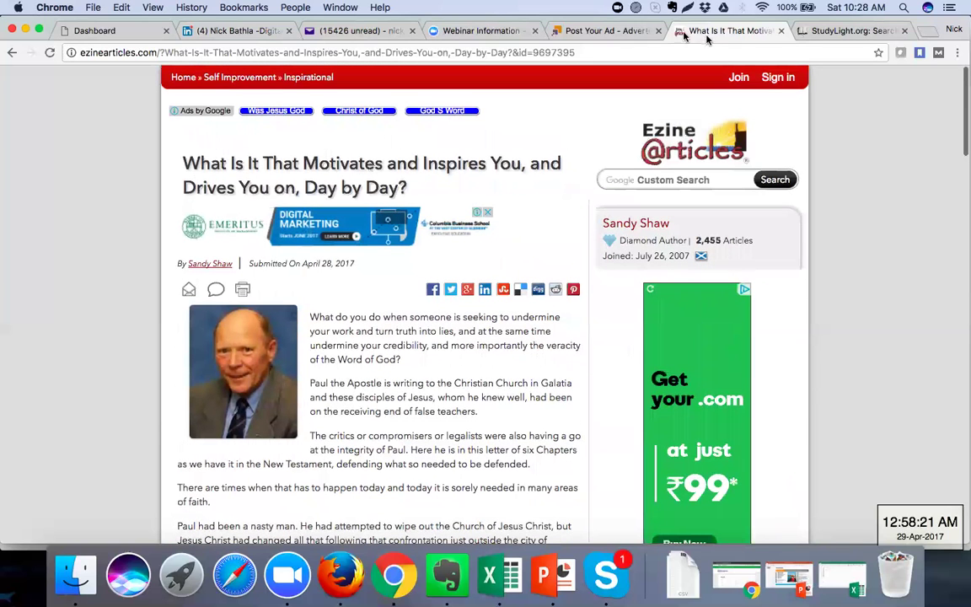
{"action": "left_click", "coordinate": [623, 32]}
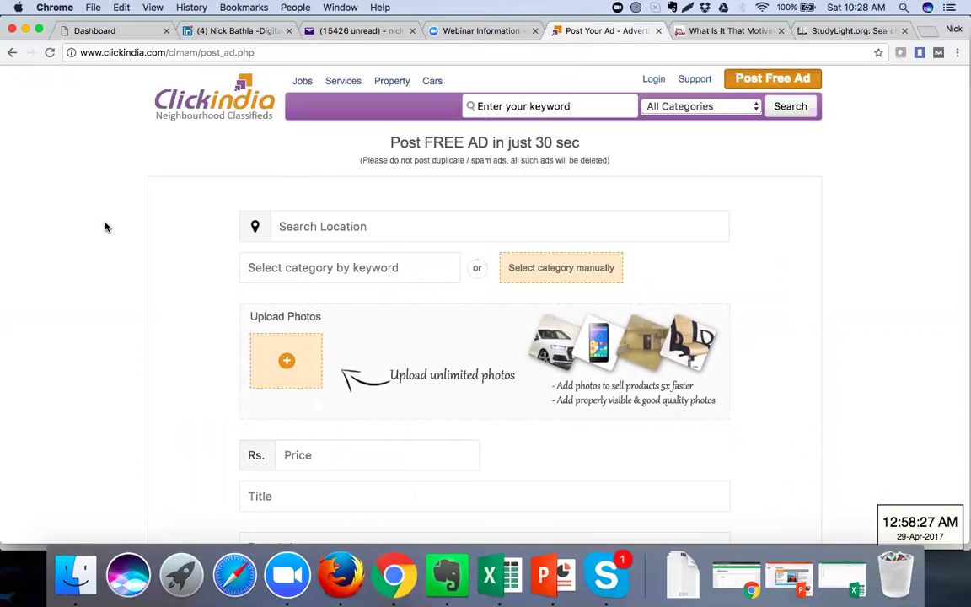
{"action": "scroll", "coordinate": [106, 226], "scroll_direction": "down", "scroll_amount": 5}
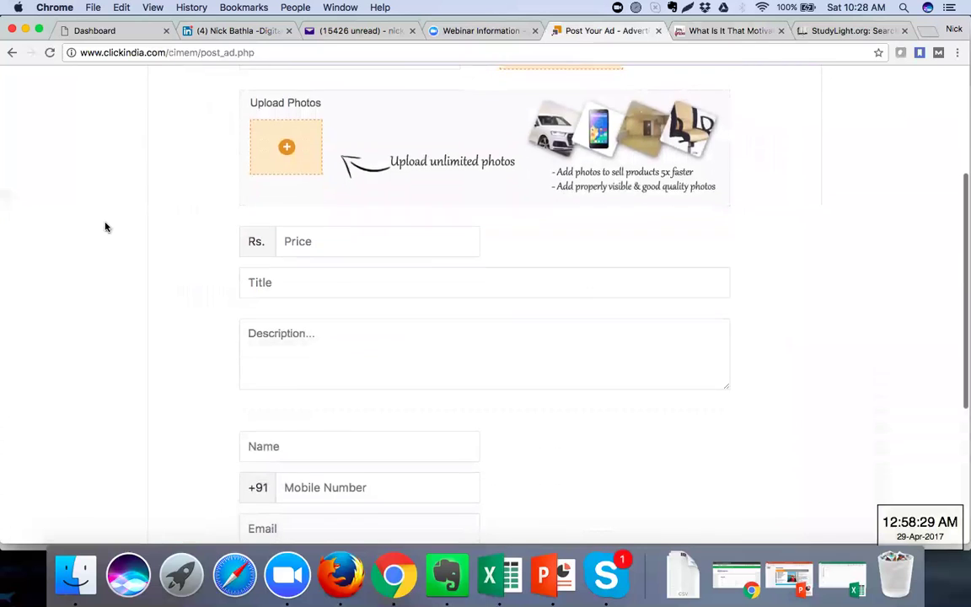
{"action": "scroll", "coordinate": [105, 227], "scroll_direction": "down", "scroll_amount": 6}
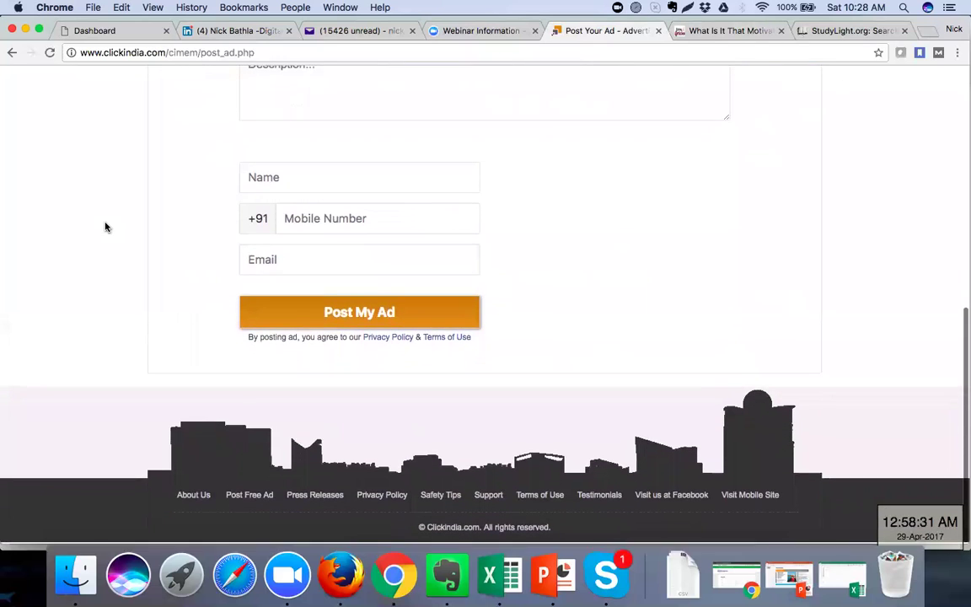
{"action": "scroll", "coordinate": [105, 227], "scroll_direction": "up", "scroll_amount": 2}
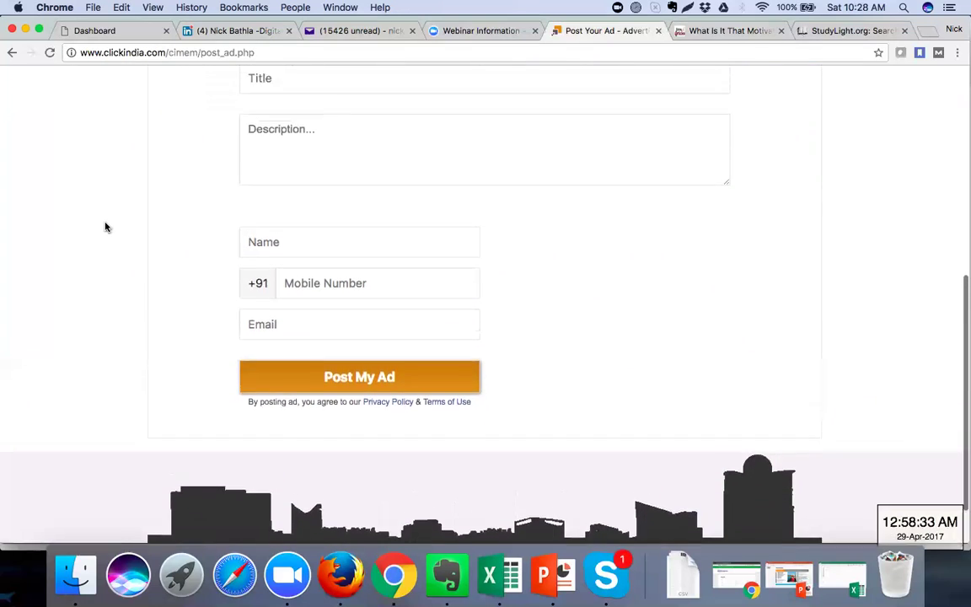
{"action": "scroll", "coordinate": [106, 227], "scroll_direction": "up", "scroll_amount": 7}
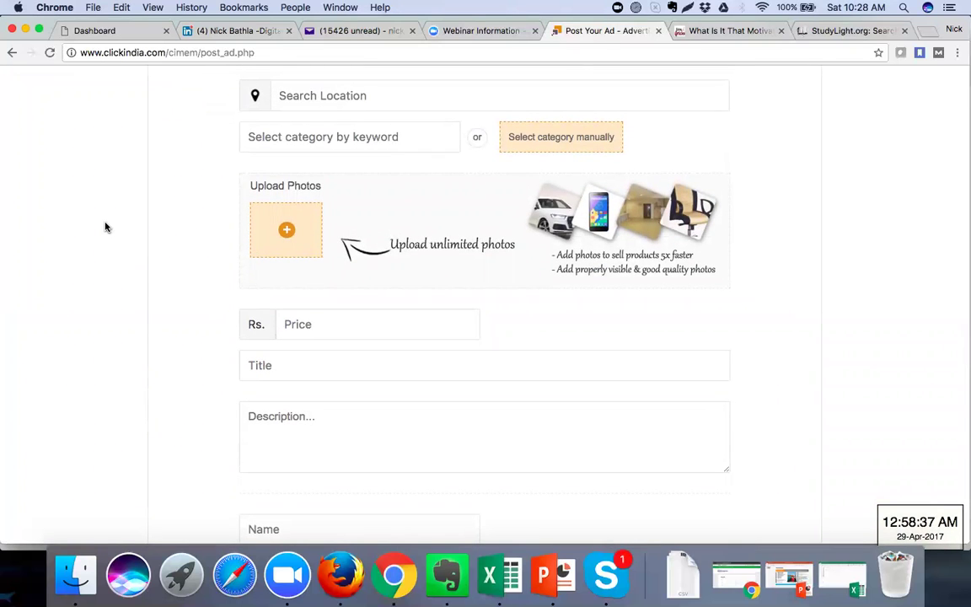
{"action": "scroll", "coordinate": [105, 227], "scroll_direction": "up", "scroll_amount": 3}
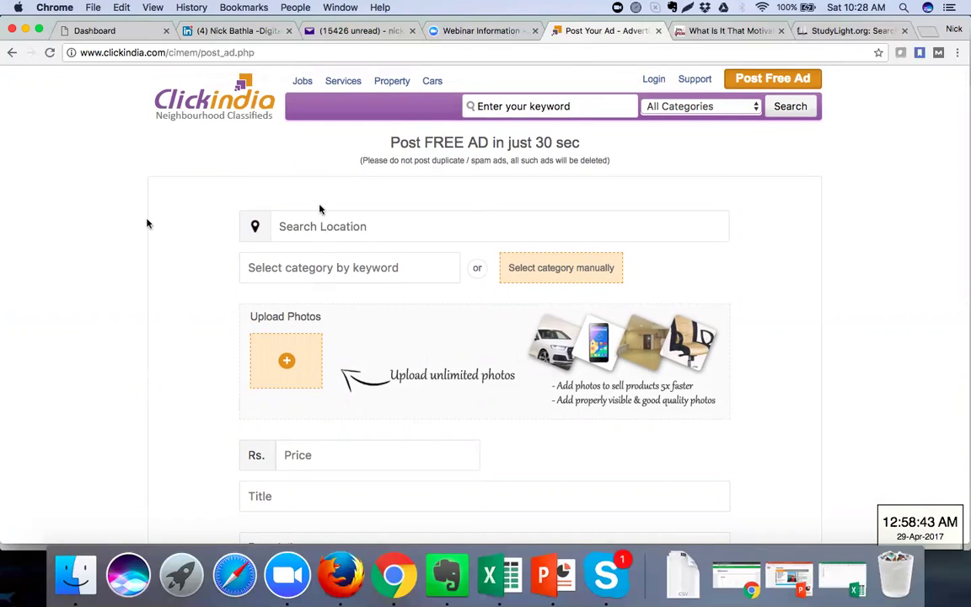
{"action": "left_click", "coordinate": [727, 34]}
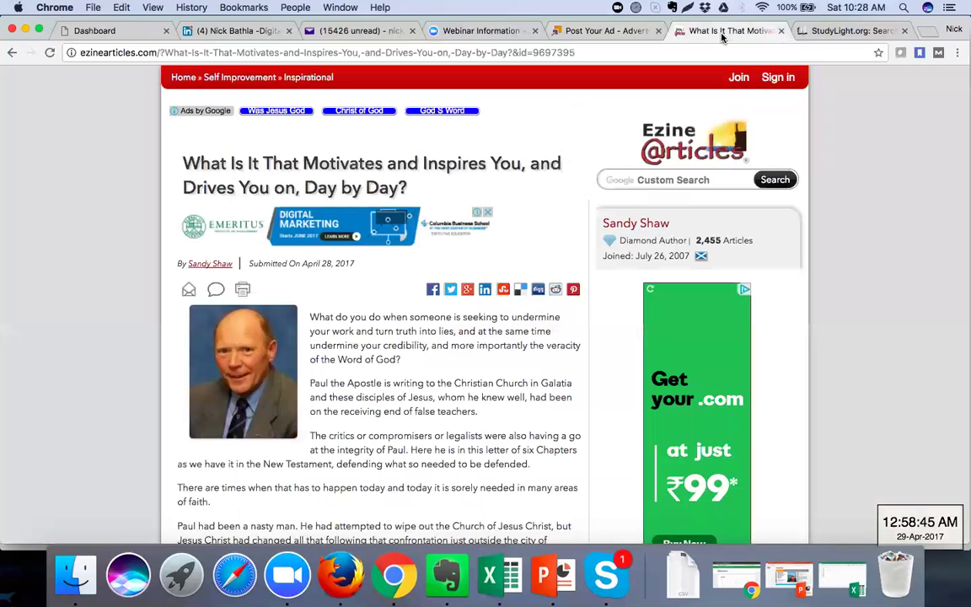
Switch to the StudyLight.org tab
{"action": "left_click", "coordinate": [827, 32]}
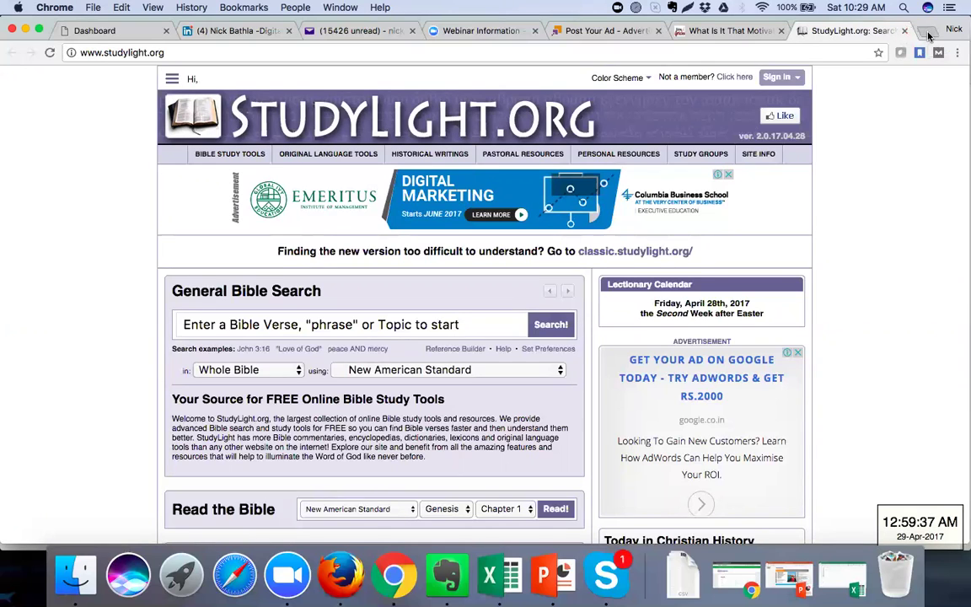
Add a new blank tab after the StudyLight tab
{"action": "left_click", "coordinate": [927, 32]}
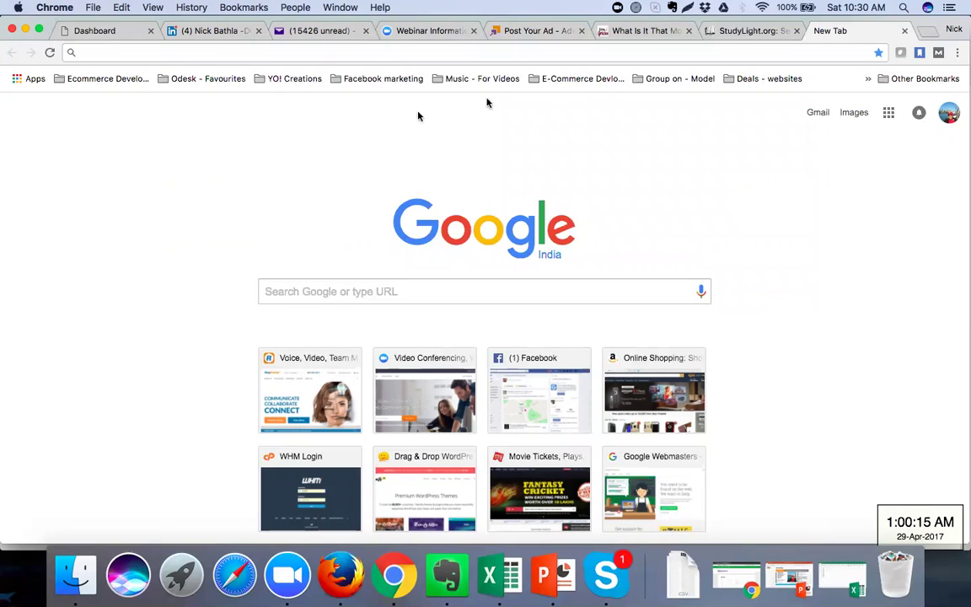
Find the 'New DMCA' document with Spotlight and open it in Word
{"action": "left_click", "coordinate": [620, 50]}
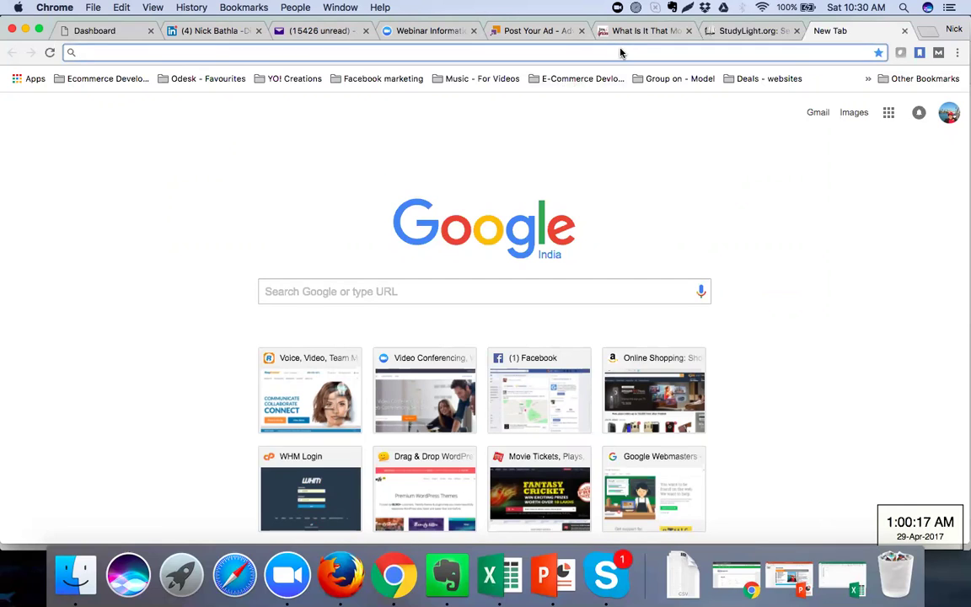
{"action": "left_click", "coordinate": [903, 9]}
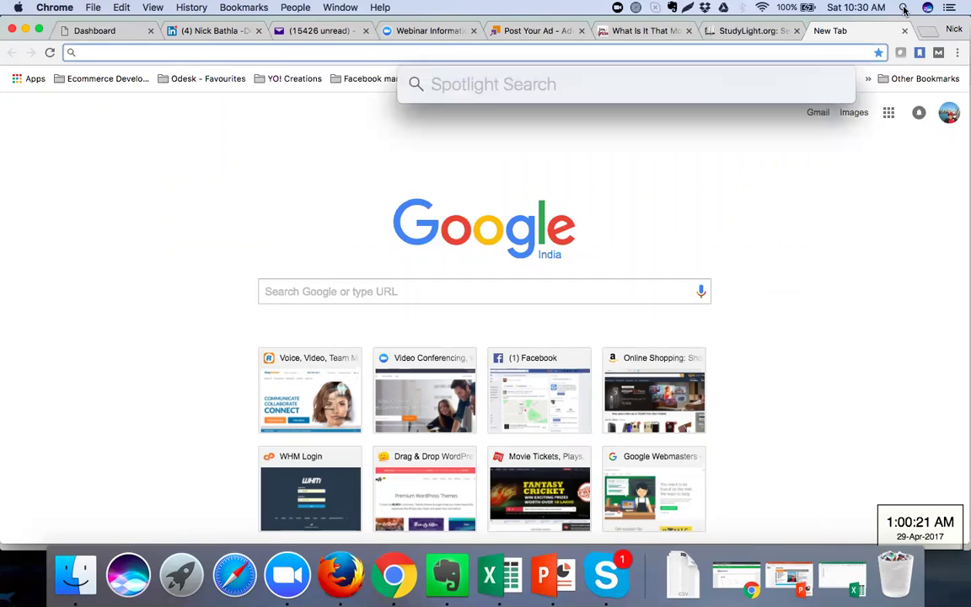
{"action": "type", "text": "New "}
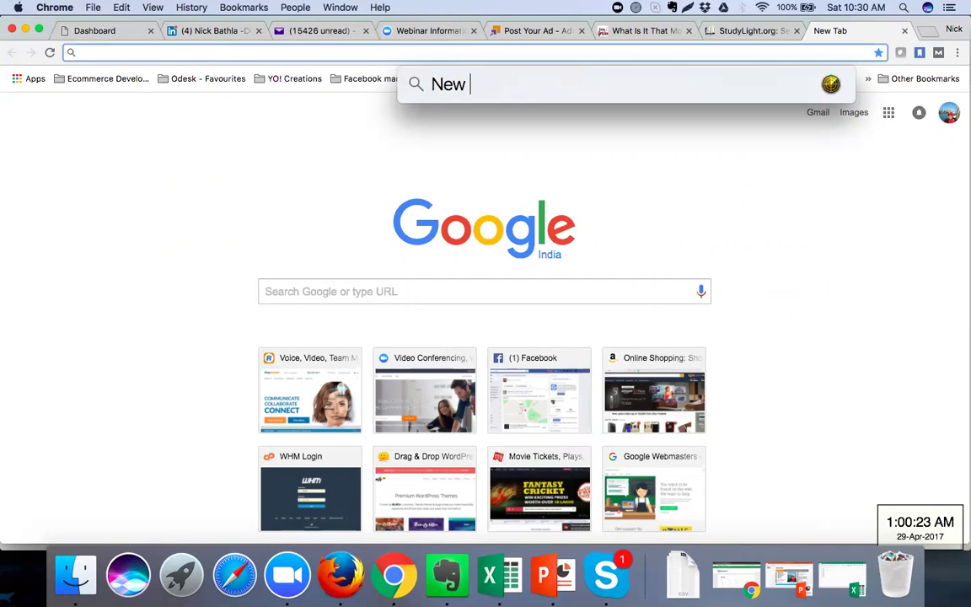
{"action": "type", "text": "DMCA"}
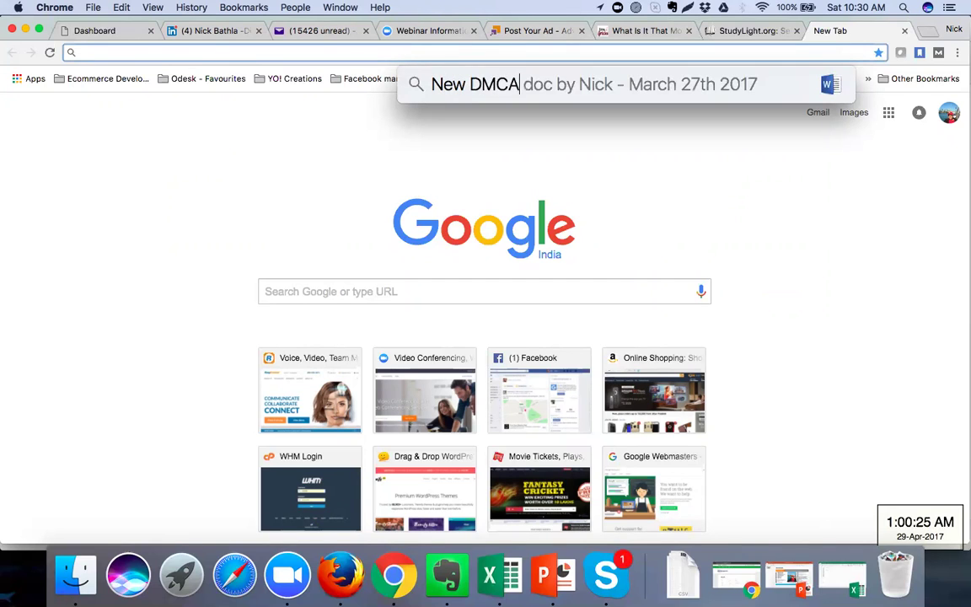
{"action": "key", "text": "Return"}
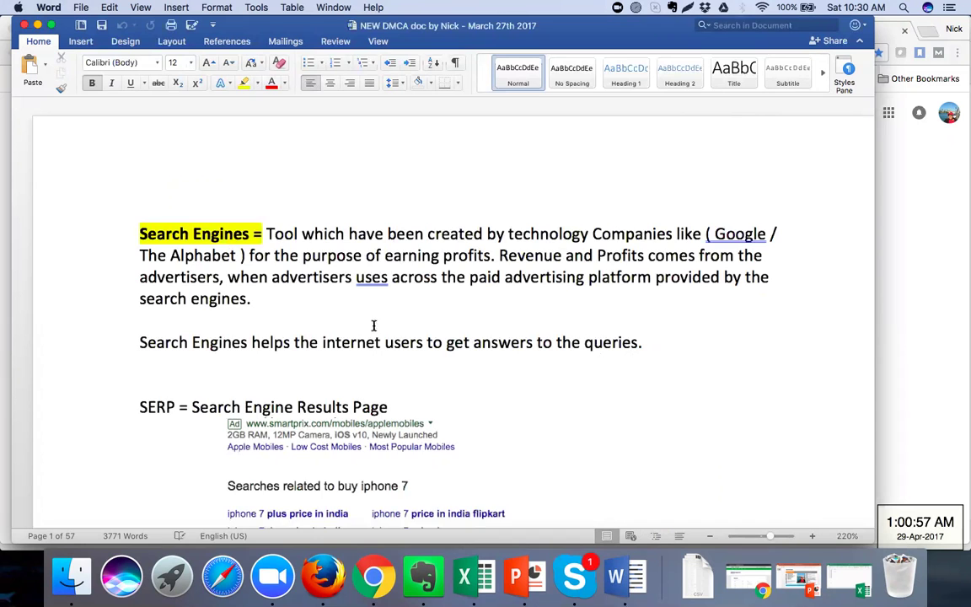
Scroll from the SERP screenshots past Keyword Analysis and the AdWords steps to the Keyword Mapping table
{"action": "scroll", "coordinate": [374, 327], "scroll_direction": "down", "scroll_amount": 15}
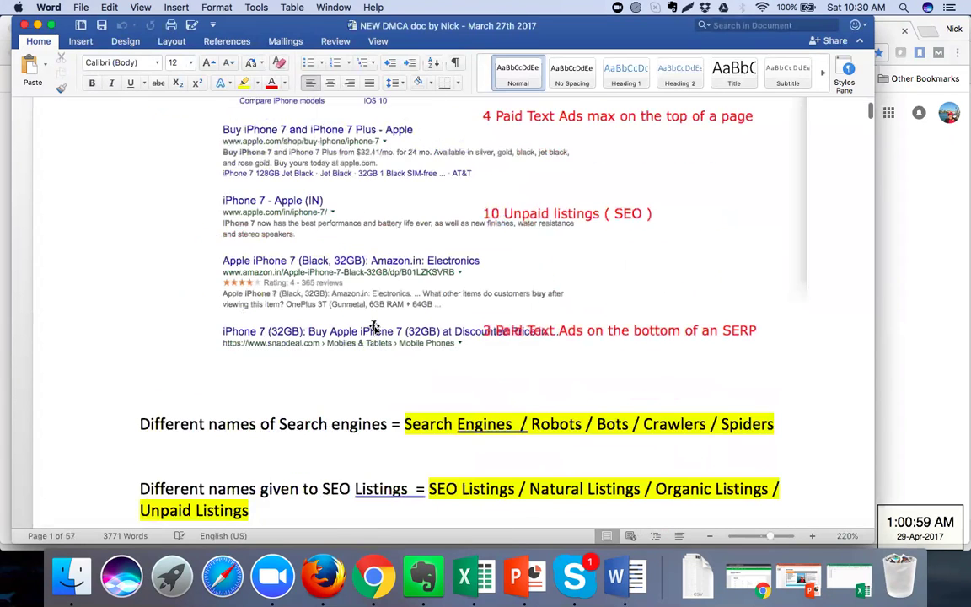
{"action": "scroll", "coordinate": [374, 327], "scroll_direction": "down", "scroll_amount": 10}
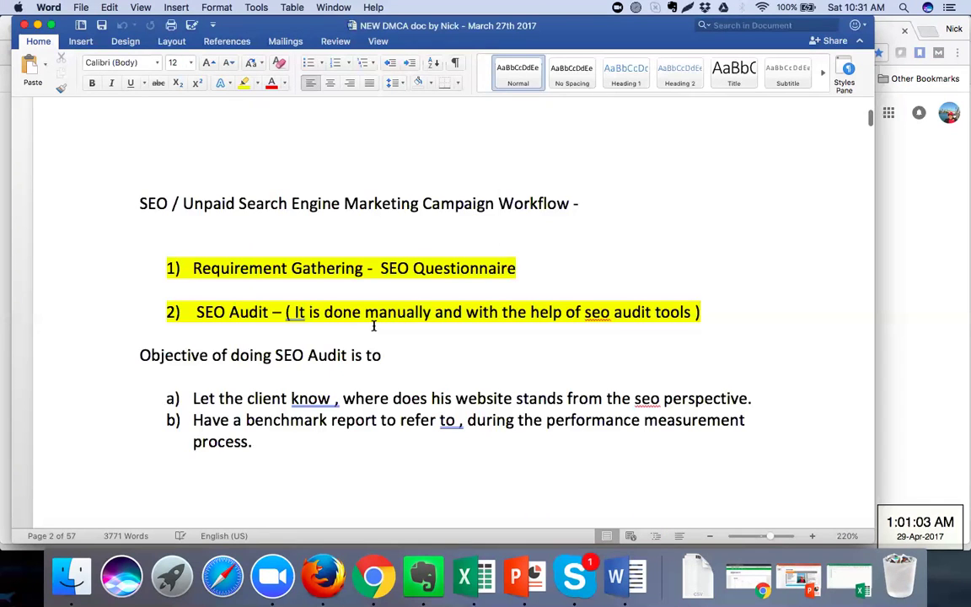
{"action": "scroll", "coordinate": [374, 326], "scroll_direction": "down", "scroll_amount": 5}
{"action": "scroll", "coordinate": [374, 326], "scroll_direction": "down", "scroll_amount": 12}
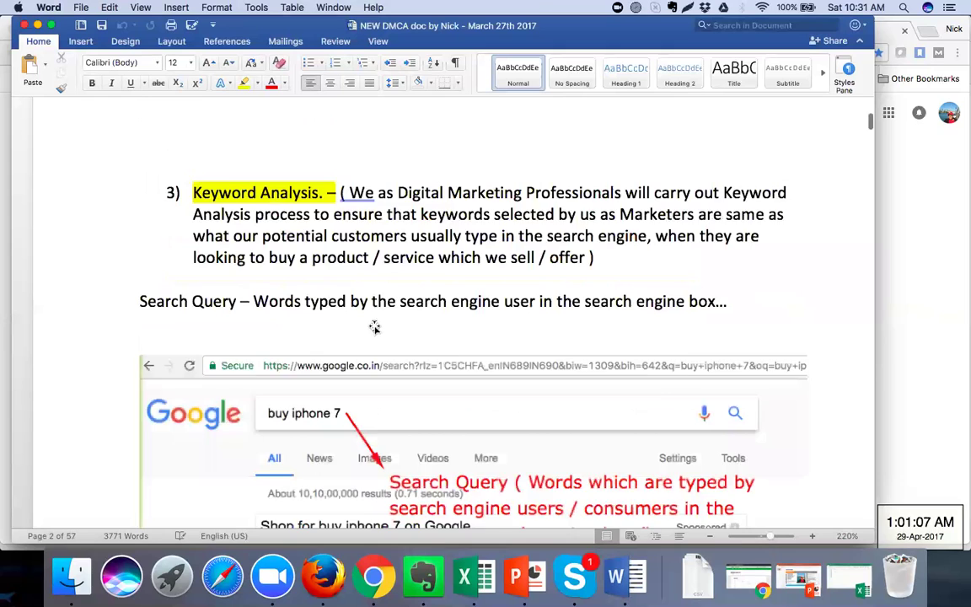
{"action": "scroll", "coordinate": [373, 326], "scroll_direction": "down", "scroll_amount": 5}
{"action": "scroll", "coordinate": [373, 326], "scroll_direction": "down", "scroll_amount": 8}
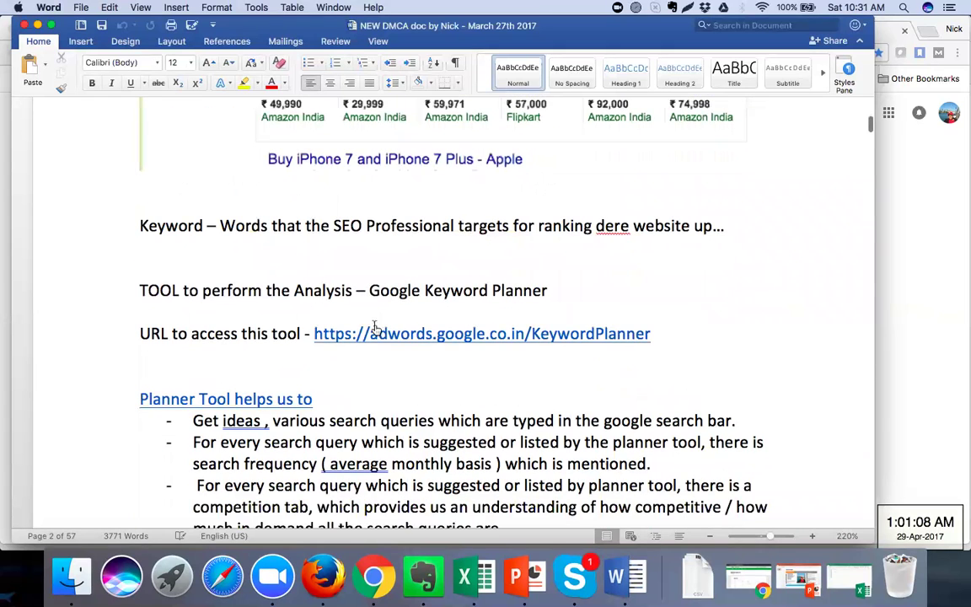
{"action": "scroll", "coordinate": [374, 326], "scroll_direction": "down", "scroll_amount": 8}
{"action": "scroll", "coordinate": [374, 325], "scroll_direction": "down", "scroll_amount": 12}
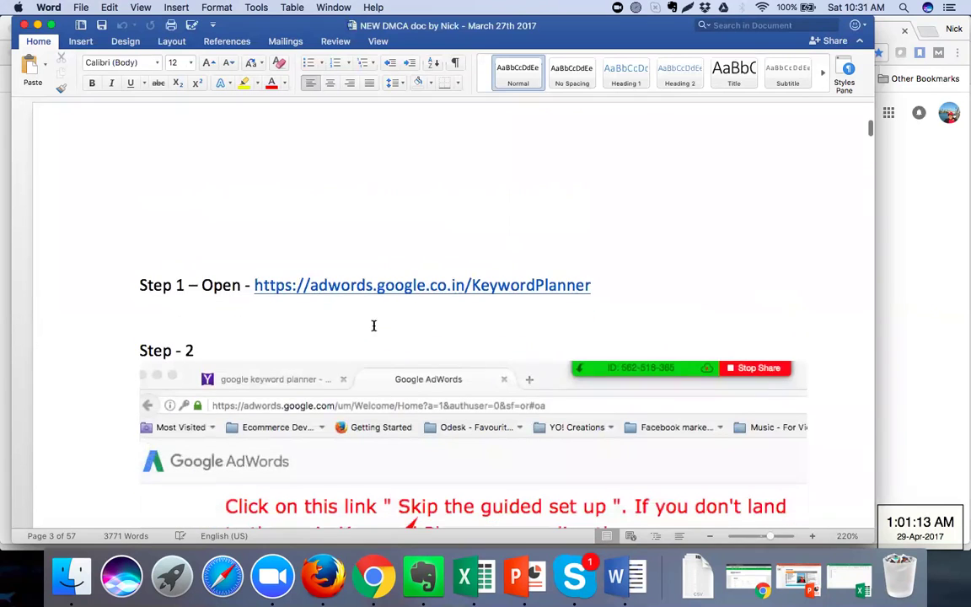
{"action": "scroll", "coordinate": [374, 325], "scroll_direction": "down", "scroll_amount": 15}
{"action": "scroll", "coordinate": [373, 325], "scroll_direction": "down", "scroll_amount": 15}
{"action": "scroll", "coordinate": [374, 328], "scroll_direction": "down", "scroll_amount": 15}
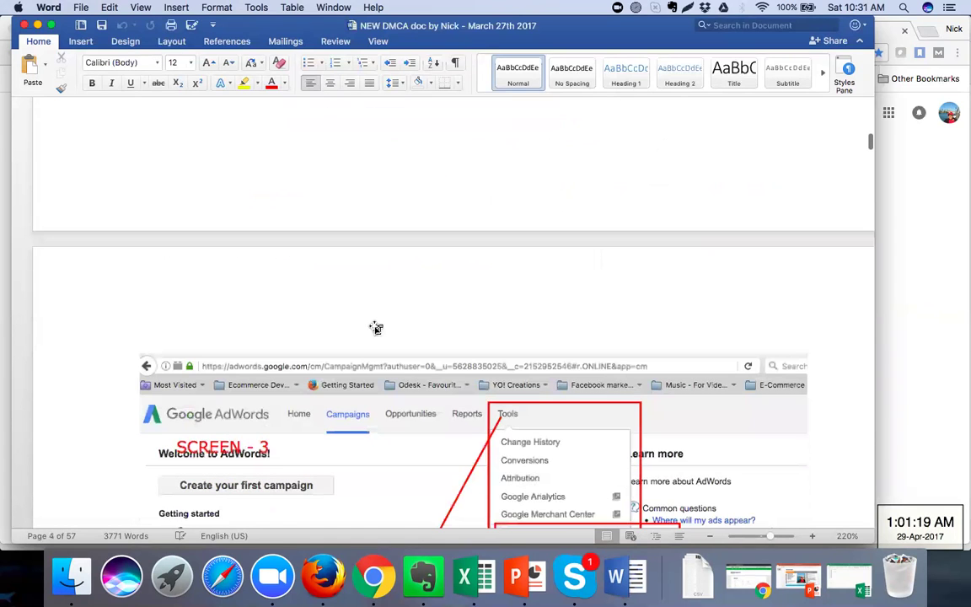
{"action": "scroll", "coordinate": [376, 328], "scroll_direction": "down", "scroll_amount": 5}
{"action": "scroll", "coordinate": [374, 328], "scroll_direction": "down", "scroll_amount": 15}
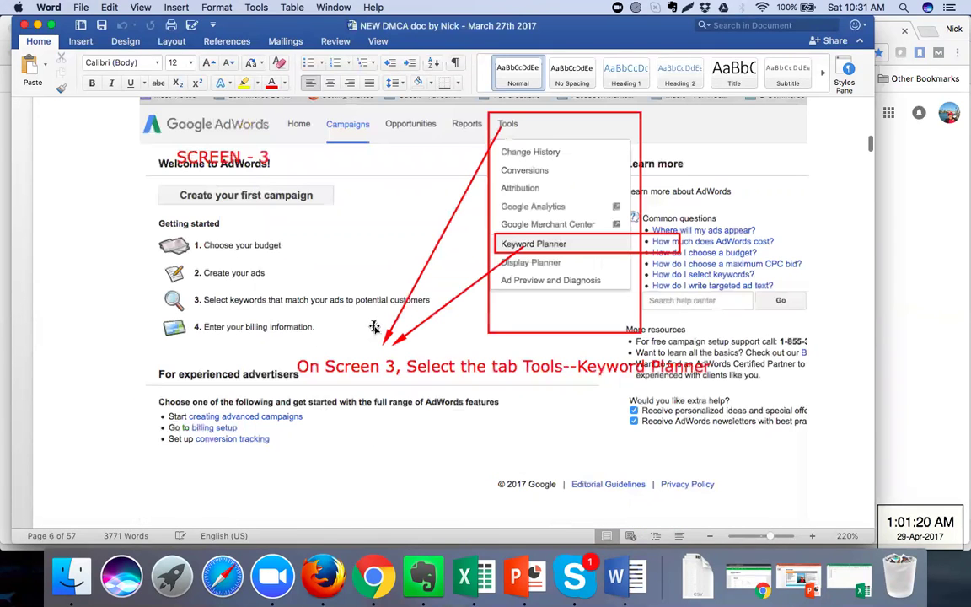
Scroll past the pipe-symbol table, Keyword Density and Sitemap sections to the ANCHOR Text line
{"action": "scroll", "coordinate": [374, 328], "scroll_direction": "down", "scroll_amount": 3}
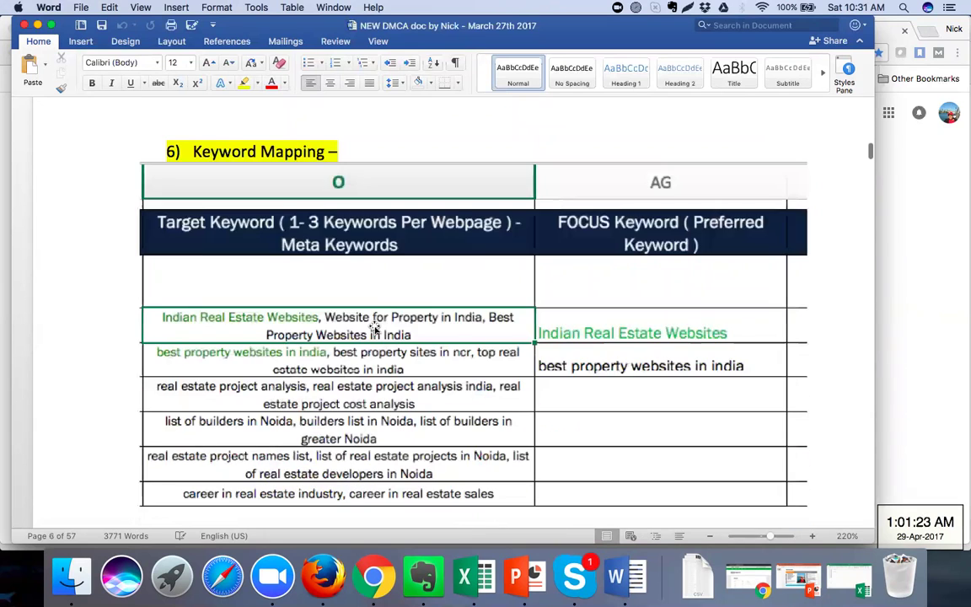
{"action": "scroll", "coordinate": [374, 326], "scroll_direction": "down", "scroll_amount": 12}
{"action": "scroll", "coordinate": [374, 325], "scroll_direction": "down", "scroll_amount": 6}
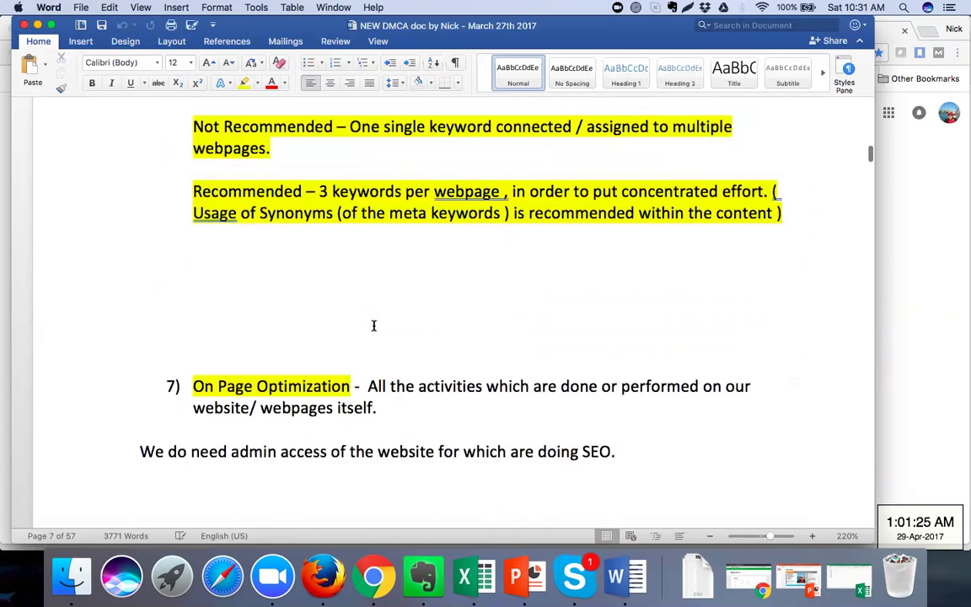
{"action": "scroll", "coordinate": [377, 329], "scroll_direction": "down", "scroll_amount": 1}
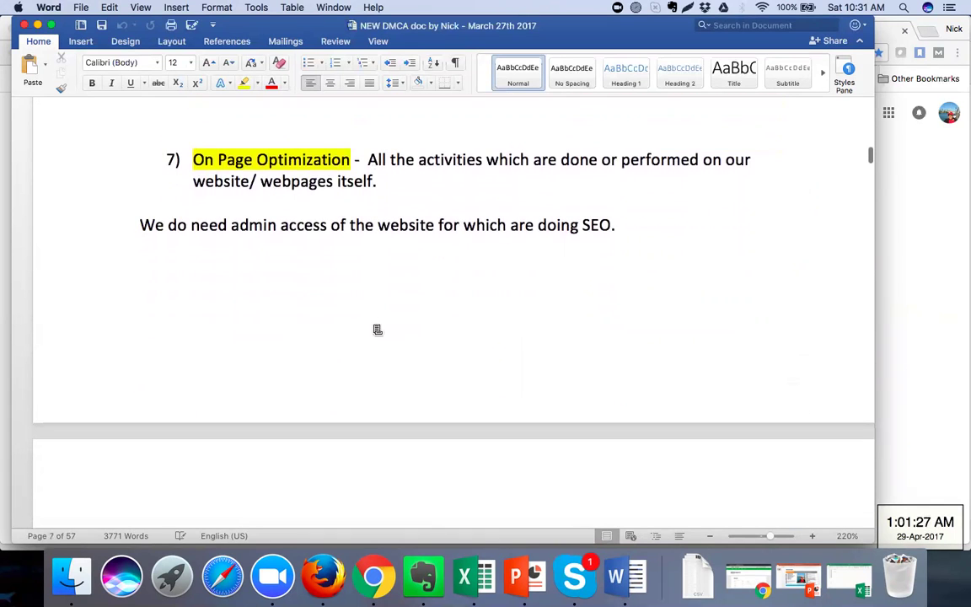
{"action": "scroll", "coordinate": [378, 329], "scroll_direction": "down", "scroll_amount": 8}
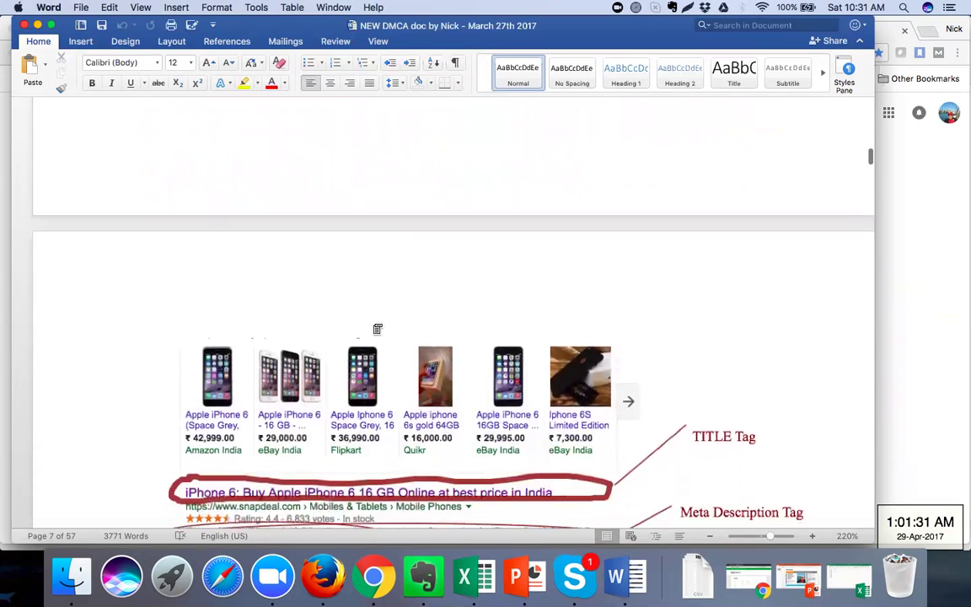
{"action": "scroll", "coordinate": [377, 330], "scroll_direction": "down", "scroll_amount": 7}
{"action": "scroll", "coordinate": [376, 329], "scroll_direction": "down", "scroll_amount": 7}
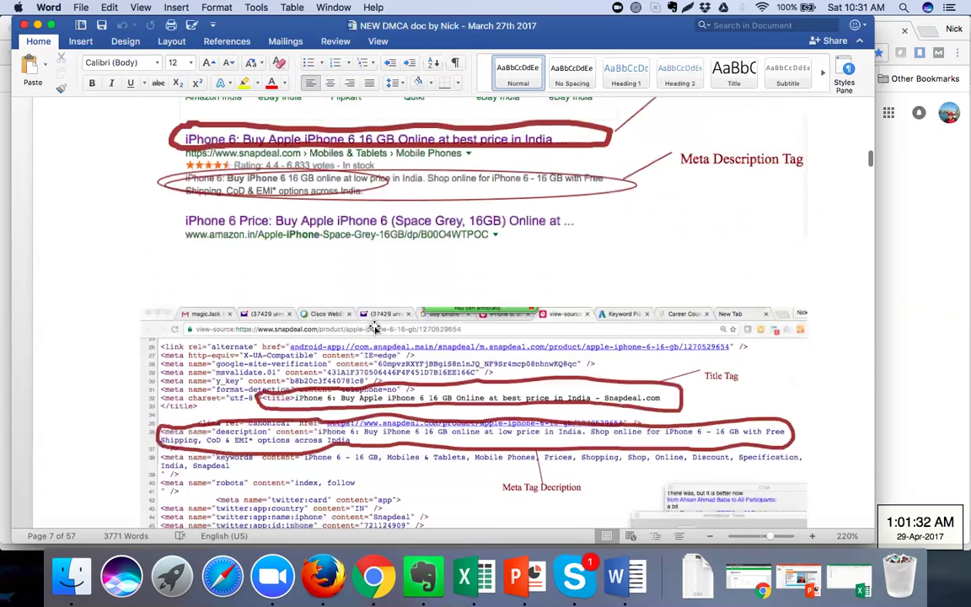
{"action": "scroll", "coordinate": [376, 329], "scroll_direction": "down", "scroll_amount": 5}
{"action": "scroll", "coordinate": [376, 328], "scroll_direction": "down", "scroll_amount": 8}
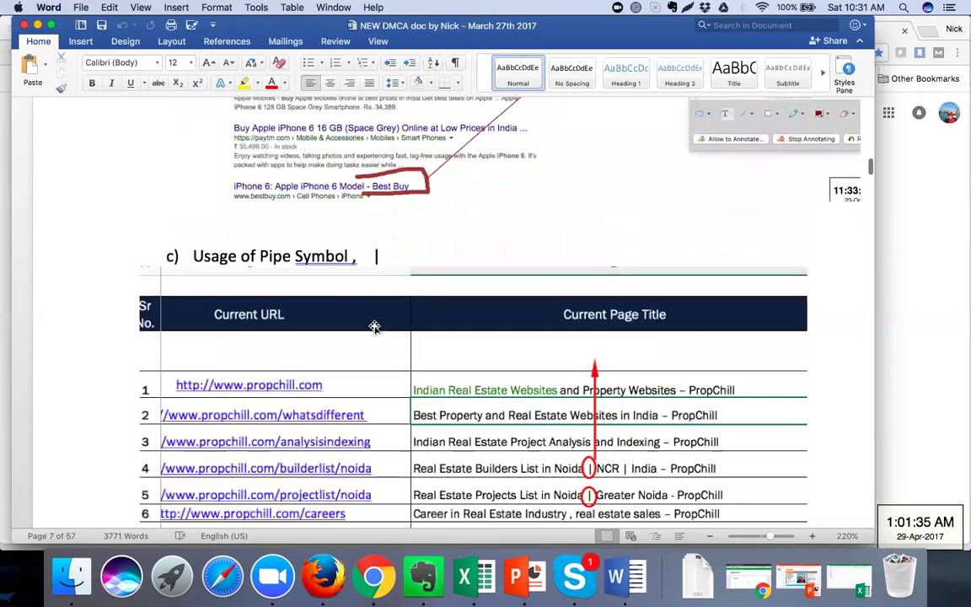
{"action": "scroll", "coordinate": [374, 326], "scroll_direction": "down", "scroll_amount": 15}
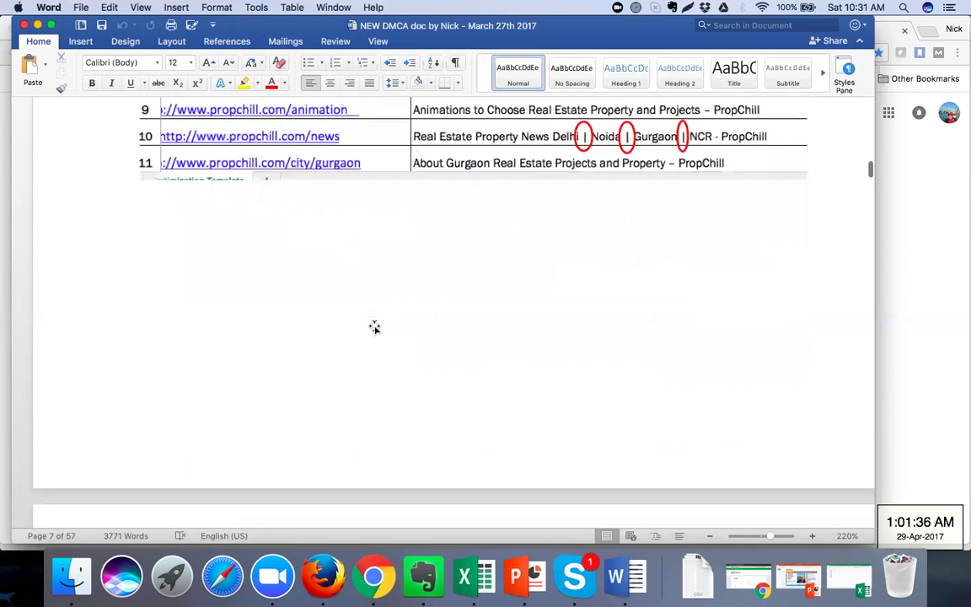
{"action": "scroll", "coordinate": [374, 327], "scroll_direction": "down", "scroll_amount": 10}
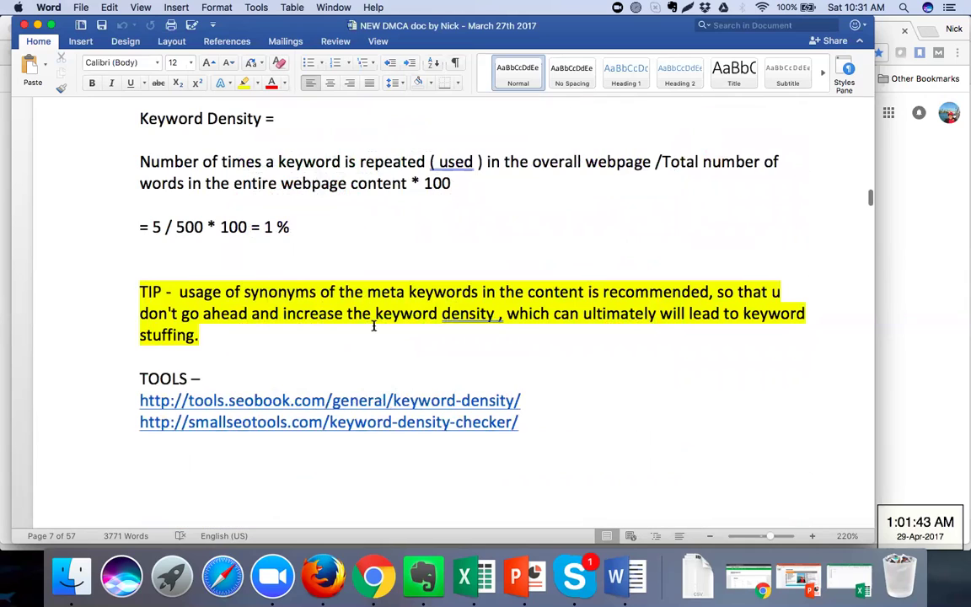
{"action": "scroll", "coordinate": [375, 327], "scroll_direction": "down", "scroll_amount": 10}
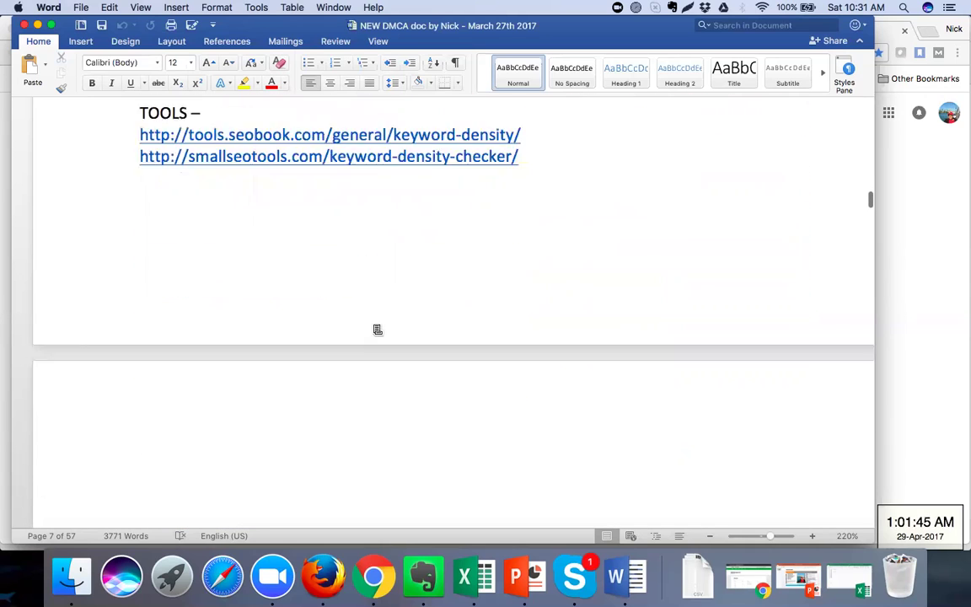
{"action": "scroll", "coordinate": [375, 327], "scroll_direction": "down", "scroll_amount": 6}
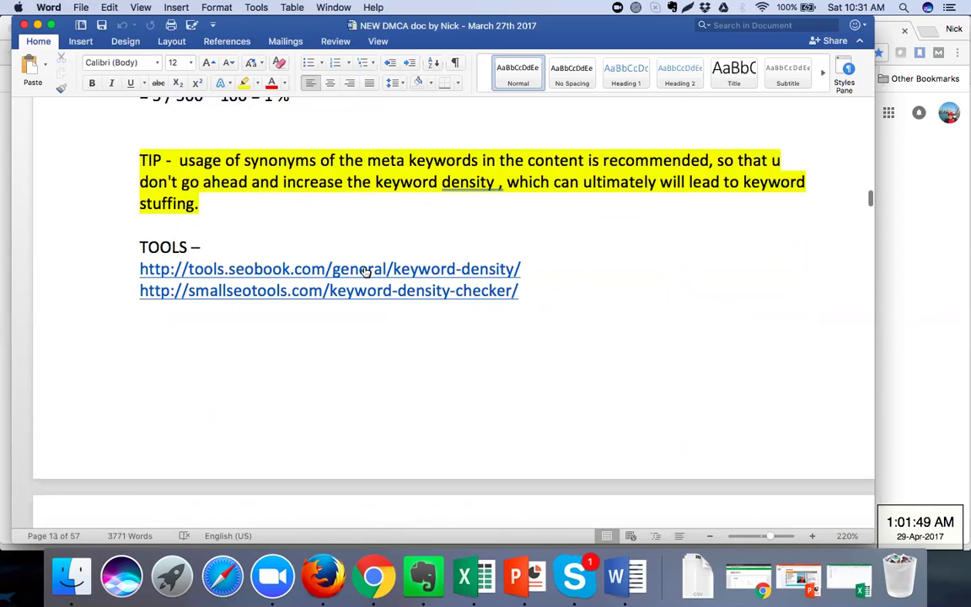
{"action": "scroll", "coordinate": [373, 337], "scroll_direction": "down", "scroll_amount": 6}
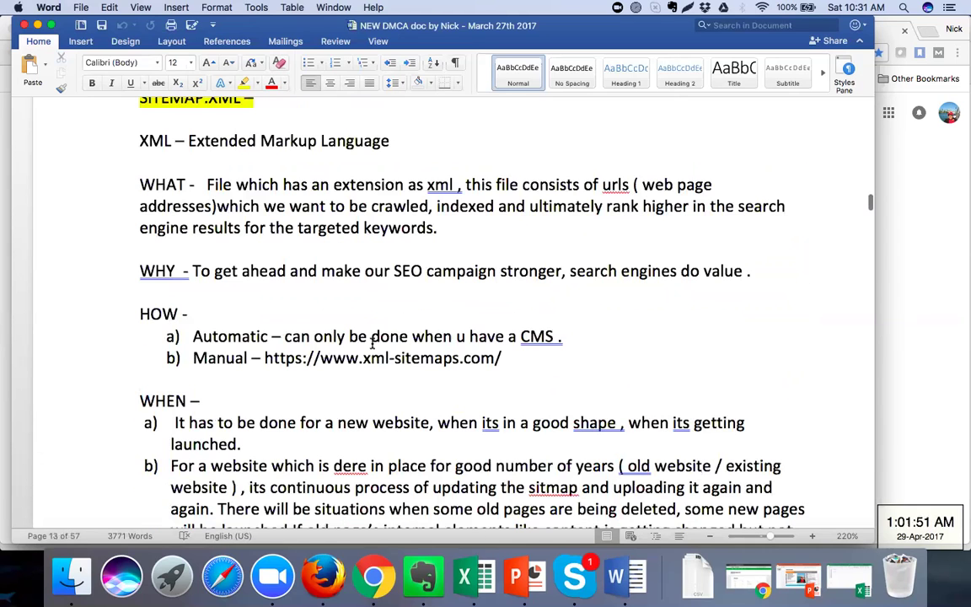
{"action": "scroll", "coordinate": [373, 342], "scroll_direction": "down", "scroll_amount": 5}
{"action": "scroll", "coordinate": [373, 341], "scroll_direction": "down", "scroll_amount": 5}
{"action": "scroll", "coordinate": [372, 344], "scroll_direction": "down", "scroll_amount": 5}
{"action": "scroll", "coordinate": [372, 344], "scroll_direction": "down", "scroll_amount": 4}
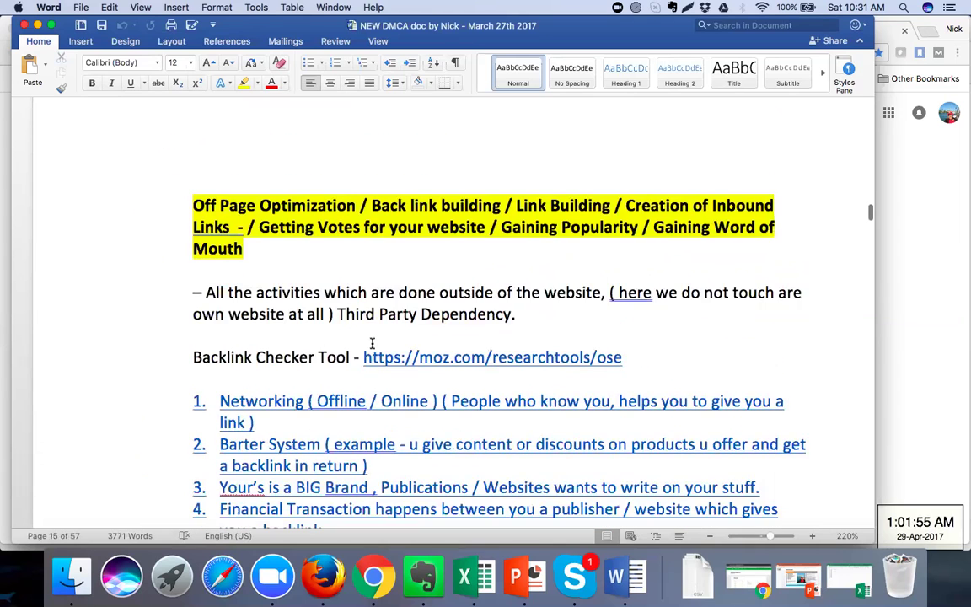
{"action": "scroll", "coordinate": [372, 344], "scroll_direction": "down", "scroll_amount": 6}
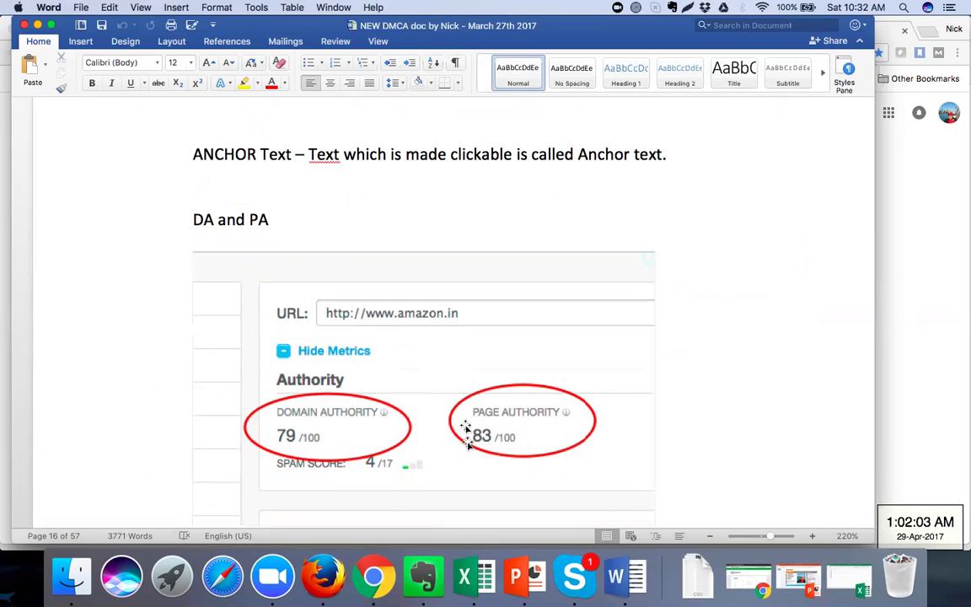
Force-quit the unresponsive Skype, select 'ANCHOR Text' in the notes, and bring Chrome forward
{"action": "right_click", "coordinate": [574, 577]}
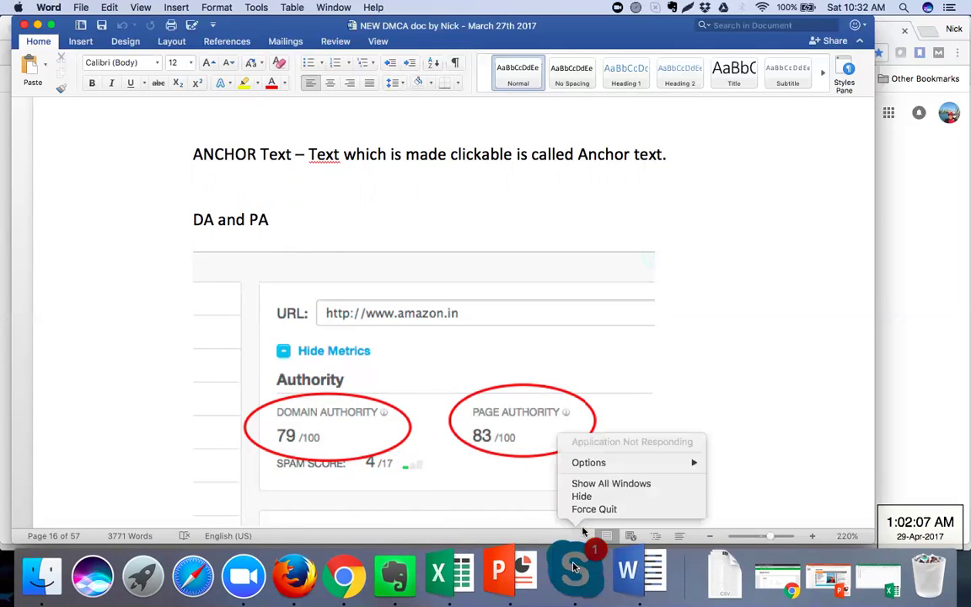
{"action": "left_click", "coordinate": [592, 510]}
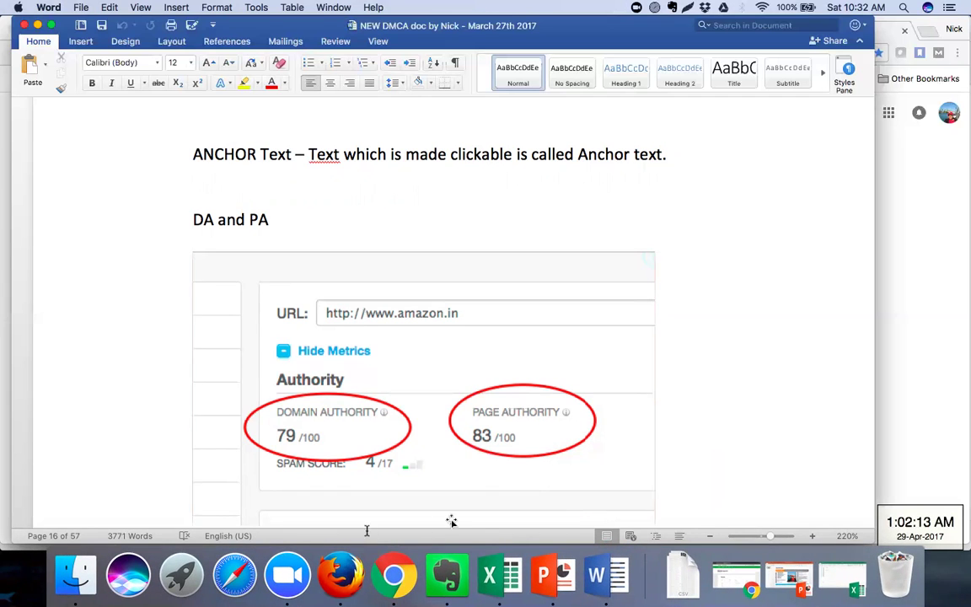
{"action": "left_click_drag", "start_coordinate": [195, 154], "coordinate": [260, 154]}
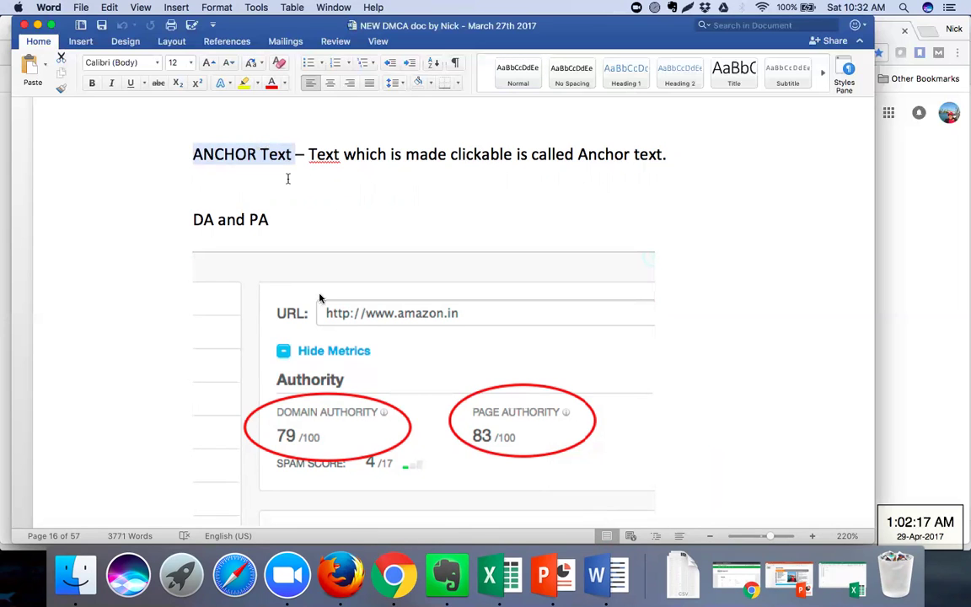
{"action": "left_click", "coordinate": [390, 575]}
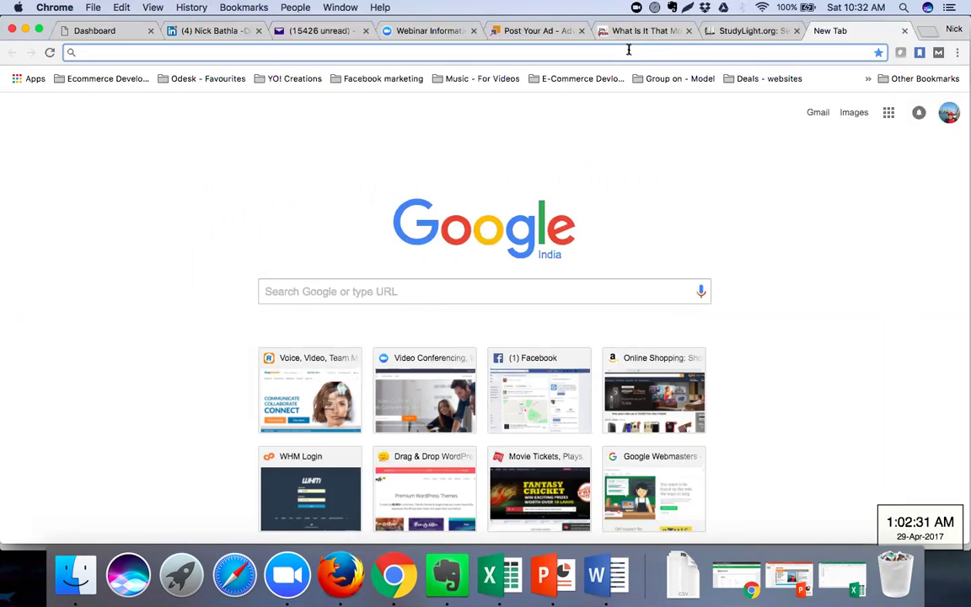
Search Google for 'timesofindia' and open the Times of India site from the results
{"action": "type", "text": "times"}
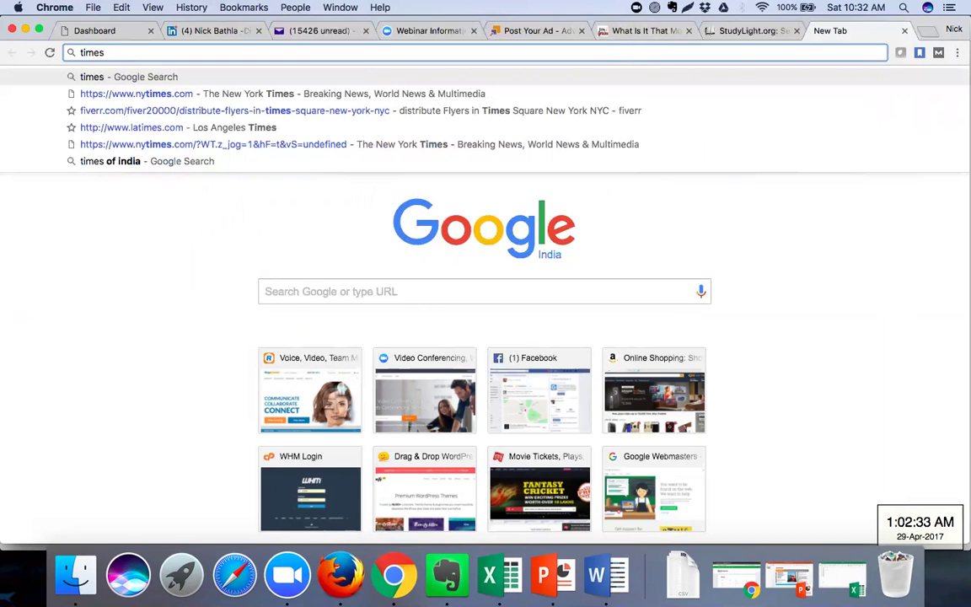
{"action": "type", "text": "ofindia"}
{"action": "key", "text": "Return"}
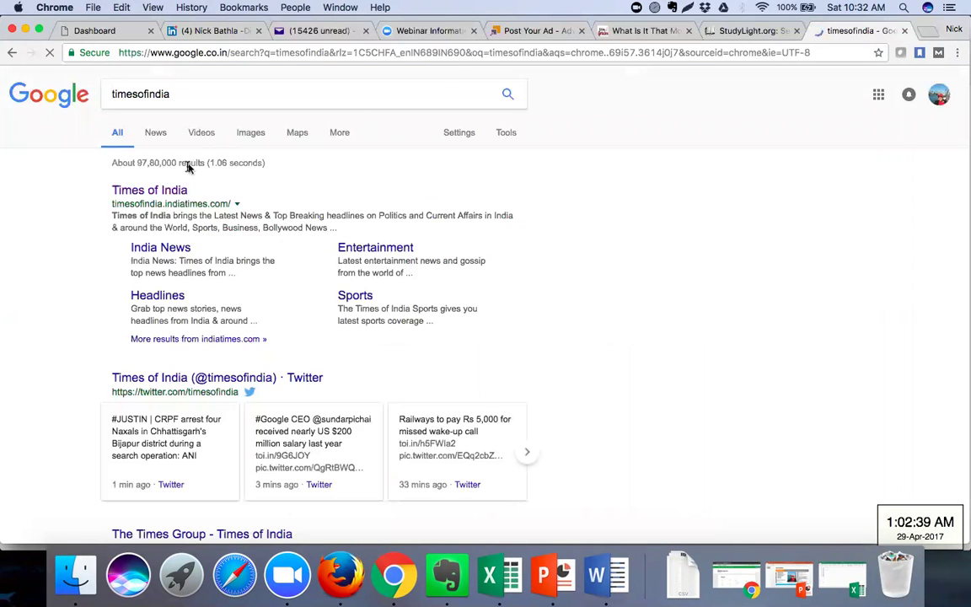
{"action": "left_click", "coordinate": [181, 192]}
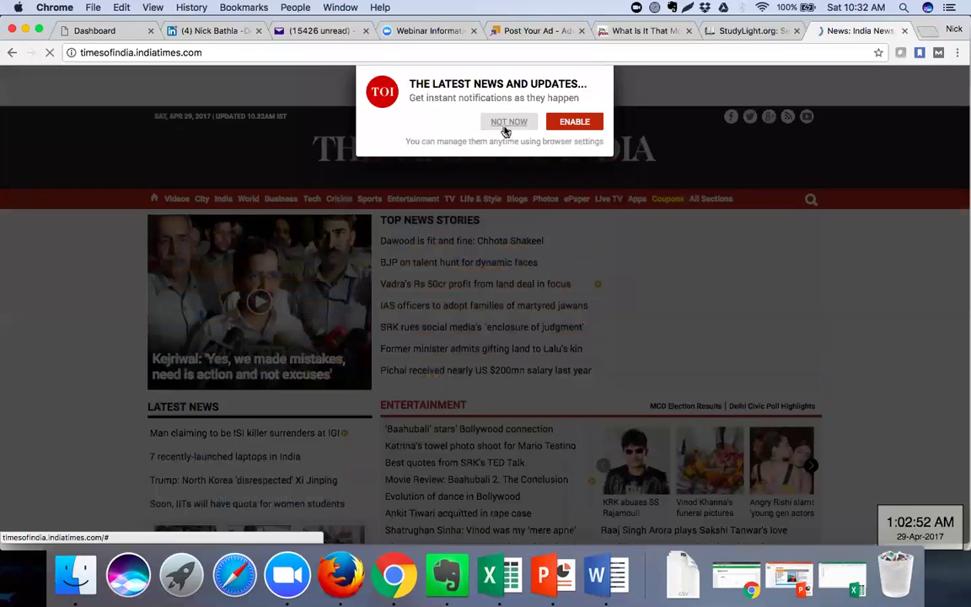
Decline the notification prompt and open the SRK 'enclosure of judgment' article from Top News Stories
{"action": "left_click", "coordinate": [506, 123]}
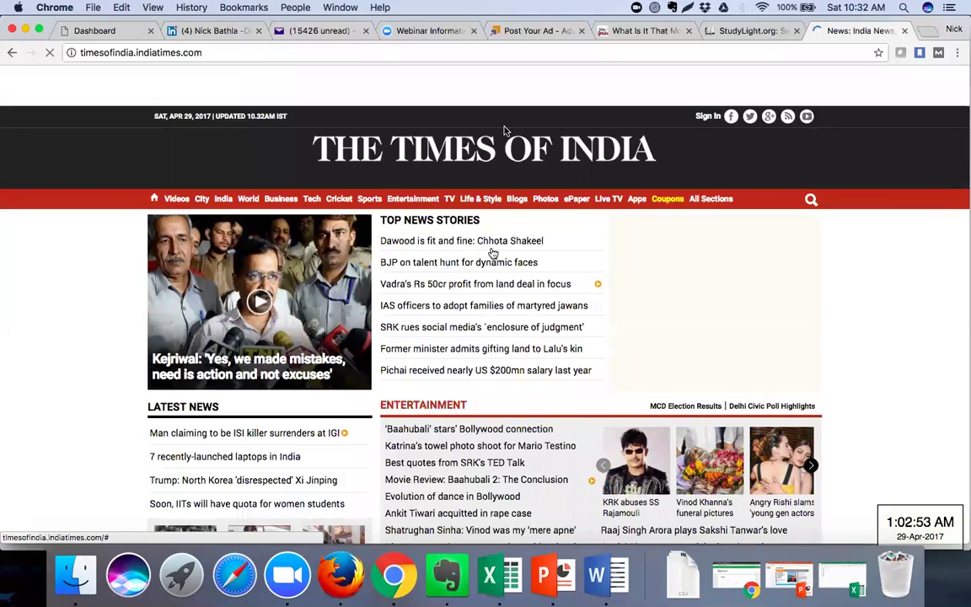
{"action": "scroll", "coordinate": [483, 290], "scroll_direction": "down", "scroll_amount": 2}
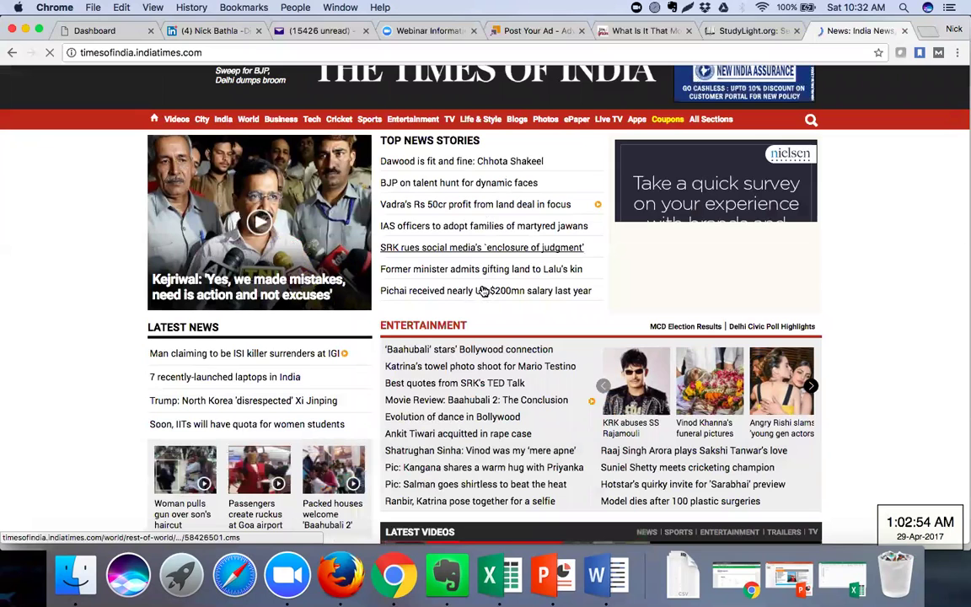
{"action": "scroll", "coordinate": [484, 290], "scroll_direction": "down", "scroll_amount": 1}
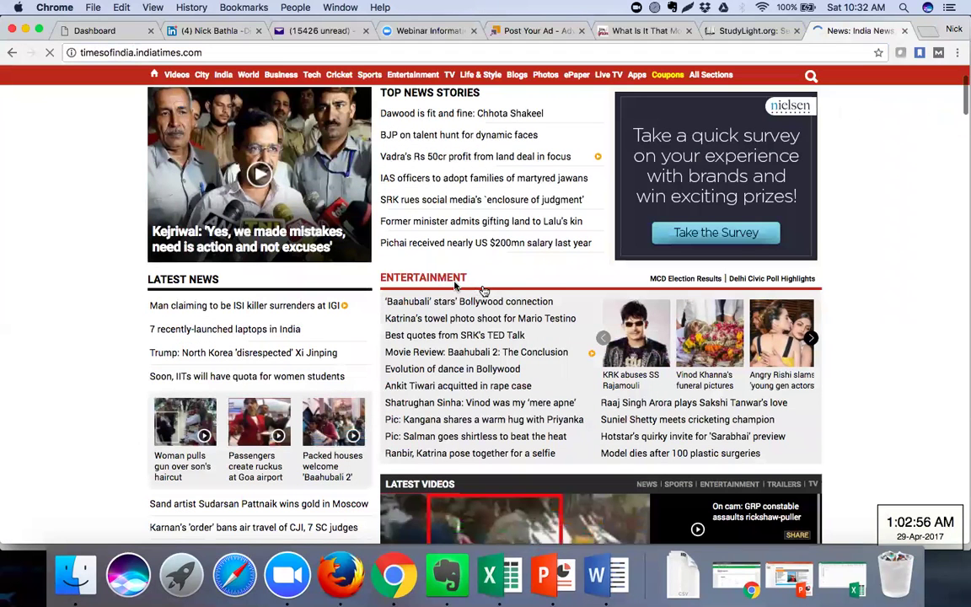
{"action": "scroll", "coordinate": [453, 275], "scroll_direction": "up", "scroll_amount": 2}
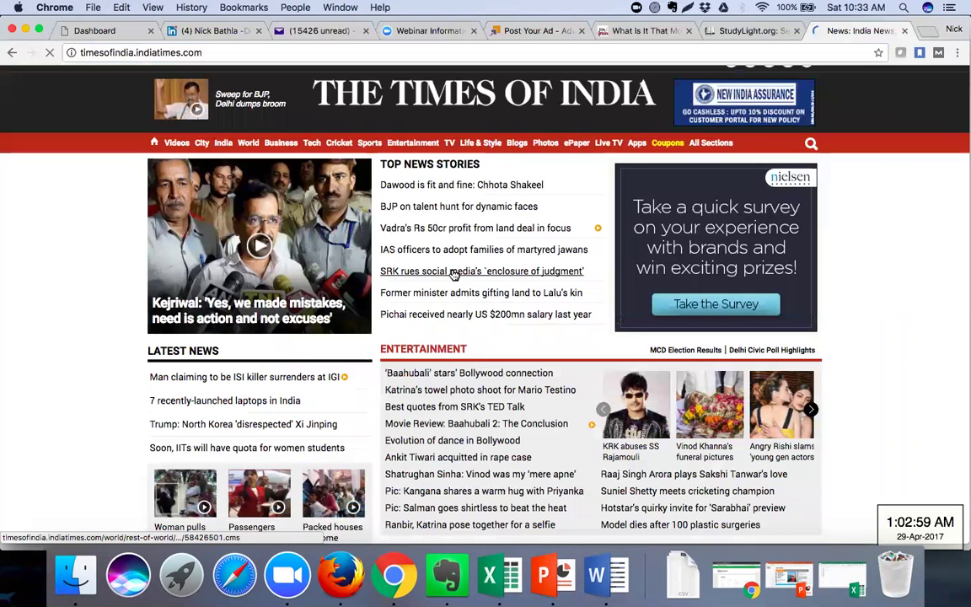
{"action": "left_click", "coordinate": [454, 275]}
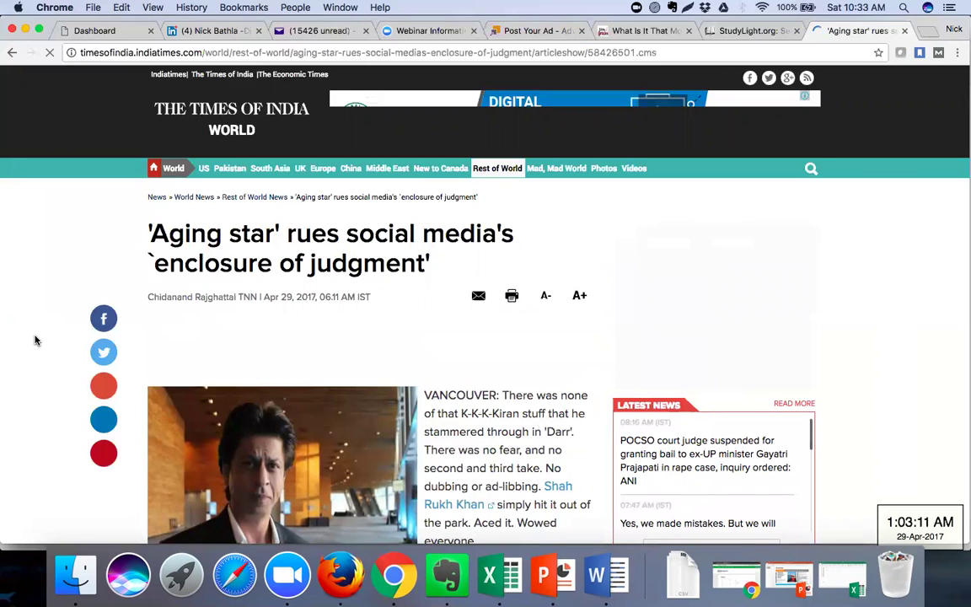
Highlight the article's opening sentences, then follow the 'Shah Rukh Khan' anchor-text link
{"action": "scroll", "coordinate": [35, 340], "scroll_direction": "down", "scroll_amount": 3}
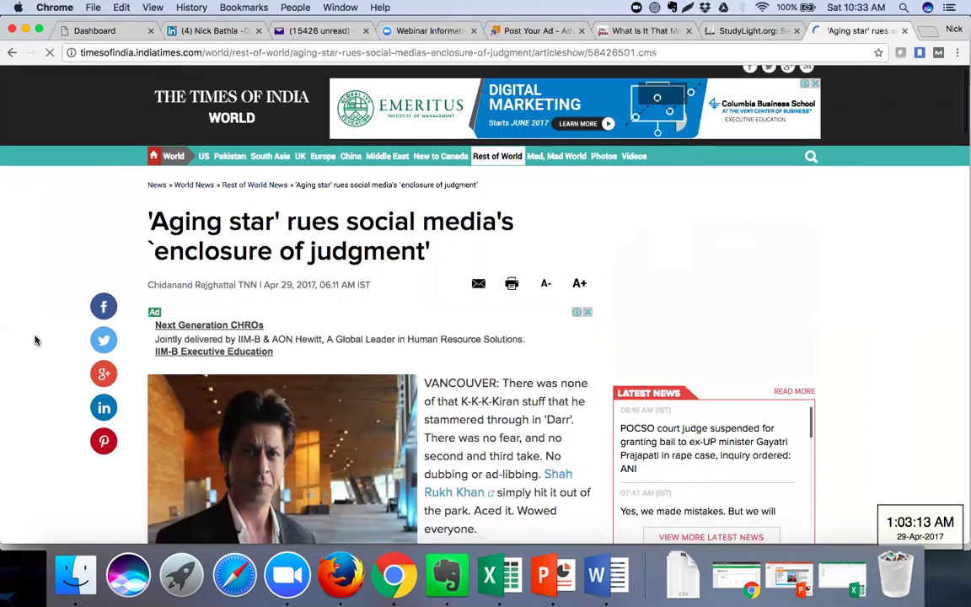
{"action": "scroll", "coordinate": [35, 340], "scroll_direction": "down", "scroll_amount": 5}
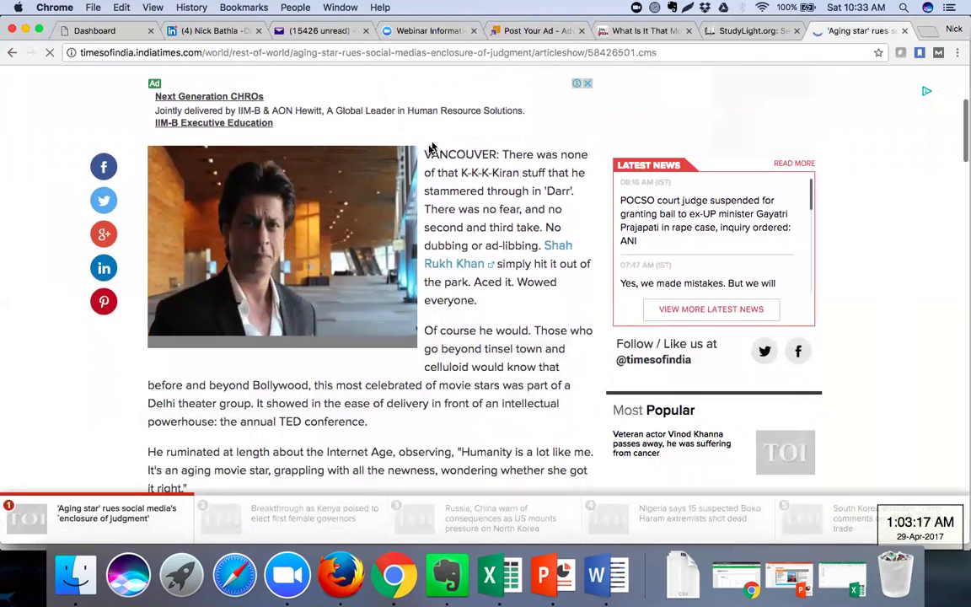
{"action": "left_click_drag", "start_coordinate": [423, 154], "coordinate": [496, 206]}
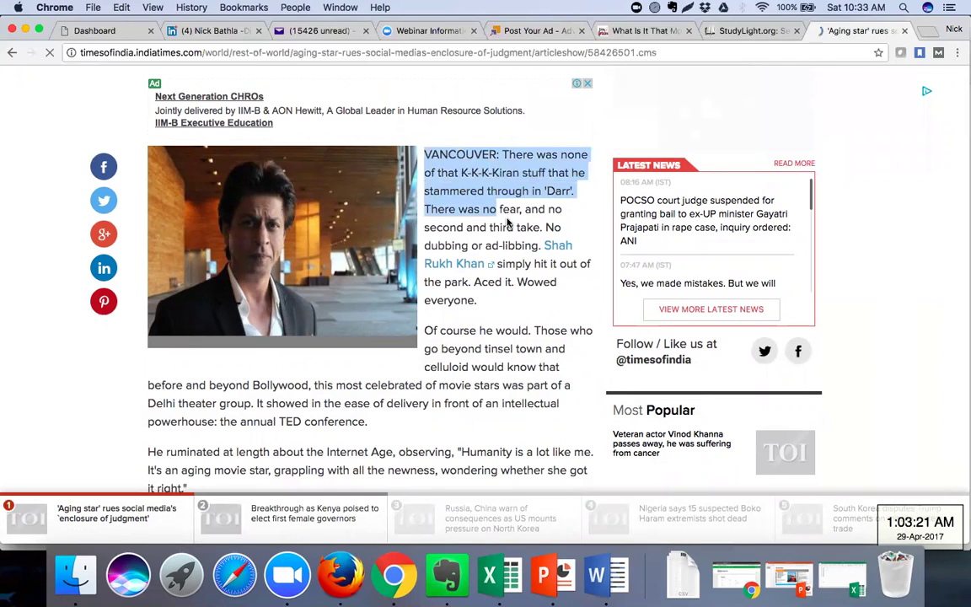
{"action": "left_click", "coordinate": [460, 202]}
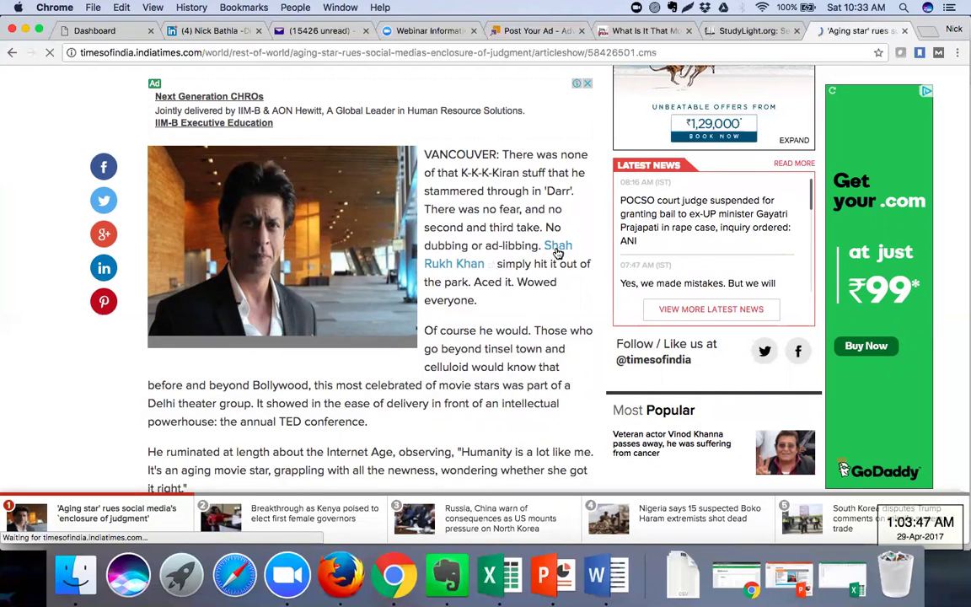
{"action": "left_click", "coordinate": [557, 252]}
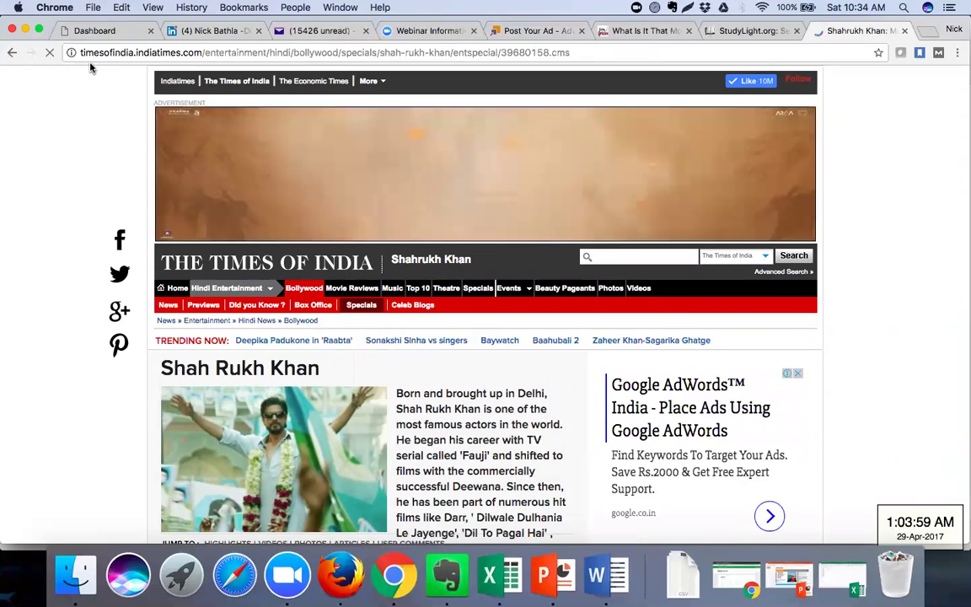
Go back twice to the Times of India home page, then forward to the 'Aging star' article
{"action": "left_click", "coordinate": [10, 54]}
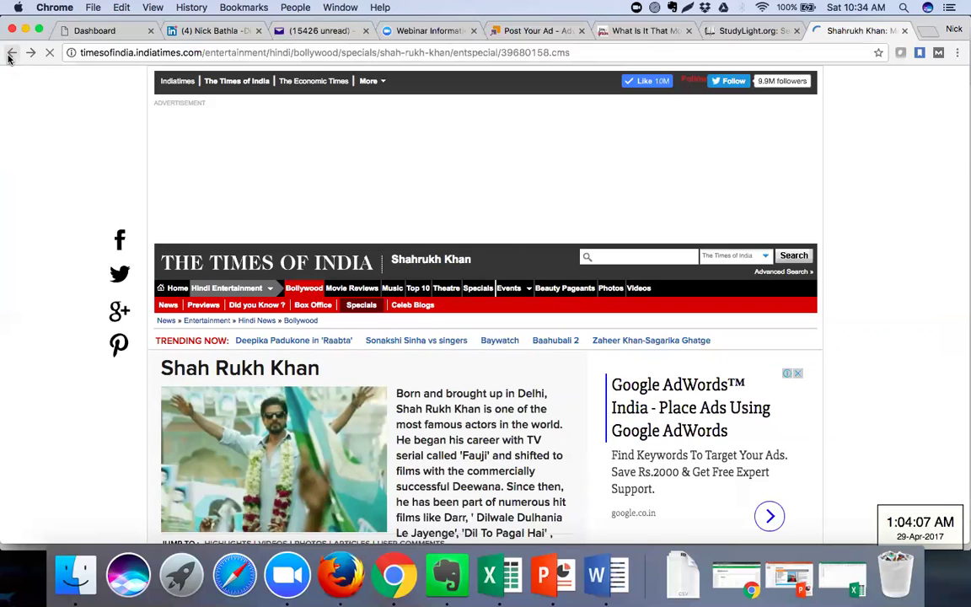
{"action": "left_click", "coordinate": [9, 55]}
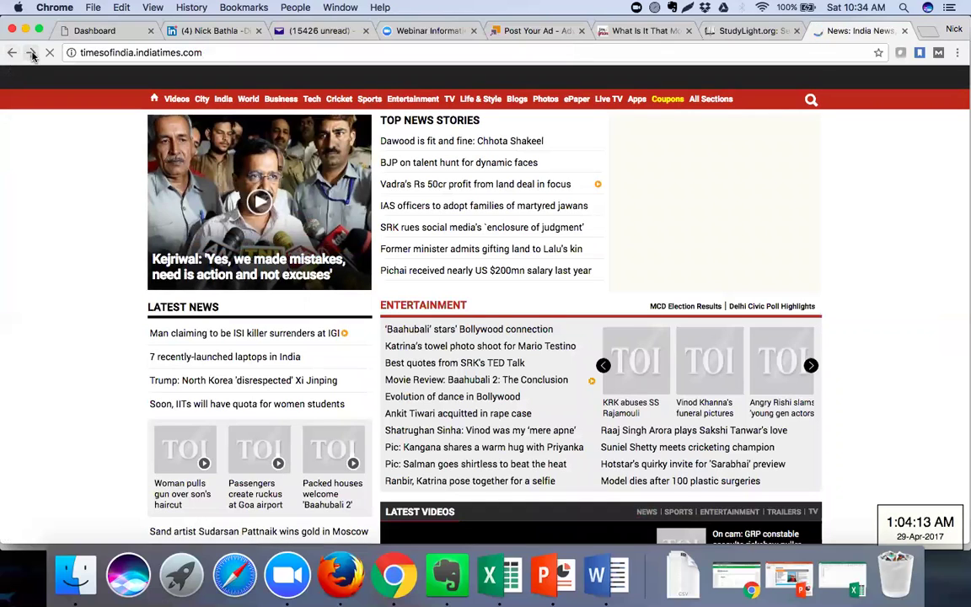
{"action": "left_click", "coordinate": [32, 53]}
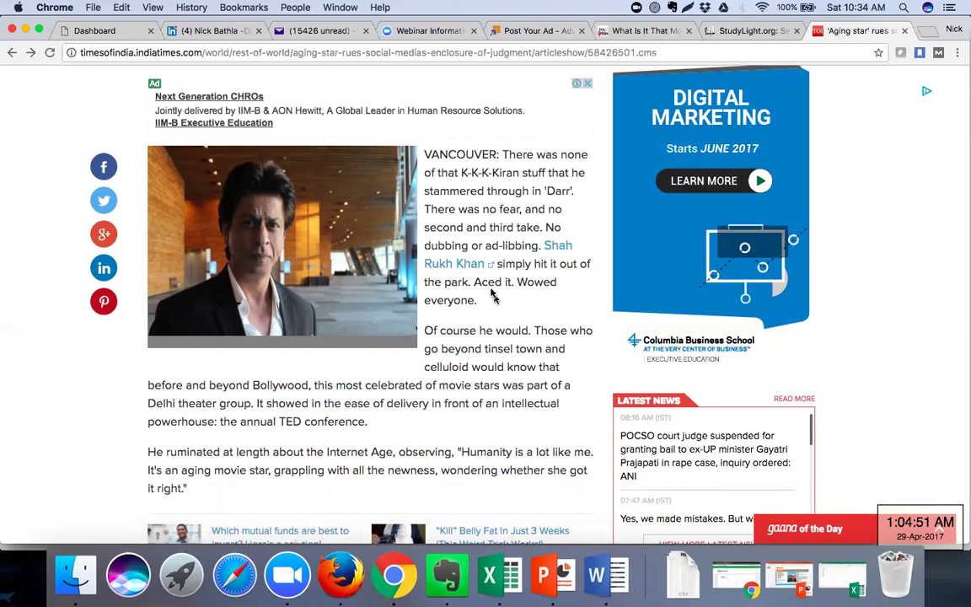
Revisit the Shah Rukh Khan page, dismiss the Facebook welcome popup, and go back to the article
{"action": "left_click", "coordinate": [452, 266]}
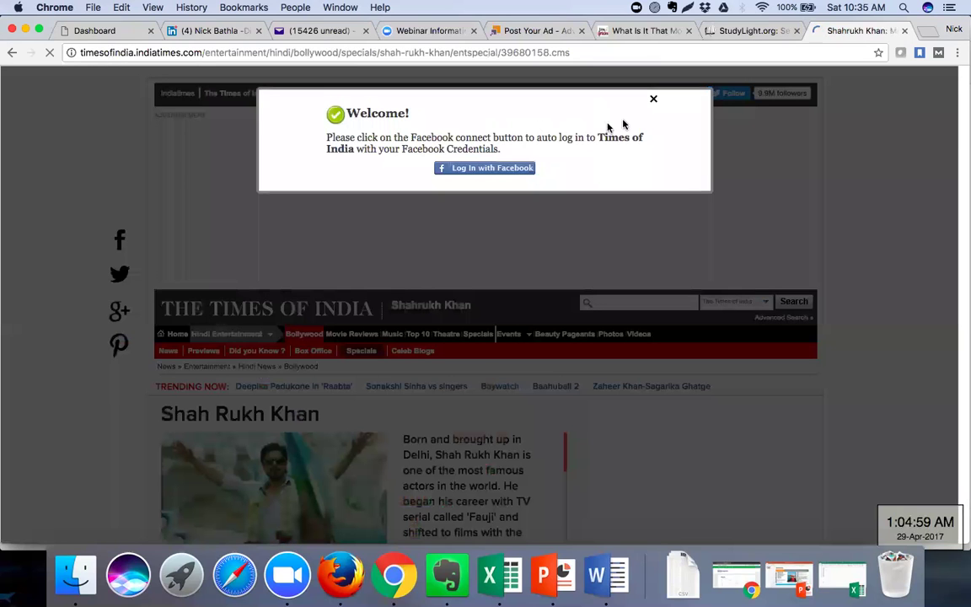
{"action": "left_click", "coordinate": [654, 103]}
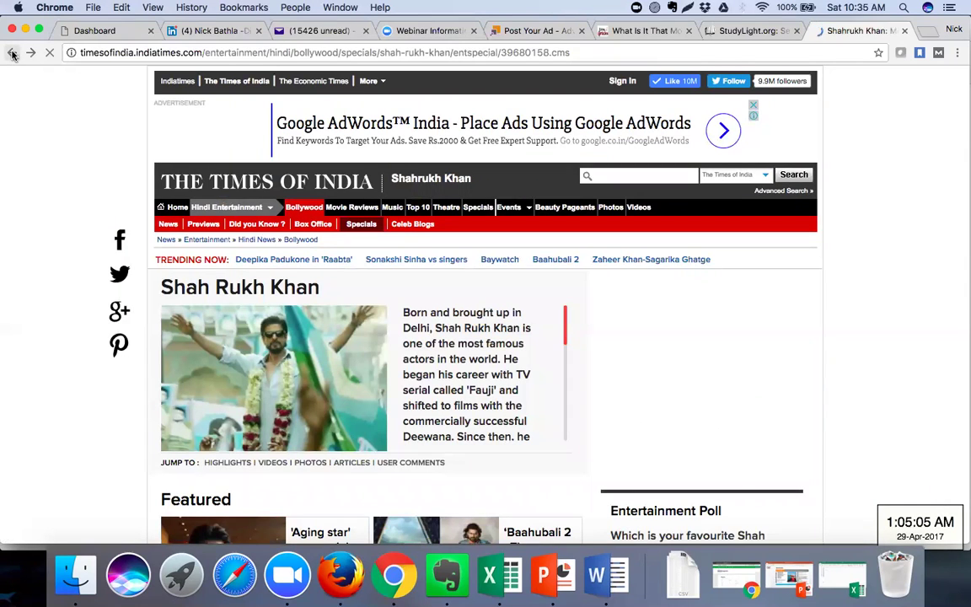
{"action": "left_click", "coordinate": [12, 54]}
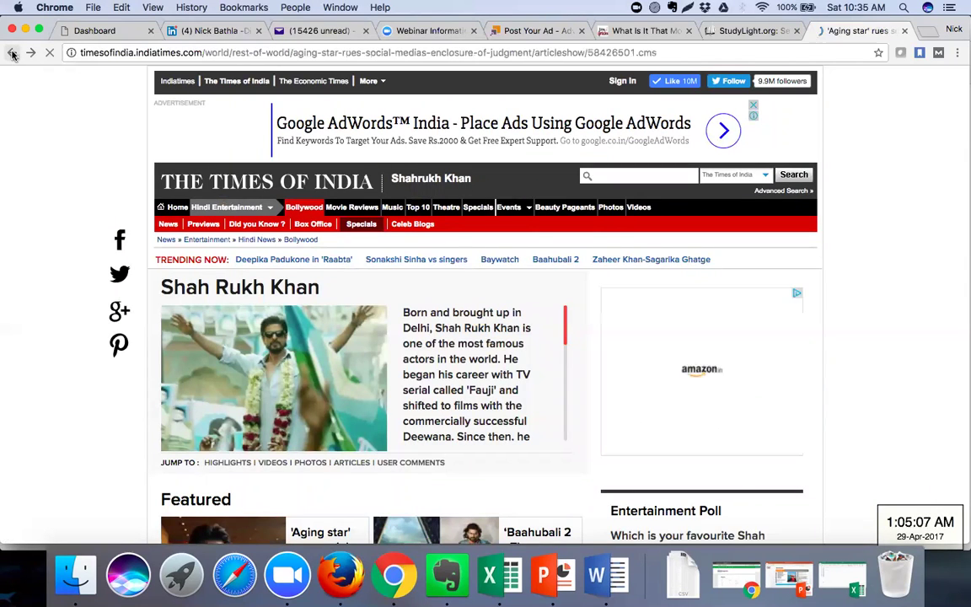
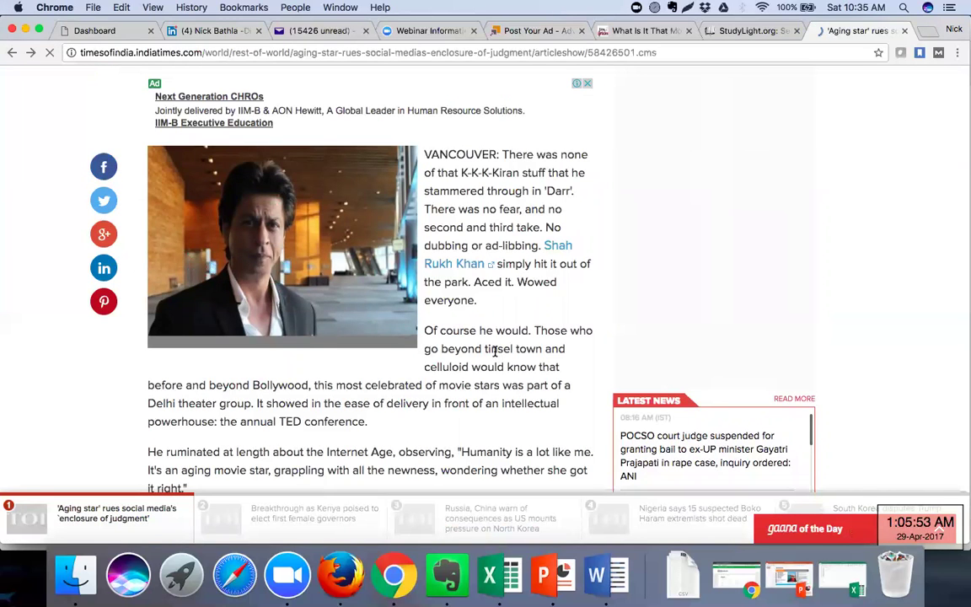
Bring the Word DMCA notes forward and highlight the No Follow Tag explanation
{"action": "scroll", "coordinate": [495, 352], "scroll_direction": "down", "scroll_amount": 5}
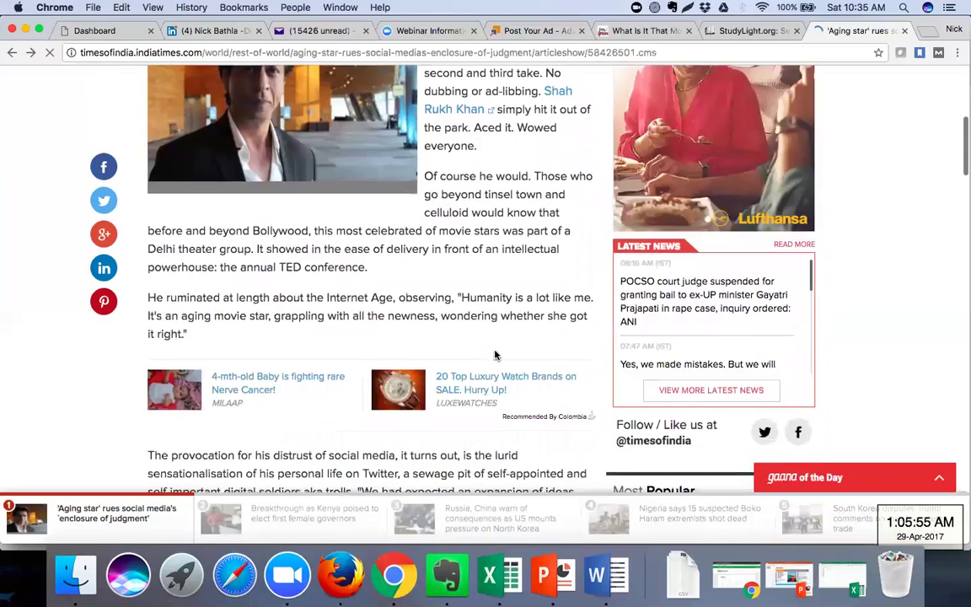
{"action": "scroll", "coordinate": [495, 354], "scroll_direction": "down", "scroll_amount": 2}
{"action": "scroll", "coordinate": [496, 355], "scroll_direction": "down", "scroll_amount": 3}
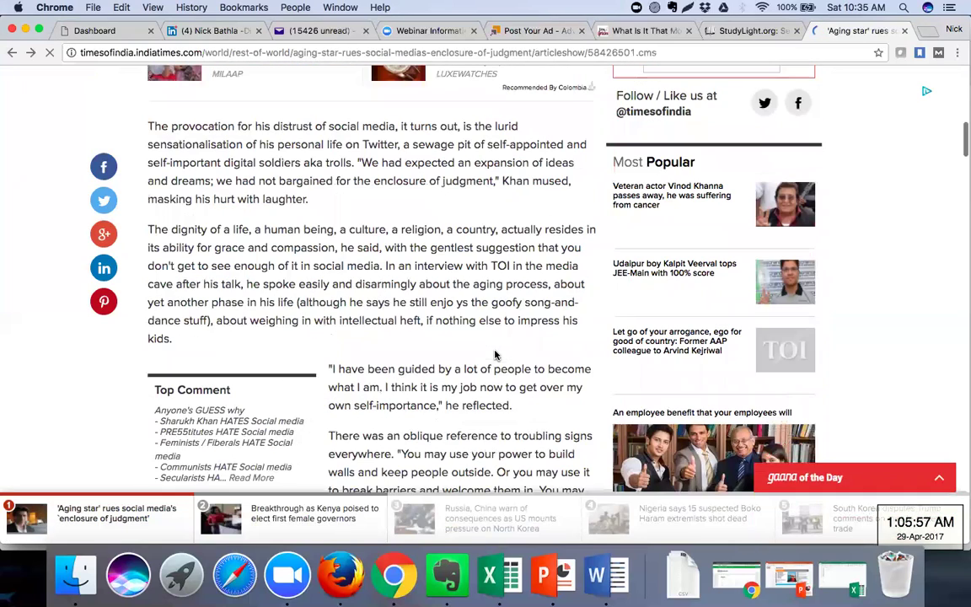
{"action": "scroll", "coordinate": [496, 355], "scroll_direction": "down", "scroll_amount": 5}
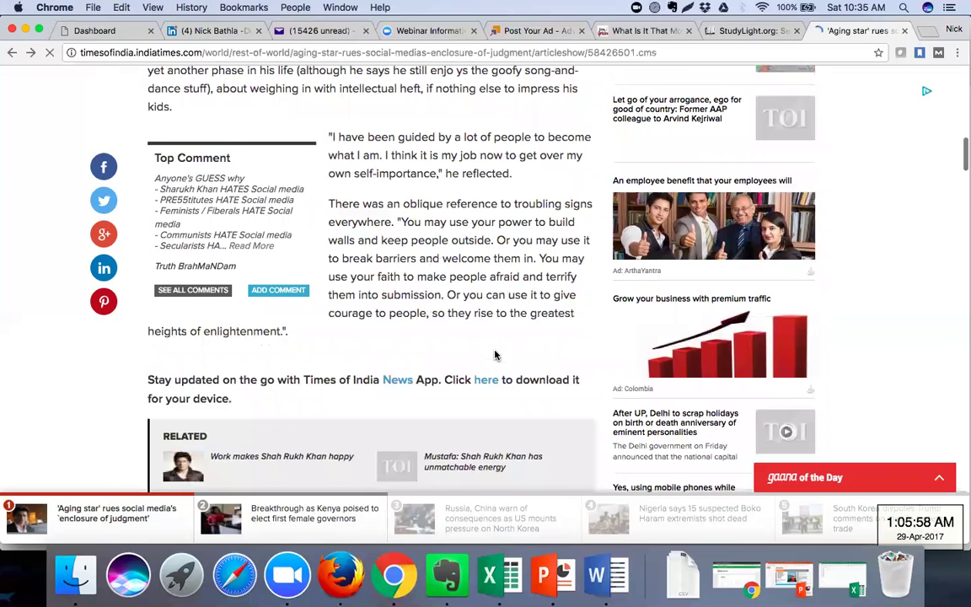
{"action": "scroll", "coordinate": [496, 355], "scroll_direction": "down", "scroll_amount": 1}
{"action": "scroll", "coordinate": [363, 247], "scroll_direction": "down", "scroll_amount": 2}
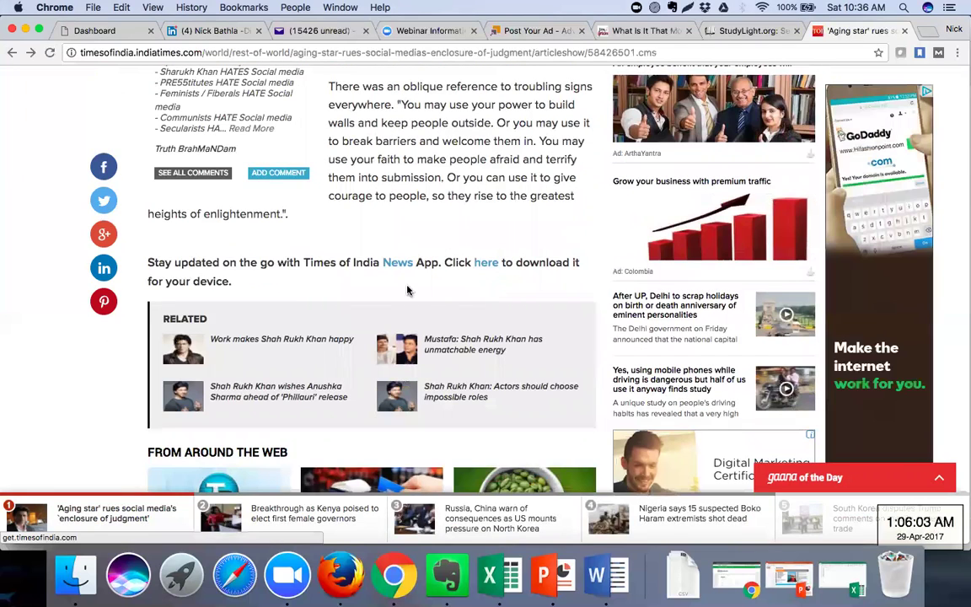
{"action": "scroll", "coordinate": [408, 290], "scroll_direction": "down", "scroll_amount": 3}
{"action": "scroll", "coordinate": [408, 290], "scroll_direction": "down", "scroll_amount": 6}
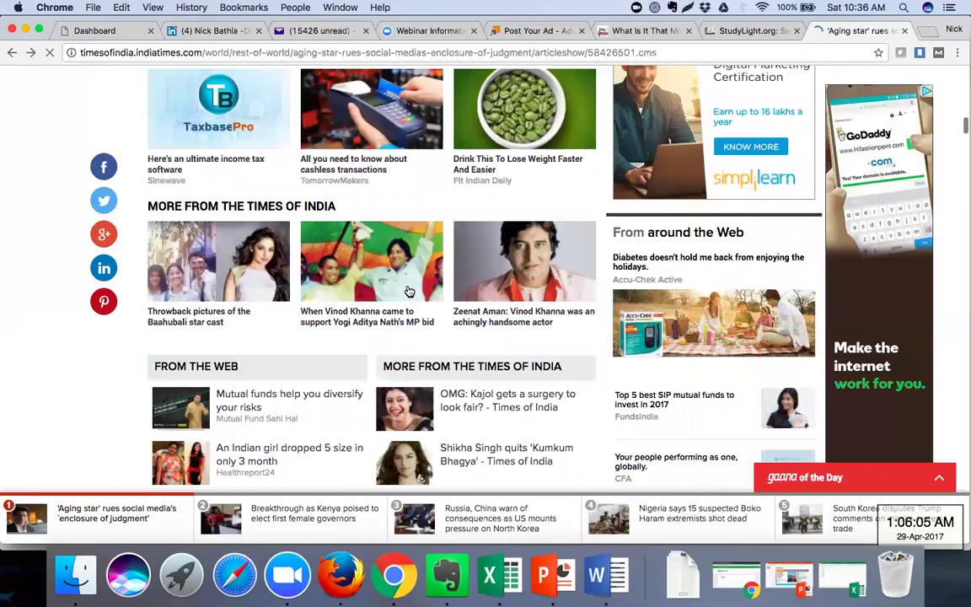
{"action": "scroll", "coordinate": [408, 290], "scroll_direction": "down", "scroll_amount": 10}
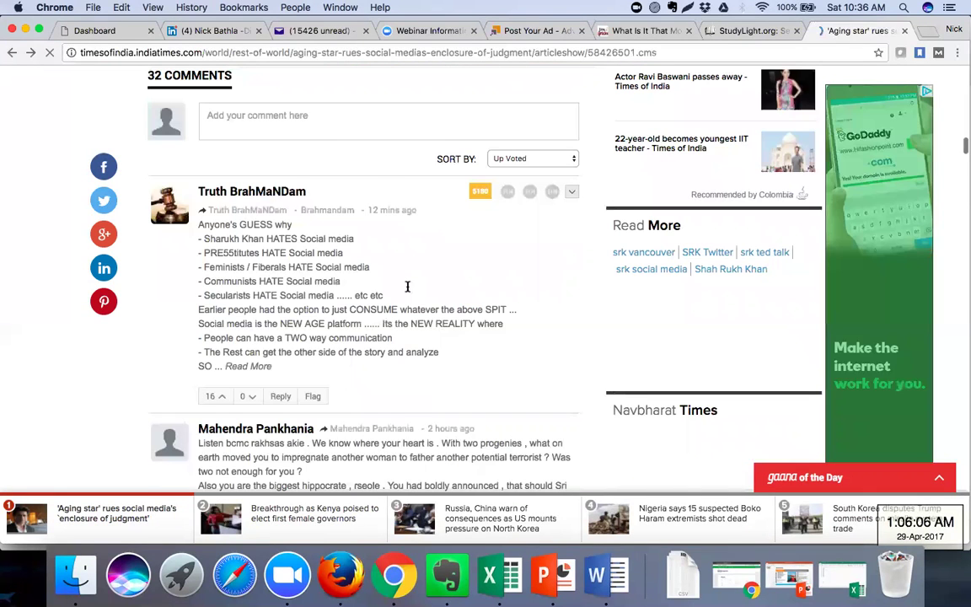
{"action": "scroll", "coordinate": [408, 288], "scroll_direction": "down", "scroll_amount": 8}
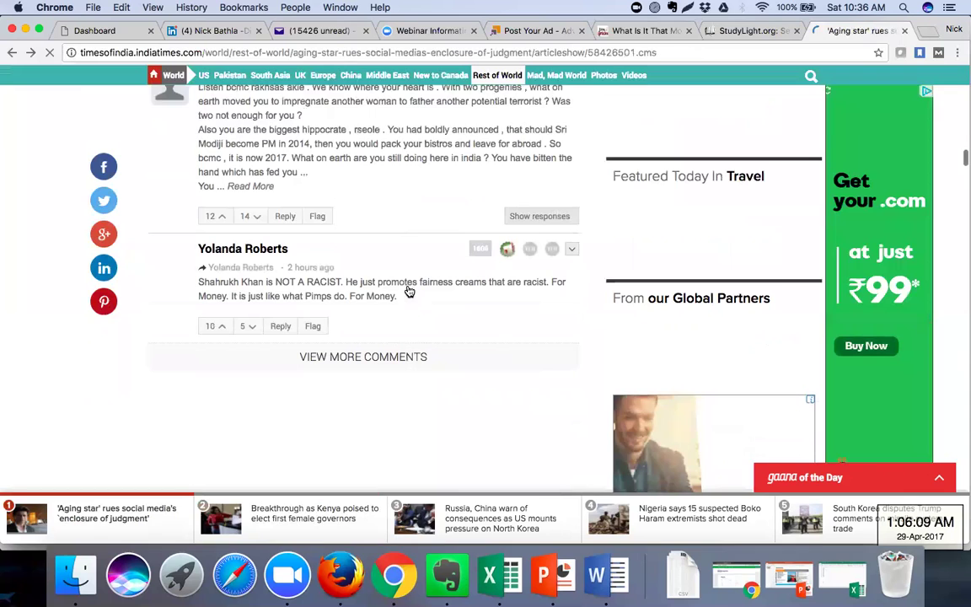
{"action": "scroll", "coordinate": [408, 290], "scroll_direction": "up", "scroll_amount": 10}
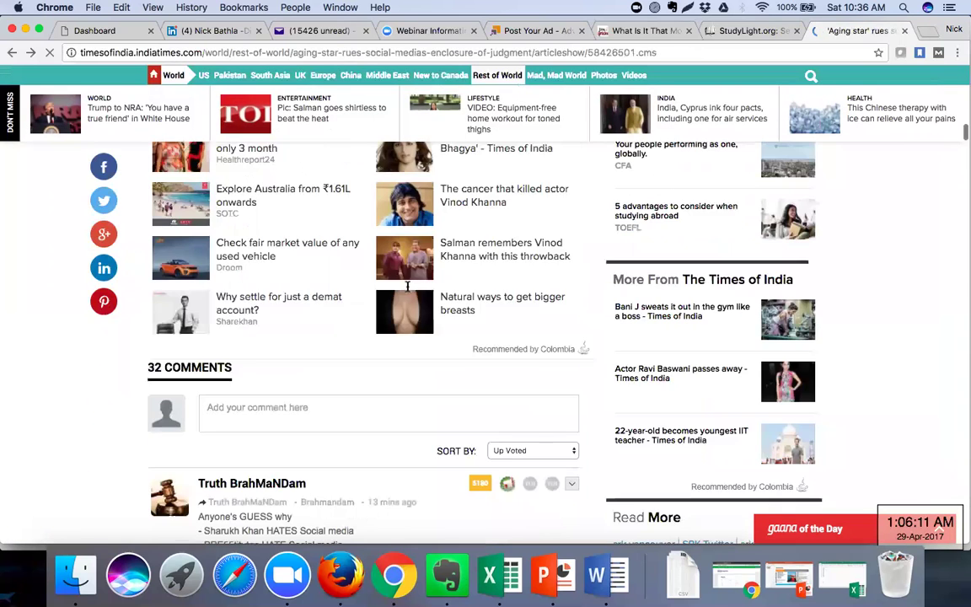
{"action": "scroll", "coordinate": [409, 287], "scroll_direction": "up", "scroll_amount": 5}
{"action": "scroll", "coordinate": [408, 287], "scroll_direction": "up", "scroll_amount": 3}
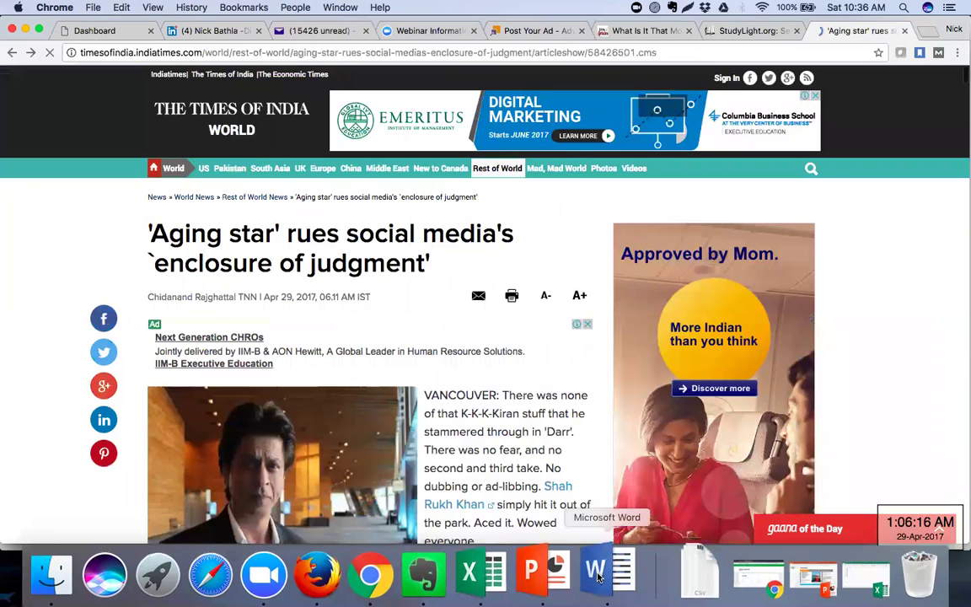
{"action": "left_click", "coordinate": [598, 576]}
{"action": "scroll", "coordinate": [342, 374], "scroll_direction": "down", "scroll_amount": 10}
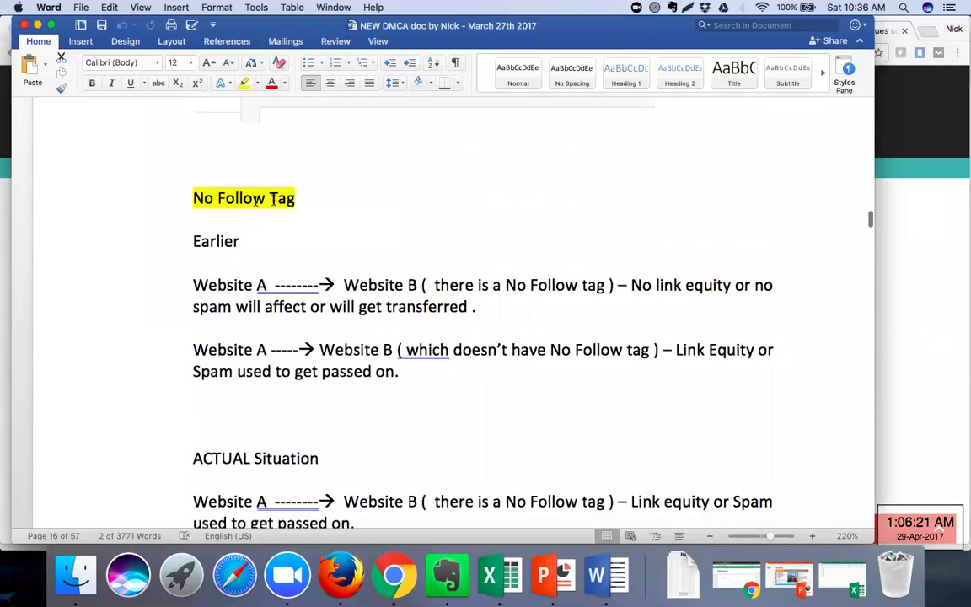
{"action": "left_click_drag", "start_coordinate": [187, 197], "coordinate": [396, 375]}
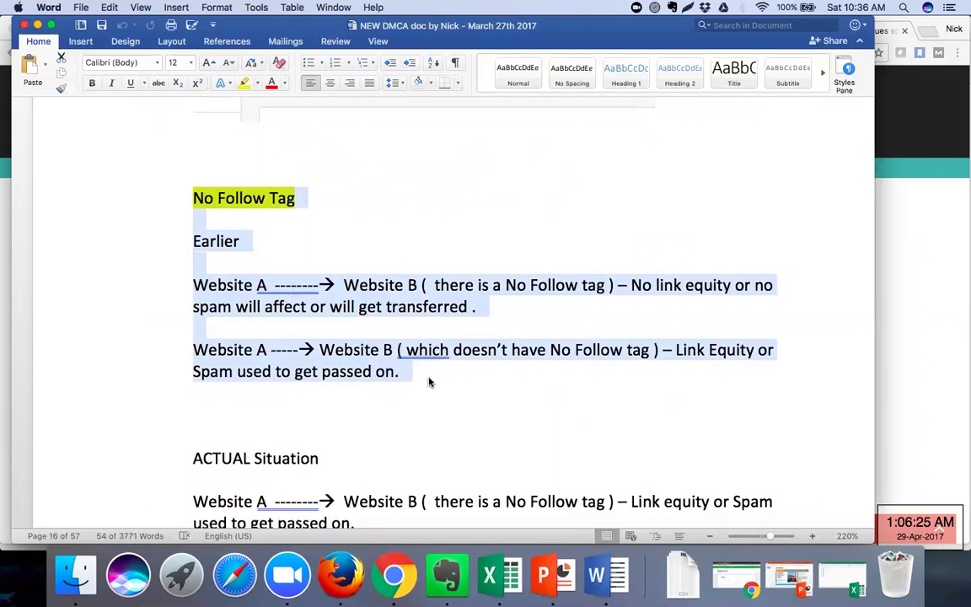
{"action": "left_click", "coordinate": [428, 382]}
Scroll to Device friendly Website and follow the responsivedesignchecker.com link
{"action": "scroll", "coordinate": [428, 382], "scroll_direction": "down", "scroll_amount": 8}
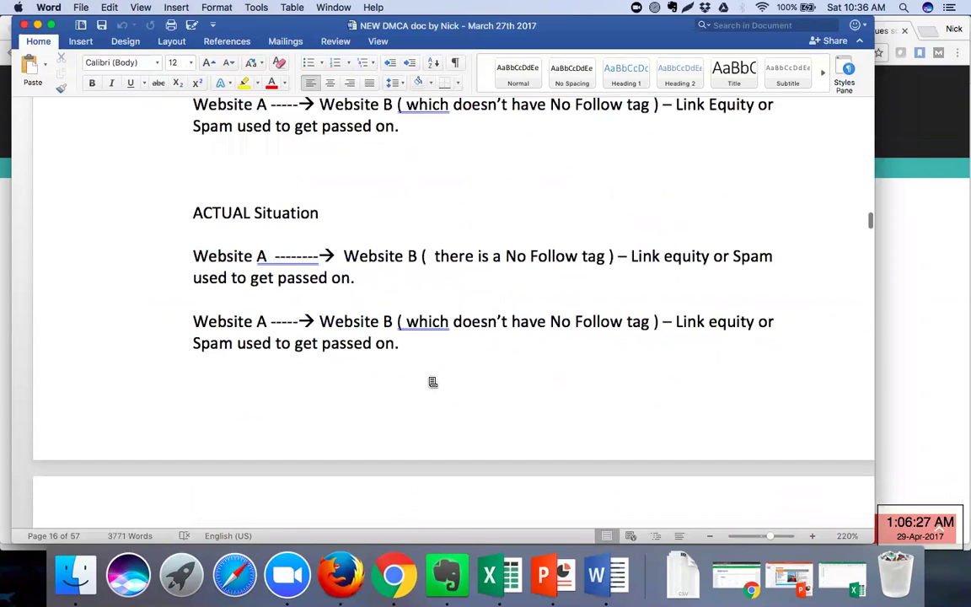
{"action": "scroll", "coordinate": [399, 332], "scroll_direction": "down", "scroll_amount": 10}
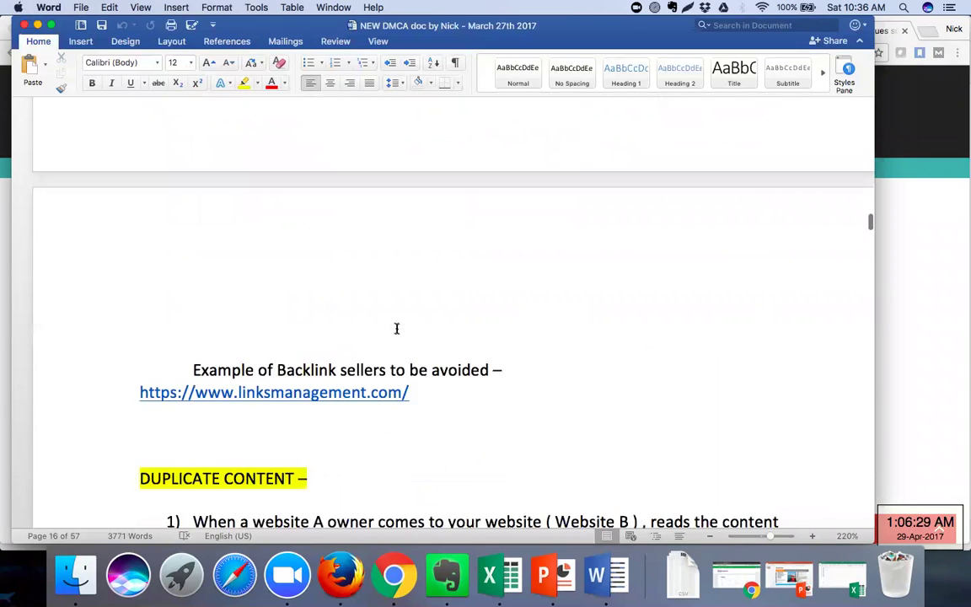
{"action": "scroll", "coordinate": [399, 333], "scroll_direction": "down", "scroll_amount": 5}
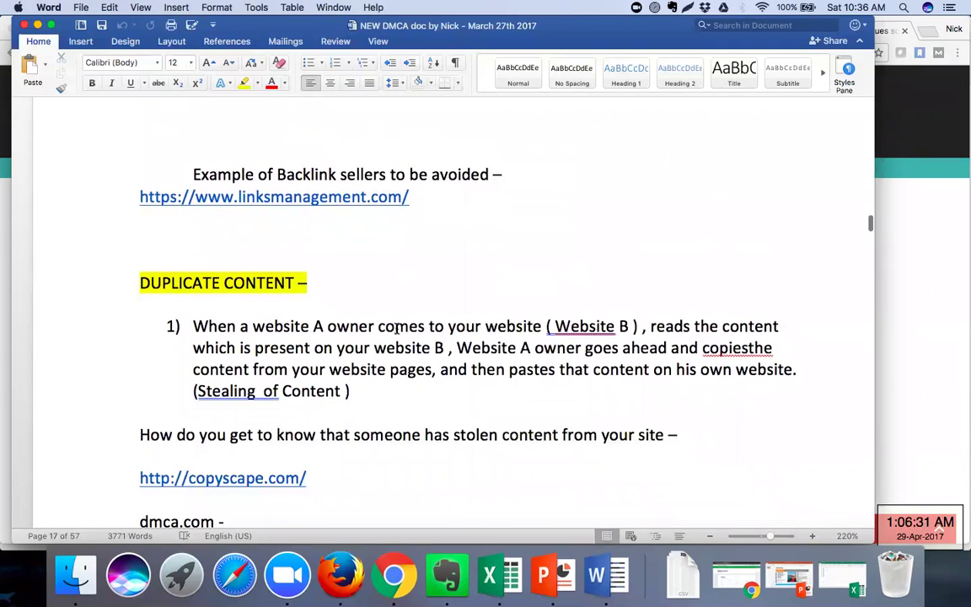
{"action": "scroll", "coordinate": [396, 329], "scroll_direction": "down", "scroll_amount": 4}
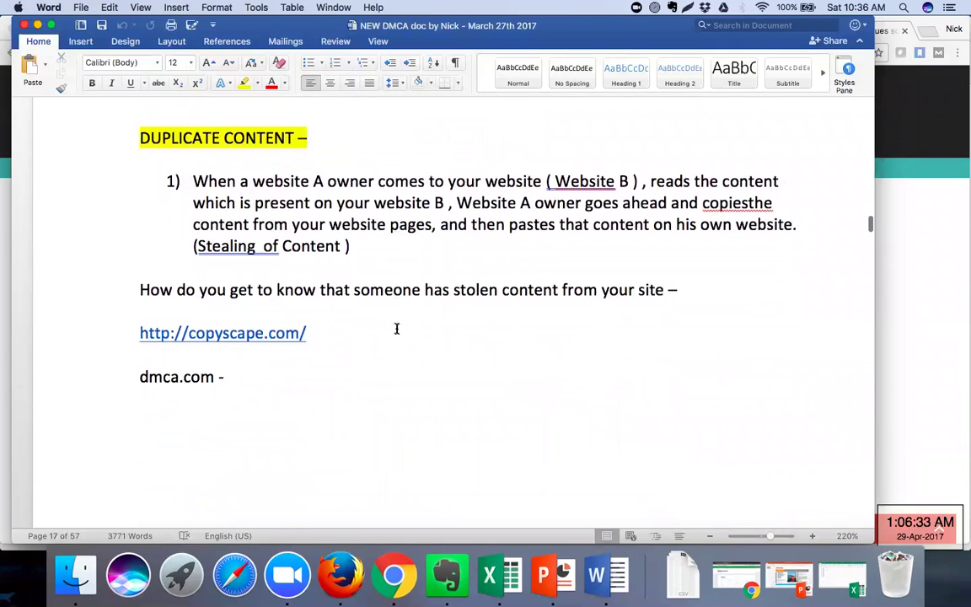
{"action": "scroll", "coordinate": [397, 329], "scroll_direction": "down", "scroll_amount": 8}
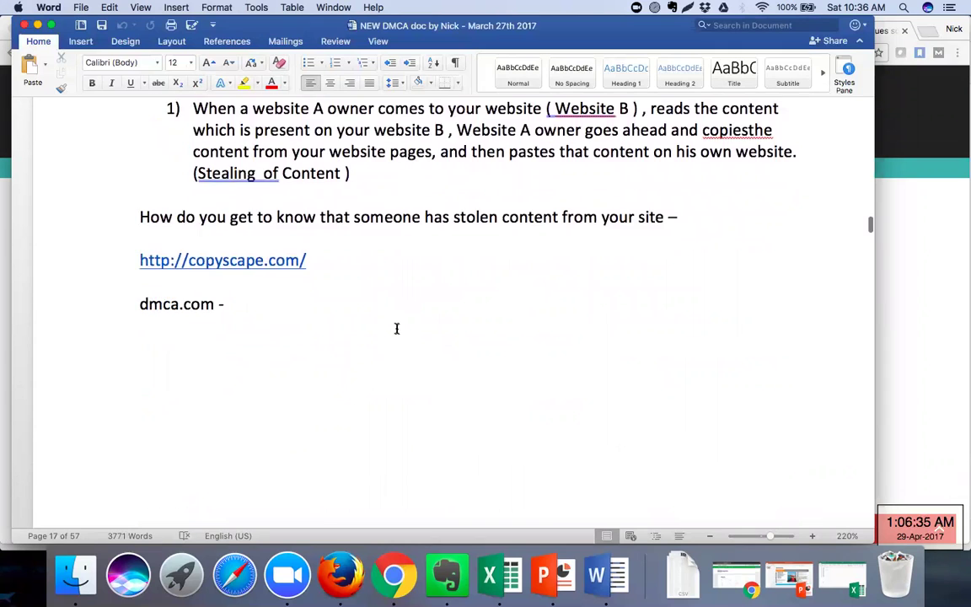
{"action": "scroll", "coordinate": [396, 328], "scroll_direction": "down", "scroll_amount": 15}
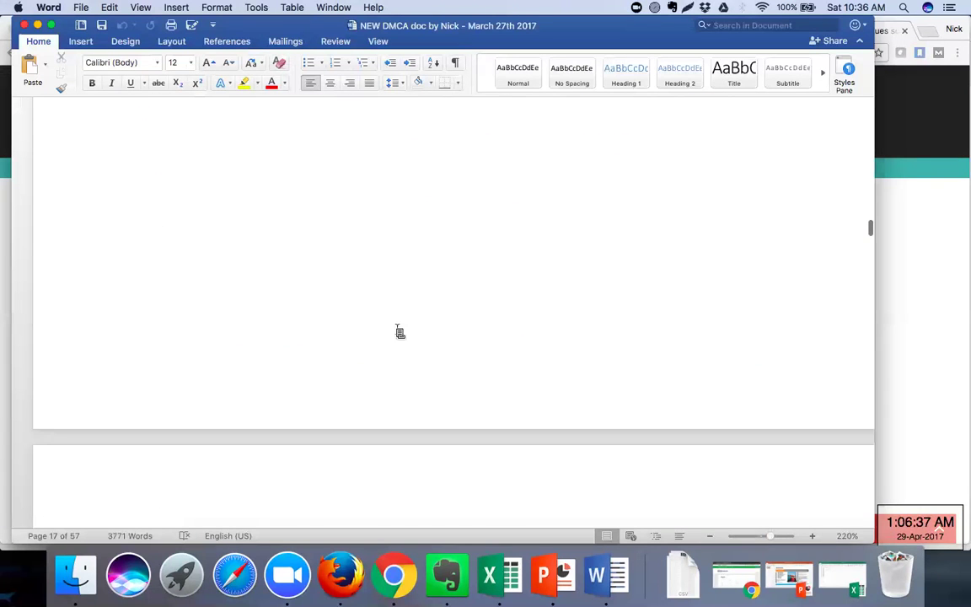
{"action": "scroll", "coordinate": [398, 330], "scroll_direction": "down", "scroll_amount": 4}
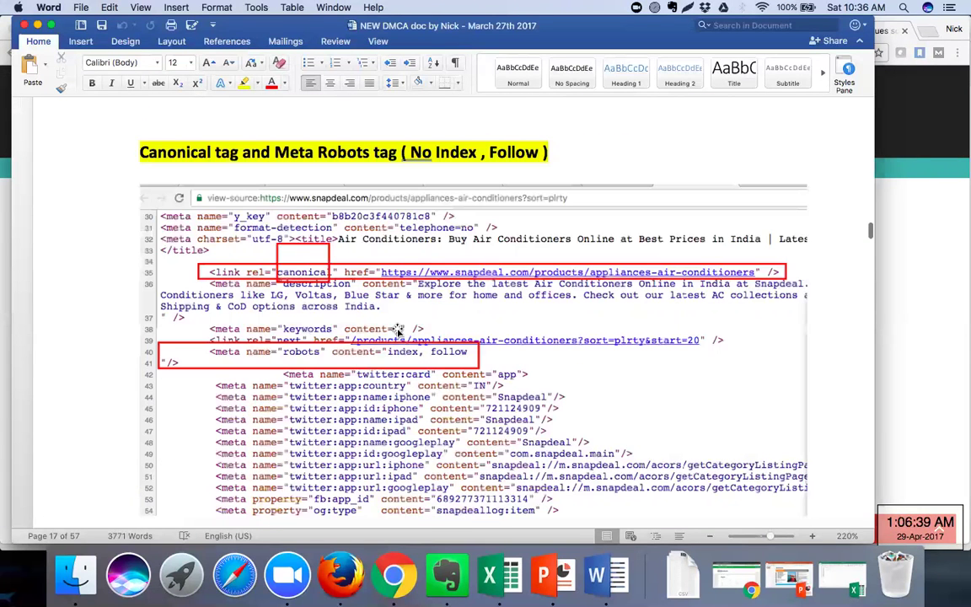
{"action": "scroll", "coordinate": [396, 329], "scroll_direction": "down", "scroll_amount": 15}
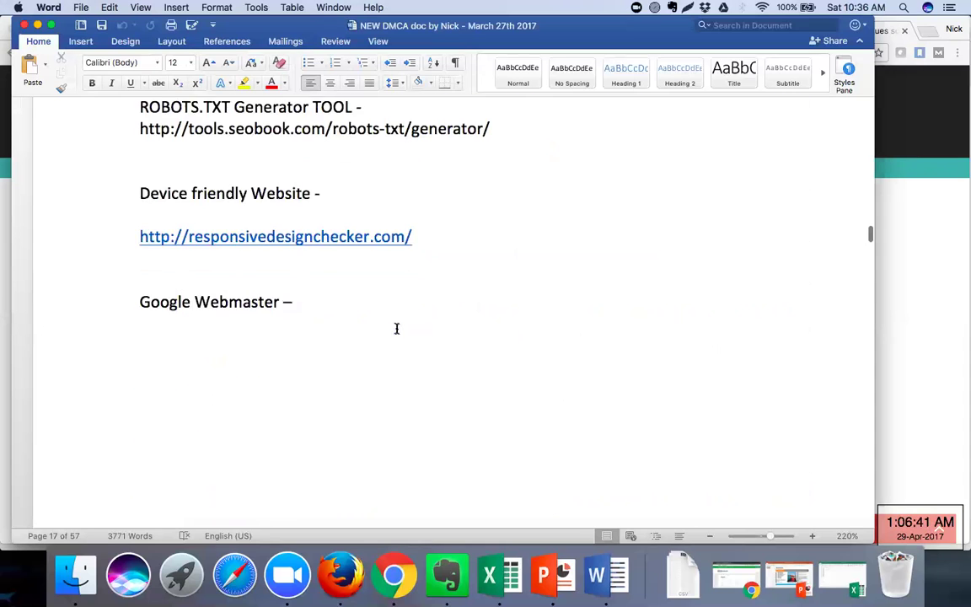
{"action": "scroll", "coordinate": [396, 329], "scroll_direction": "up", "scroll_amount": 4}
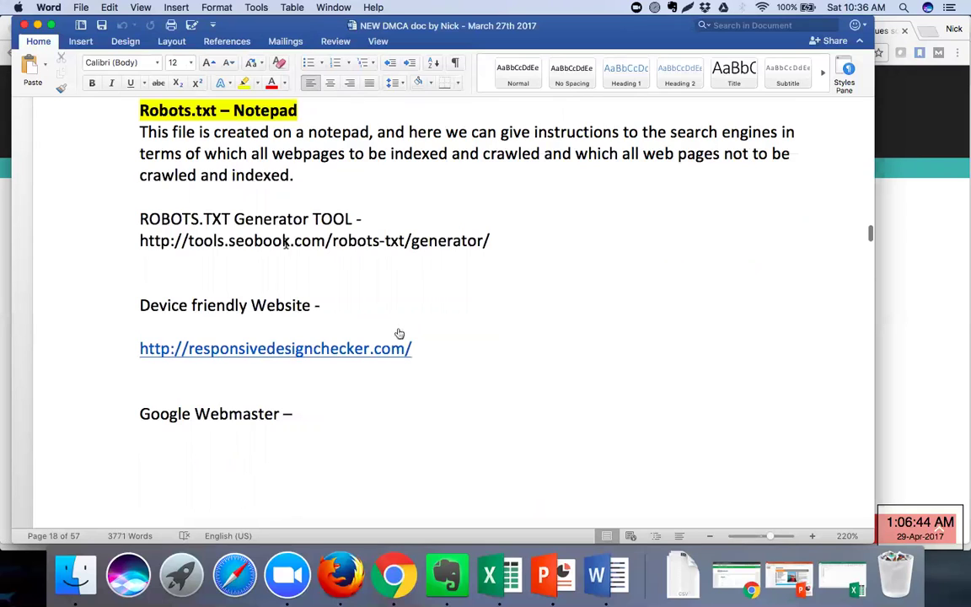
{"action": "scroll", "coordinate": [317, 395], "scroll_direction": "up", "scroll_amount": 1}
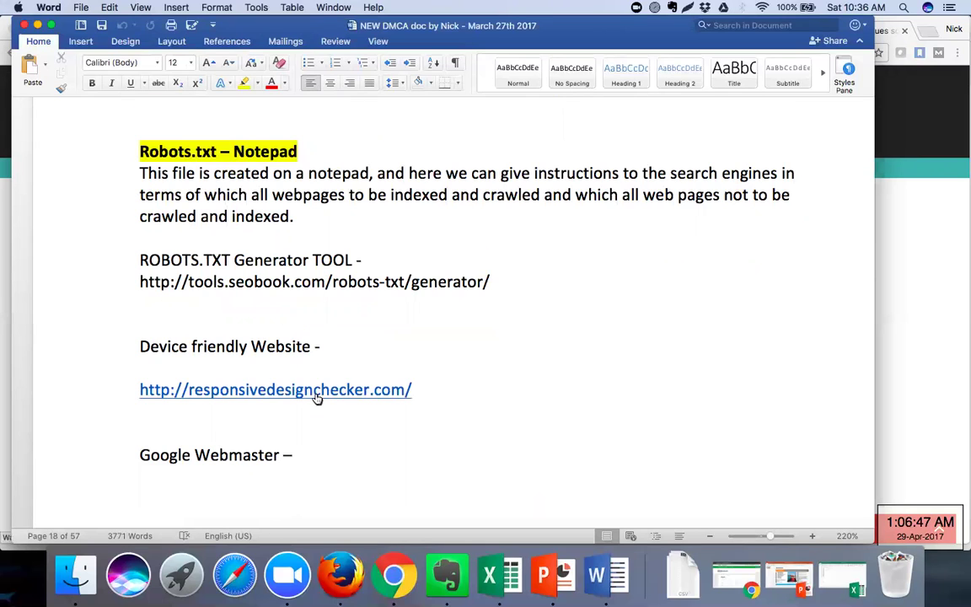
{"action": "left_click", "coordinate": [317, 396]}
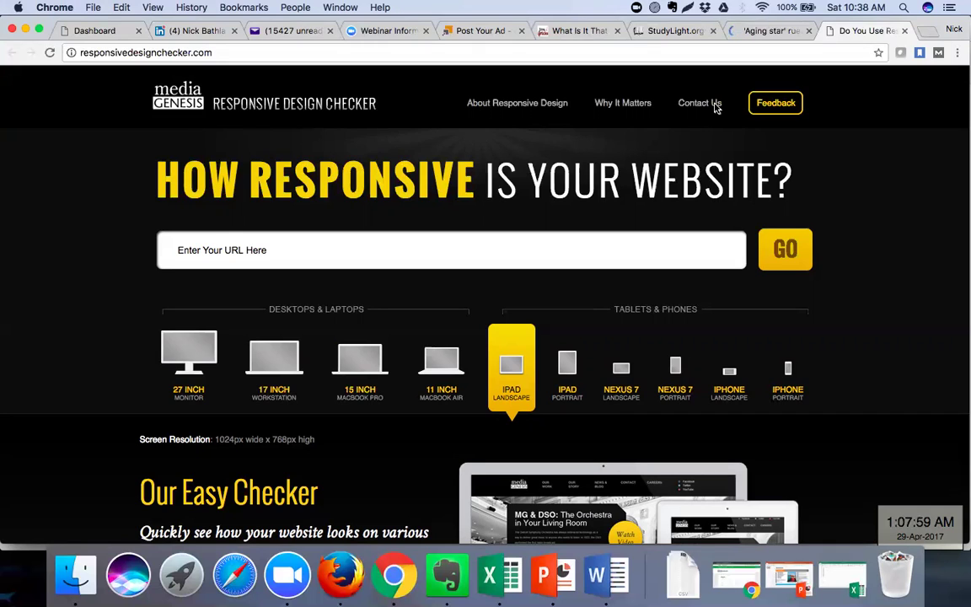
Select the page address, then focus the checker's 'Enter Your URL Here' field
{"action": "left_click", "coordinate": [652, 53]}
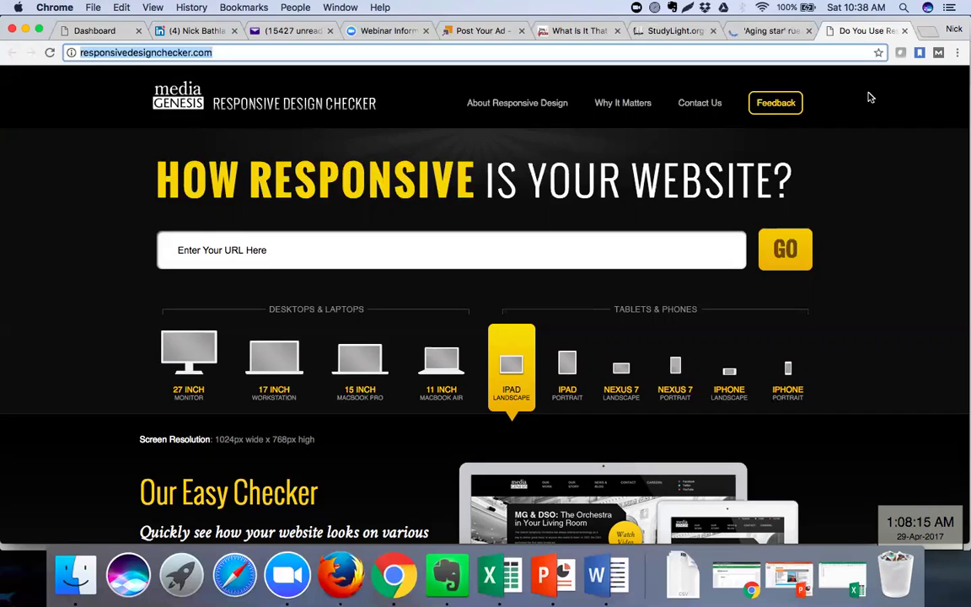
{"action": "left_click", "coordinate": [424, 249]}
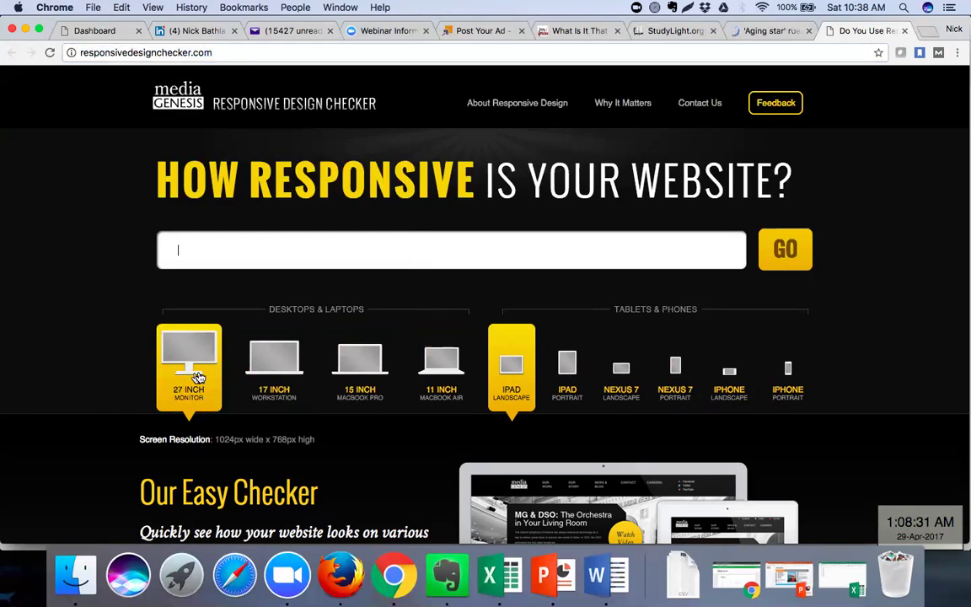
{"action": "left_click", "coordinate": [428, 247]}
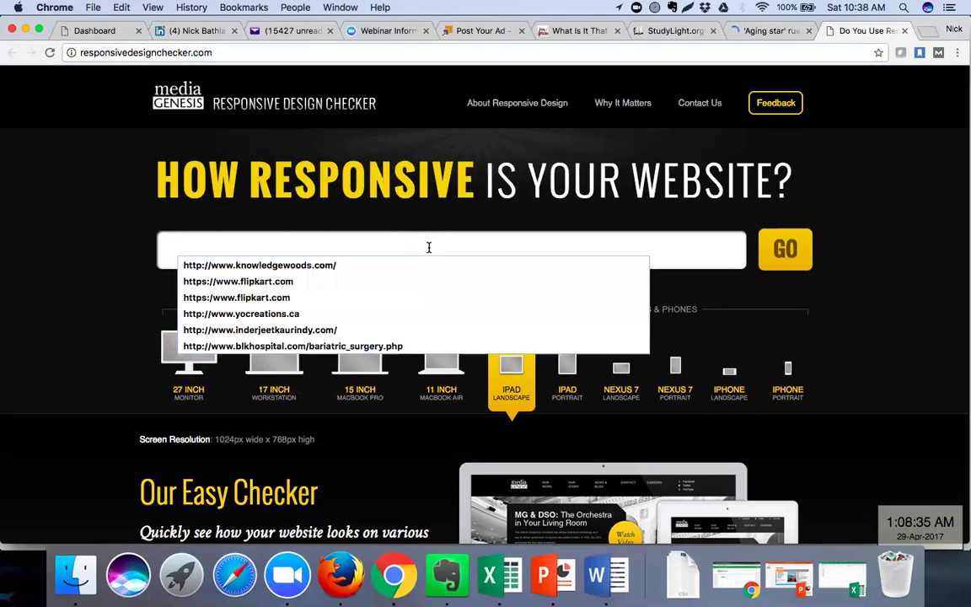
{"action": "left_click", "coordinate": [421, 320]}
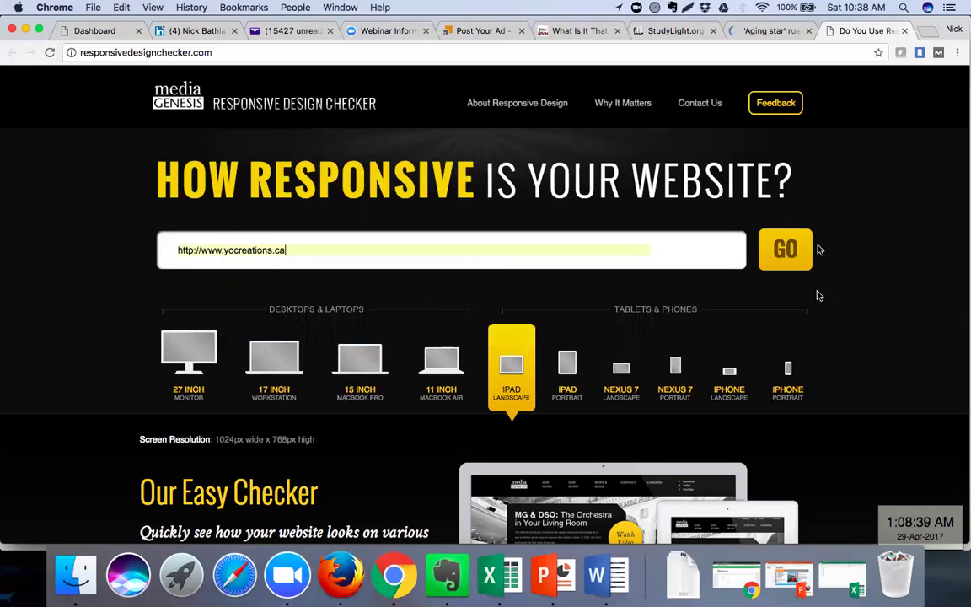
{"action": "left_click", "coordinate": [788, 250]}
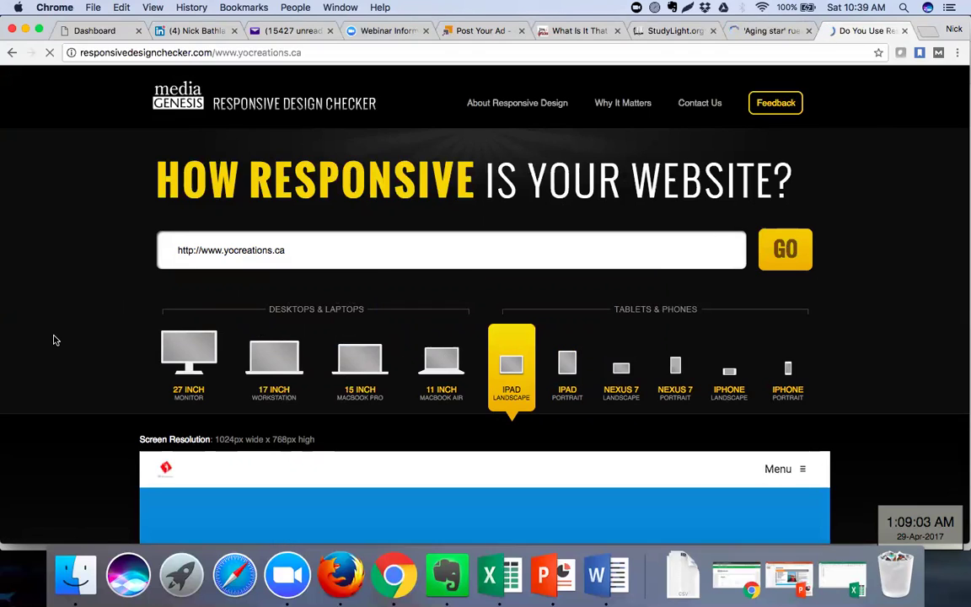
Preview yocreations.ca at iPad Portrait, then on a 27-inch monitor, scrolling the preview
{"action": "scroll", "coordinate": [53, 340], "scroll_direction": "down", "scroll_amount": 5}
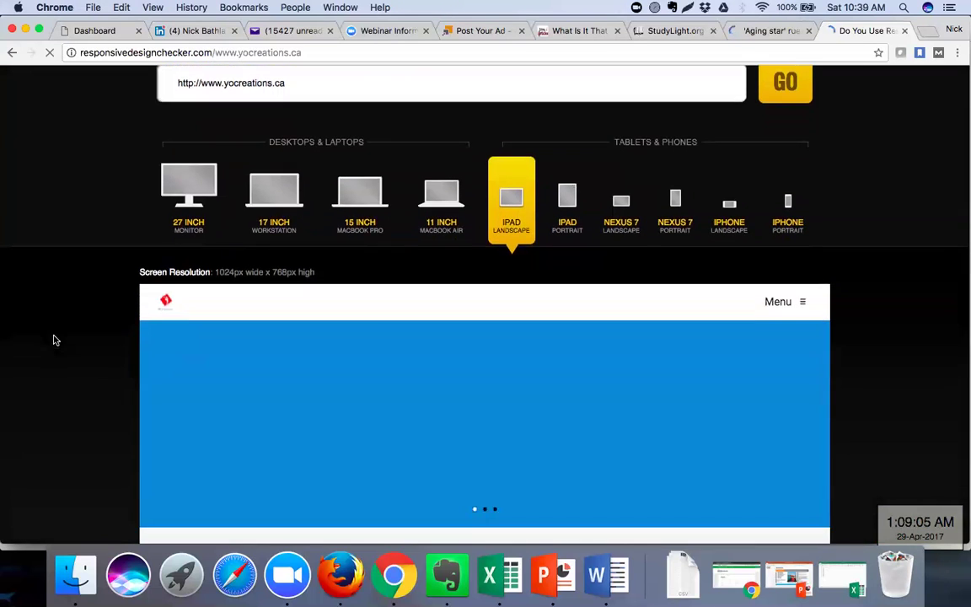
{"action": "scroll", "coordinate": [54, 337], "scroll_direction": "down", "scroll_amount": 2}
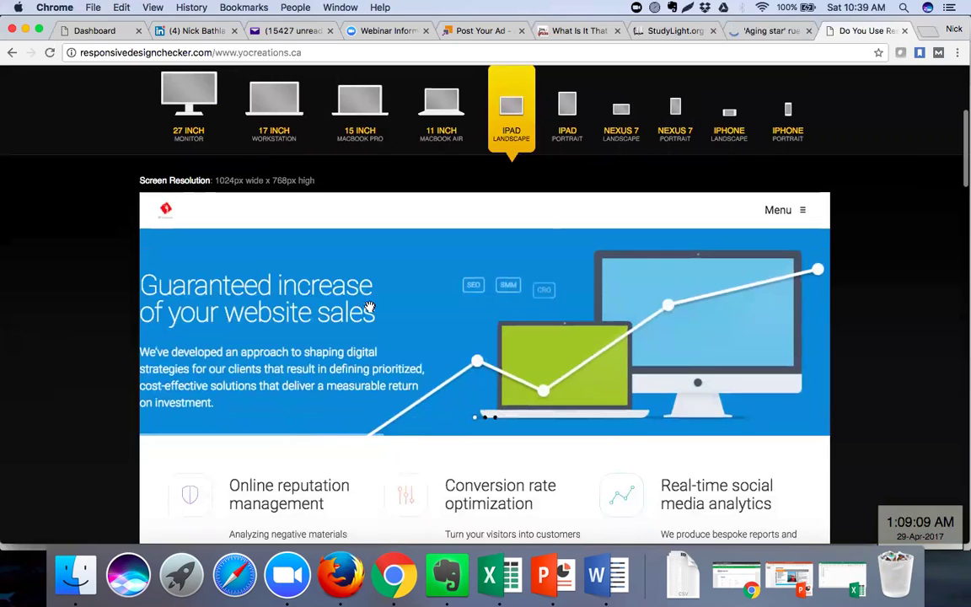
{"action": "scroll", "coordinate": [368, 307], "scroll_direction": "down", "scroll_amount": 3}
{"action": "scroll", "coordinate": [370, 306], "scroll_direction": "down", "scroll_amount": 6}
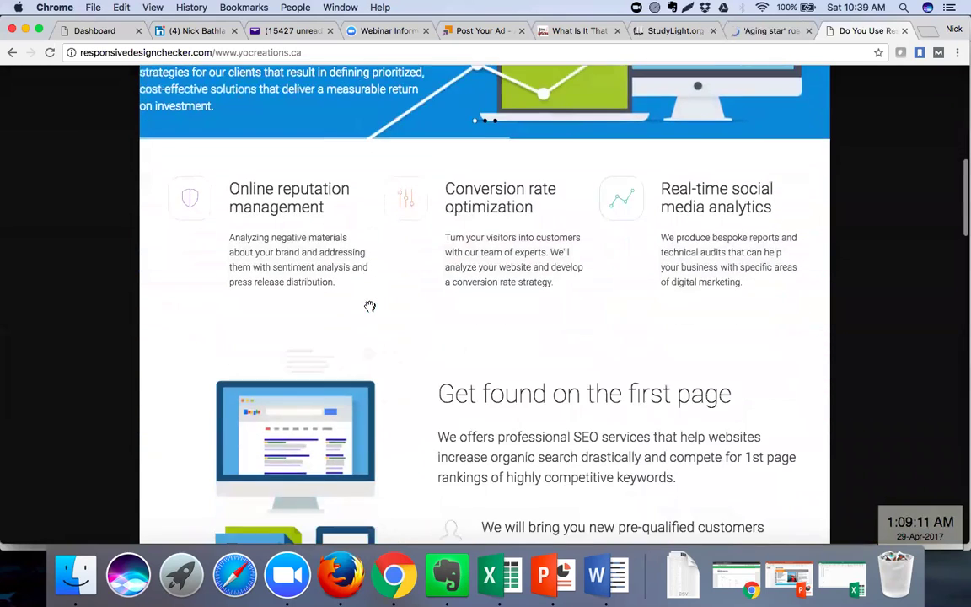
{"action": "scroll", "coordinate": [369, 306], "scroll_direction": "down", "scroll_amount": 3}
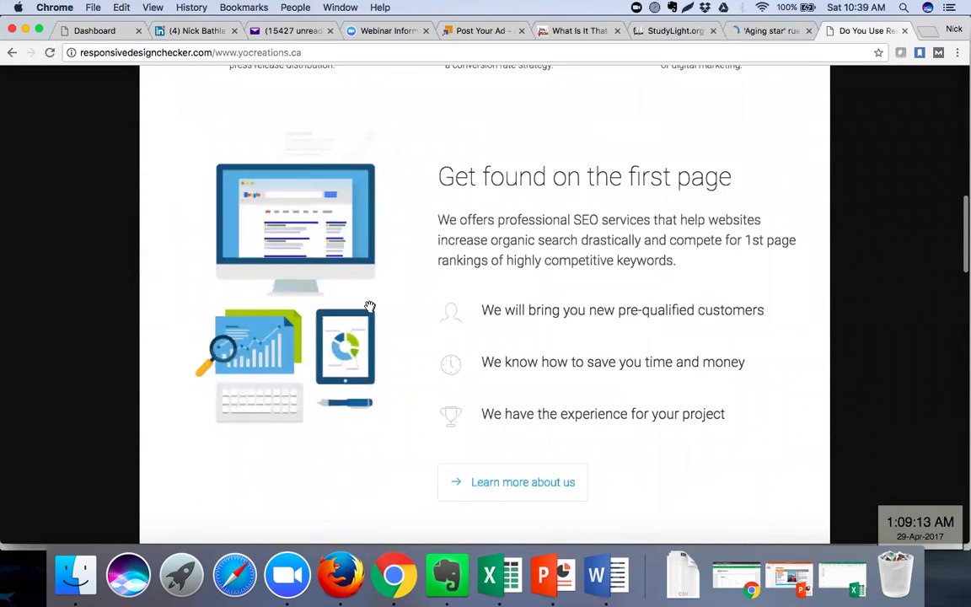
{"action": "scroll", "coordinate": [369, 307], "scroll_direction": "up", "scroll_amount": 5}
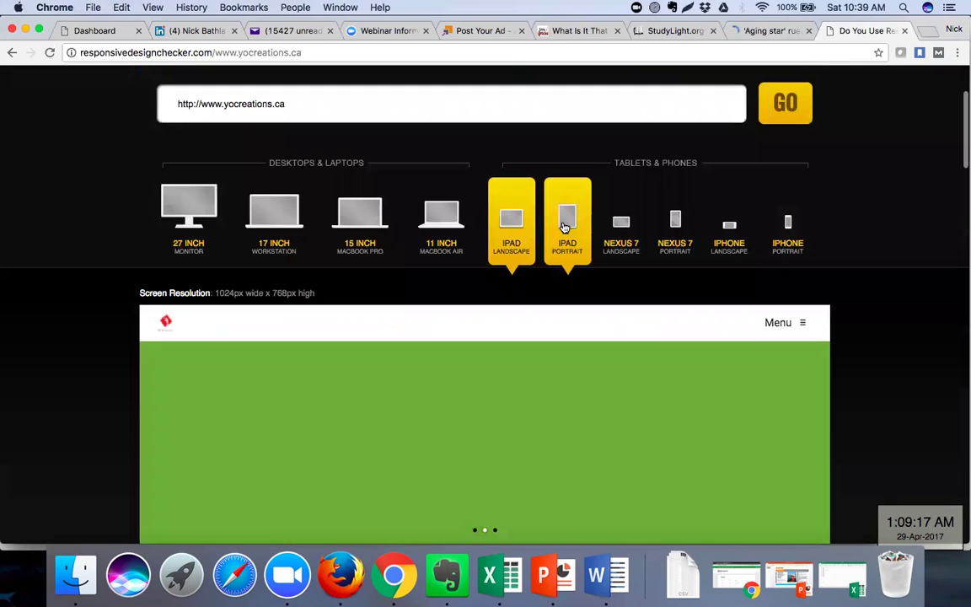
{"action": "left_click", "coordinate": [566, 220]}
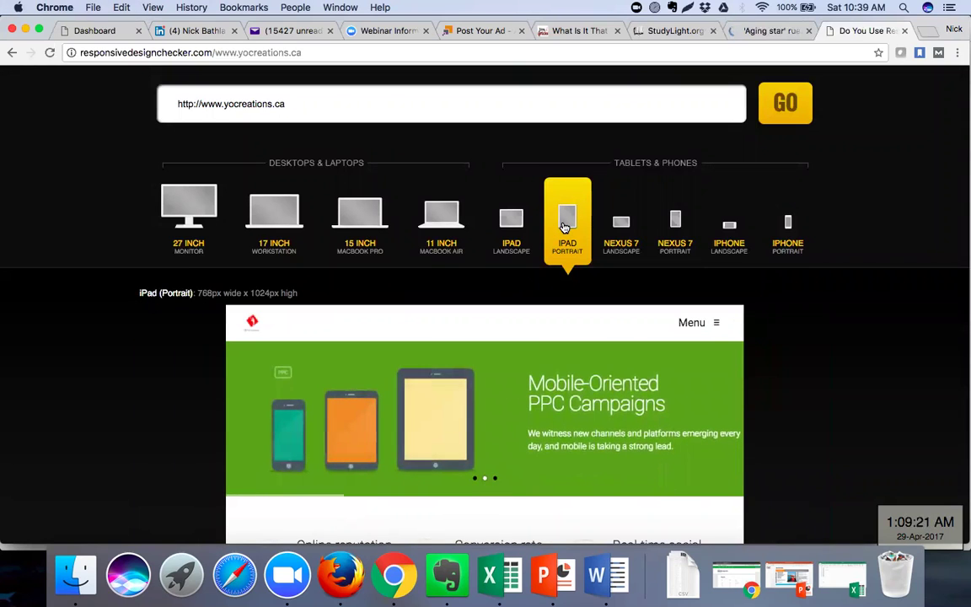
{"action": "left_click", "coordinate": [188, 224]}
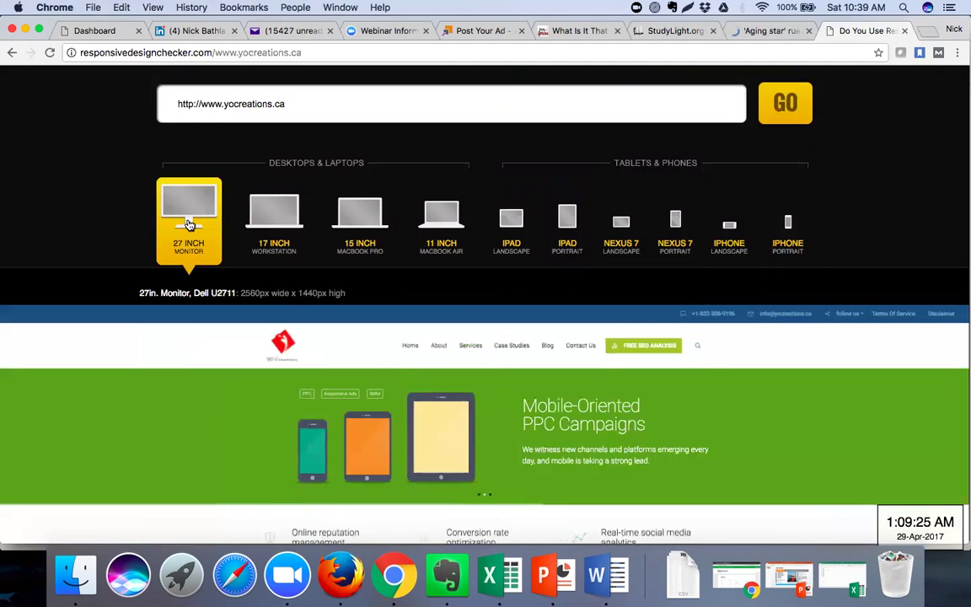
{"action": "scroll", "coordinate": [167, 409], "scroll_direction": "down", "scroll_amount": 5}
{"action": "scroll", "coordinate": [168, 415], "scroll_direction": "down", "scroll_amount": 6}
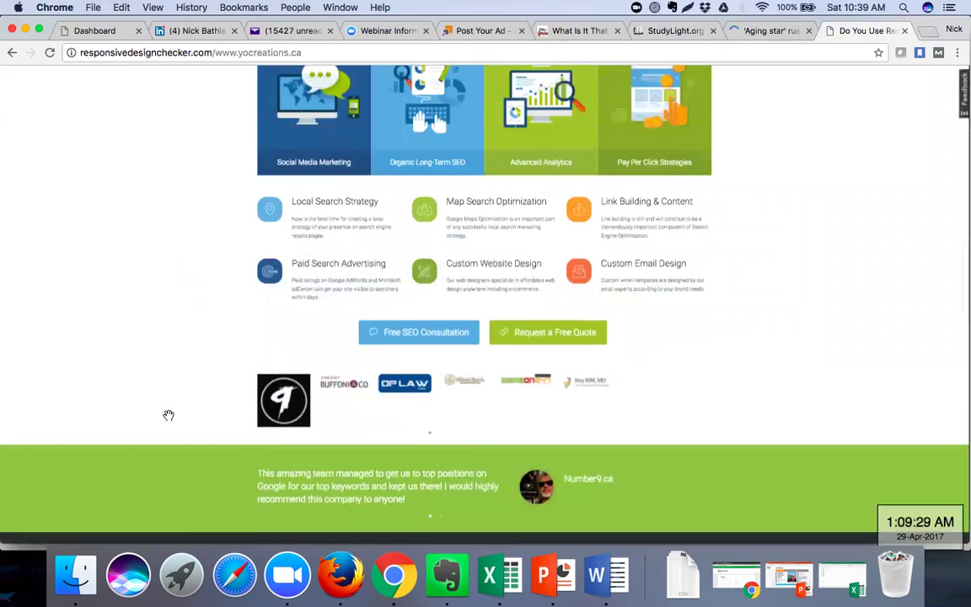
{"action": "scroll", "coordinate": [169, 415], "scroll_direction": "up", "scroll_amount": 11}
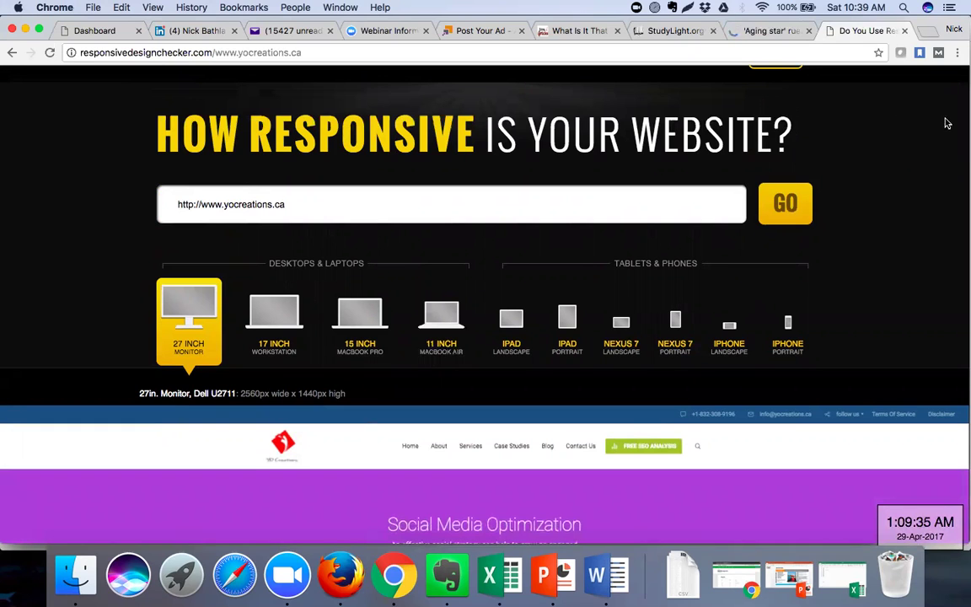
Switch to iPhone Landscape (480 x 320) and scroll through the preview
{"action": "left_click", "coordinate": [730, 346]}
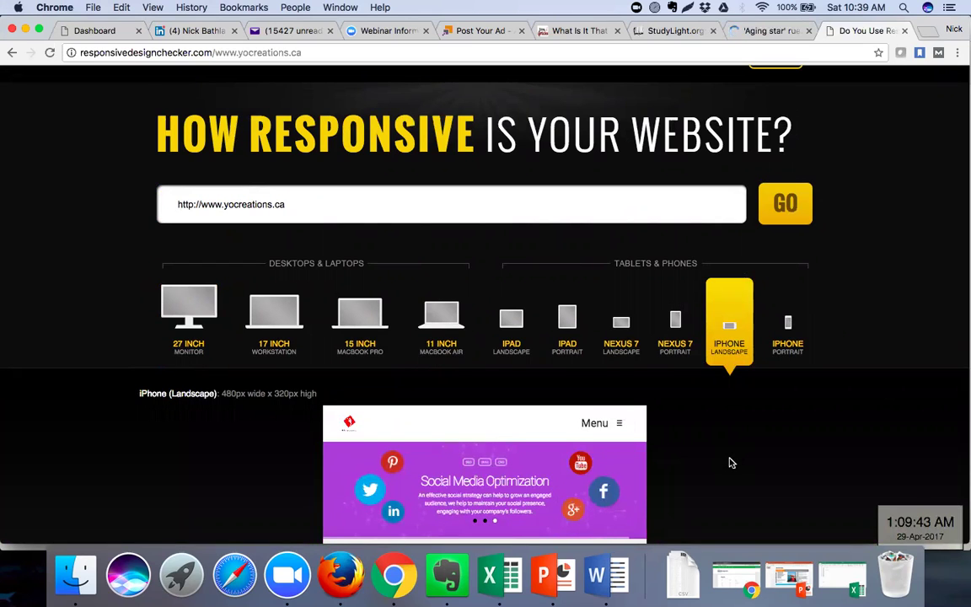
{"action": "scroll", "coordinate": [731, 462], "scroll_direction": "down", "scroll_amount": 2}
{"action": "scroll", "coordinate": [731, 462], "scroll_direction": "down", "scroll_amount": 3}
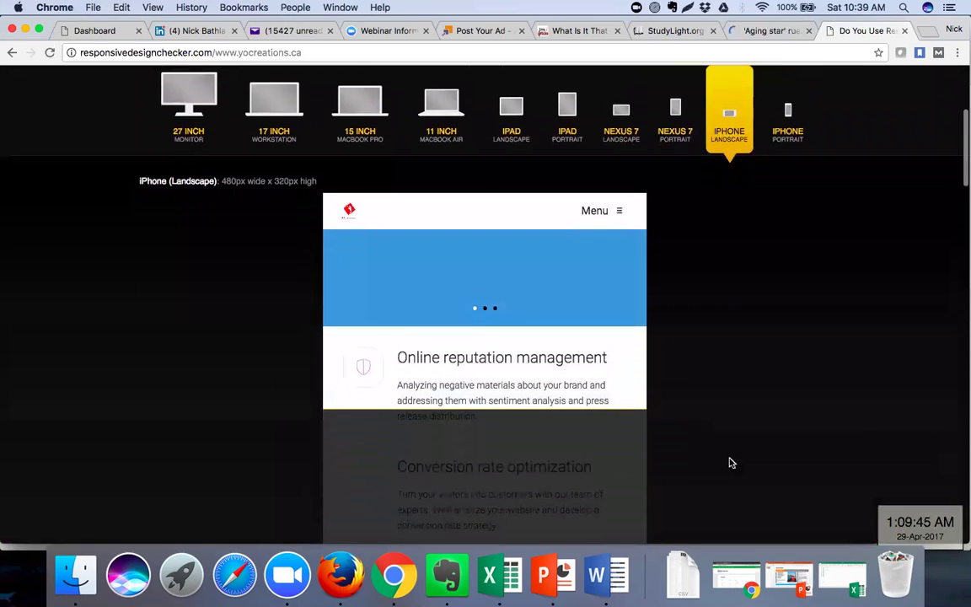
{"action": "scroll", "coordinate": [498, 378], "scroll_direction": "down", "scroll_amount": 10}
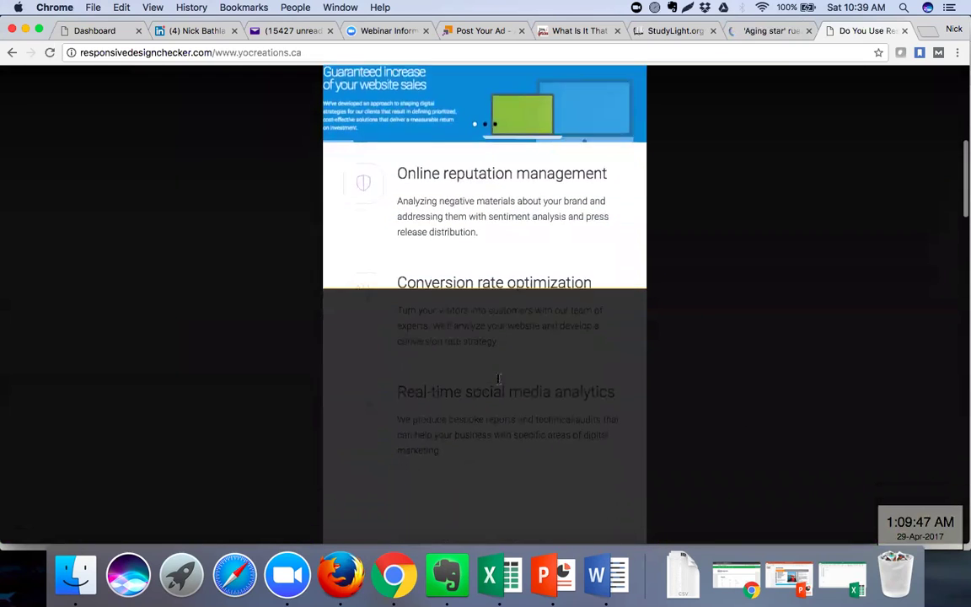
{"action": "scroll", "coordinate": [497, 378], "scroll_direction": "down", "scroll_amount": 15}
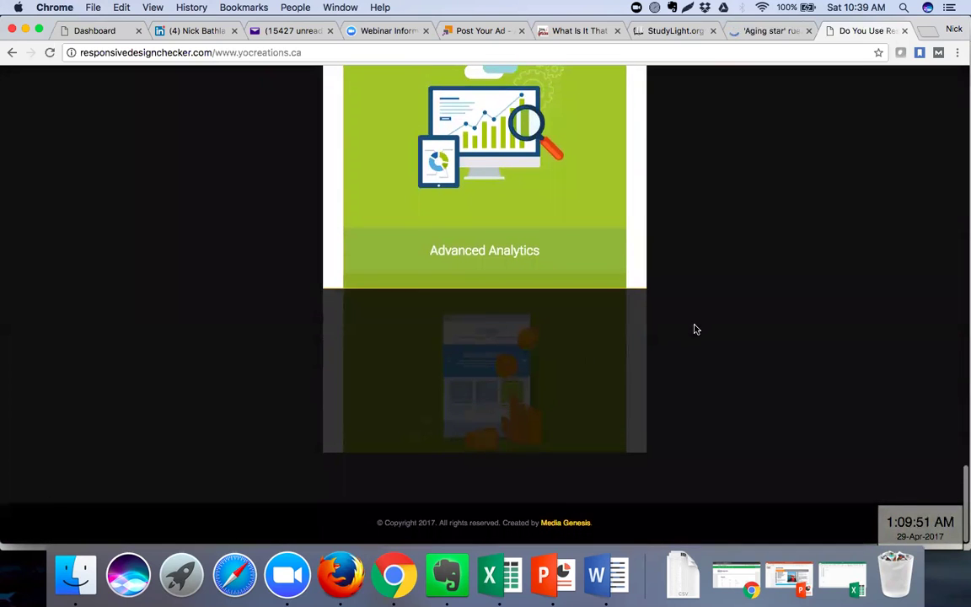
{"action": "scroll", "coordinate": [694, 328], "scroll_direction": "up", "scroll_amount": 5}
{"action": "scroll", "coordinate": [694, 328], "scroll_direction": "up", "scroll_amount": 10}
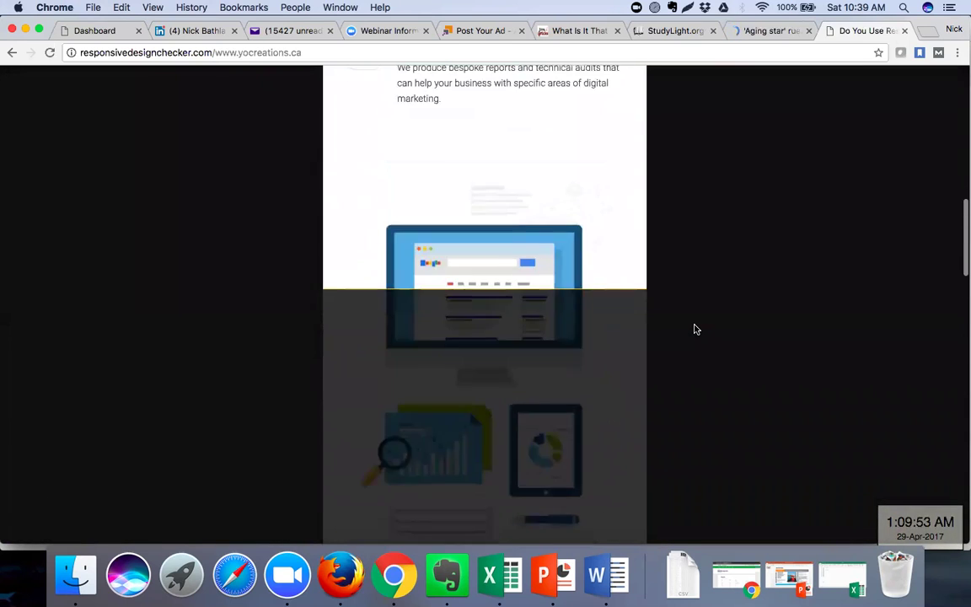
{"action": "scroll", "coordinate": [706, 297], "scroll_direction": "up", "scroll_amount": 5}
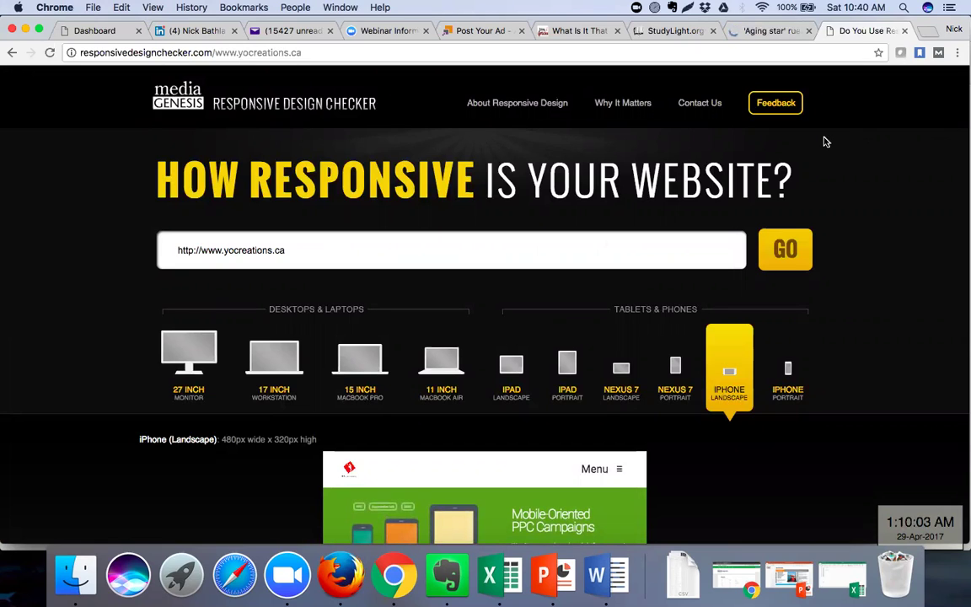
Load themify.me in a new tab by autocompleting 'them' in the address bar
{"action": "left_click", "coordinate": [928, 32]}
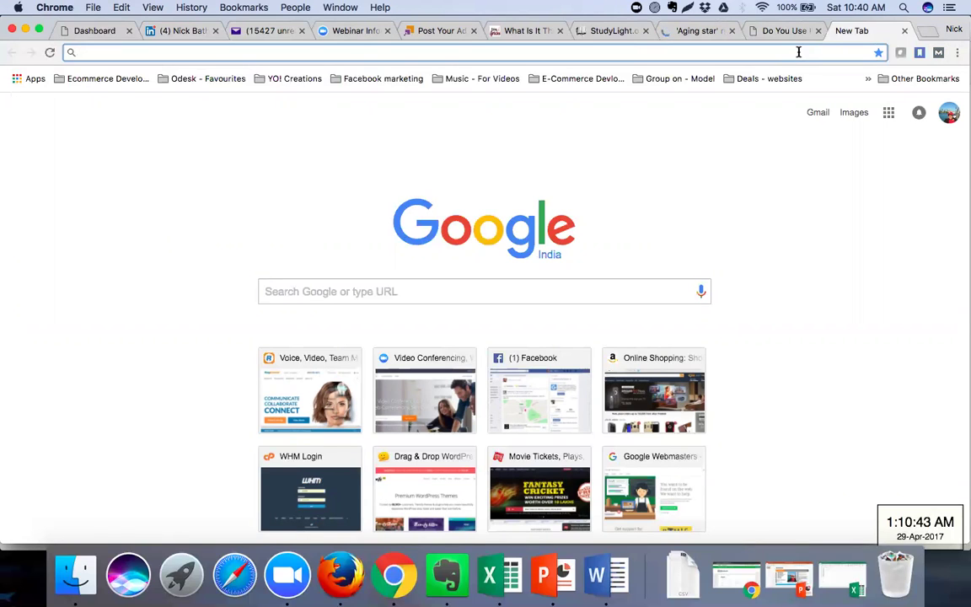
{"action": "type", "text": "themify.me"}
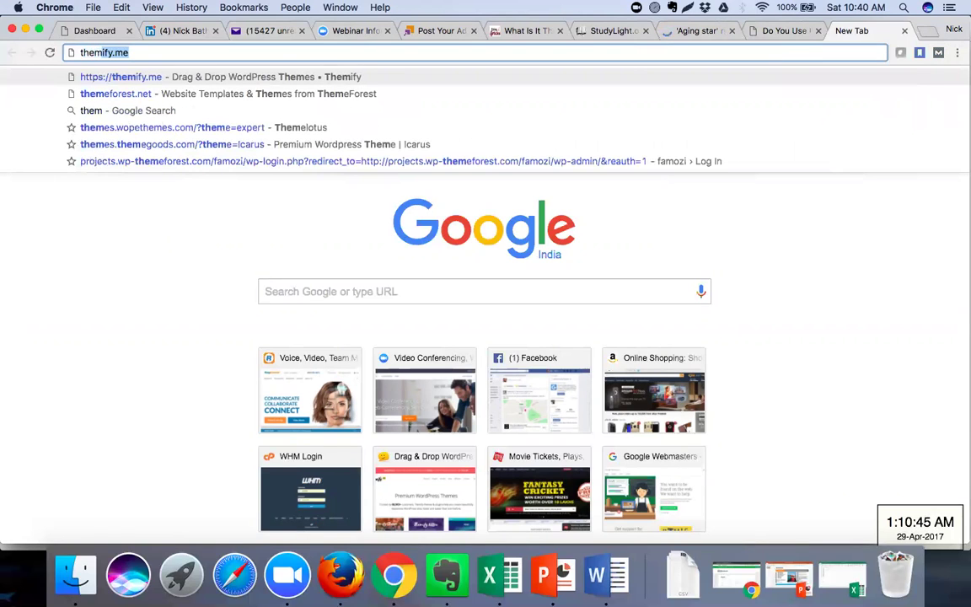
{"action": "key", "text": "Right"}
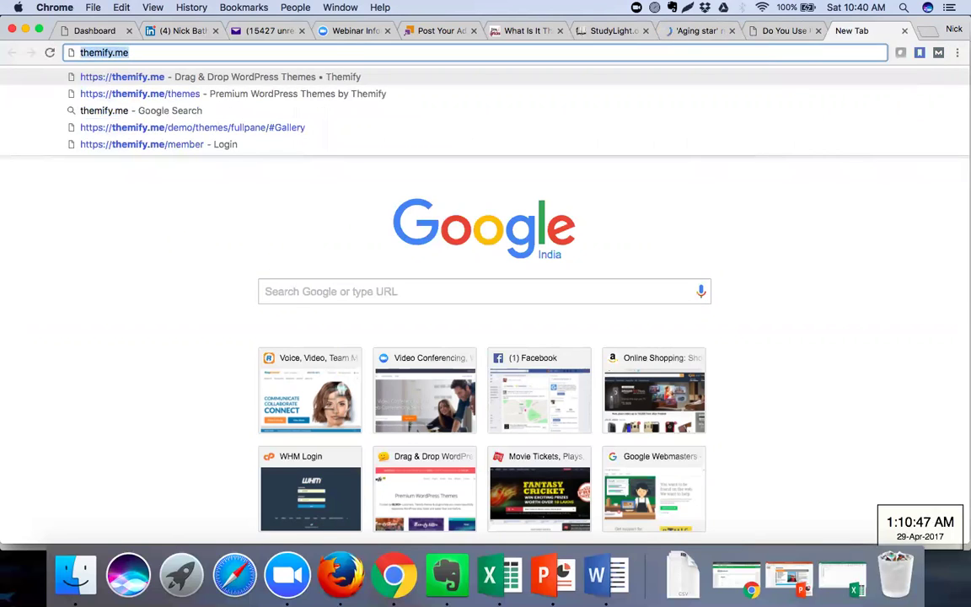
{"action": "key", "text": "Return"}
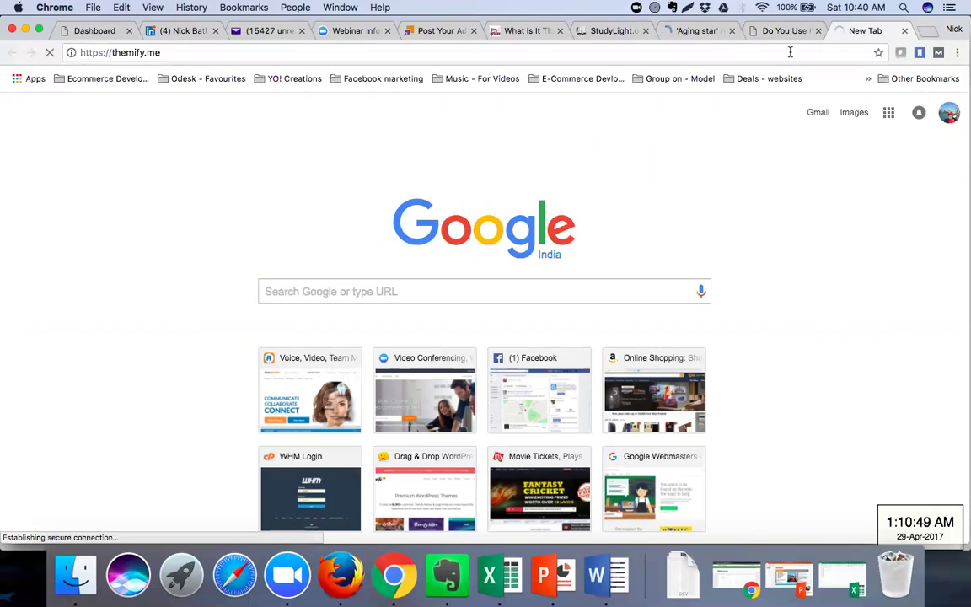
{"action": "left_click", "coordinate": [598, 52]}
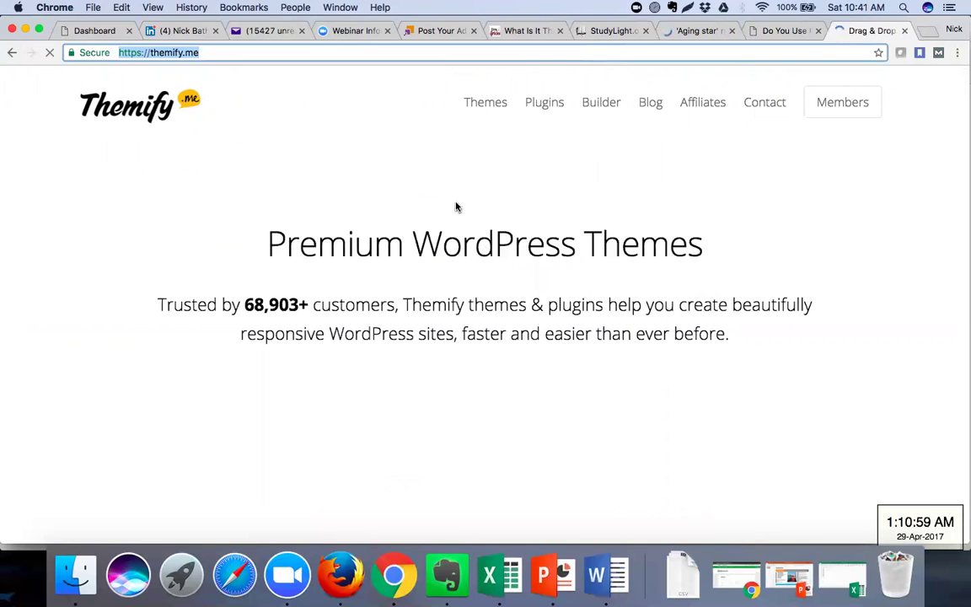
Browse Themify's Themes catalogue down through Ultra, Shoppe, Float, Elegant, Corporate and Magazine
{"action": "left_click", "coordinate": [488, 102]}
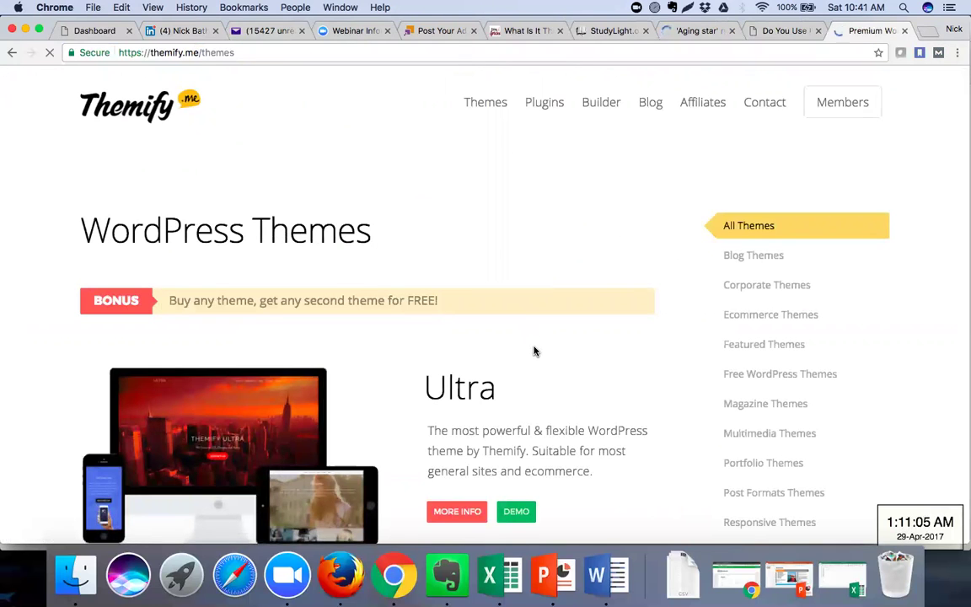
{"action": "scroll", "coordinate": [534, 351], "scroll_direction": "down", "scroll_amount": 8}
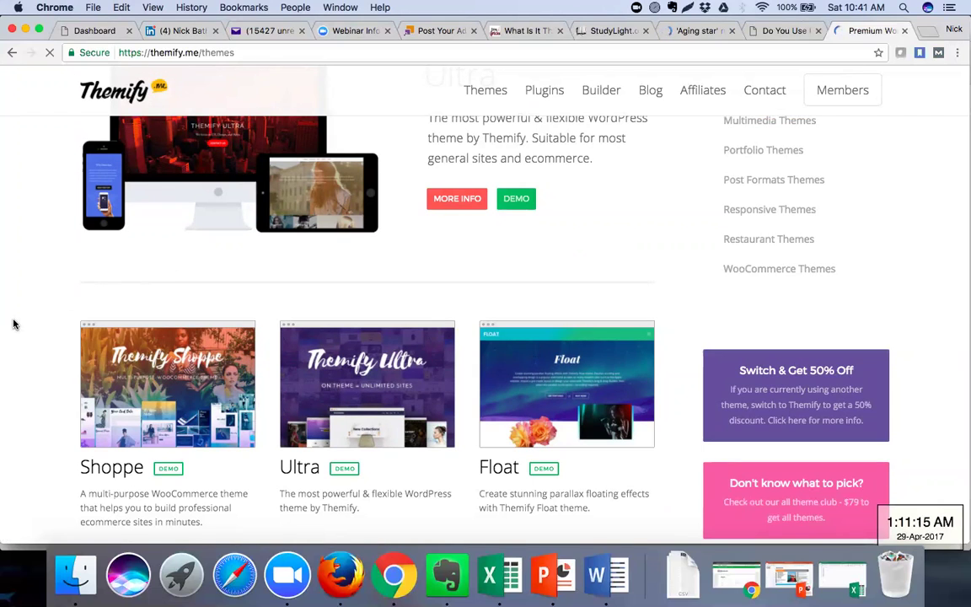
{"action": "scroll", "coordinate": [14, 324], "scroll_direction": "down", "scroll_amount": 2}
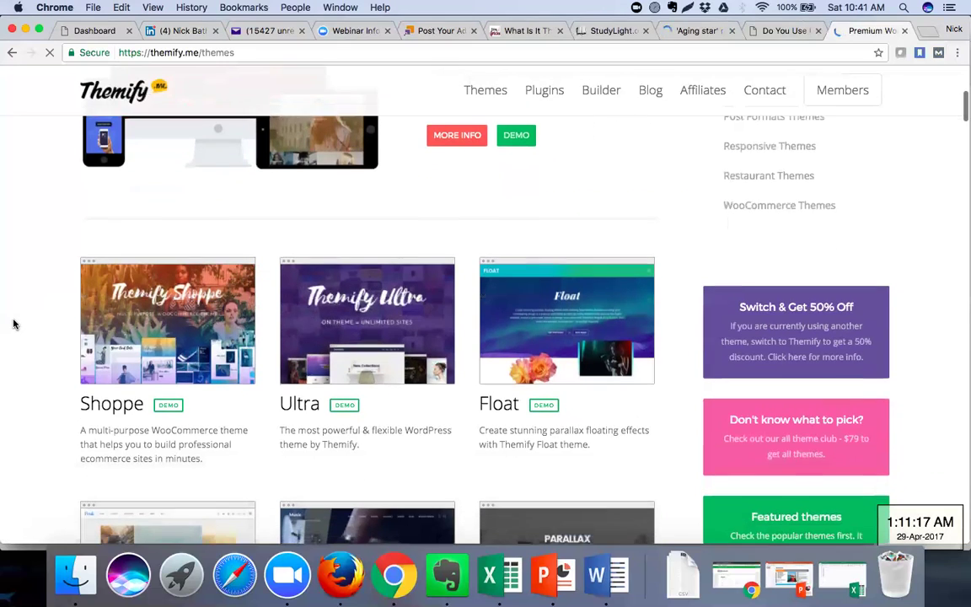
{"action": "scroll", "coordinate": [13, 323], "scroll_direction": "down", "scroll_amount": 1}
{"action": "scroll", "coordinate": [14, 324], "scroll_direction": "down", "scroll_amount": 5}
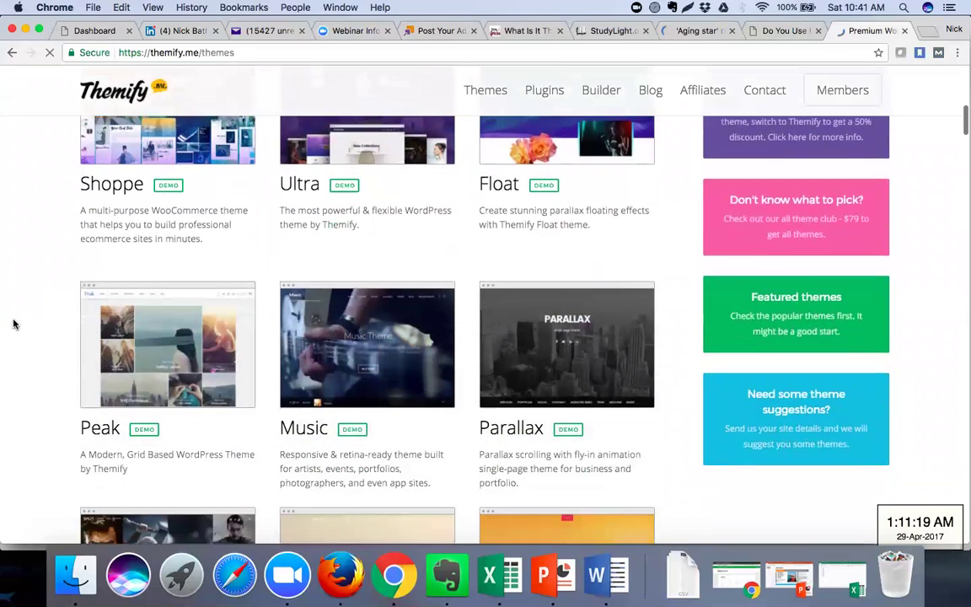
{"action": "scroll", "coordinate": [13, 324], "scroll_direction": "down", "scroll_amount": 1}
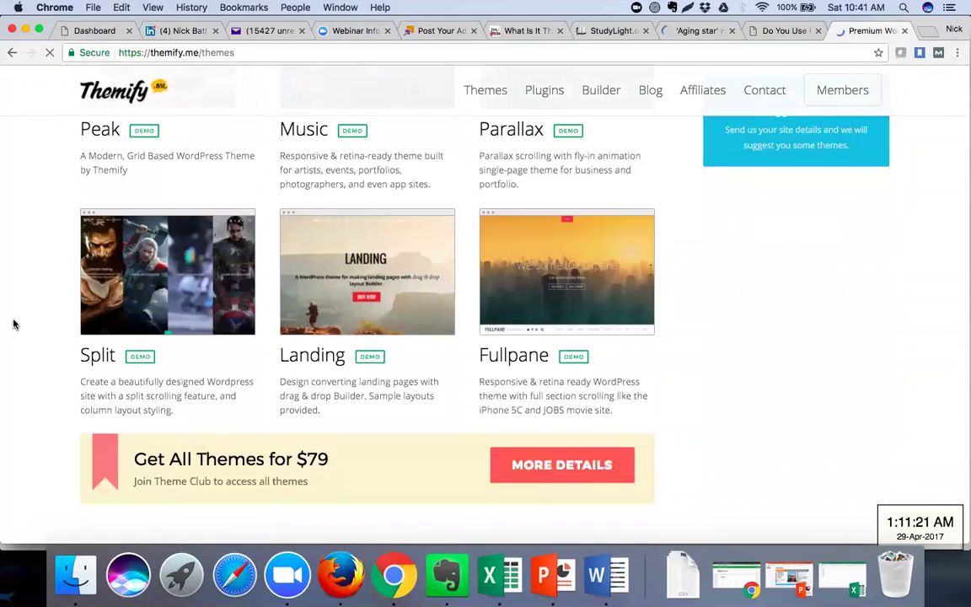
{"action": "scroll", "coordinate": [14, 324], "scroll_direction": "down", "scroll_amount": 3}
{"action": "scroll", "coordinate": [14, 323], "scroll_direction": "down", "scroll_amount": 2}
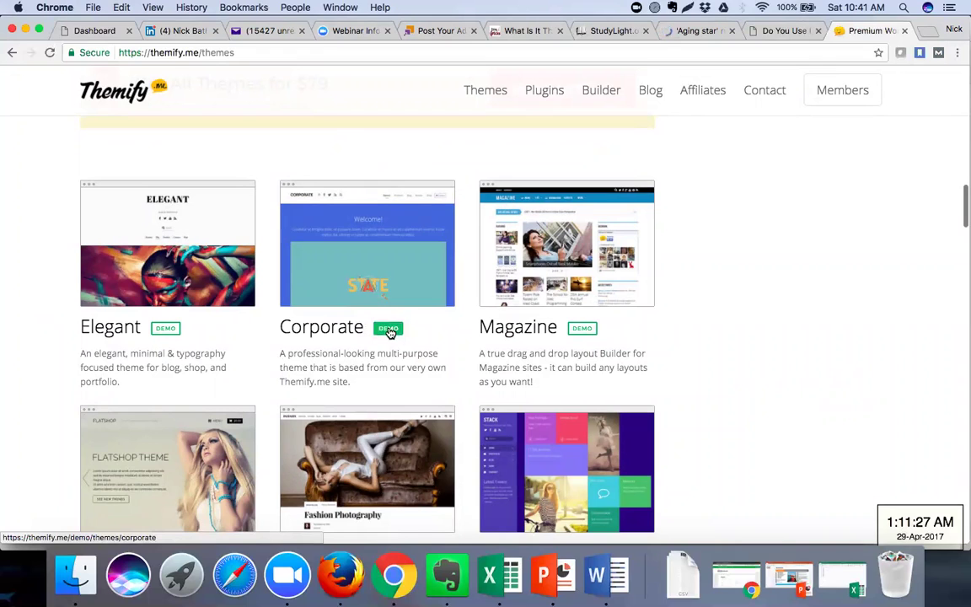
Open the Corporate theme's live demo, then return to the Responsive Design Checker tab
{"action": "left_click", "coordinate": [389, 330]}
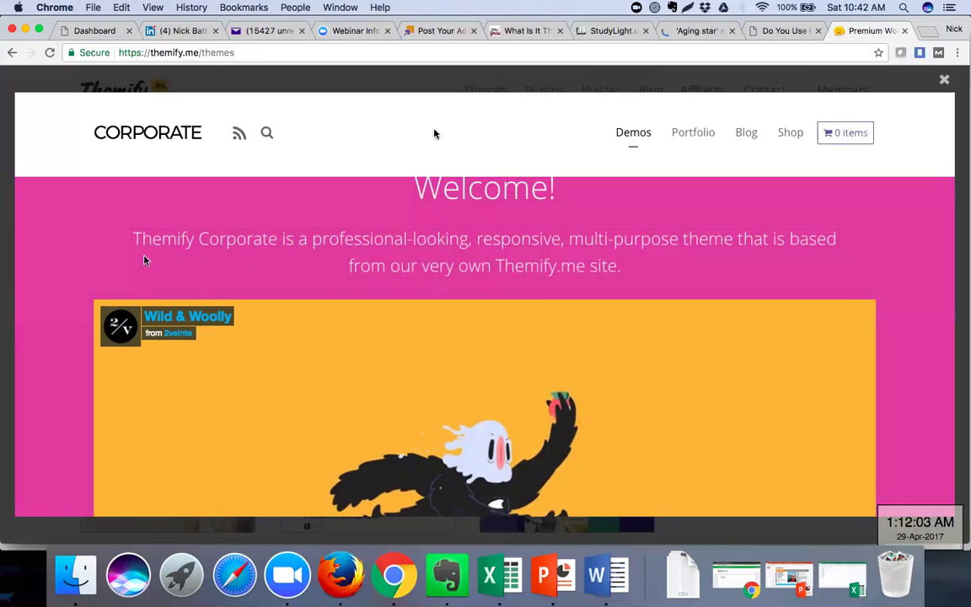
{"action": "left_click", "coordinate": [771, 34]}
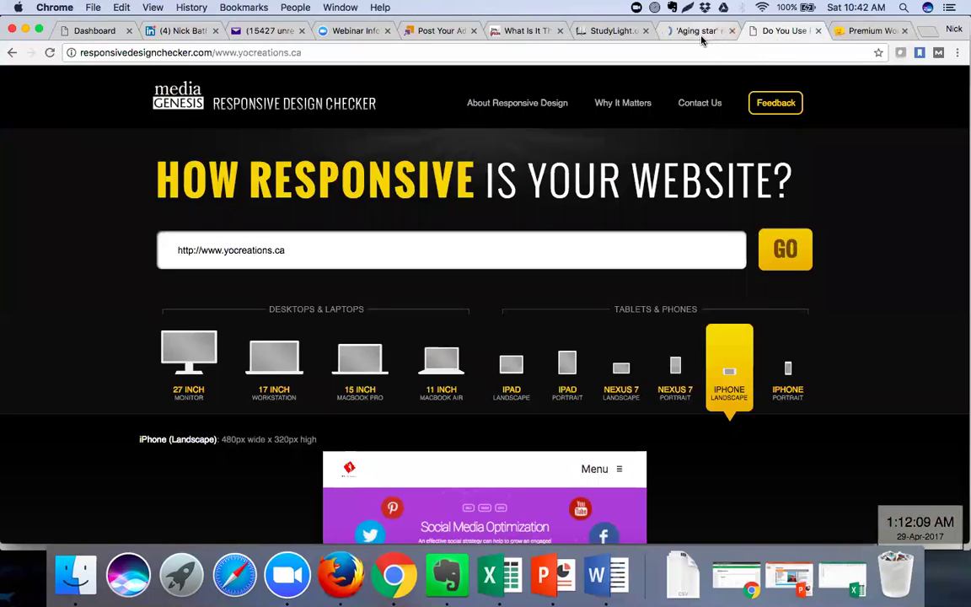
{"action": "left_click", "coordinate": [849, 34]}
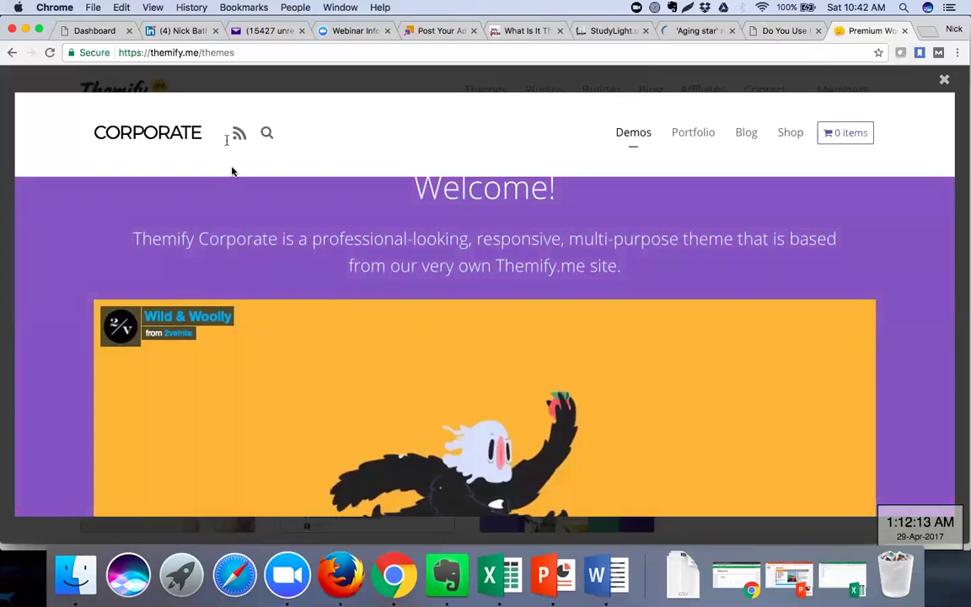
{"action": "scroll", "coordinate": [59, 328], "scroll_direction": "down", "scroll_amount": 5}
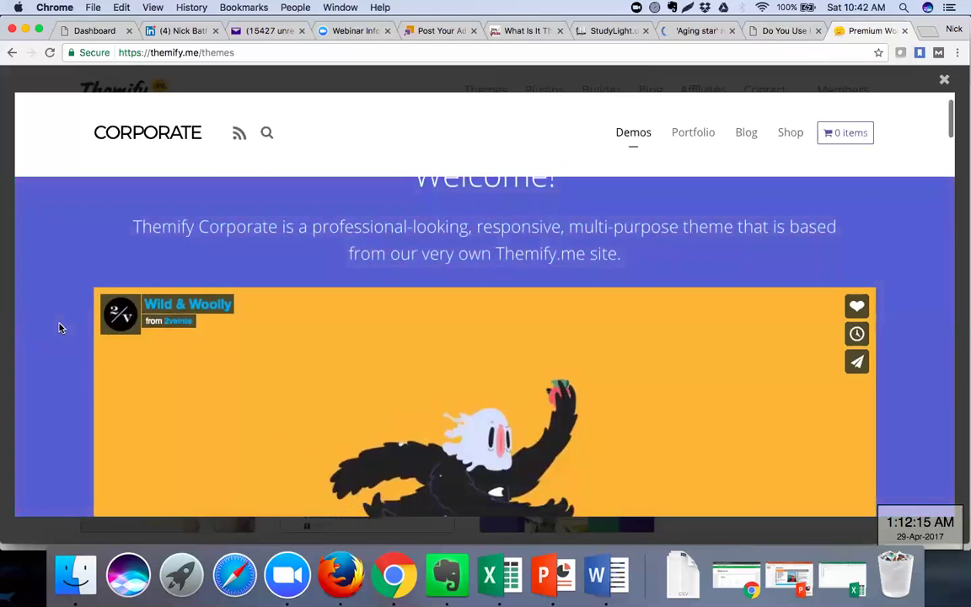
{"action": "scroll", "coordinate": [59, 328], "scroll_direction": "down", "scroll_amount": 5}
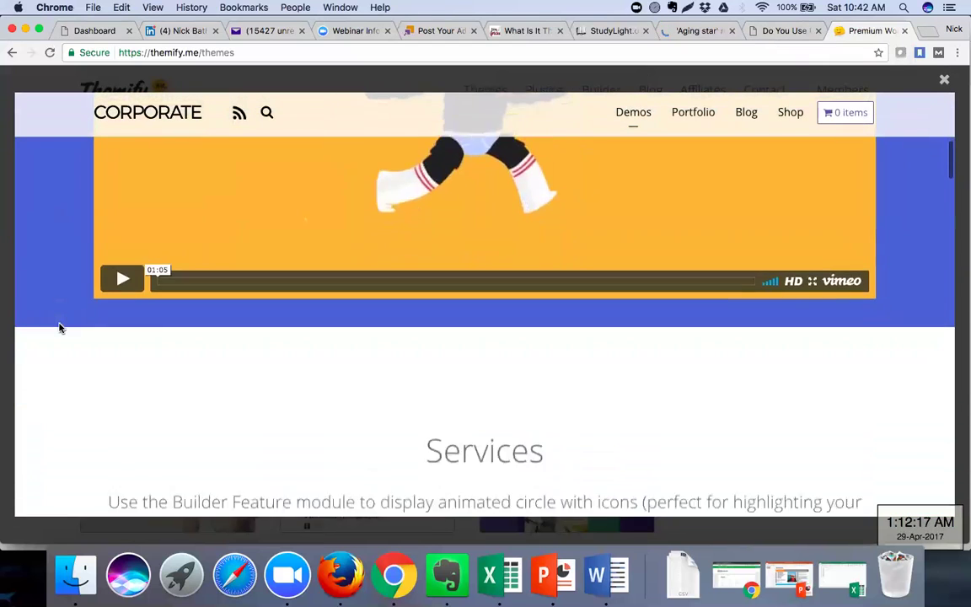
{"action": "scroll", "coordinate": [59, 328], "scroll_direction": "down", "scroll_amount": 2}
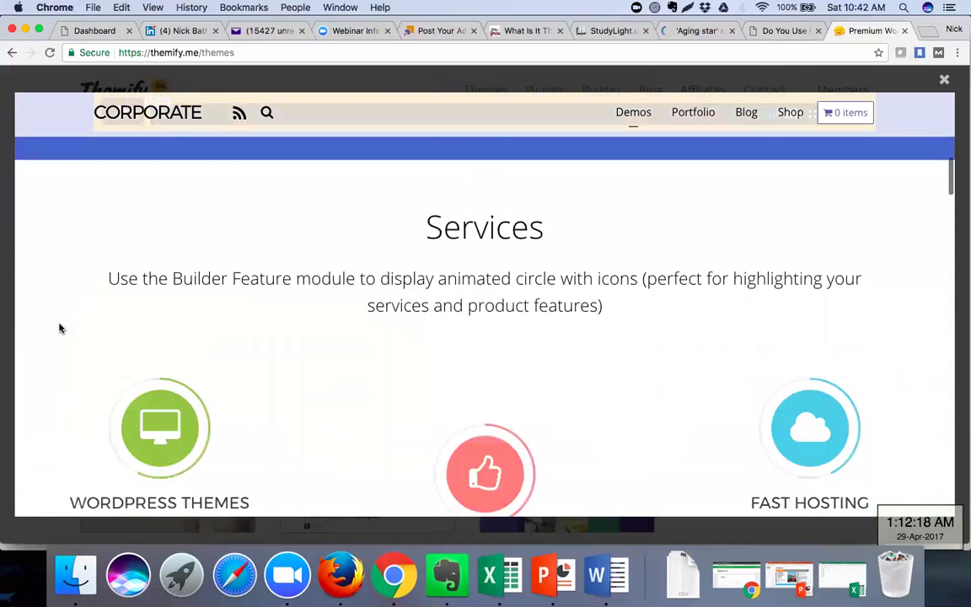
{"action": "scroll", "coordinate": [59, 328], "scroll_direction": "down", "scroll_amount": 6}
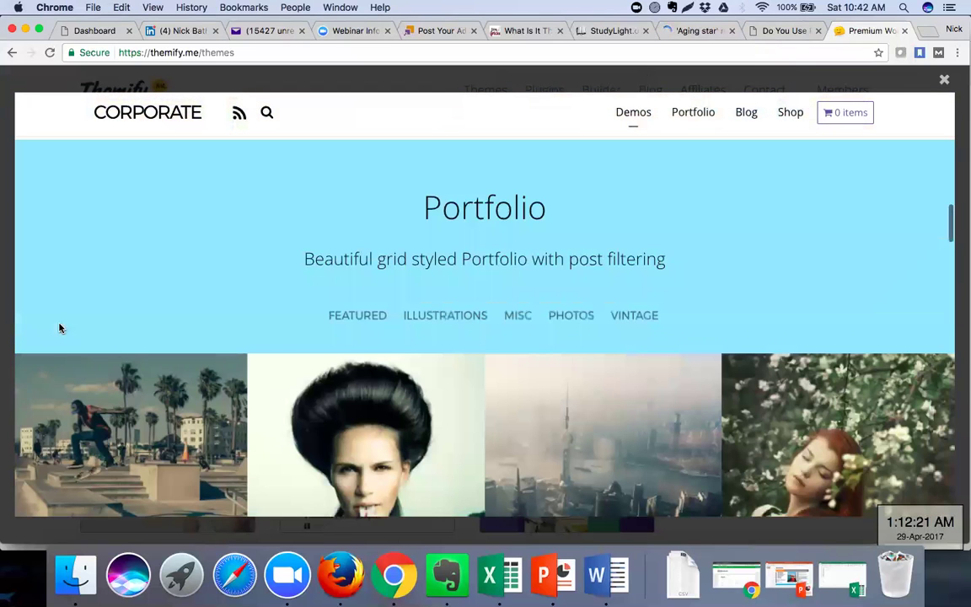
{"action": "scroll", "coordinate": [60, 329], "scroll_direction": "down", "scroll_amount": 10}
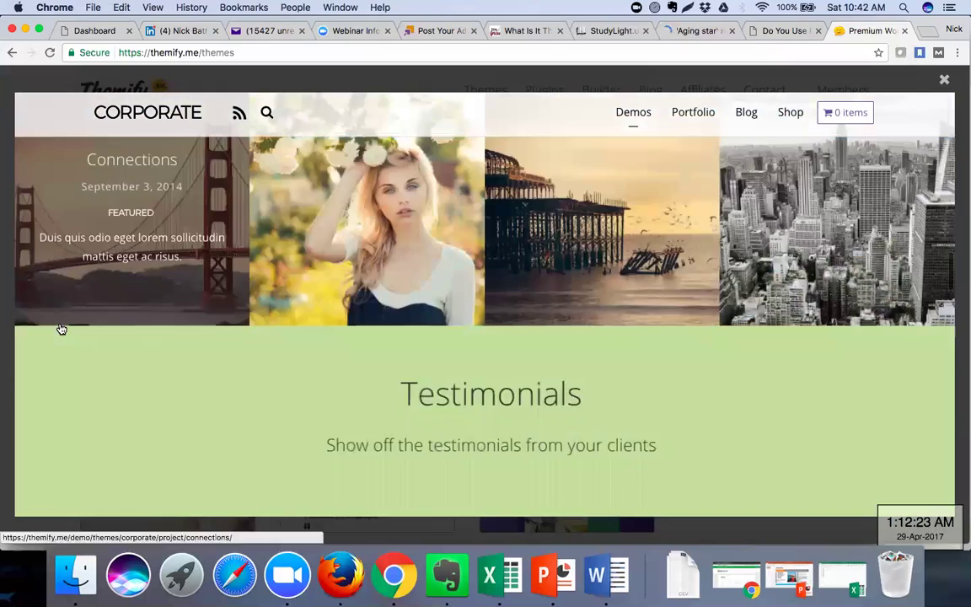
{"action": "scroll", "coordinate": [61, 329], "scroll_direction": "down", "scroll_amount": 8}
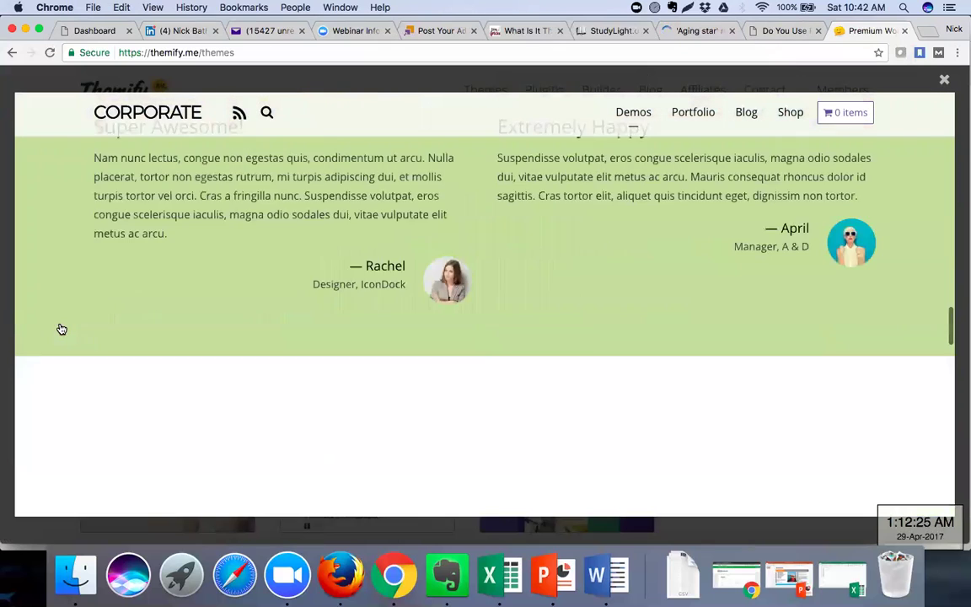
{"action": "scroll", "coordinate": [59, 328], "scroll_direction": "down", "scroll_amount": 4}
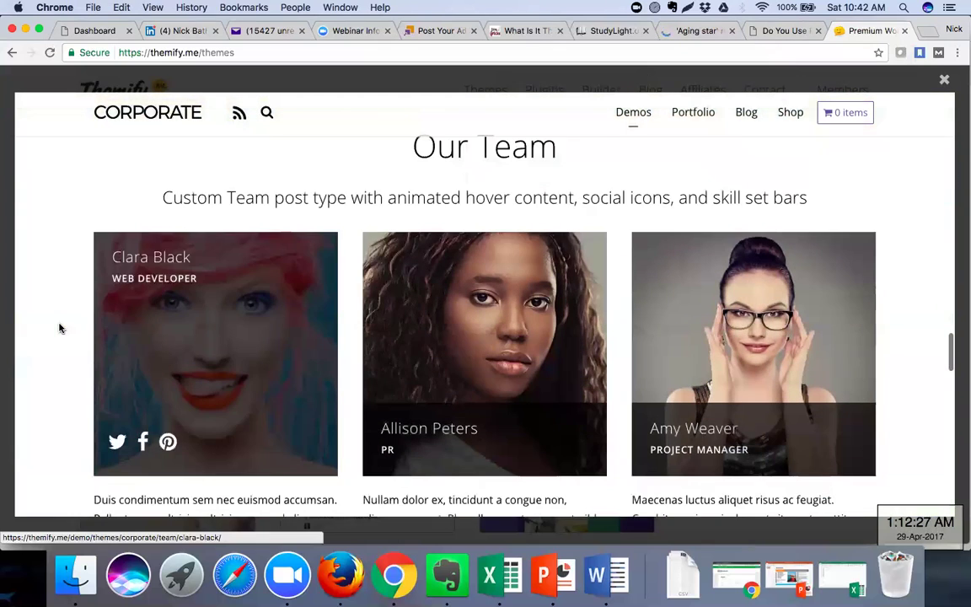
{"action": "scroll", "coordinate": [59, 328], "scroll_direction": "down", "scroll_amount": 10}
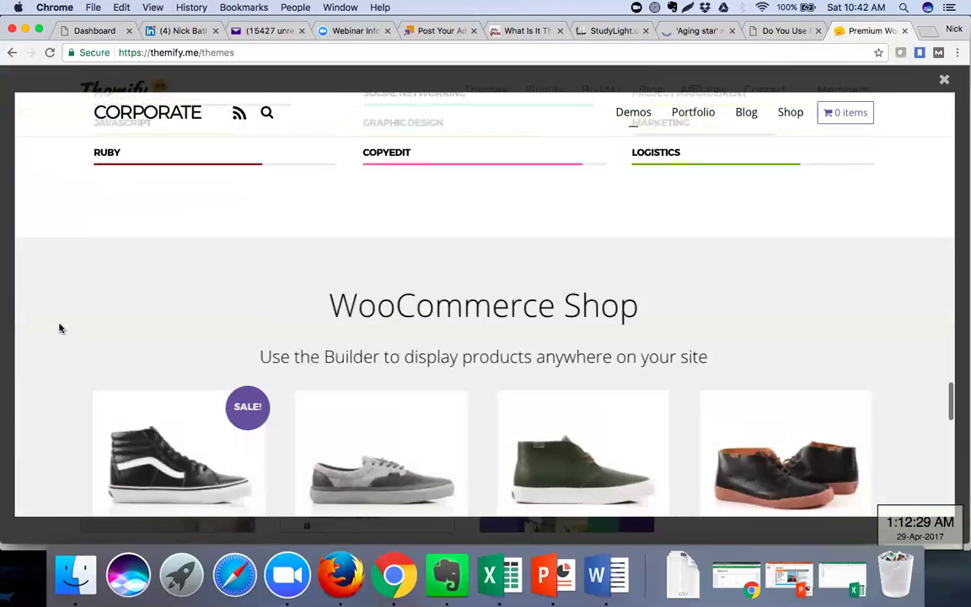
{"action": "scroll", "coordinate": [59, 328], "scroll_direction": "down", "scroll_amount": 8}
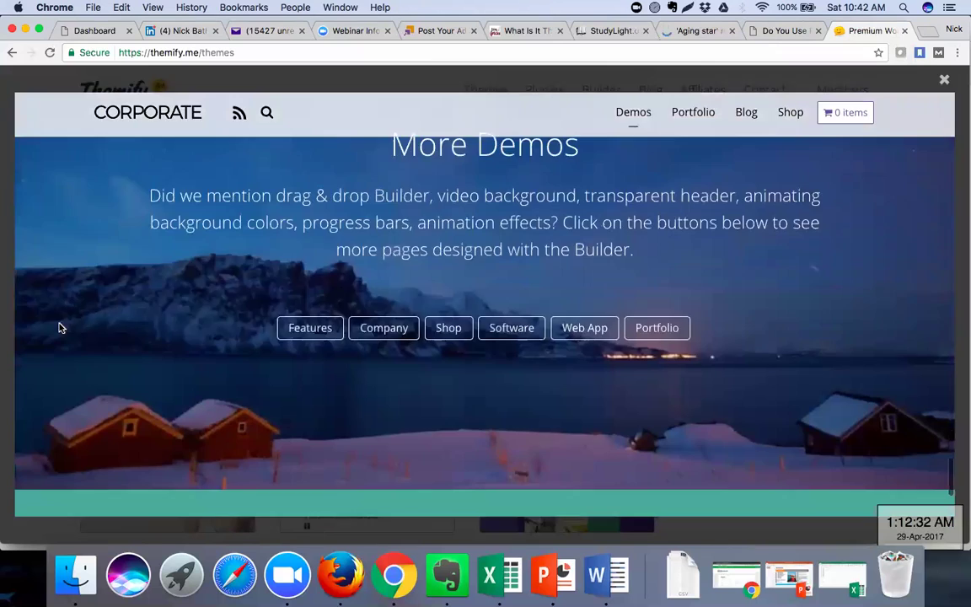
{"action": "scroll", "coordinate": [59, 328], "scroll_direction": "down", "scroll_amount": 3}
{"action": "scroll", "coordinate": [59, 328], "scroll_direction": "up", "scroll_amount": 5}
{"action": "scroll", "coordinate": [59, 328], "scroll_direction": "up", "scroll_amount": 12}
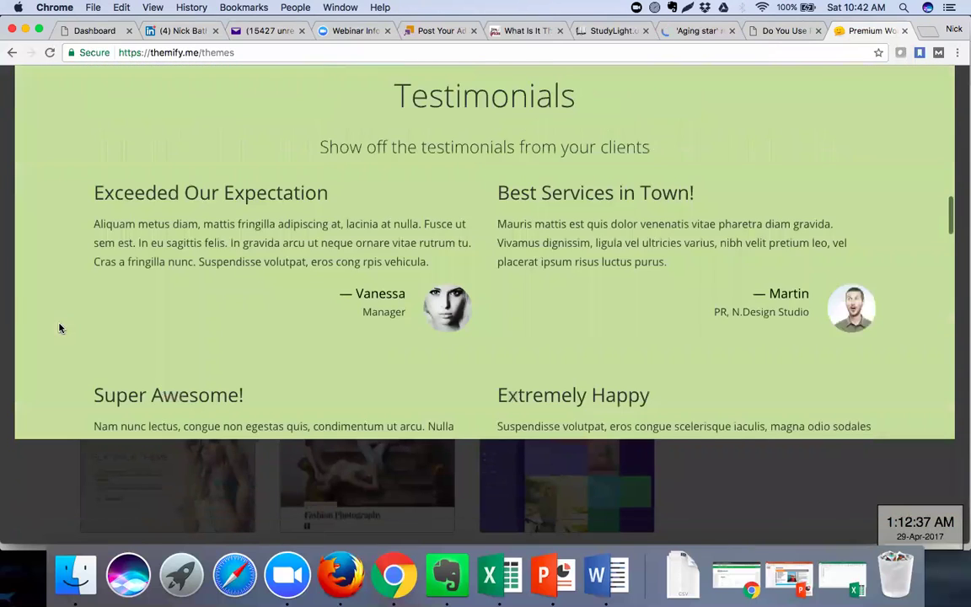
{"action": "scroll", "coordinate": [59, 327], "scroll_direction": "up", "scroll_amount": 15}
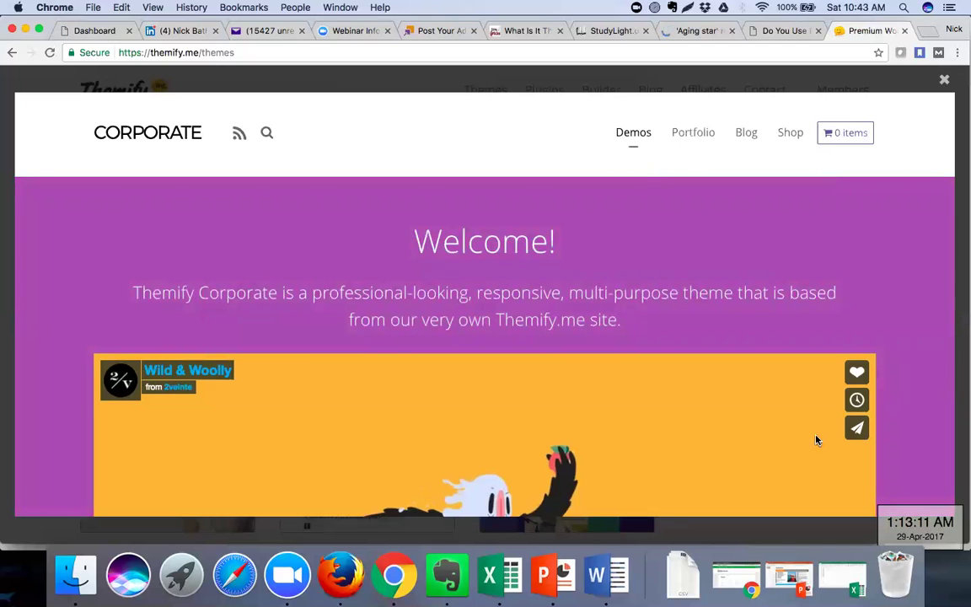
{"action": "left_click", "coordinate": [770, 31]}
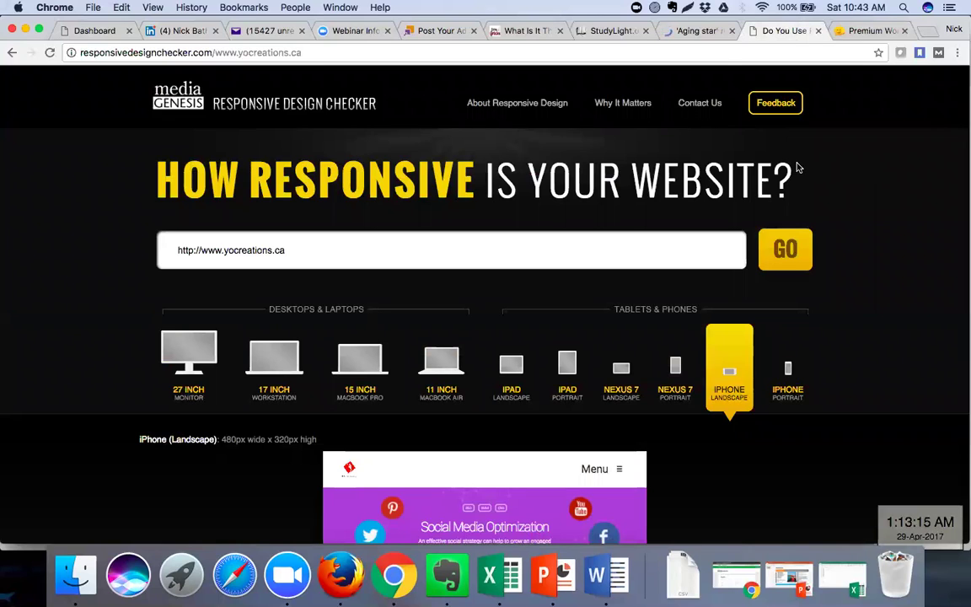
{"action": "left_click", "coordinate": [693, 33]}
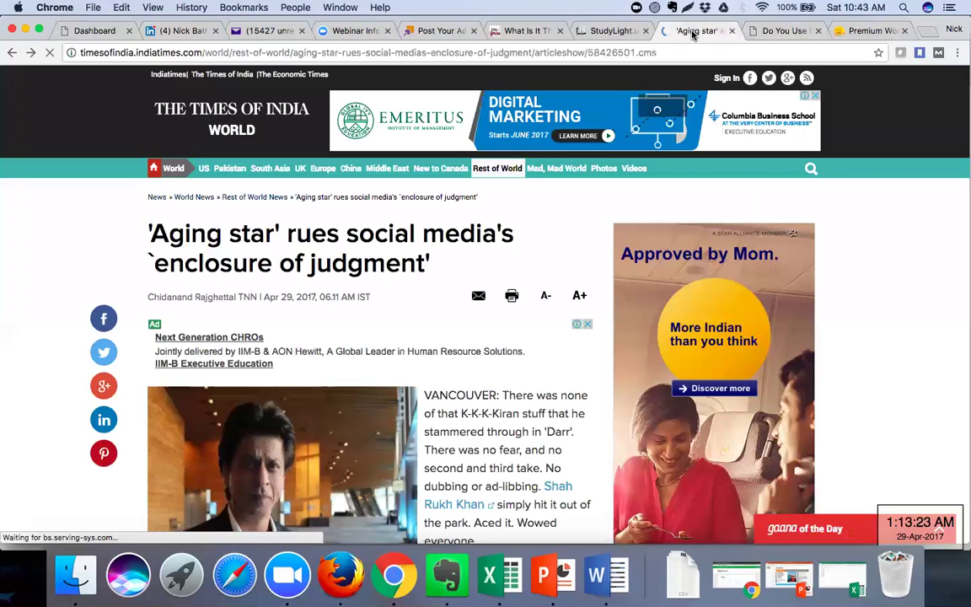
{"action": "key", "text": "ctrl+Tab"}
{"action": "key", "text": "ctrl+Tab"}
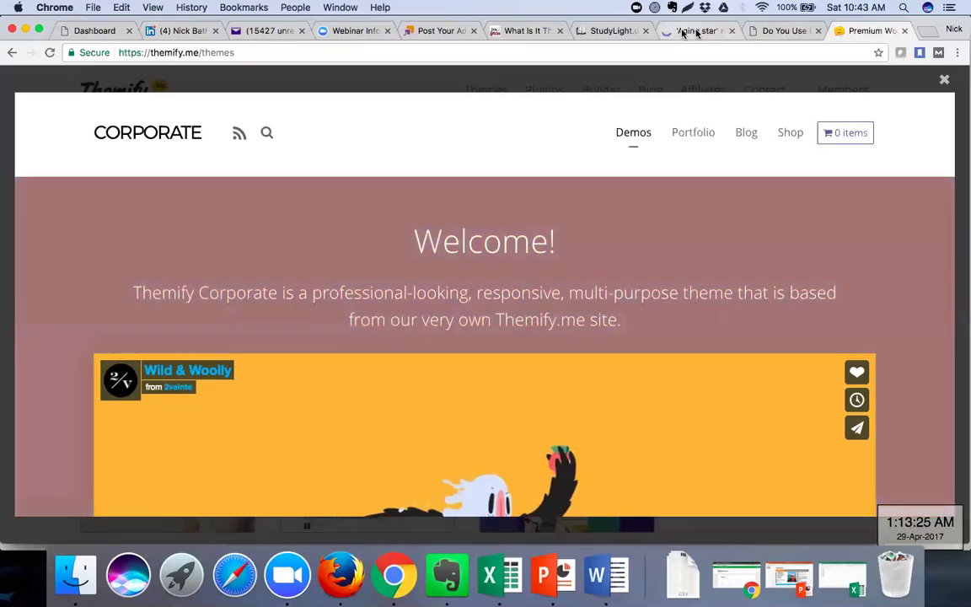
In the Word notes, replace the Google Webmaster heading's trailing dash with '/ Search Console'
{"action": "left_click", "coordinate": [595, 574]}
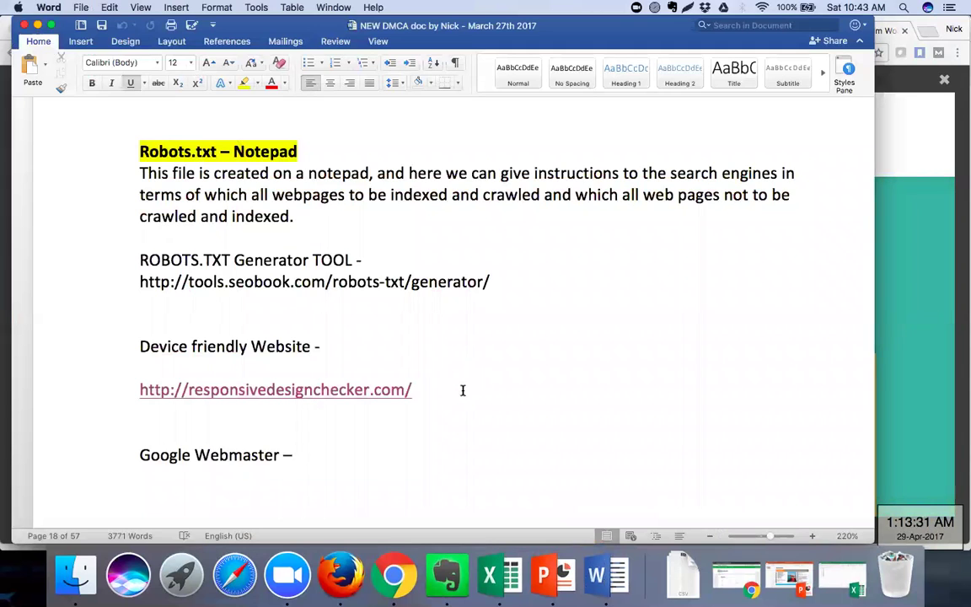
{"action": "scroll", "coordinate": [463, 390], "scroll_direction": "down", "scroll_amount": 5}
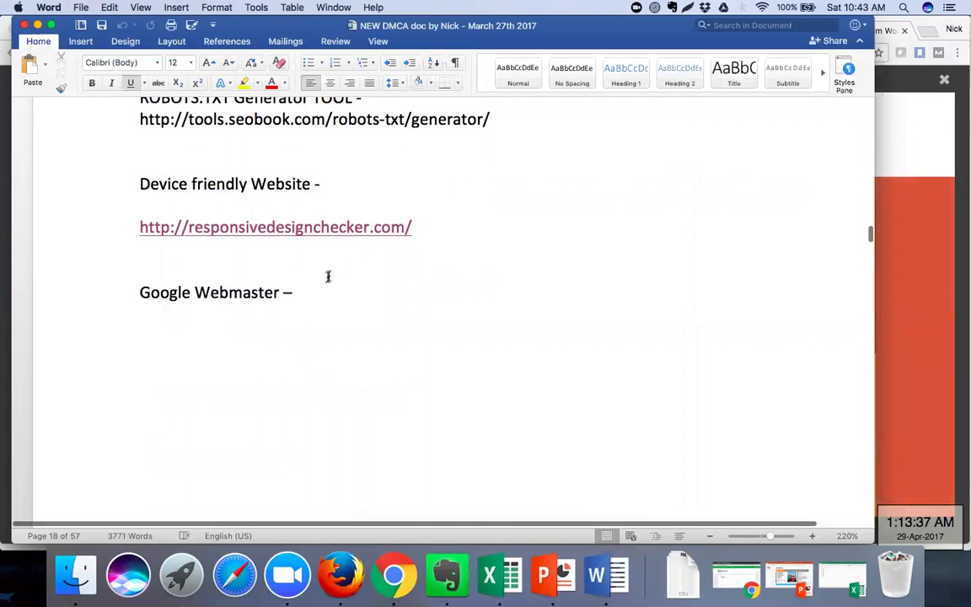
{"action": "scroll", "coordinate": [327, 277], "scroll_direction": "down", "scroll_amount": 5}
{"action": "scroll", "coordinate": [326, 261], "scroll_direction": "up", "scroll_amount": 3}
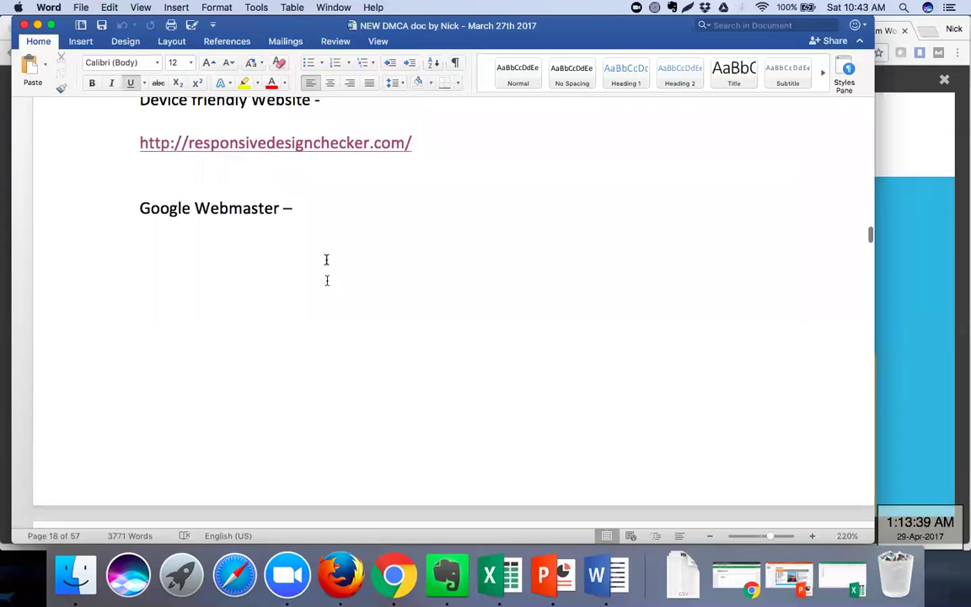
{"action": "left_click", "coordinate": [311, 210]}
{"action": "key", "text": "BackSpace"}
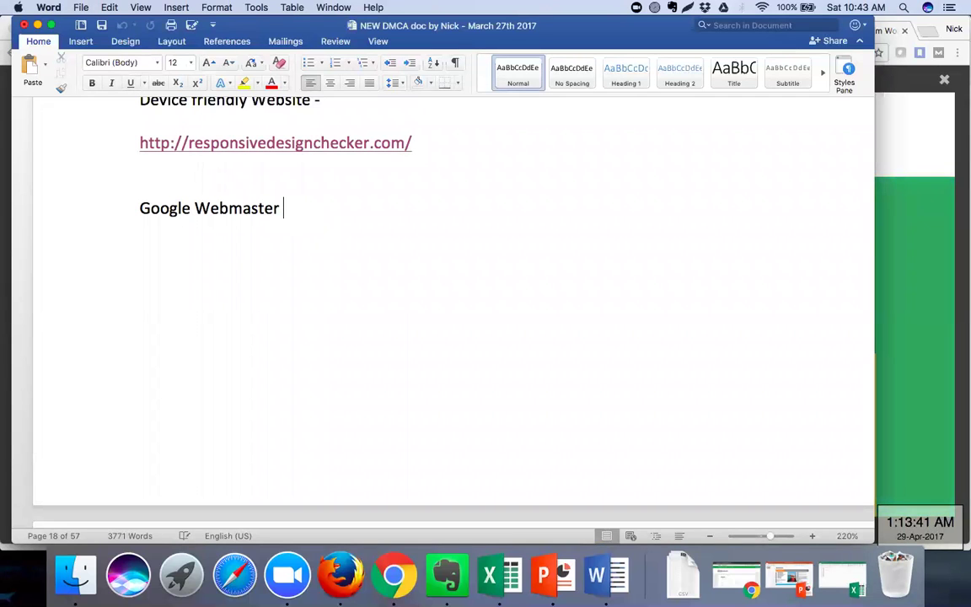
{"action": "type", "text": "/ Se"}
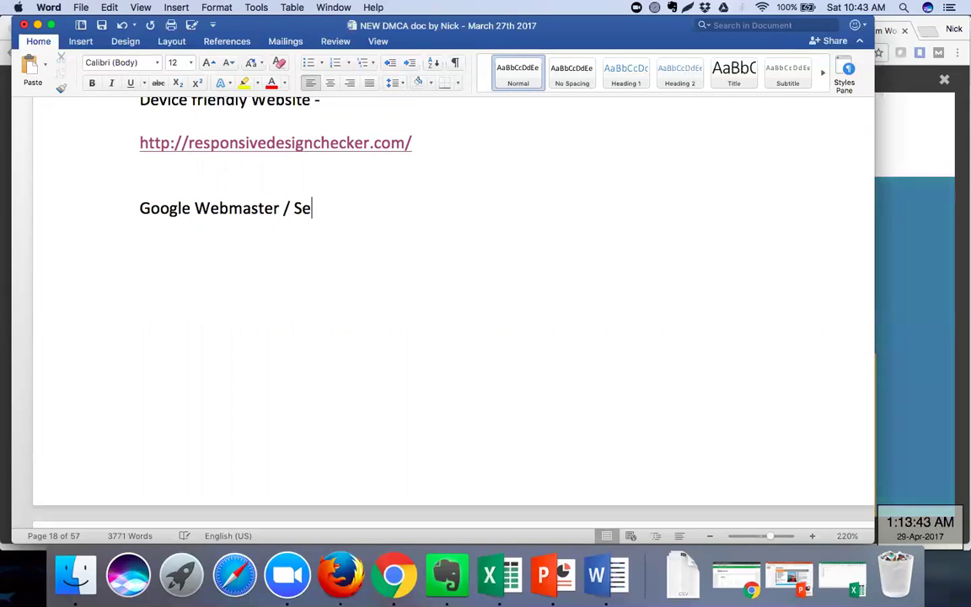
{"action": "type", "text": "arch C"}
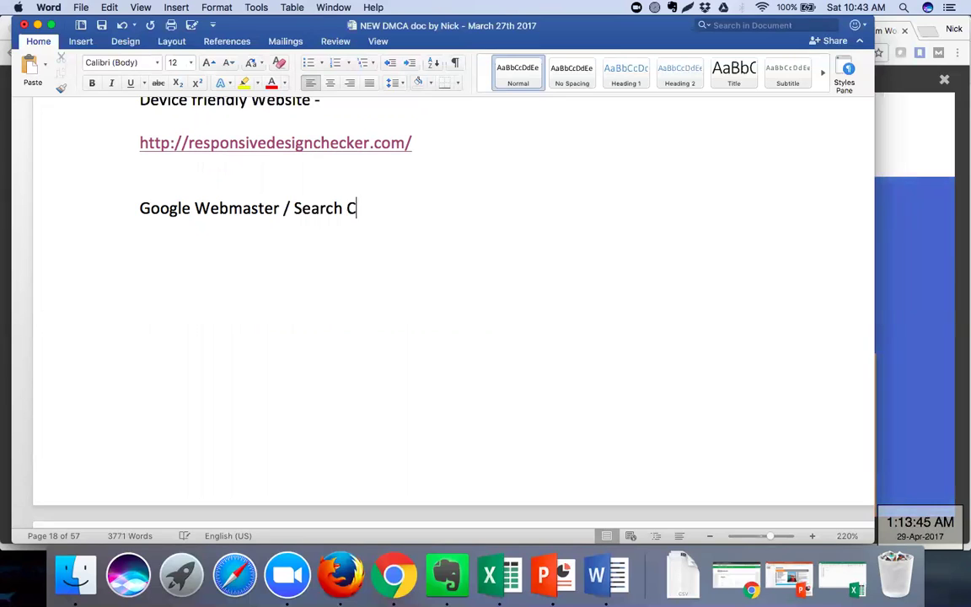
{"action": "type", "text": "onsole"}
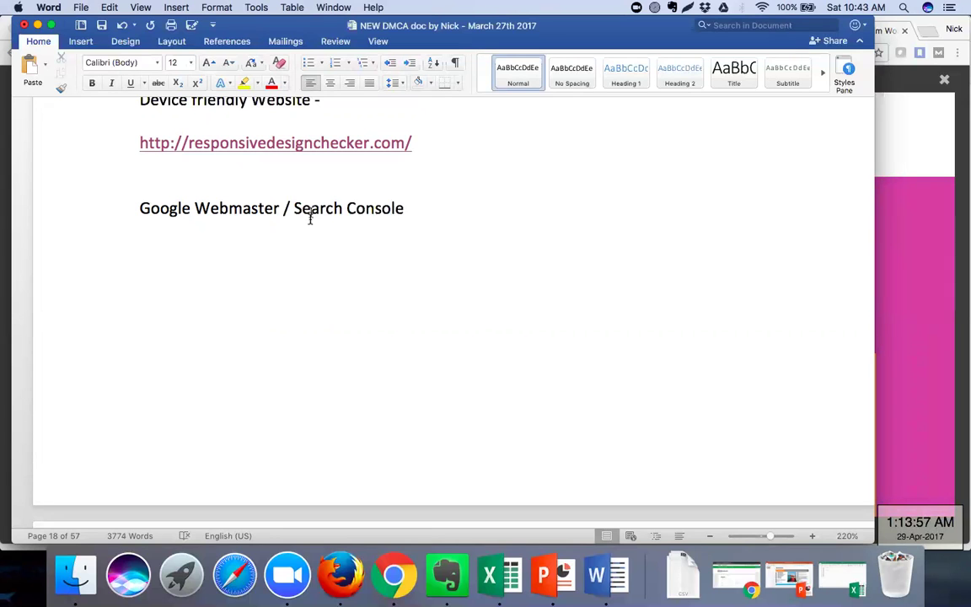
Select the Mobile Friendly Test URL in the Word notes and switch back to Chrome
{"action": "scroll", "coordinate": [312, 309], "scroll_direction": "down", "scroll_amount": 10}
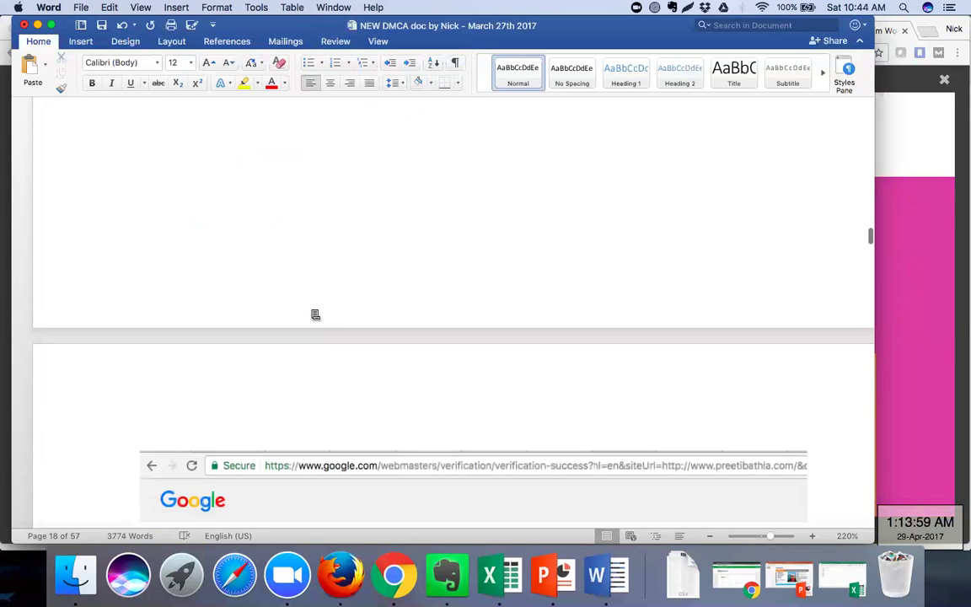
{"action": "scroll", "coordinate": [312, 312], "scroll_direction": "down", "scroll_amount": 10}
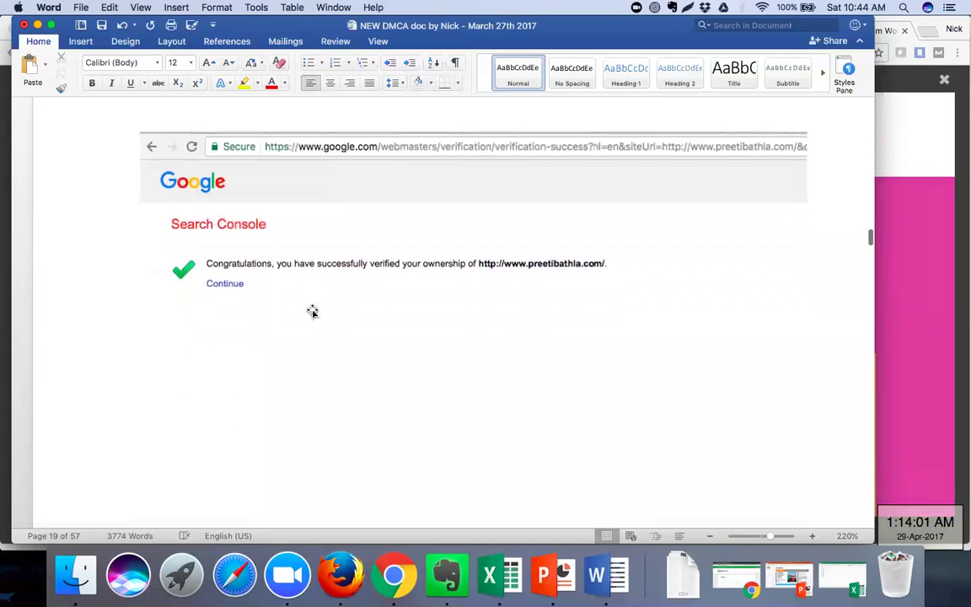
{"action": "scroll", "coordinate": [312, 312], "scroll_direction": "down", "scroll_amount": 5}
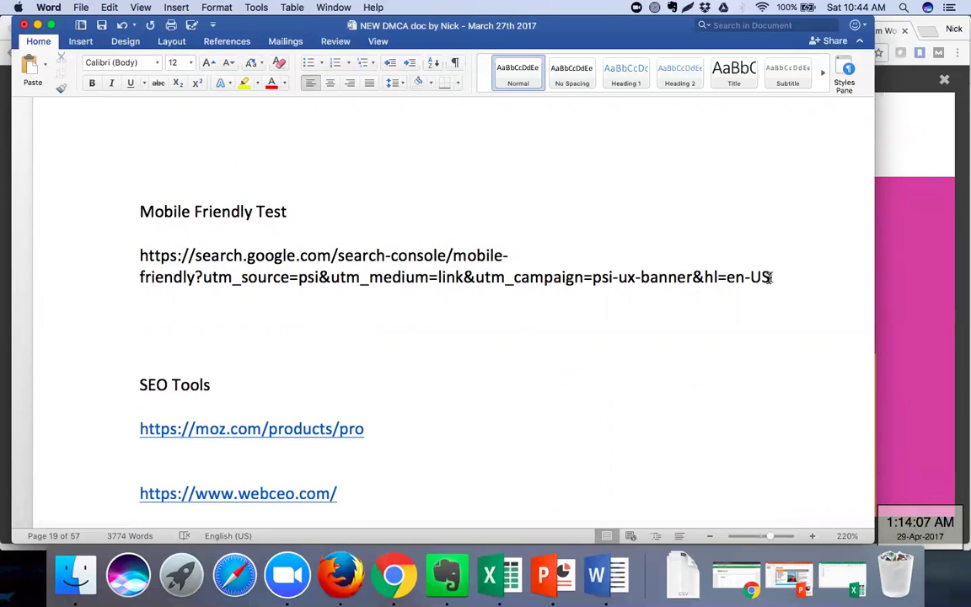
{"action": "left_click_drag", "start_coordinate": [769, 278], "coordinate": [147, 255]}
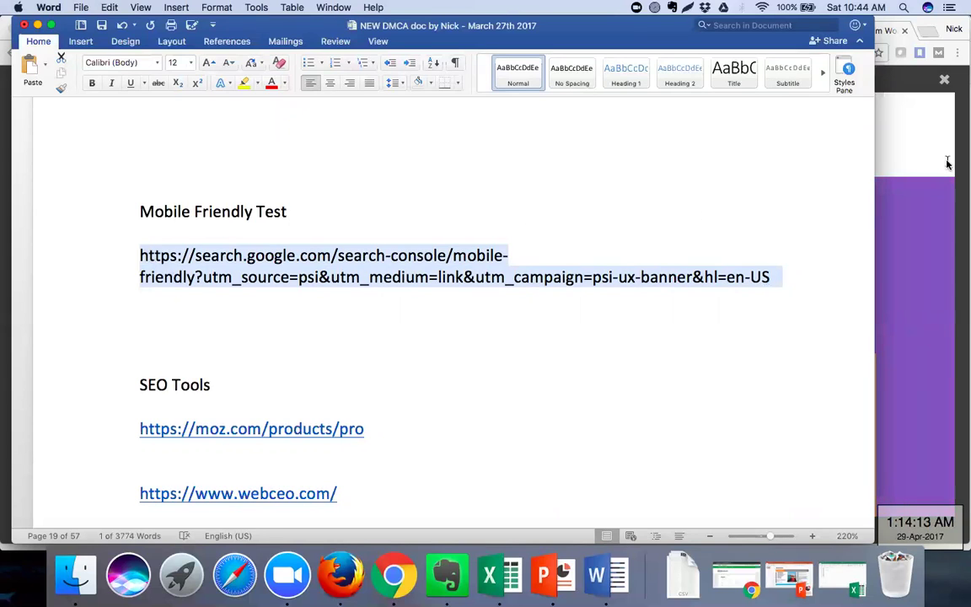
{"action": "left_click", "coordinate": [392, 566]}
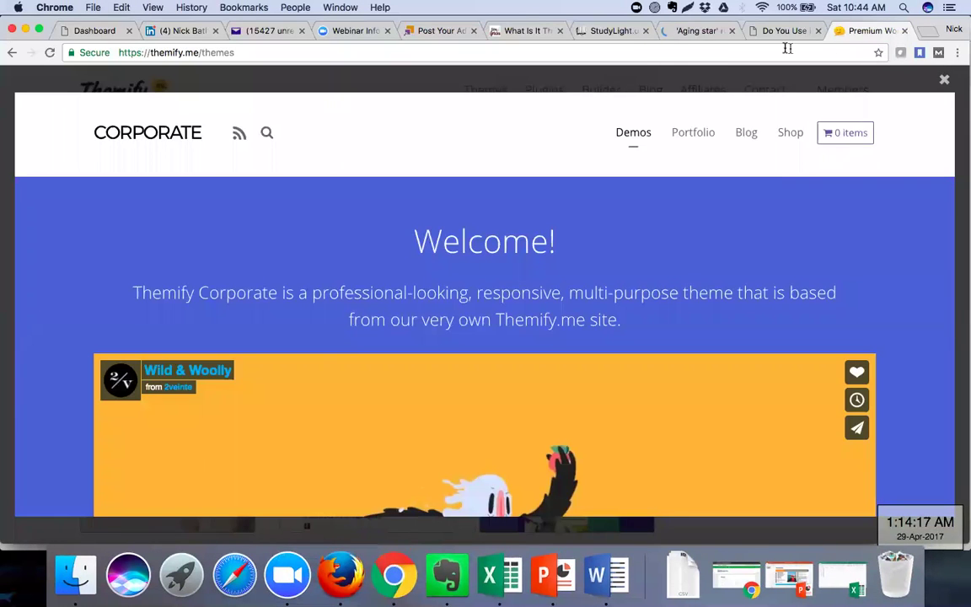
Close the unneeded article tab and the StudyLight tab
{"action": "left_click", "coordinate": [560, 31]}
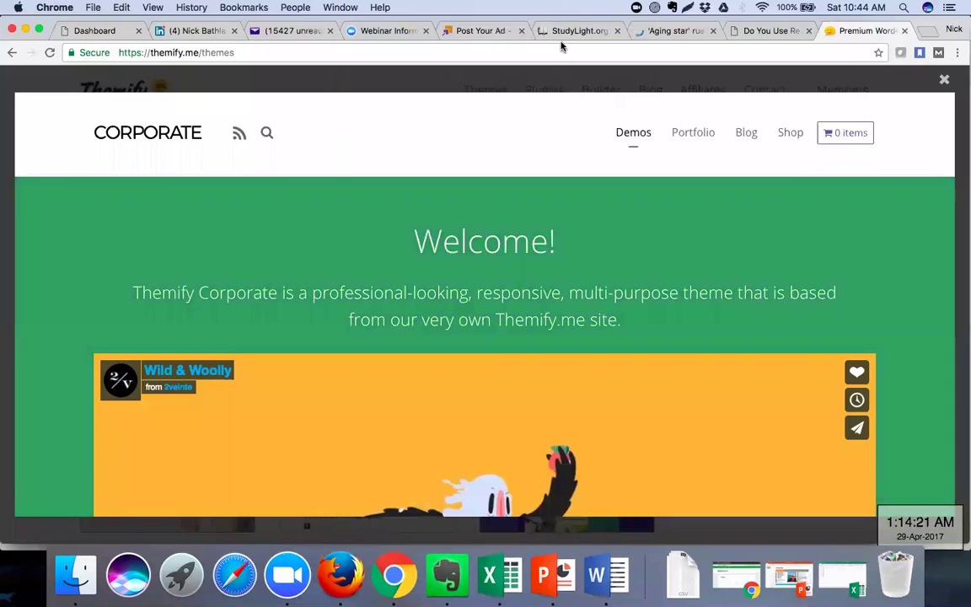
{"action": "left_click", "coordinate": [617, 32]}
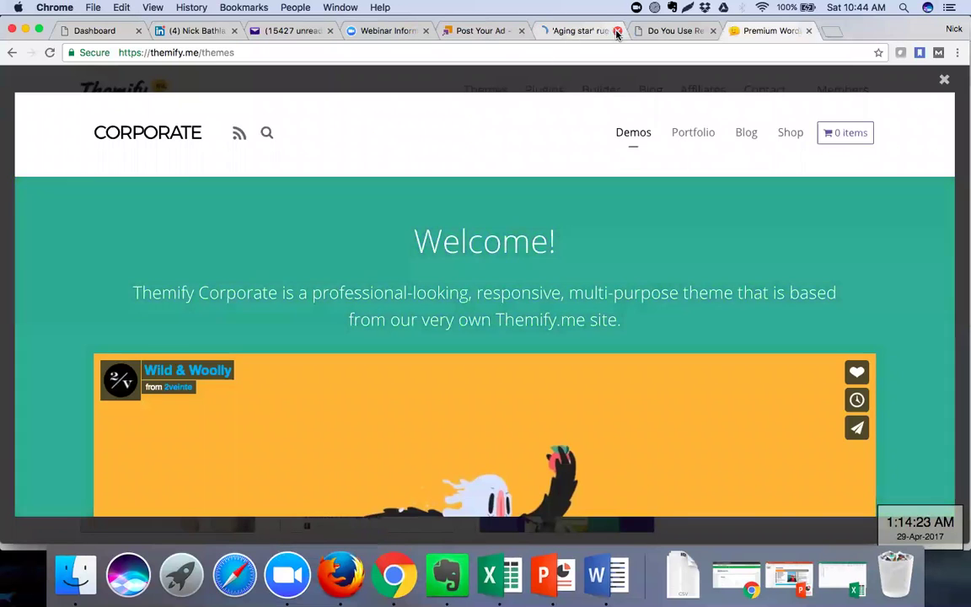
{"action": "left_click", "coordinate": [595, 34]}
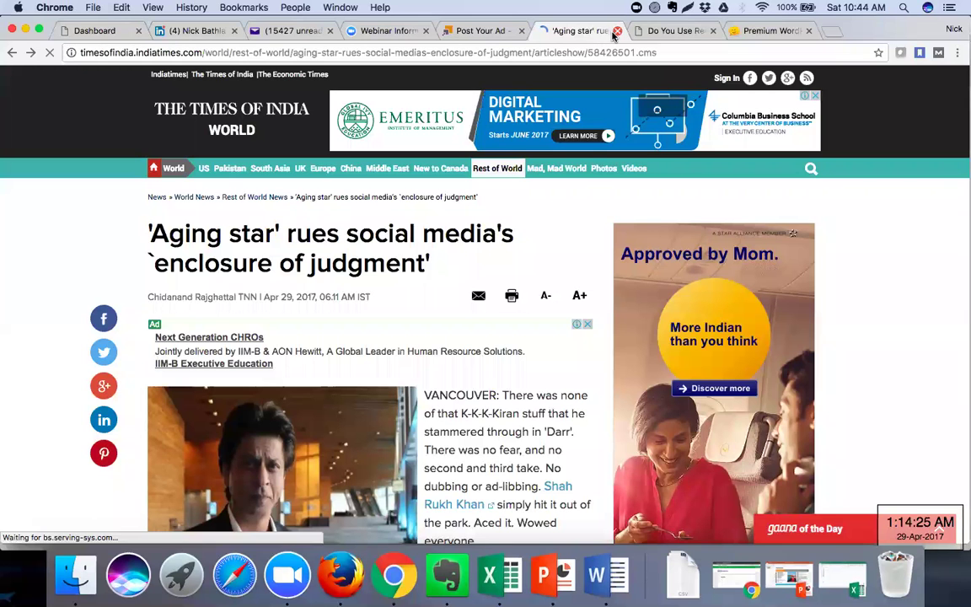
Load the pasted Mobile Friendly Test URL in the Responsive Design Checker tab
{"action": "left_click", "coordinate": [661, 31]}
{"action": "left_click", "coordinate": [659, 54]}
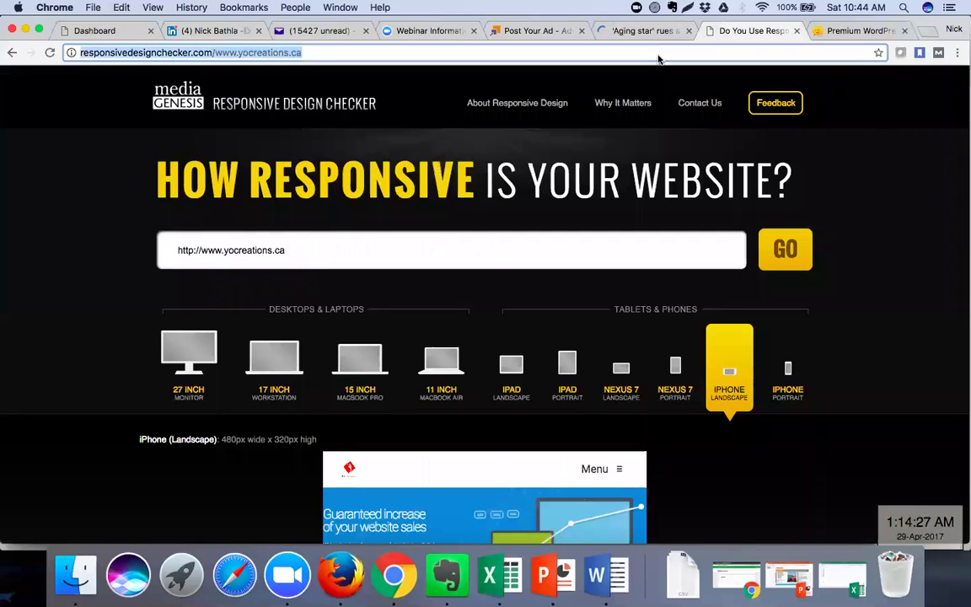
{"action": "type", "text": "https://search.google.com/search-console/mobile-friendly?utm_source=psi&utm_medium=link&utm_campaign=psi-ux-banner&hl=en-US"}
{"action": "key", "text": "Return"}
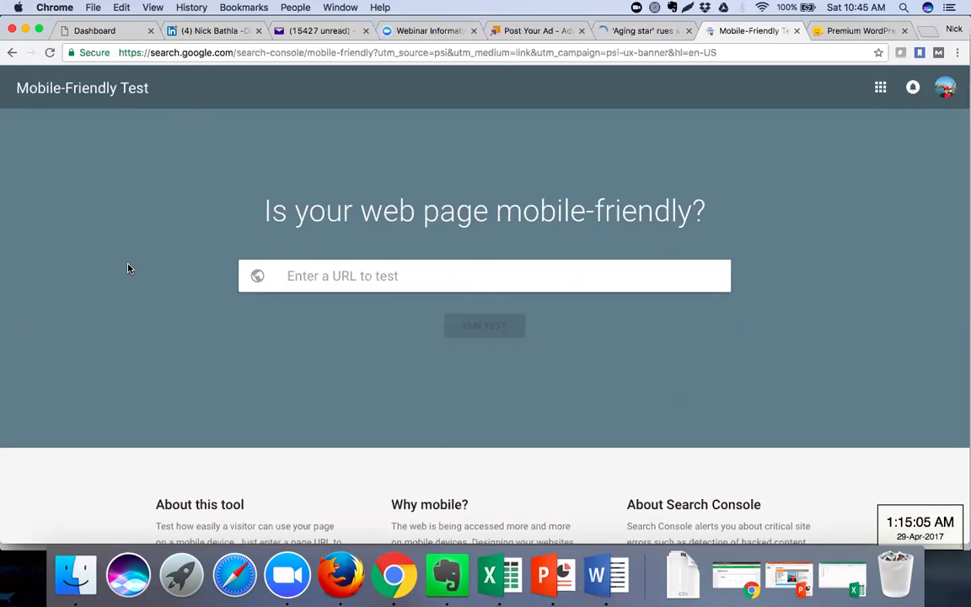
{"action": "scroll", "coordinate": [129, 269], "scroll_direction": "down", "scroll_amount": 3}
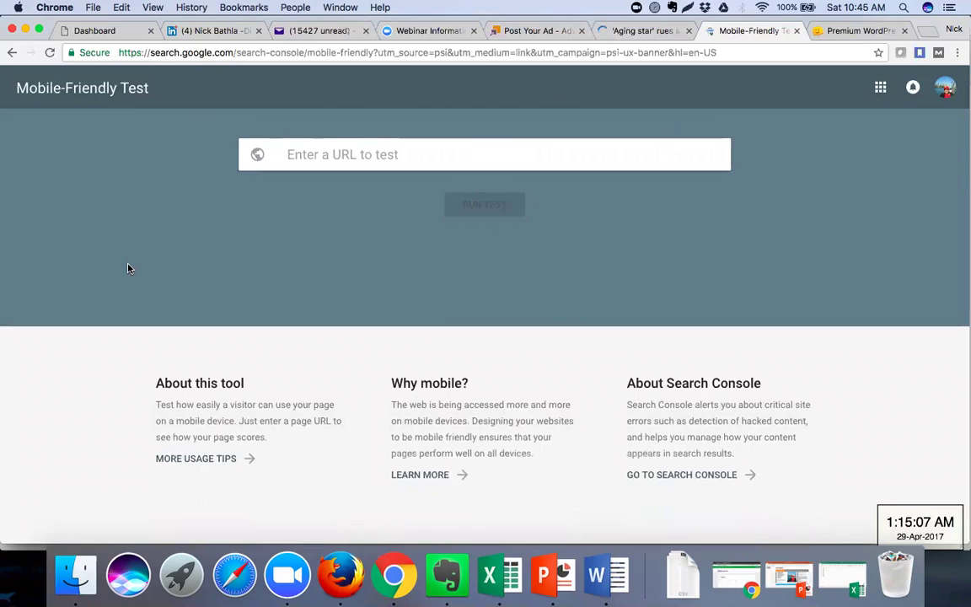
{"action": "scroll", "coordinate": [128, 268], "scroll_direction": "up", "scroll_amount": 3}
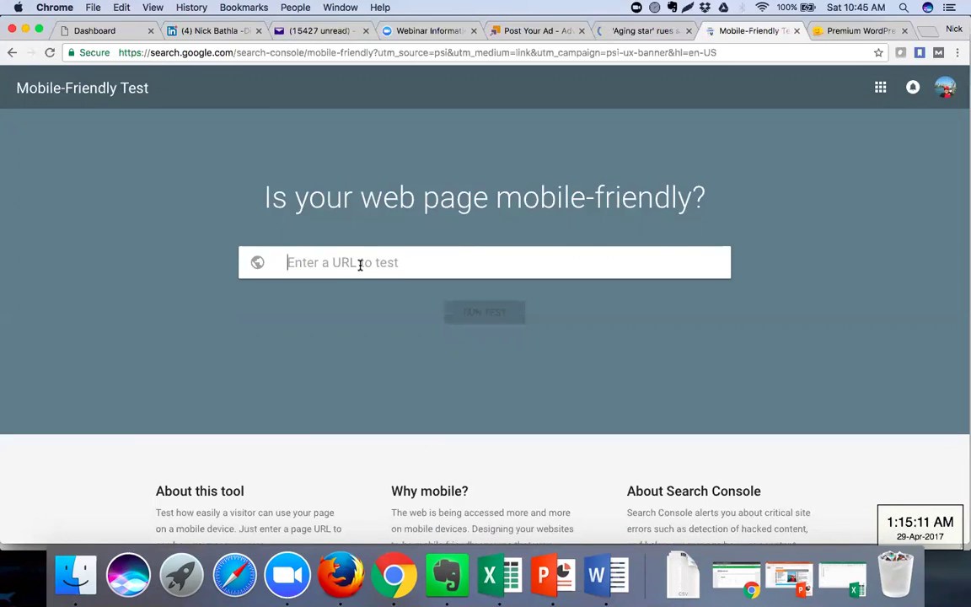
{"action": "type", "text": "h"}
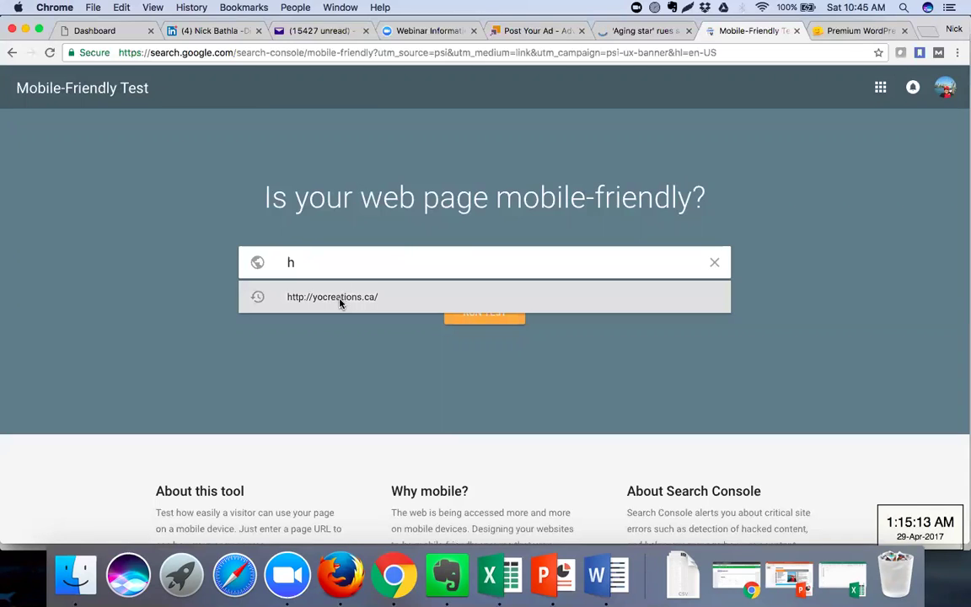
{"action": "left_click", "coordinate": [341, 299]}
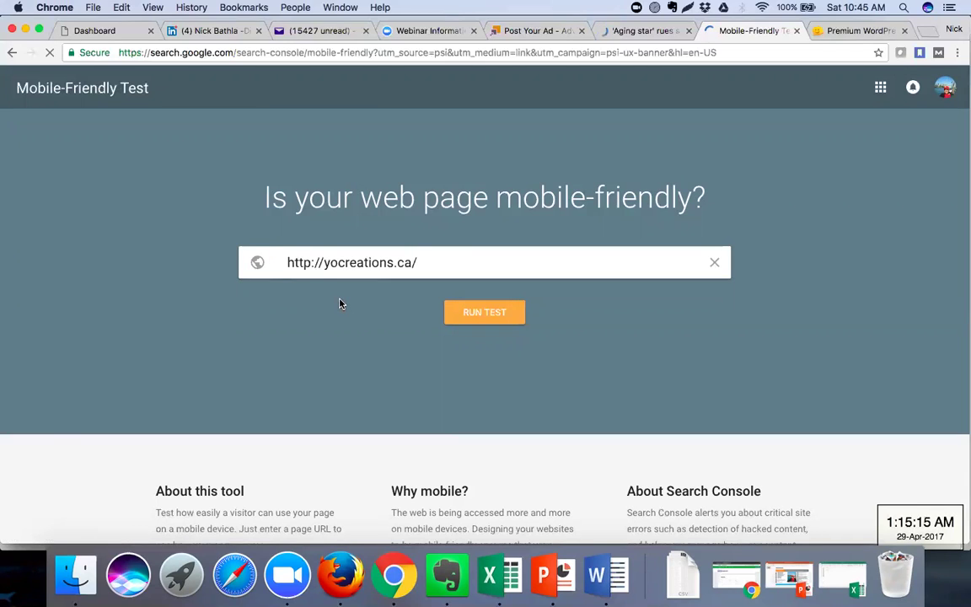
{"action": "left_click", "coordinate": [452, 313]}
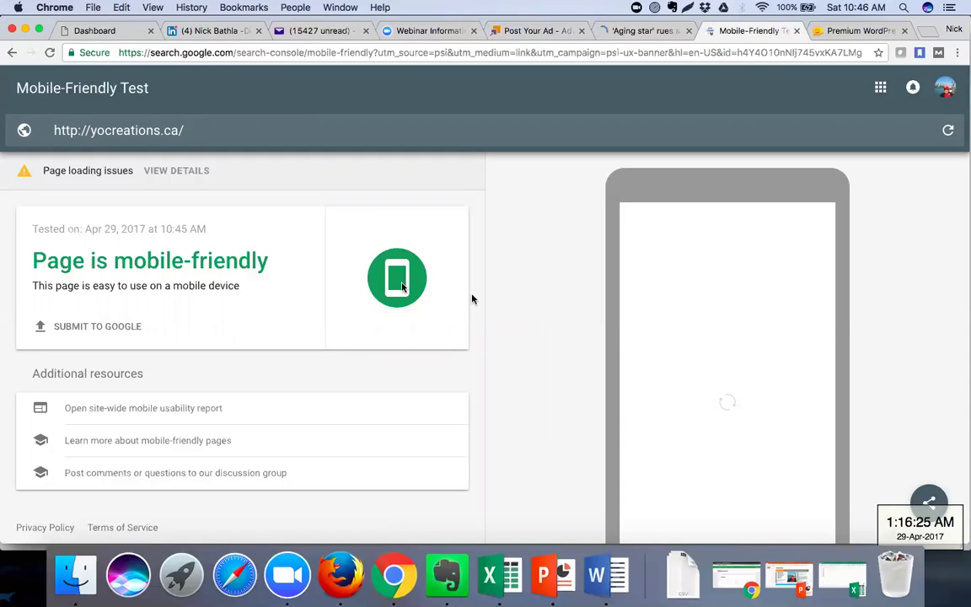
View the page loading details and scroll through the 36 resources that couldn't load
{"action": "left_click", "coordinate": [178, 171]}
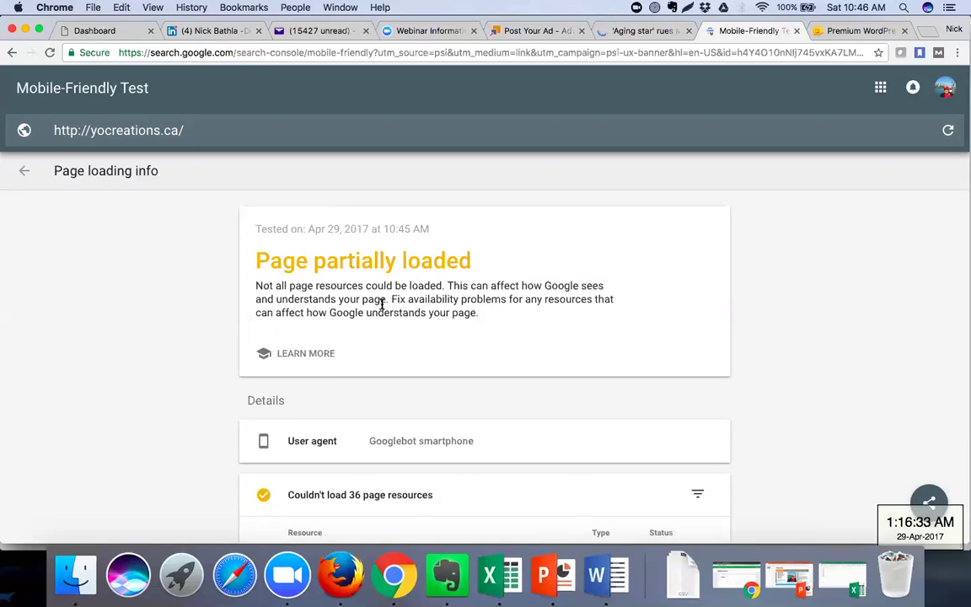
{"action": "scroll", "coordinate": [382, 305], "scroll_direction": "down", "scroll_amount": 2}
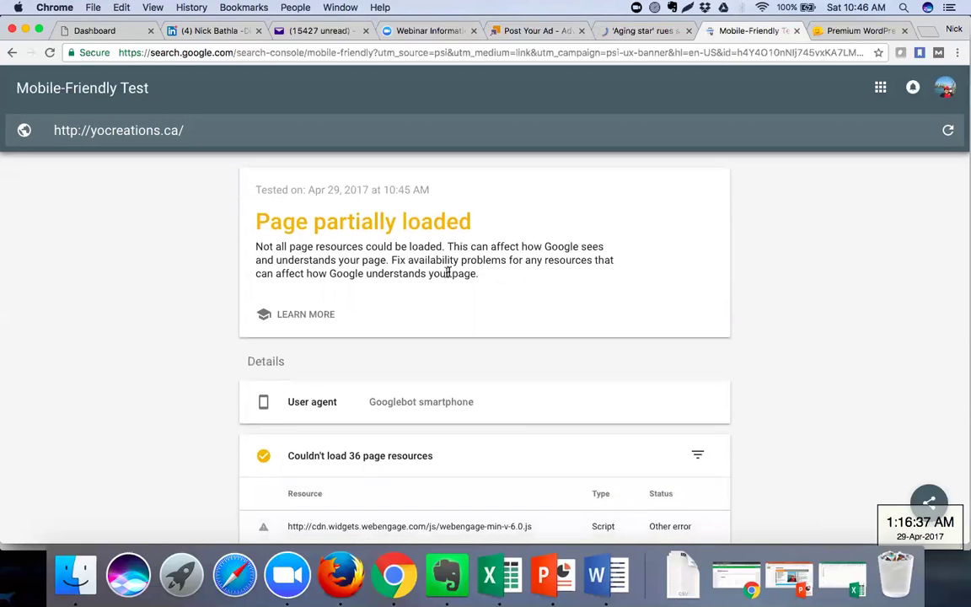
{"action": "scroll", "coordinate": [498, 296], "scroll_direction": "down", "scroll_amount": 5}
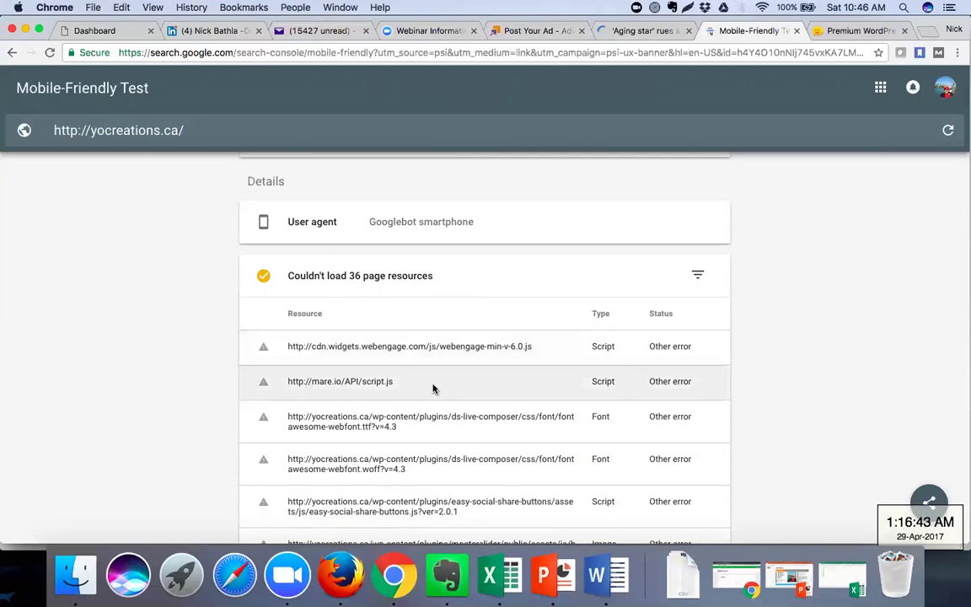
{"action": "scroll", "coordinate": [430, 371], "scroll_direction": "down", "scroll_amount": 2}
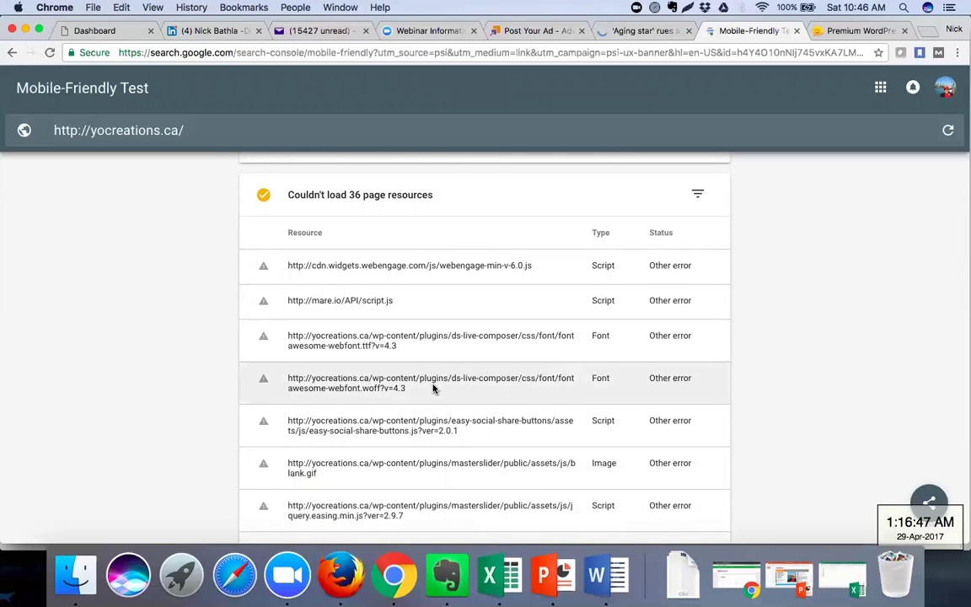
{"action": "scroll", "coordinate": [433, 388], "scroll_direction": "down", "scroll_amount": 5}
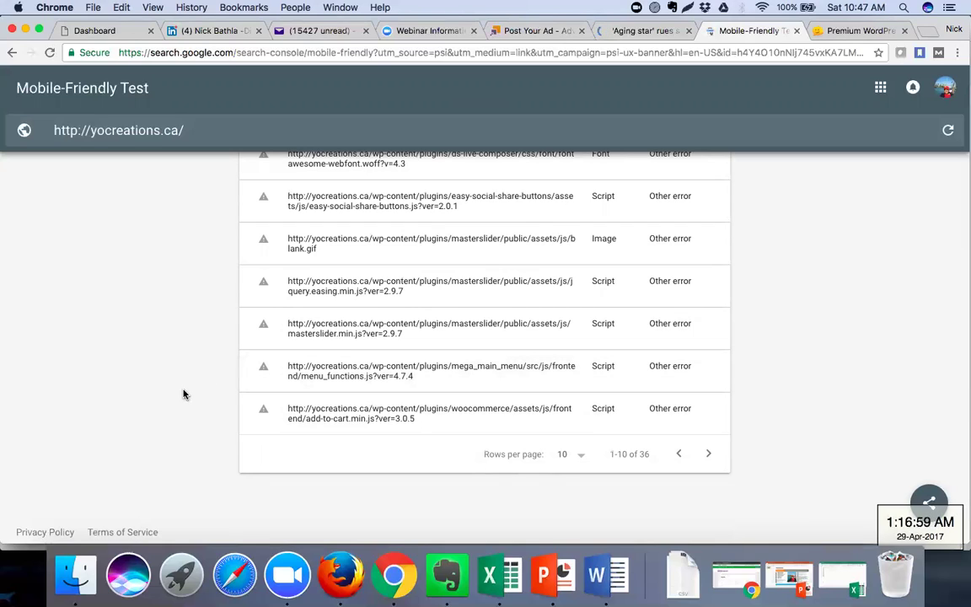
{"action": "scroll", "coordinate": [184, 394], "scroll_direction": "up", "scroll_amount": 10}
{"action": "scroll", "coordinate": [184, 394], "scroll_direction": "up", "scroll_amount": 2}
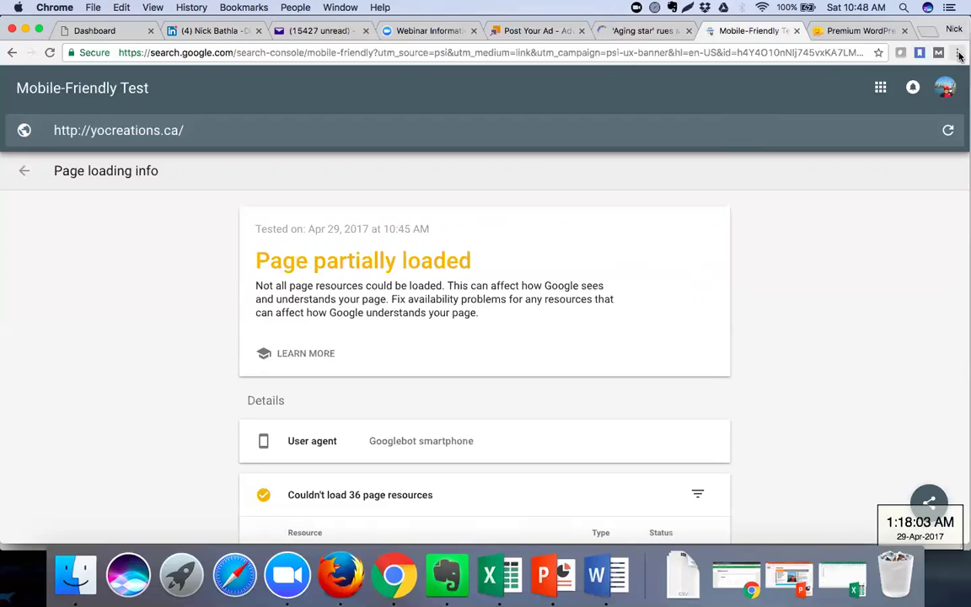
Return to the test result, then go to the Themify themes tab and close the Corporate demo
{"action": "left_click", "coordinate": [958, 54]}
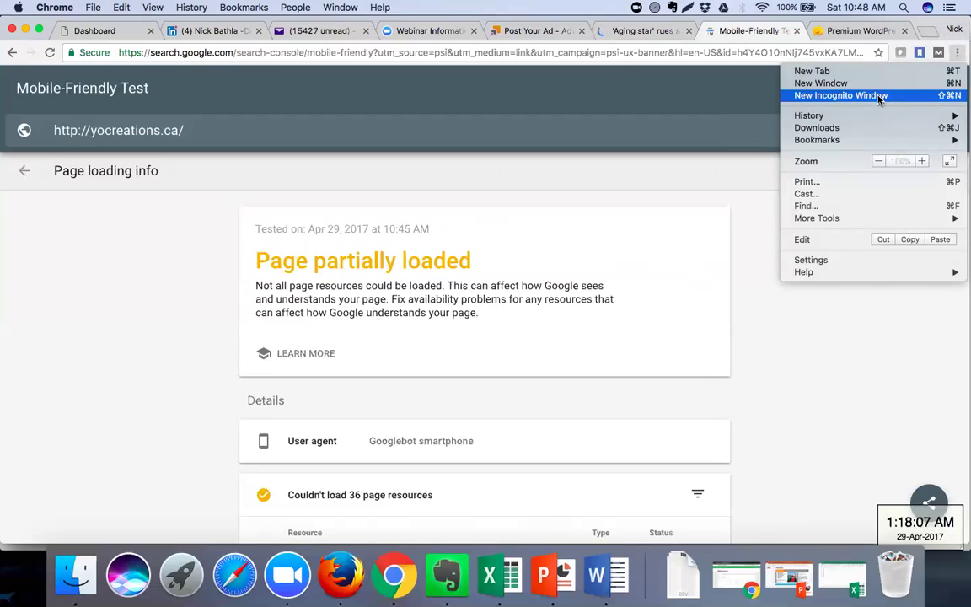
{"action": "left_click", "coordinate": [908, 364]}
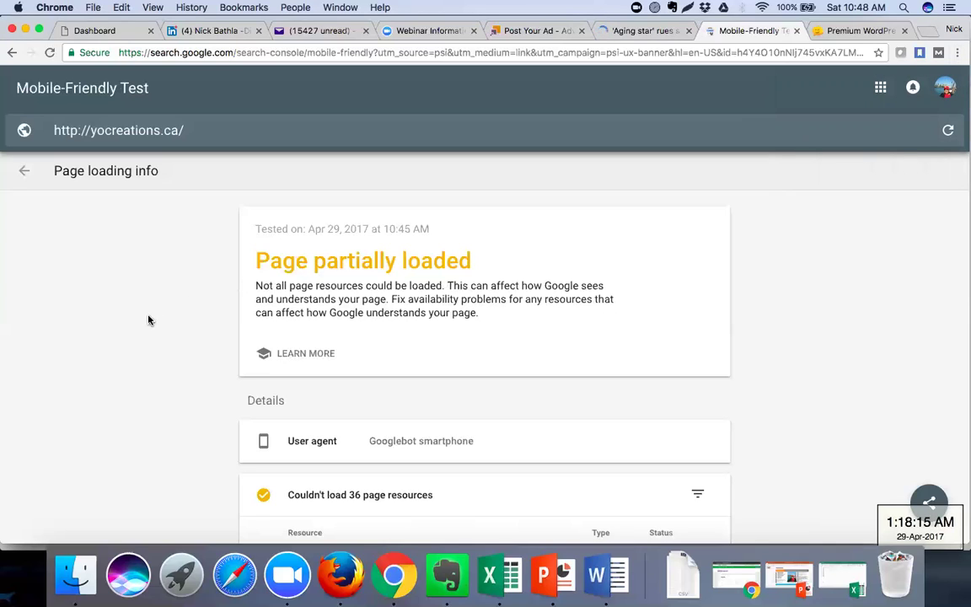
{"action": "left_click", "coordinate": [8, 53]}
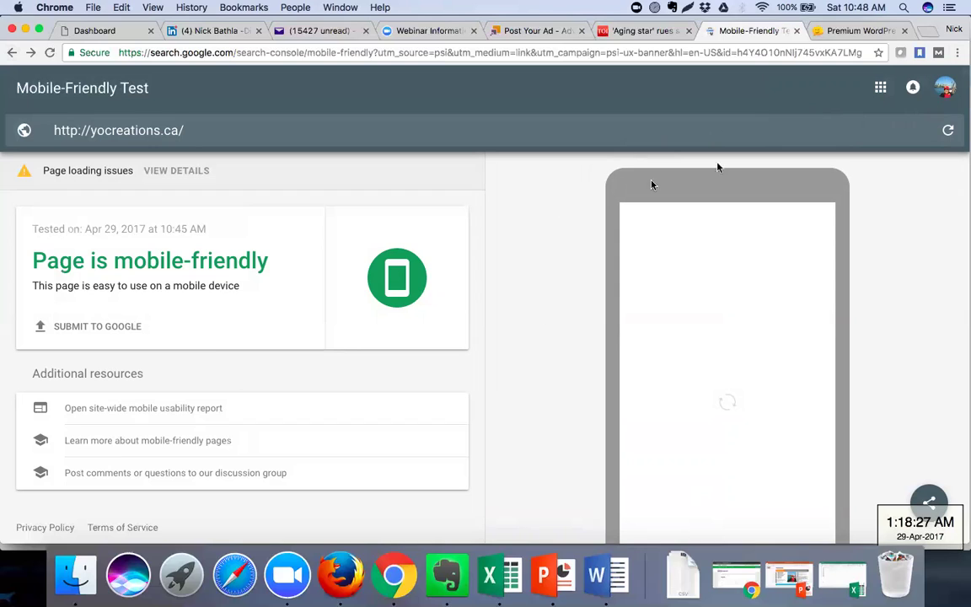
{"action": "scroll", "coordinate": [505, 245], "scroll_direction": "down", "scroll_amount": 3}
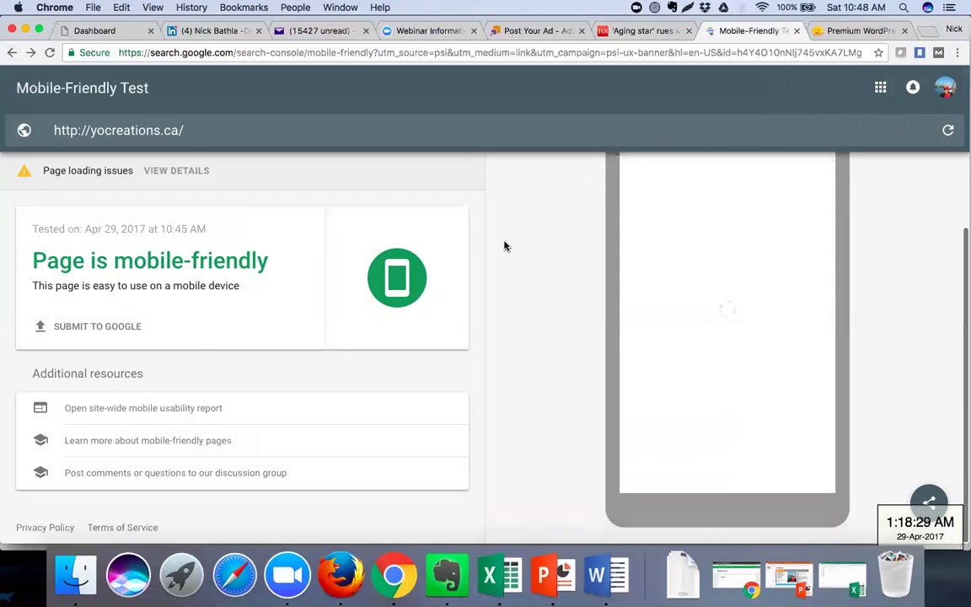
{"action": "scroll", "coordinate": [504, 245], "scroll_direction": "up", "scroll_amount": 3}
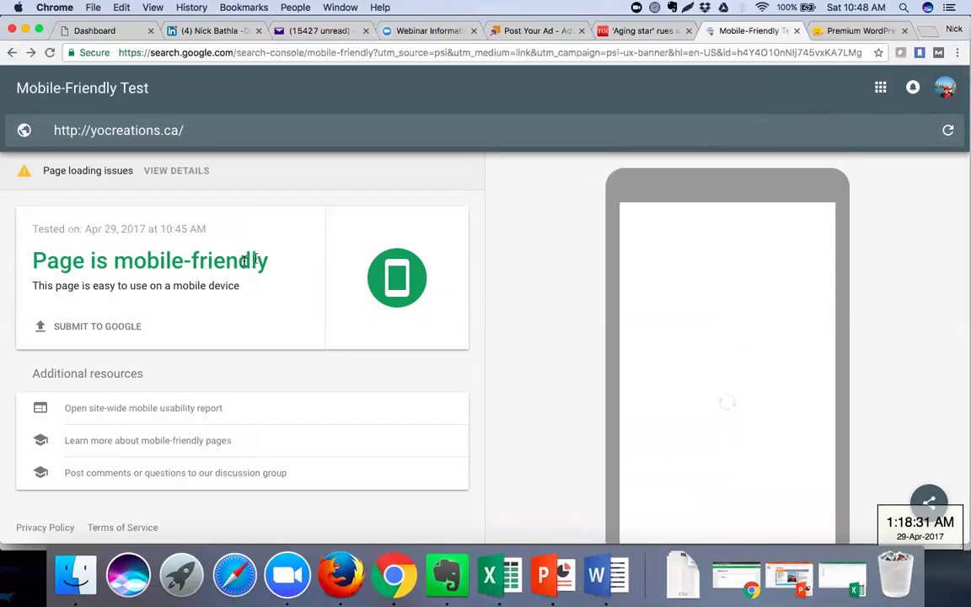
{"action": "left_click", "coordinate": [850, 31]}
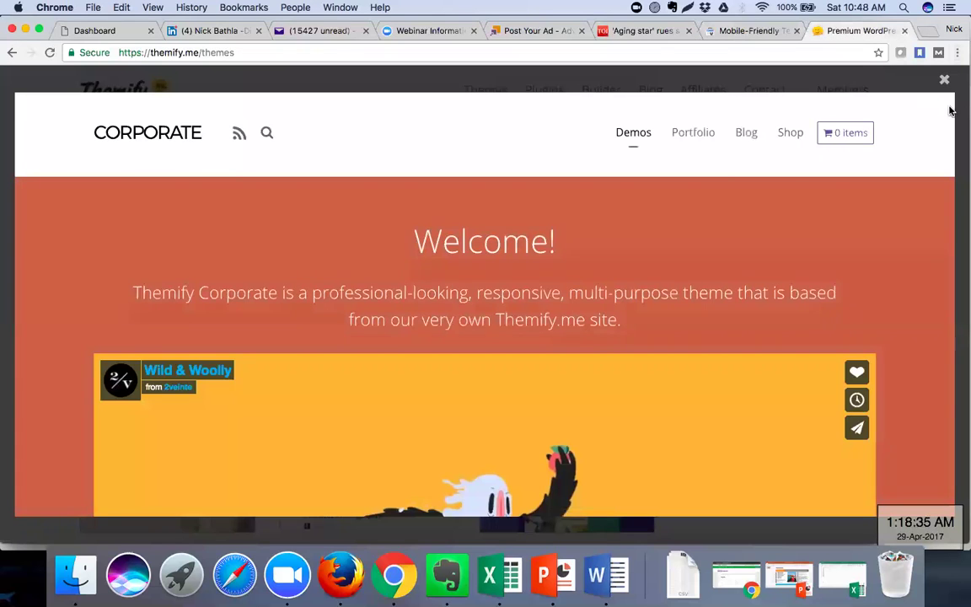
{"action": "left_click", "coordinate": [944, 80]}
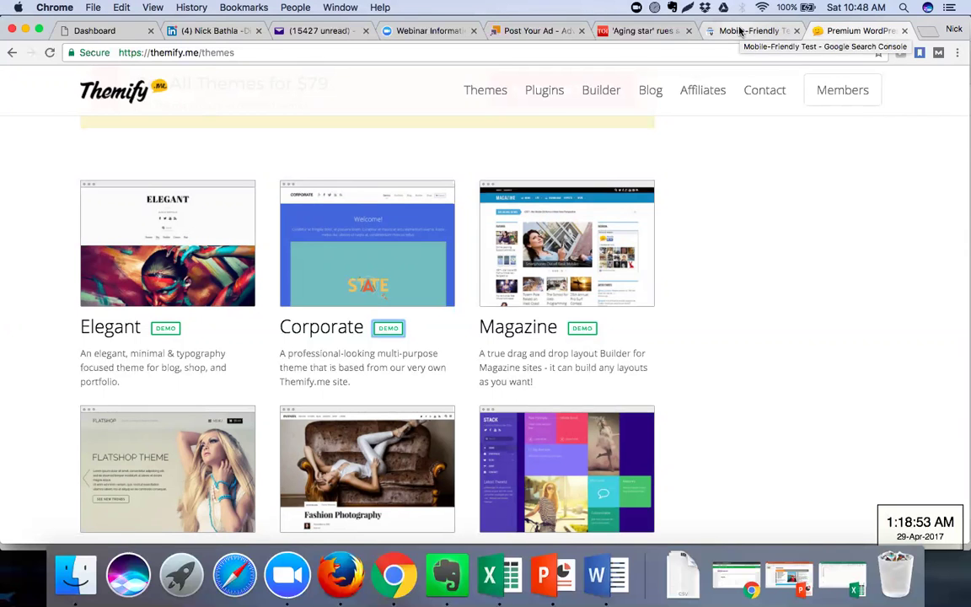
Bring the Word notes forward and scroll down to the SEO Tools links
{"action": "left_click", "coordinate": [596, 576]}
{"action": "scroll", "coordinate": [425, 411], "scroll_direction": "down", "scroll_amount": 5}
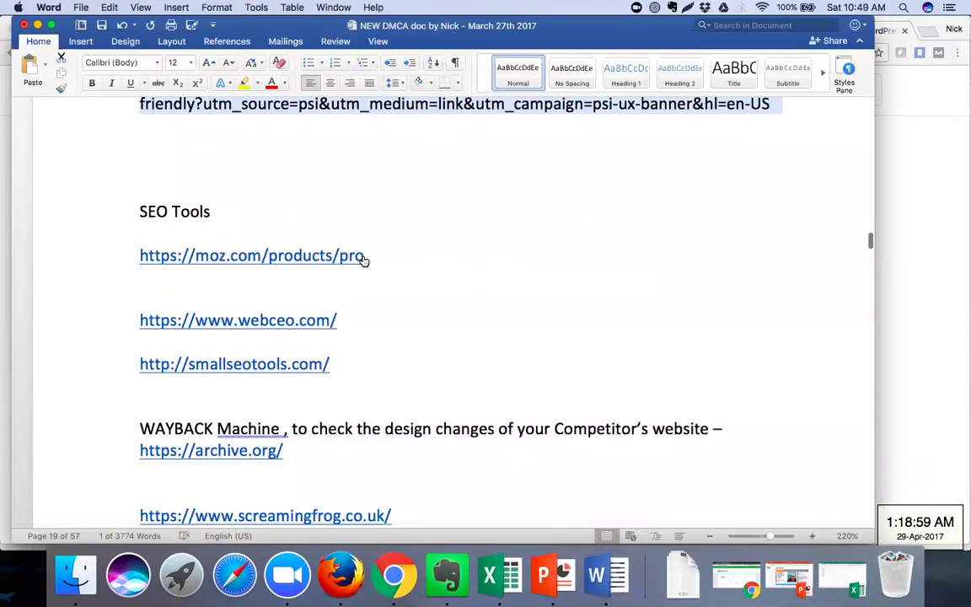
{"action": "left_click", "coordinate": [335, 264]}
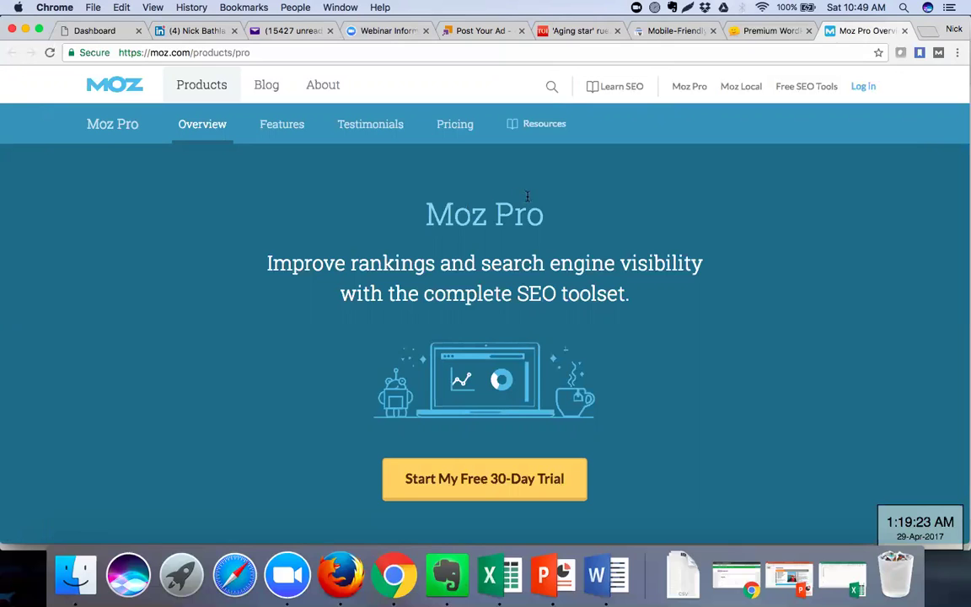
Start the Moz Pro free 30-day trial and begin entering an email address
{"action": "left_click", "coordinate": [441, 480]}
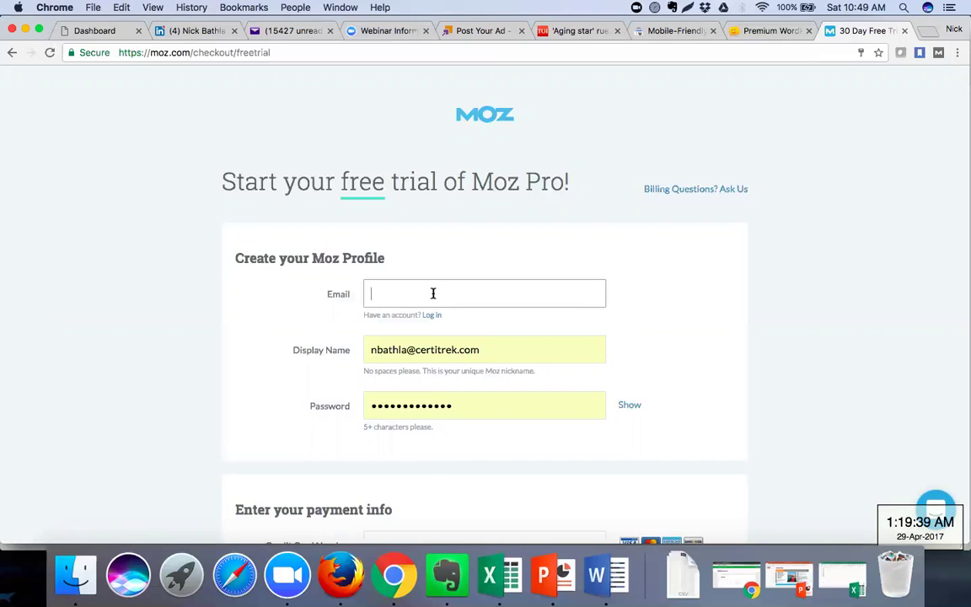
{"action": "type", "text": "n"}
{"action": "key", "text": "BackSpace"}
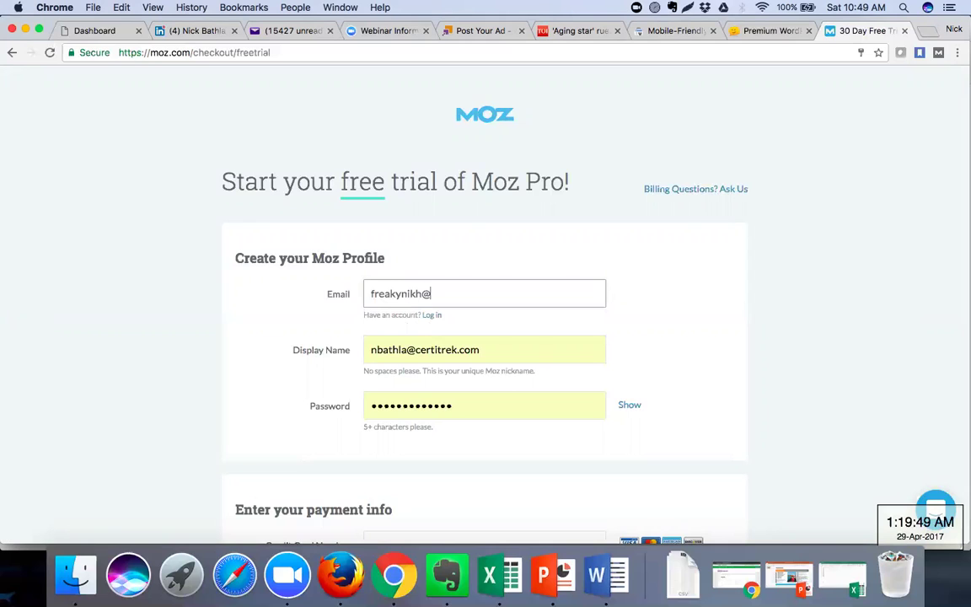
Scroll through the checkout form for Moz Pro Standard ($0 today) and back to the top
{"action": "scroll", "coordinate": [165, 369], "scroll_direction": "down", "scroll_amount": 5}
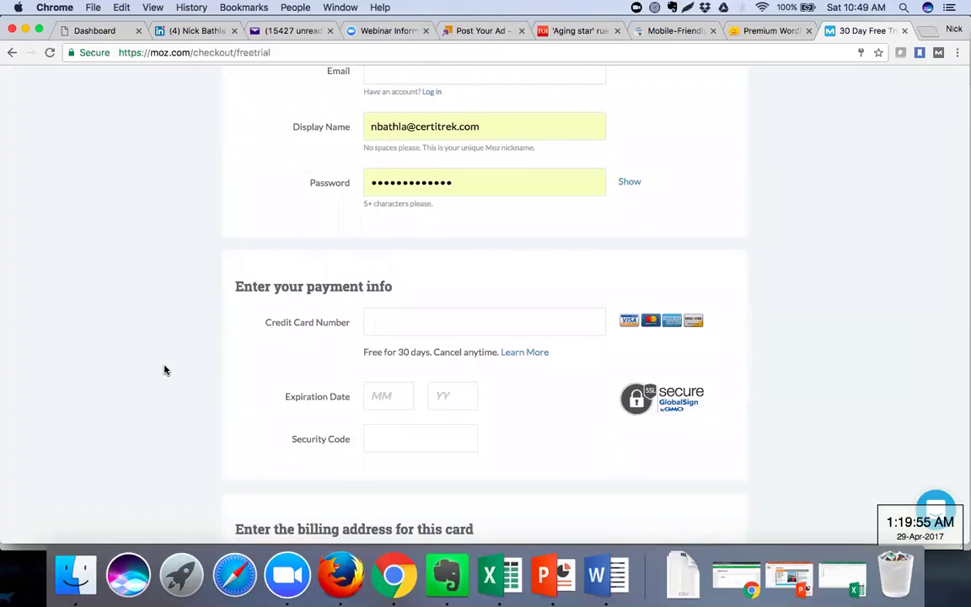
{"action": "scroll", "coordinate": [165, 369], "scroll_direction": "down", "scroll_amount": 2}
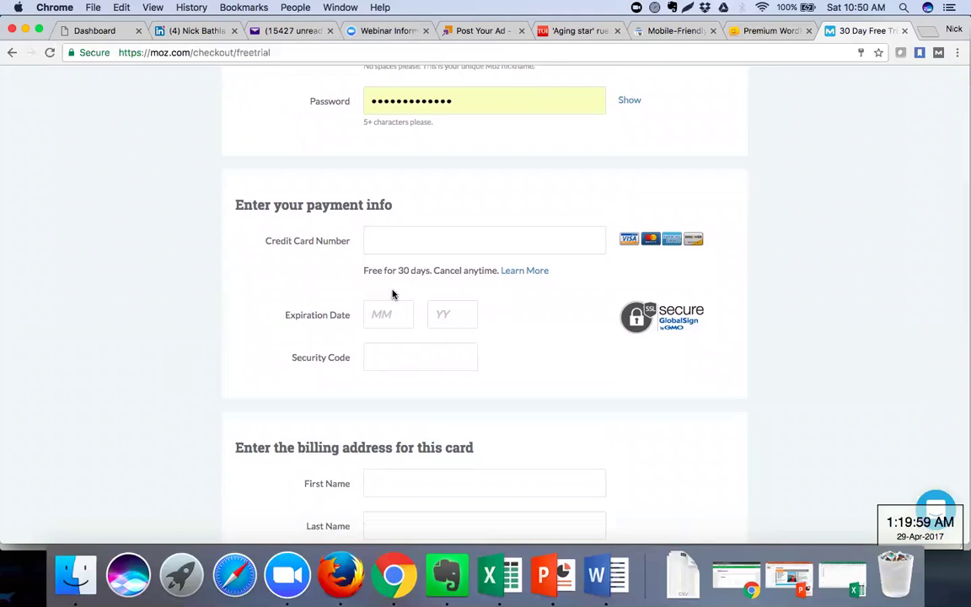
{"action": "scroll", "coordinate": [392, 292], "scroll_direction": "down", "scroll_amount": 3}
{"action": "scroll", "coordinate": [392, 294], "scroll_direction": "down", "scroll_amount": 10}
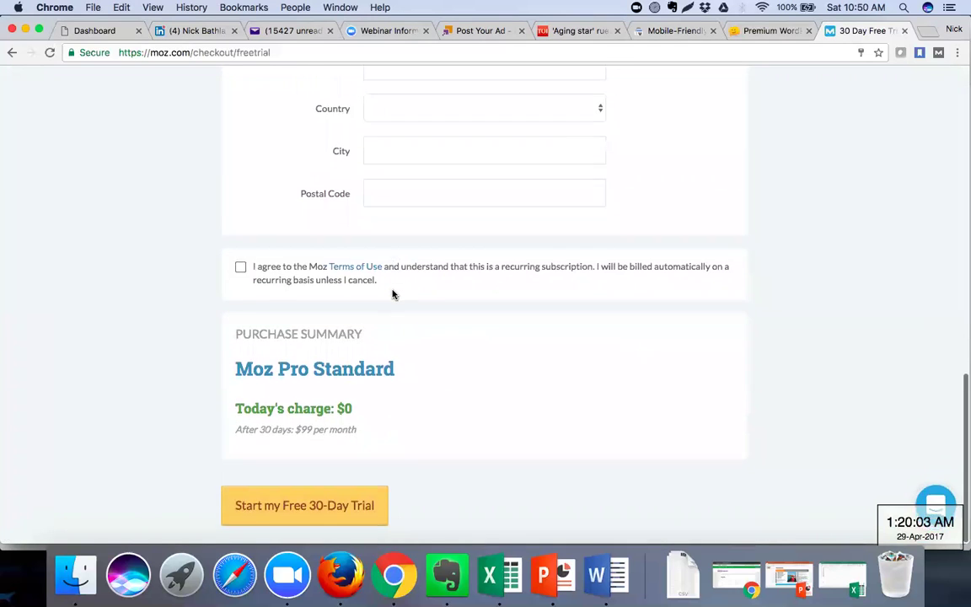
{"action": "scroll", "coordinate": [392, 295], "scroll_direction": "up", "scroll_amount": 1}
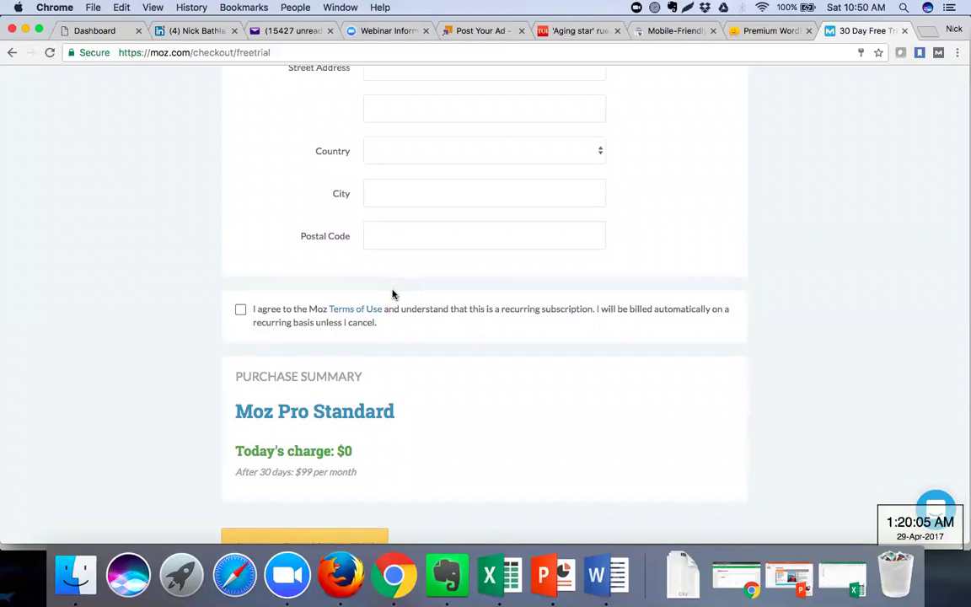
{"action": "scroll", "coordinate": [392, 294], "scroll_direction": "up", "scroll_amount": 10}
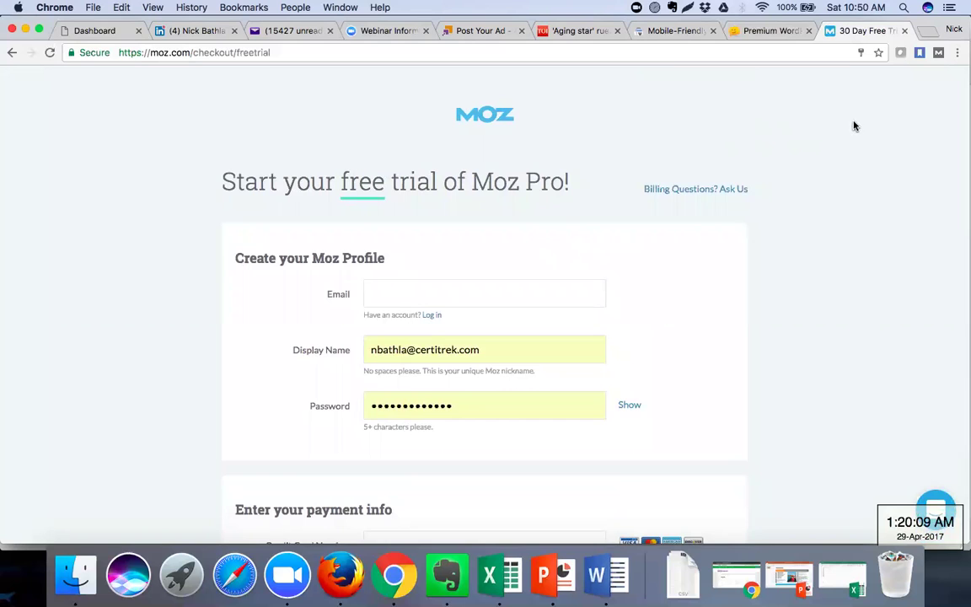
{"action": "left_click", "coordinate": [10, 54]}
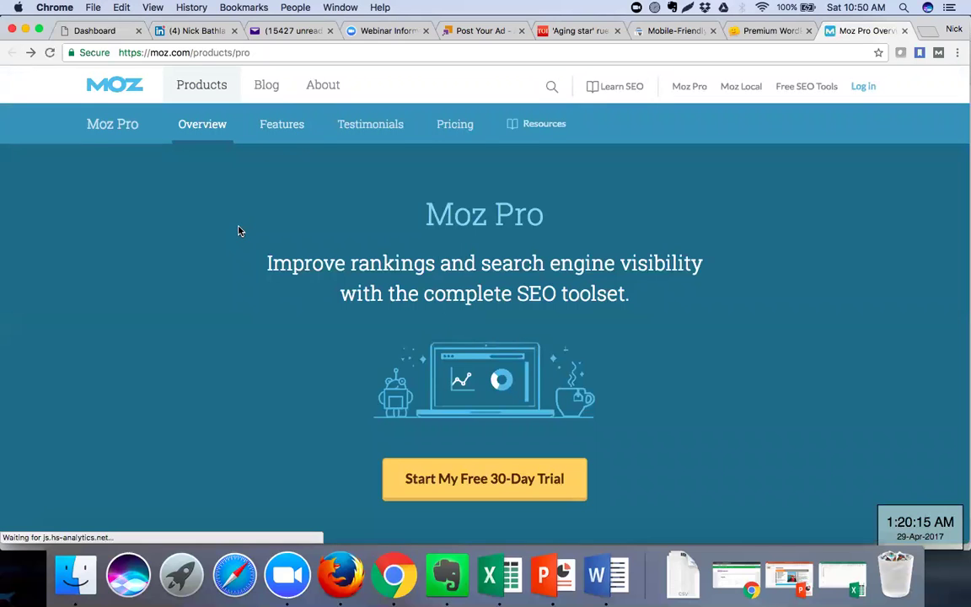
{"action": "scroll", "coordinate": [238, 231], "scroll_direction": "down", "scroll_amount": 5}
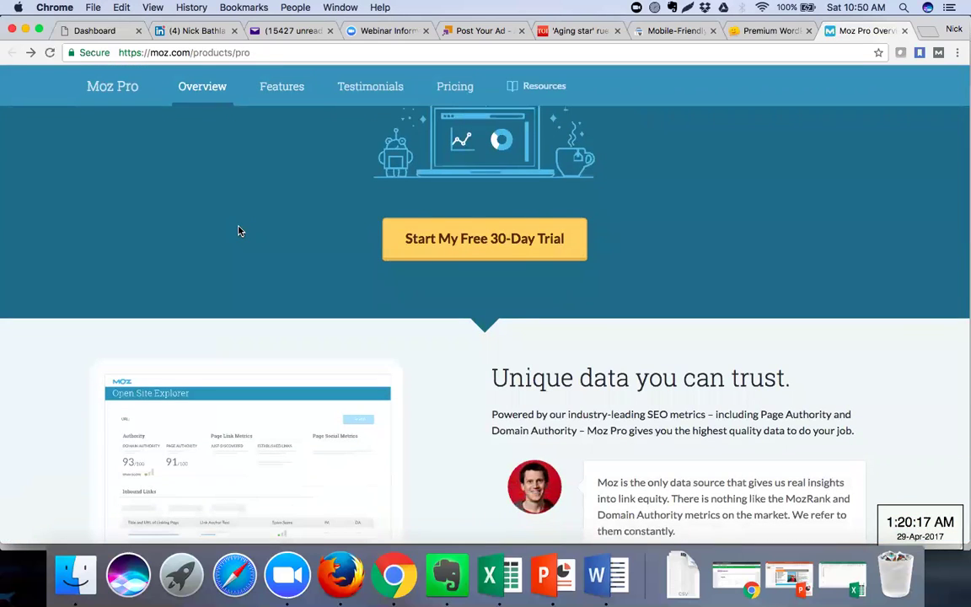
{"action": "scroll", "coordinate": [239, 230], "scroll_direction": "down", "scroll_amount": 3}
{"action": "scroll", "coordinate": [239, 230], "scroll_direction": "down", "scroll_amount": 2}
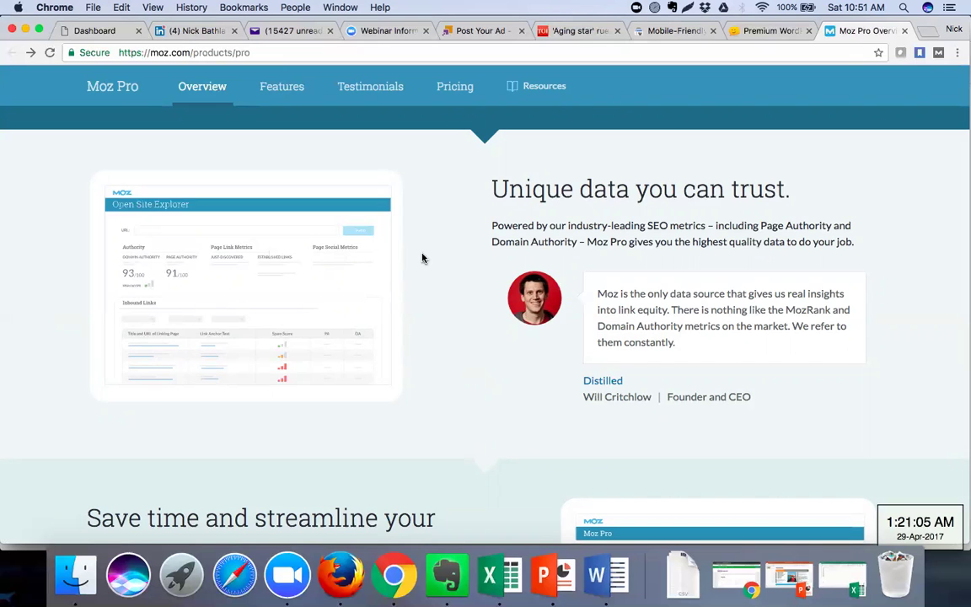
{"action": "scroll", "coordinate": [423, 258], "scroll_direction": "down", "scroll_amount": 5}
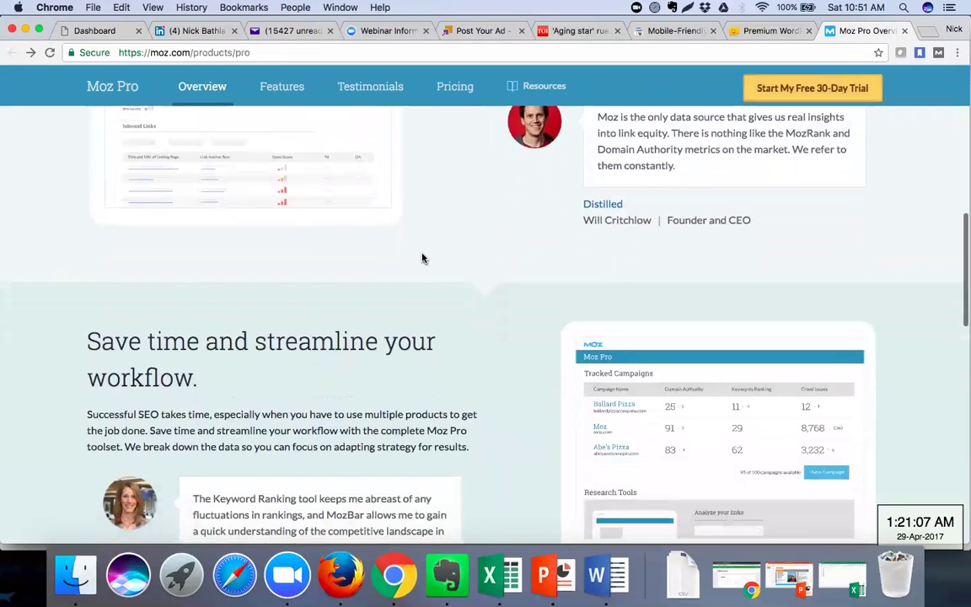
{"action": "scroll", "coordinate": [422, 258], "scroll_direction": "down", "scroll_amount": 3}
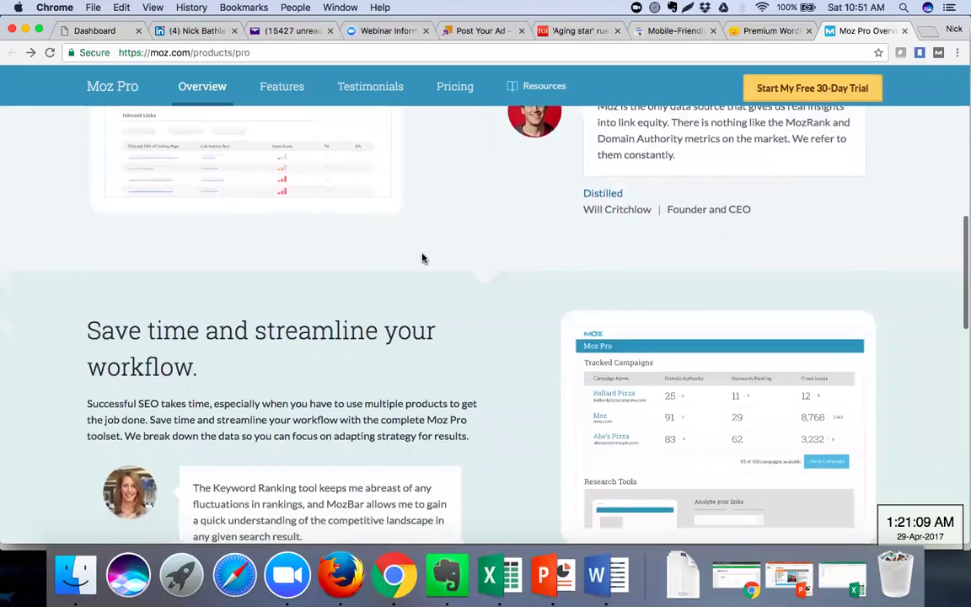
{"action": "scroll", "coordinate": [422, 258], "scroll_direction": "down", "scroll_amount": 3}
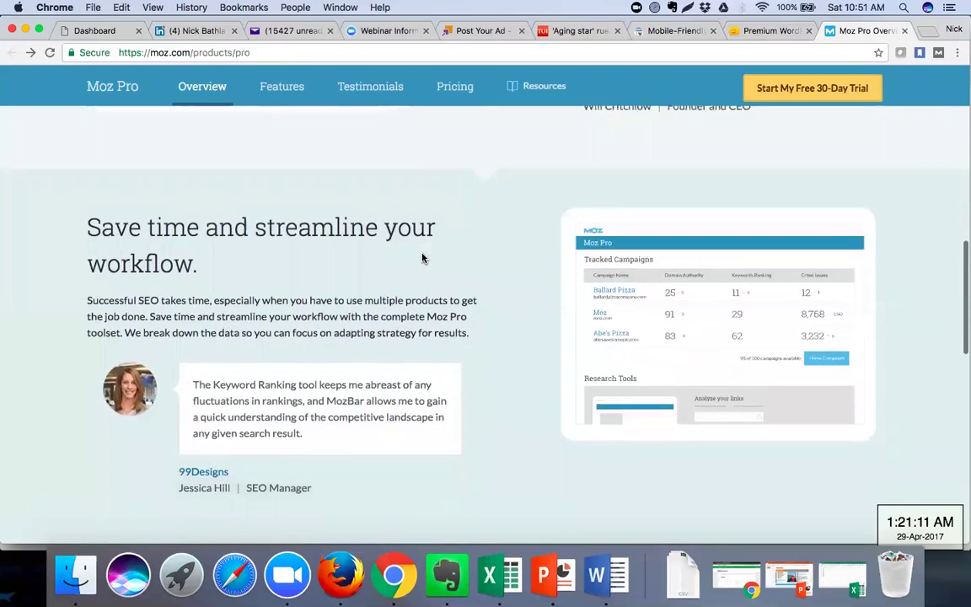
{"action": "scroll", "coordinate": [423, 255], "scroll_direction": "down", "scroll_amount": 2}
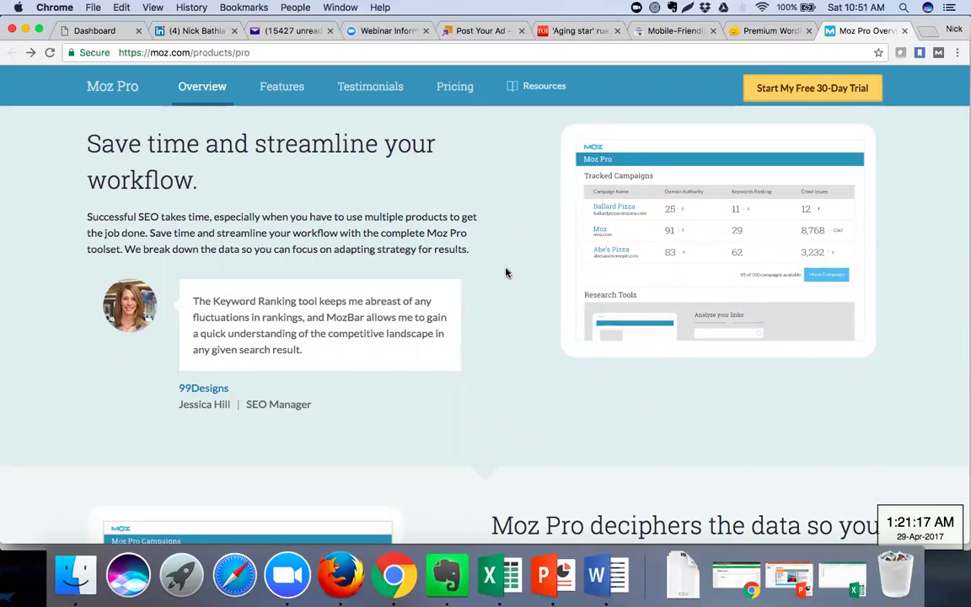
{"action": "scroll", "coordinate": [507, 273], "scroll_direction": "down", "scroll_amount": 3}
{"action": "scroll", "coordinate": [506, 272], "scroll_direction": "down", "scroll_amount": 3}
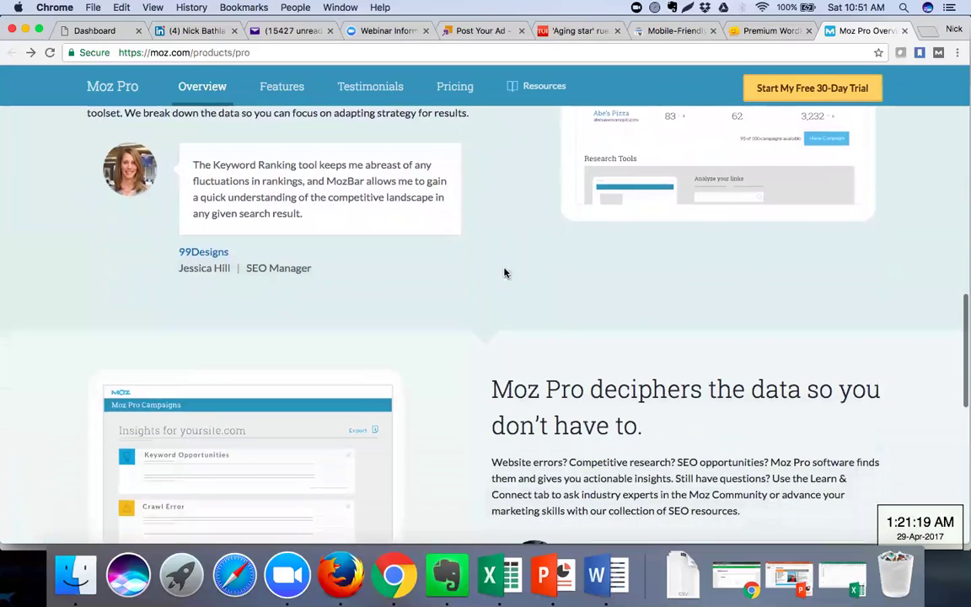
{"action": "scroll", "coordinate": [505, 272], "scroll_direction": "down", "scroll_amount": 5}
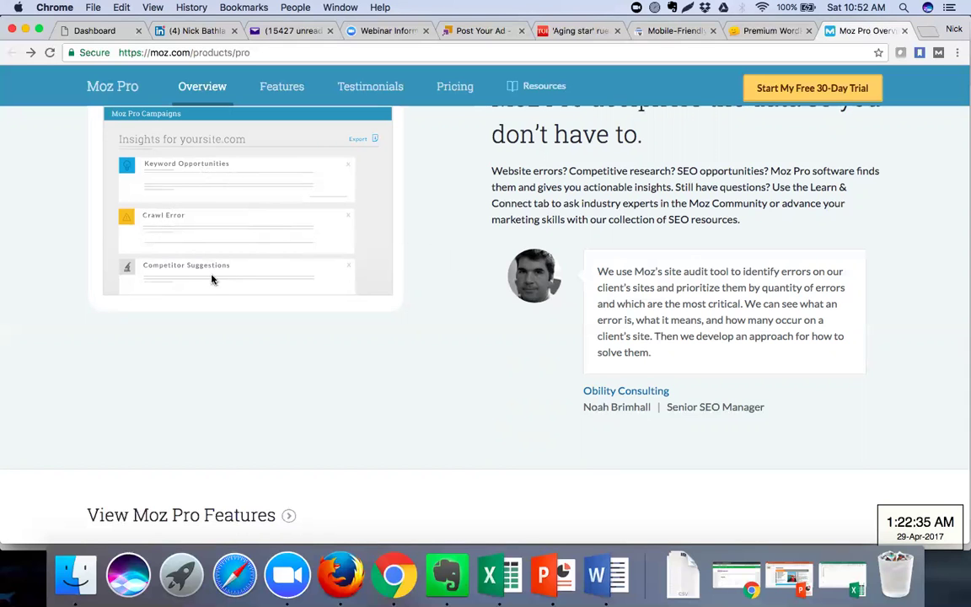
{"action": "scroll", "coordinate": [322, 323], "scroll_direction": "down", "scroll_amount": 2}
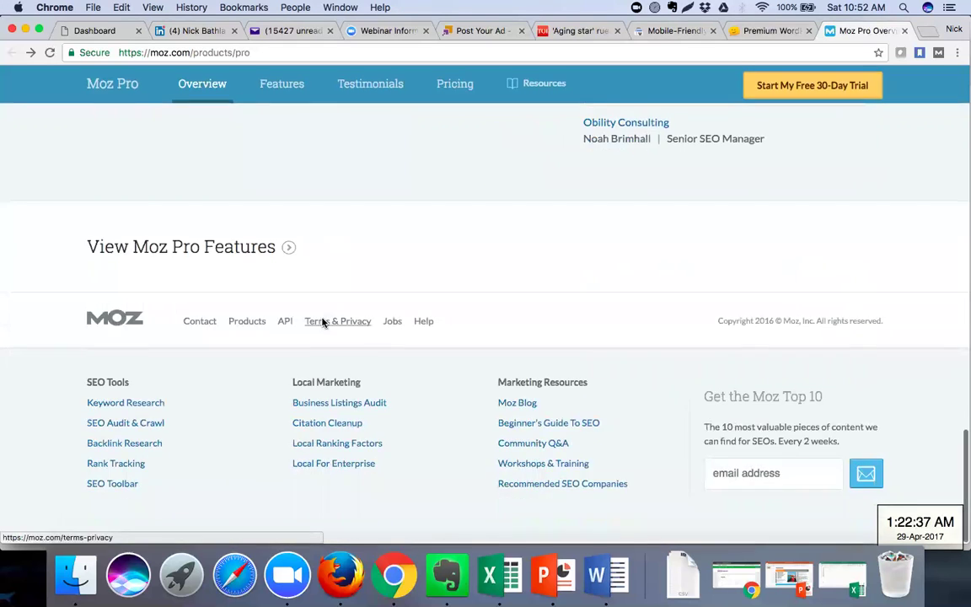
{"action": "scroll", "coordinate": [310, 282], "scroll_direction": "up", "scroll_amount": 1}
Open the Moz Pro Features page and scroll through its Rankings section
{"action": "left_click", "coordinate": [289, 253]}
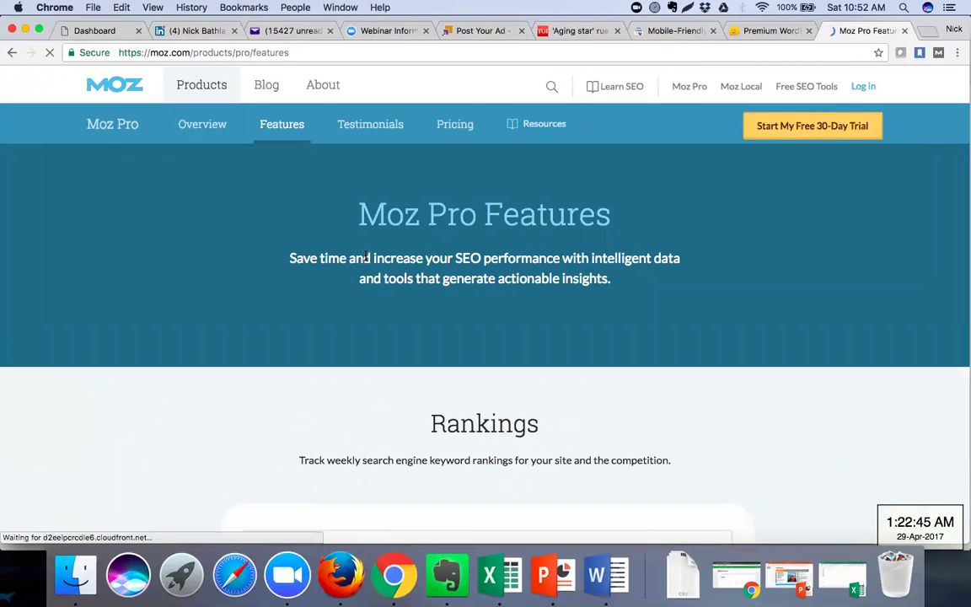
{"action": "scroll", "coordinate": [494, 274], "scroll_direction": "down", "scroll_amount": 5}
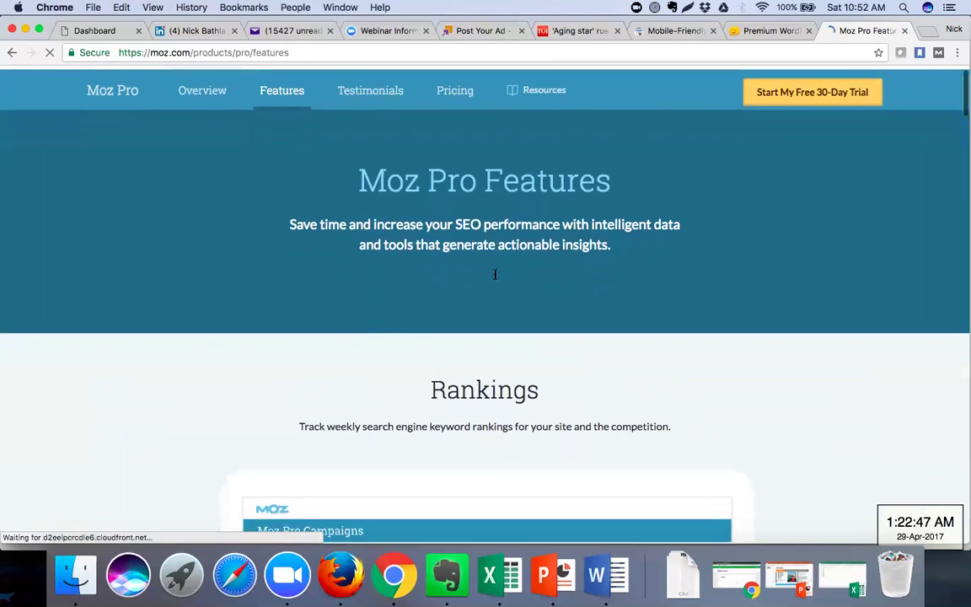
{"action": "scroll", "coordinate": [495, 275], "scroll_direction": "down", "scroll_amount": 2}
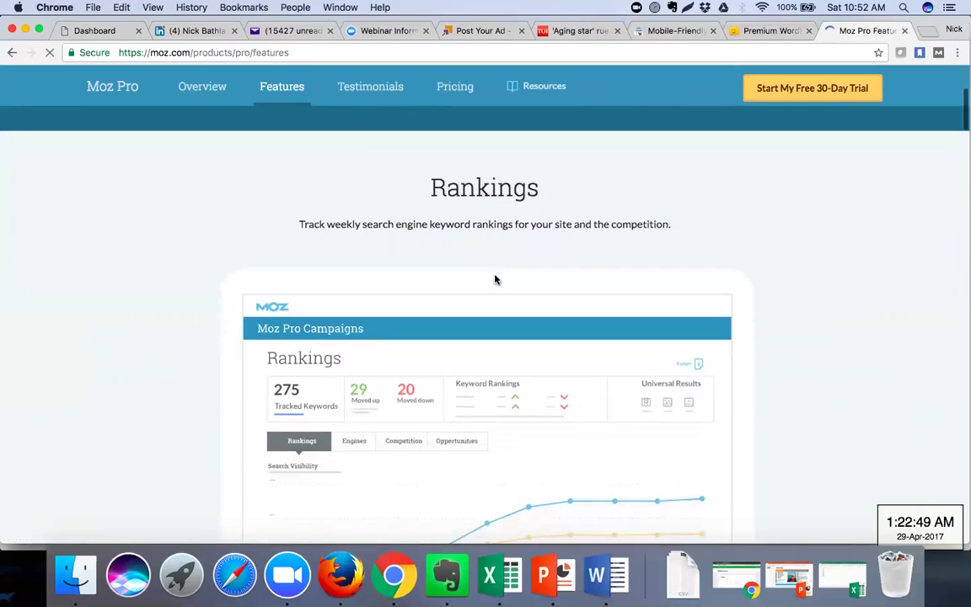
{"action": "scroll", "coordinate": [494, 280], "scroll_direction": "down", "scroll_amount": 2}
{"action": "scroll", "coordinate": [495, 280], "scroll_direction": "down", "scroll_amount": 1}
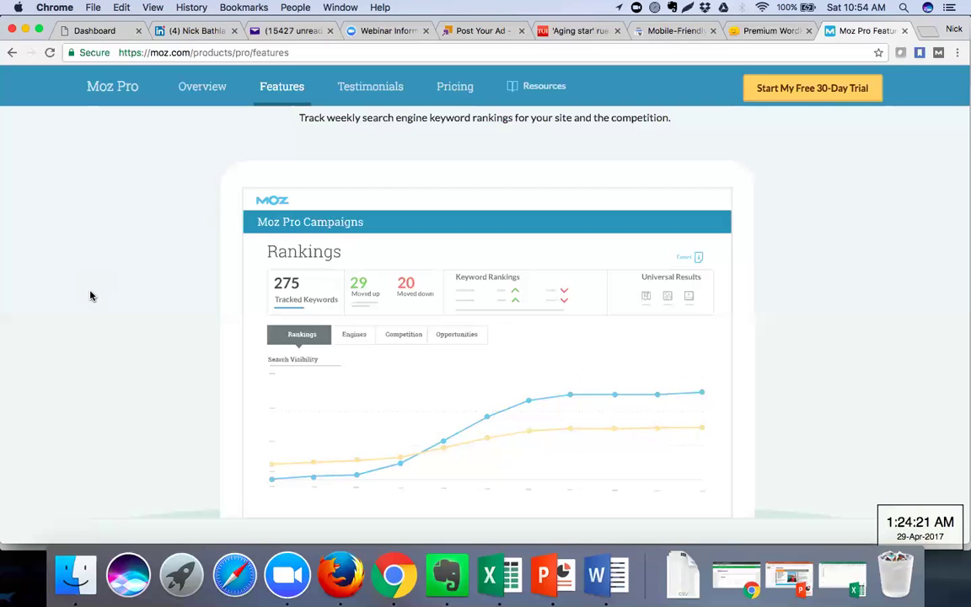
Continue through the Keyword Research and Links sections, including Open Site Explorer
{"action": "scroll", "coordinate": [91, 295], "scroll_direction": "down", "scroll_amount": 8}
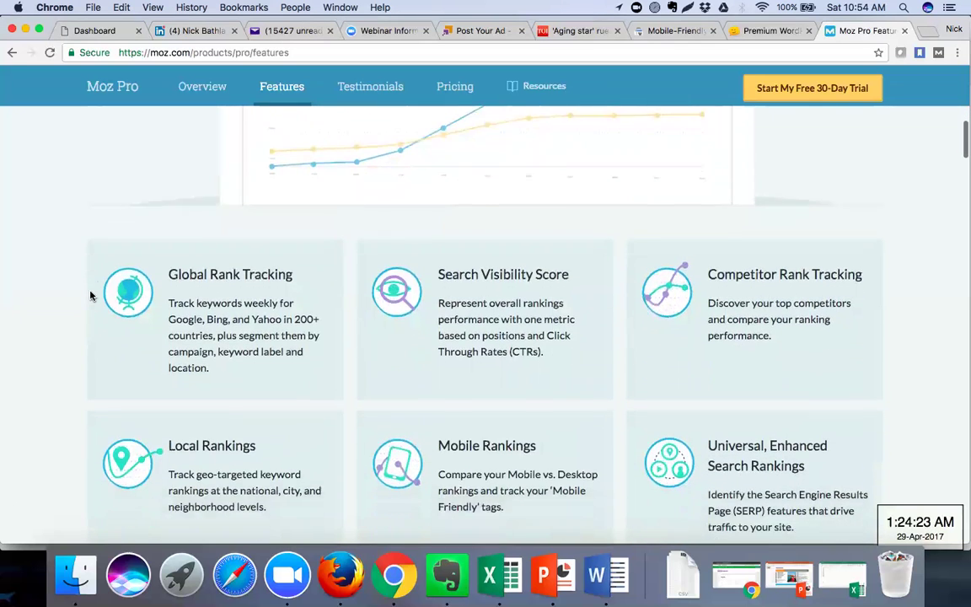
{"action": "scroll", "coordinate": [91, 295], "scroll_direction": "down", "scroll_amount": 2}
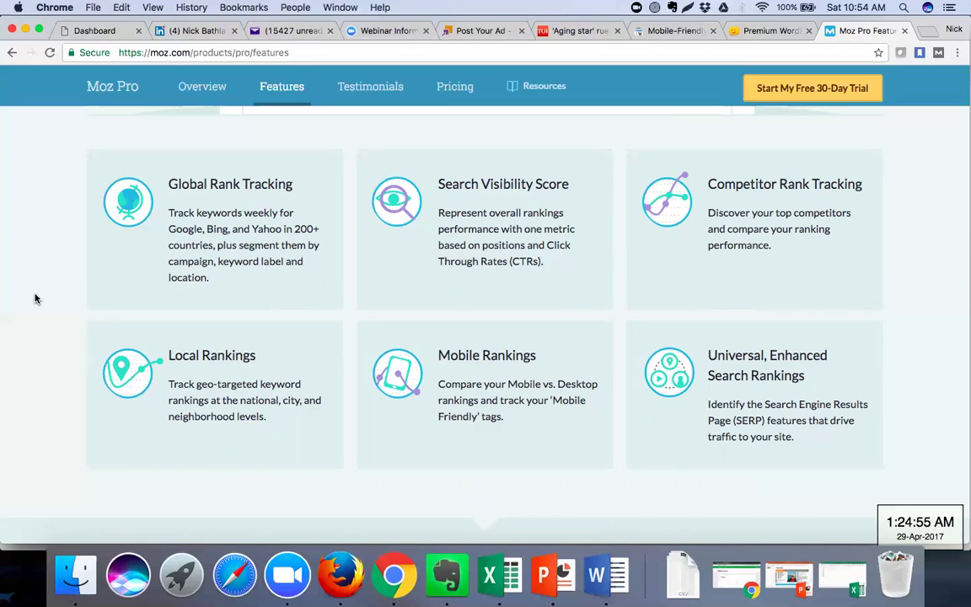
{"action": "scroll", "coordinate": [35, 299], "scroll_direction": "down", "scroll_amount": 8}
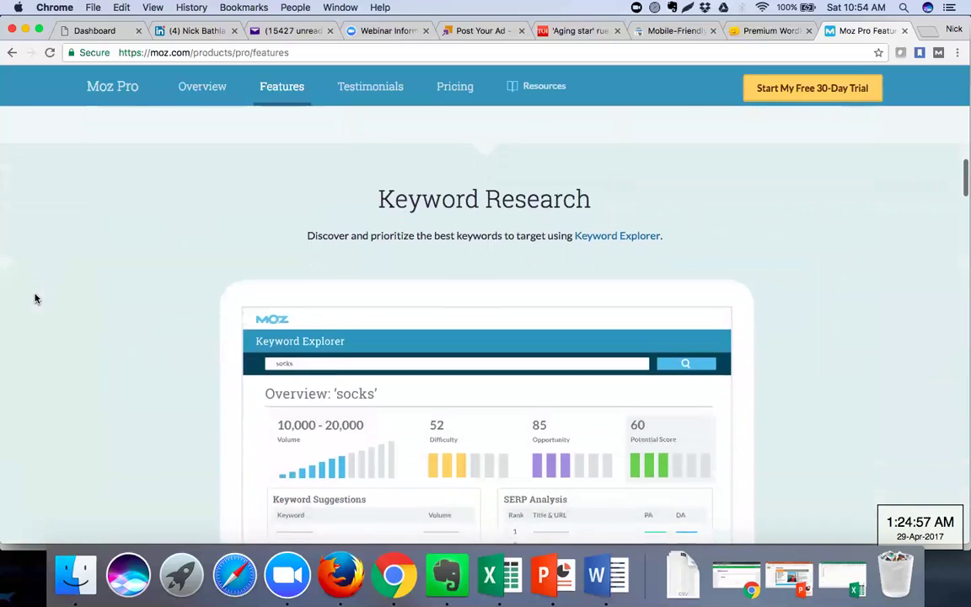
{"action": "scroll", "coordinate": [36, 298], "scroll_direction": "down", "scroll_amount": 1}
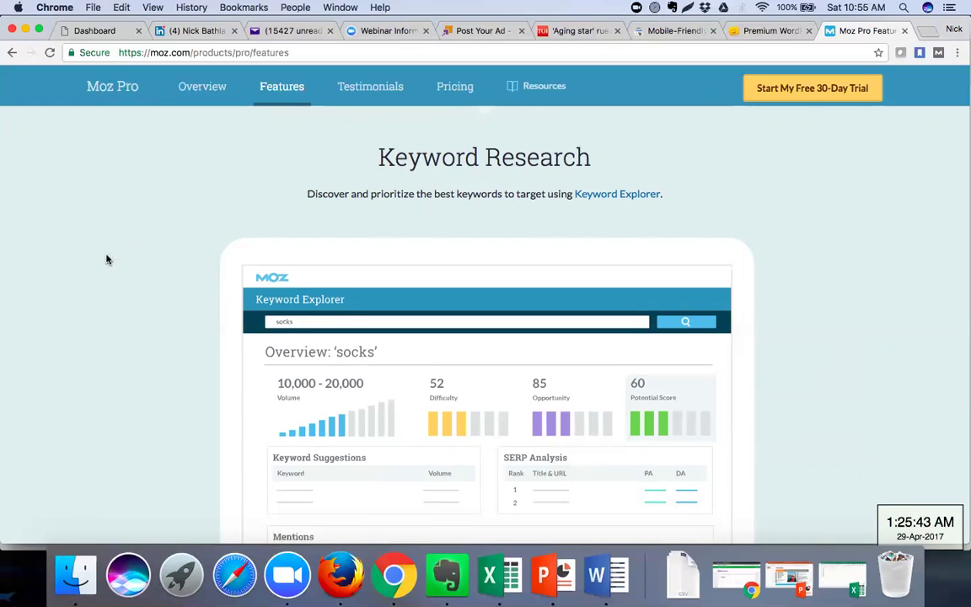
{"action": "scroll", "coordinate": [106, 259], "scroll_direction": "down", "scroll_amount": 10}
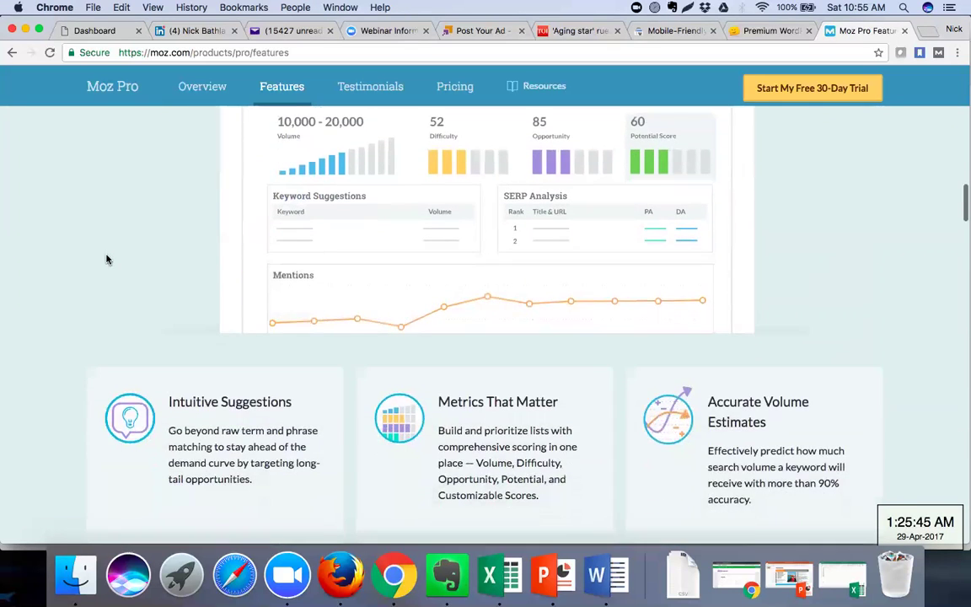
{"action": "scroll", "coordinate": [107, 259], "scroll_direction": "down", "scroll_amount": 2}
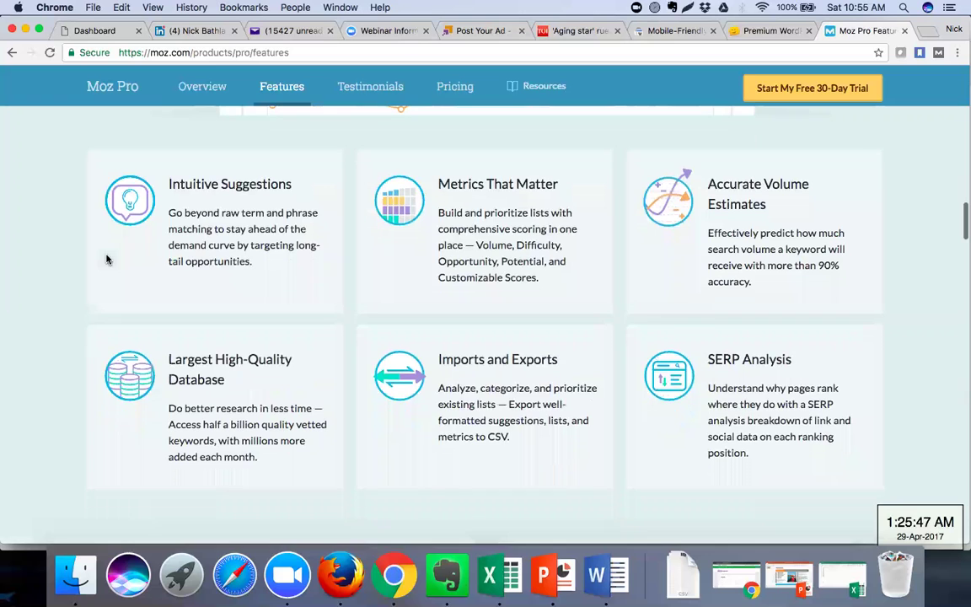
{"action": "scroll", "coordinate": [107, 260], "scroll_direction": "down", "scroll_amount": 1}
{"action": "scroll", "coordinate": [106, 259], "scroll_direction": "down", "scroll_amount": 9}
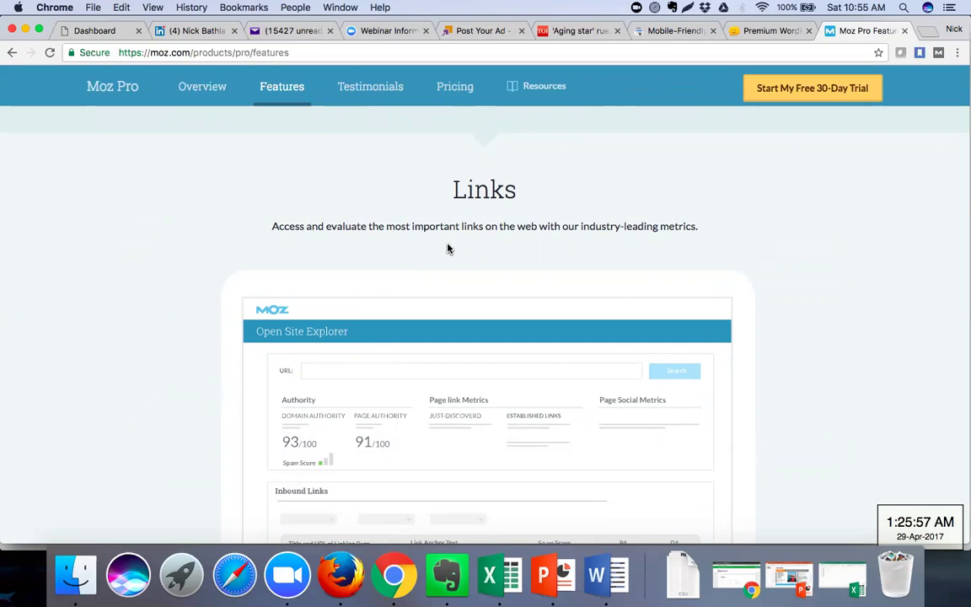
Open Moz Pro Pricing in a new tab and review Standard $99, Medium $149, Large $249, Premium $599
{"action": "right_click", "coordinate": [458, 85]}
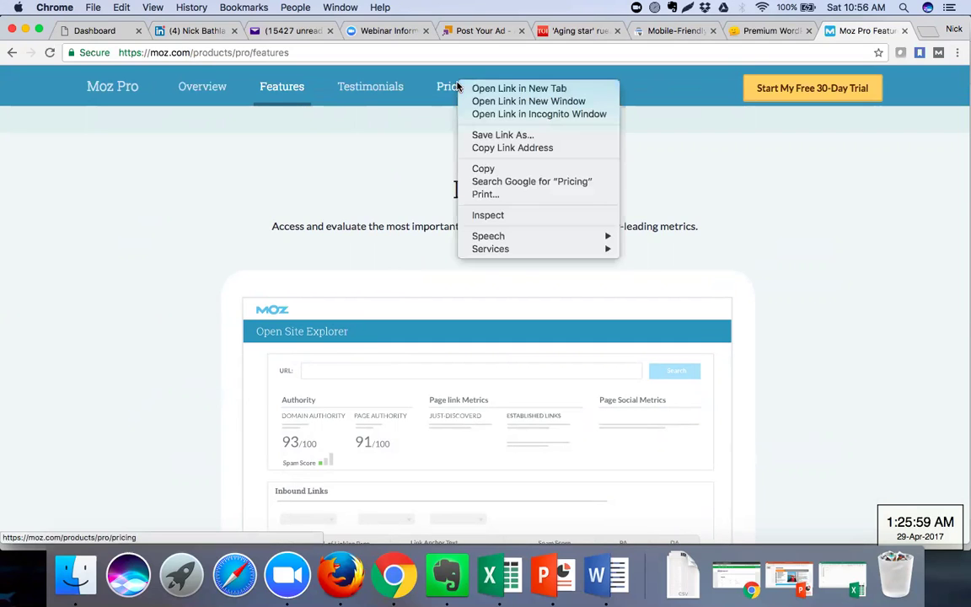
{"action": "left_click", "coordinate": [469, 91]}
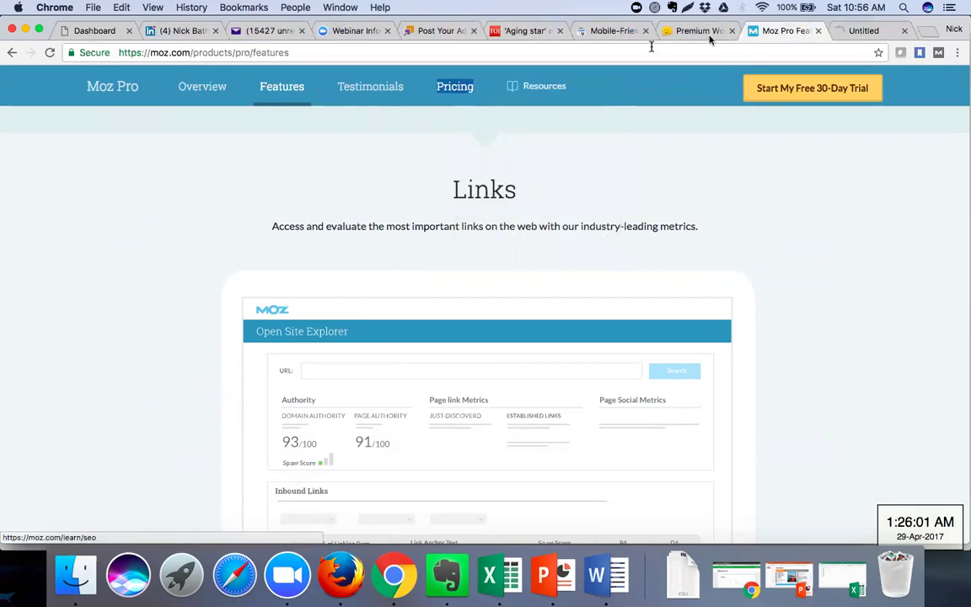
{"action": "left_click", "coordinate": [859, 31]}
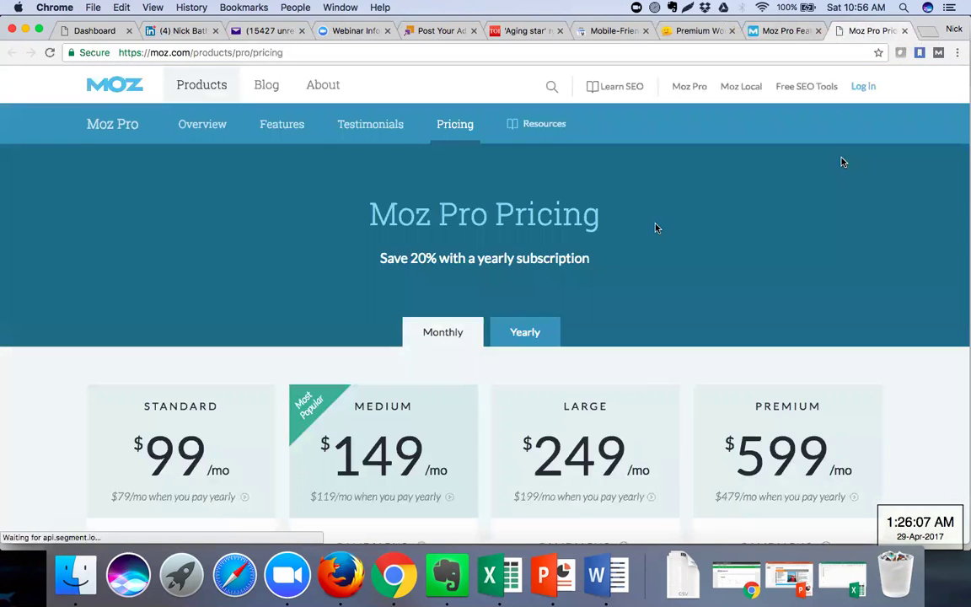
{"action": "scroll", "coordinate": [377, 272], "scroll_direction": "down", "scroll_amount": 3}
{"action": "scroll", "coordinate": [377, 272], "scroll_direction": "down", "scroll_amount": 2}
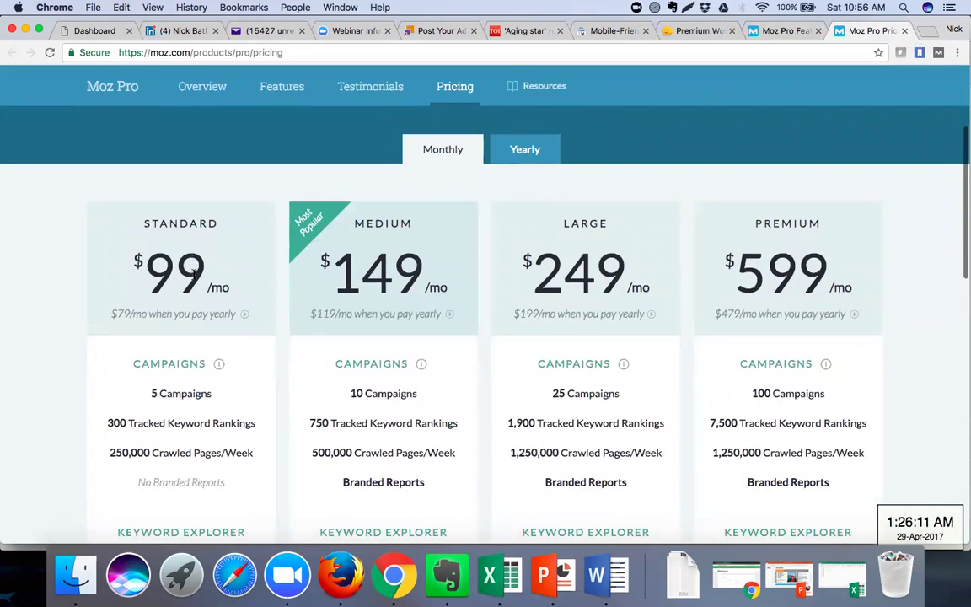
{"action": "scroll", "coordinate": [197, 322], "scroll_direction": "down", "scroll_amount": 1}
{"action": "scroll", "coordinate": [196, 323], "scroll_direction": "down", "scroll_amount": 3}
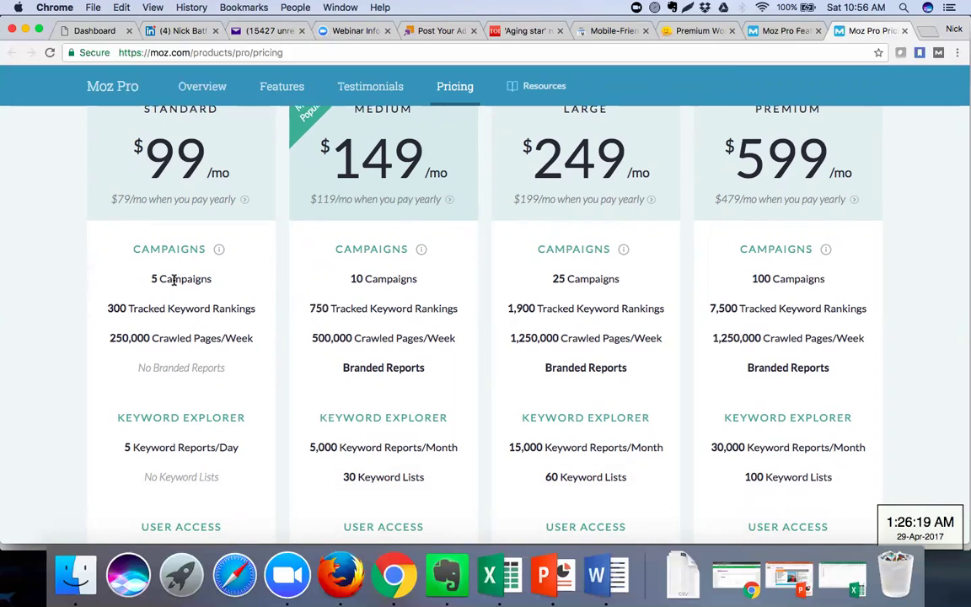
{"action": "scroll", "coordinate": [174, 281], "scroll_direction": "up", "scroll_amount": 1}
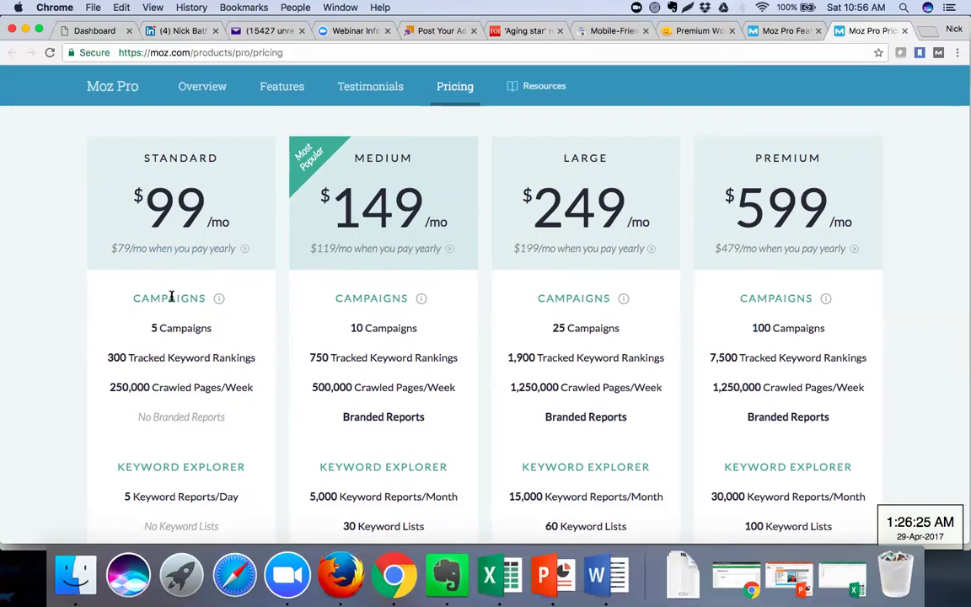
{"action": "scroll", "coordinate": [171, 296], "scroll_direction": "down", "scroll_amount": 1}
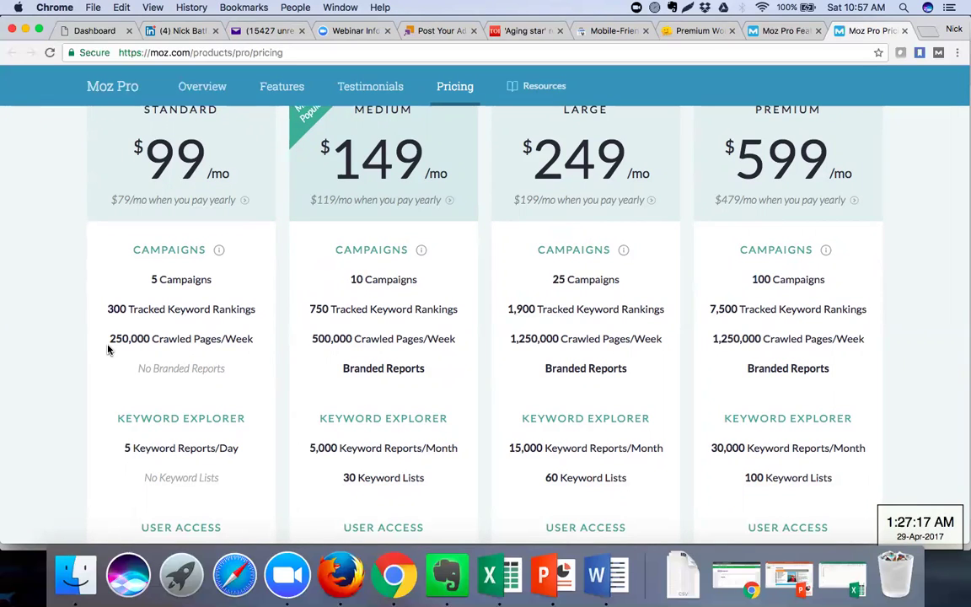
Load cache:amazon.in in a new tab and highlight the 29 Apr 2017 05:22:16 GMT snapshot date
{"action": "left_click", "coordinate": [928, 31]}
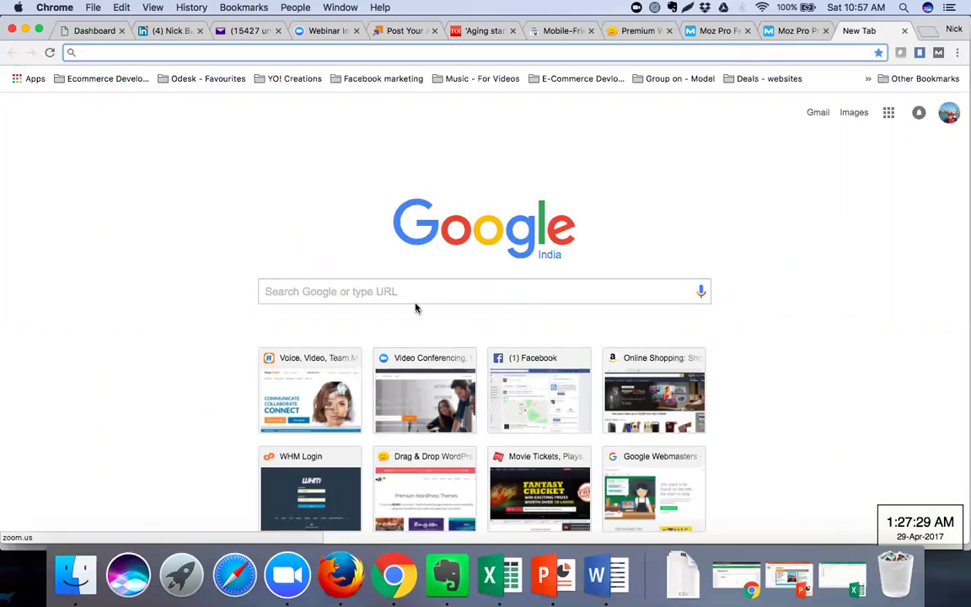
{"action": "type", "text": "cache"}
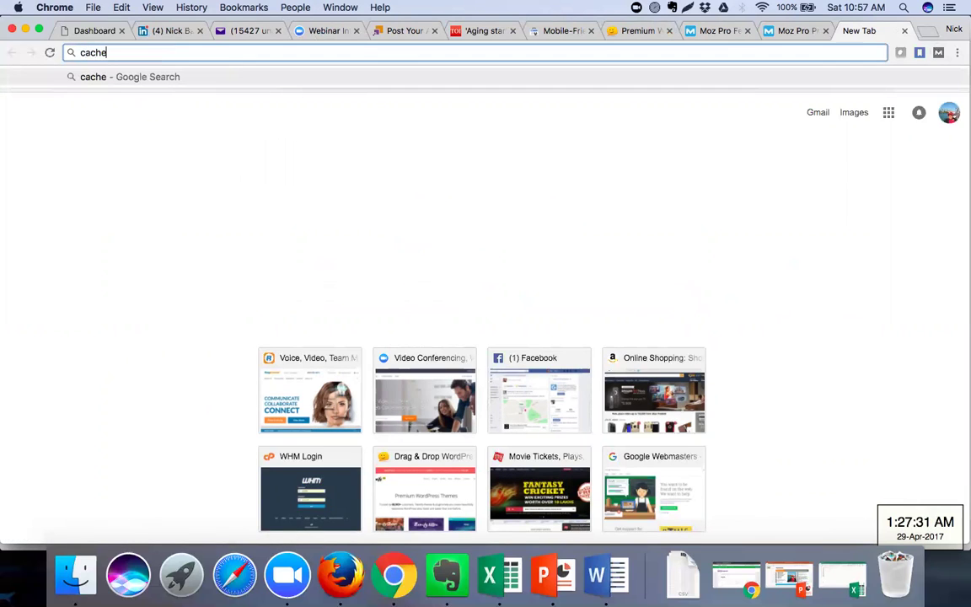
{"action": "type", "text": ":"}
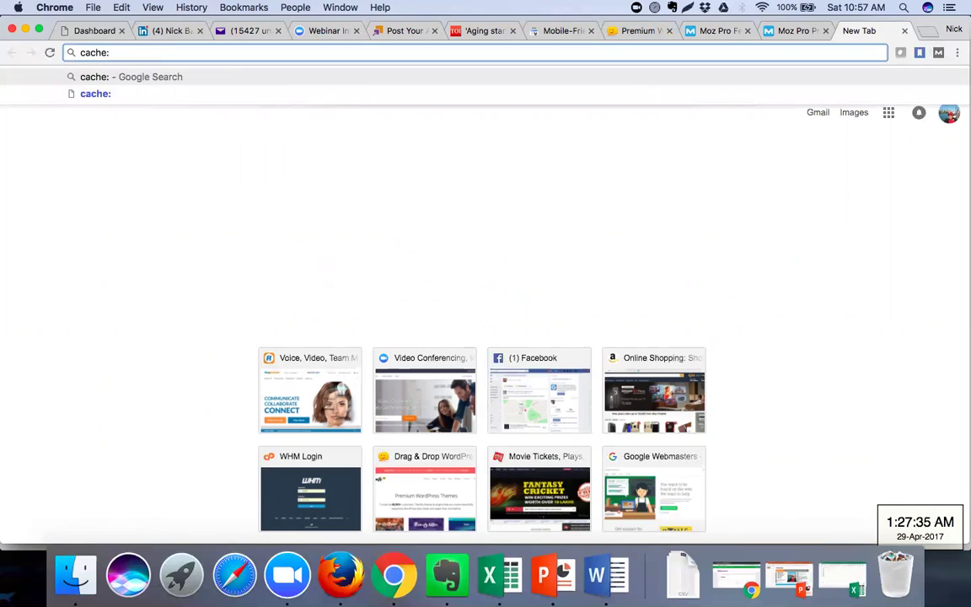
{"action": "type", "text": "amazo"}
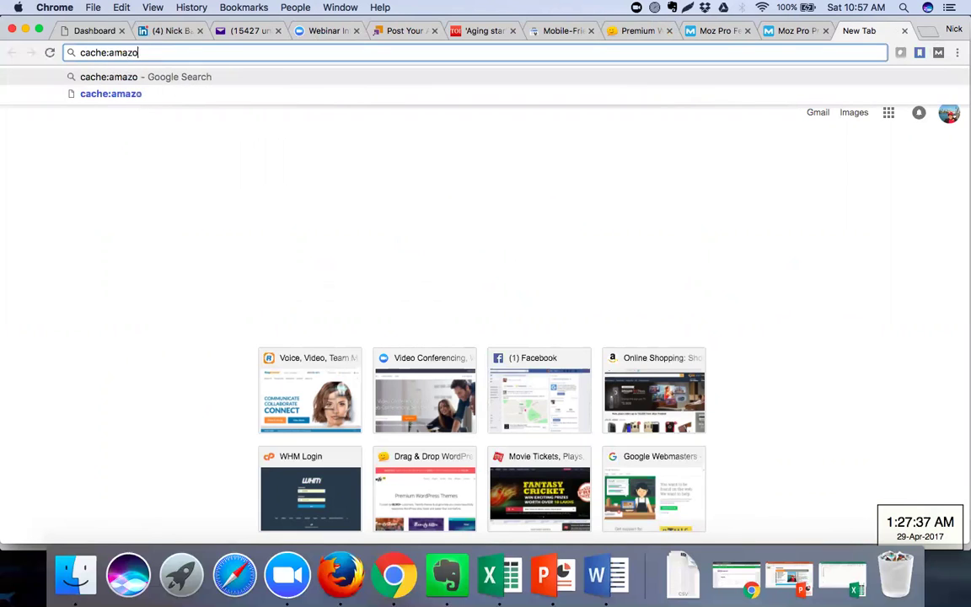
{"action": "type", "text": "n.in"}
{"action": "key", "text": "Return"}
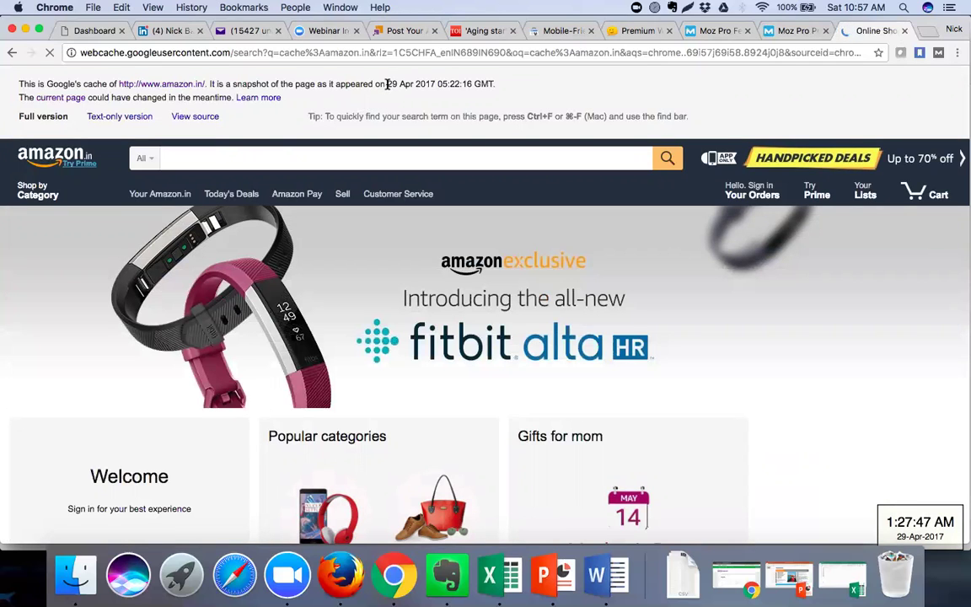
{"action": "left_click_drag", "start_coordinate": [387, 83], "coordinate": [494, 81]}
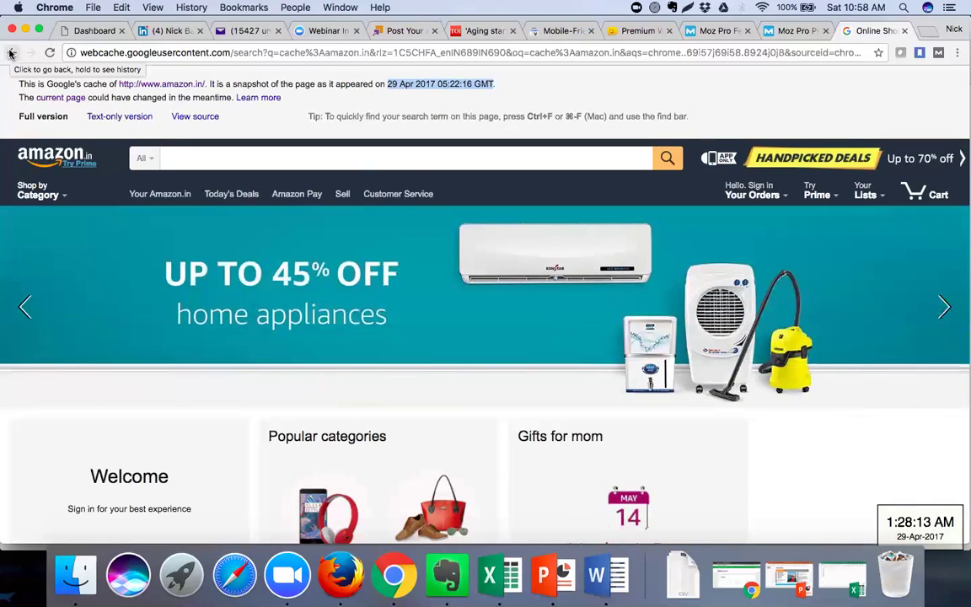
Go back and search cache:amazon.in from the new tab page to reload the cached snapshot
{"action": "left_click", "coordinate": [10, 53]}
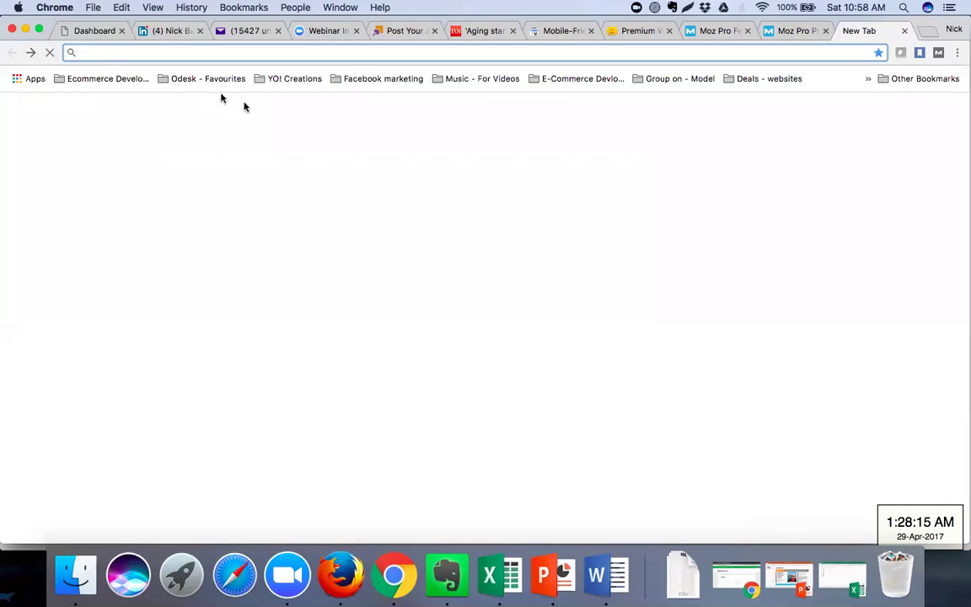
{"action": "left_click", "coordinate": [350, 290]}
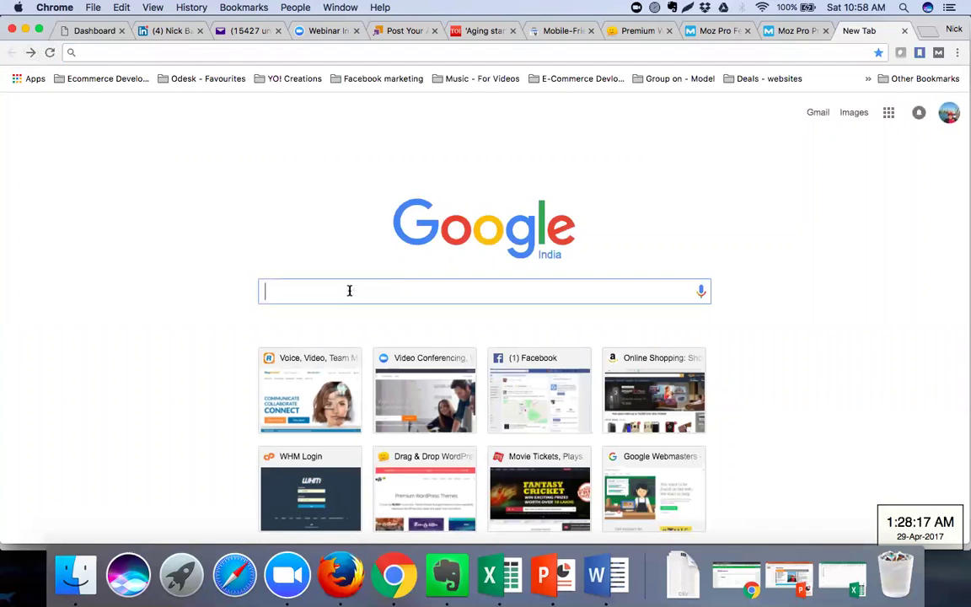
{"action": "type", "text": "cache"}
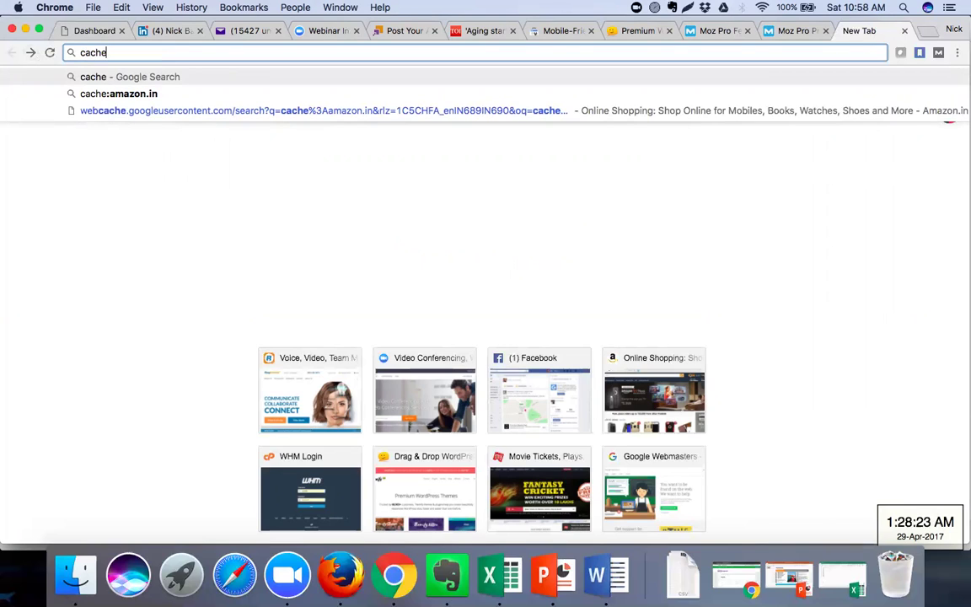
{"action": "type", "text": ":"}
{"action": "key", "text": "Down"}
{"action": "key", "text": "Down"}
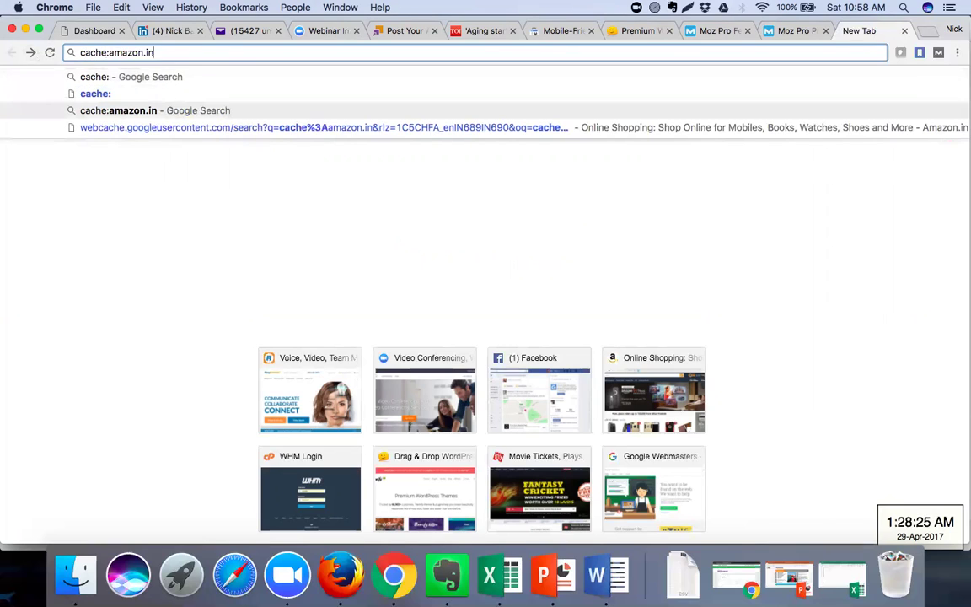
{"action": "key", "text": "super+a"}
{"action": "key", "text": "super+c"}
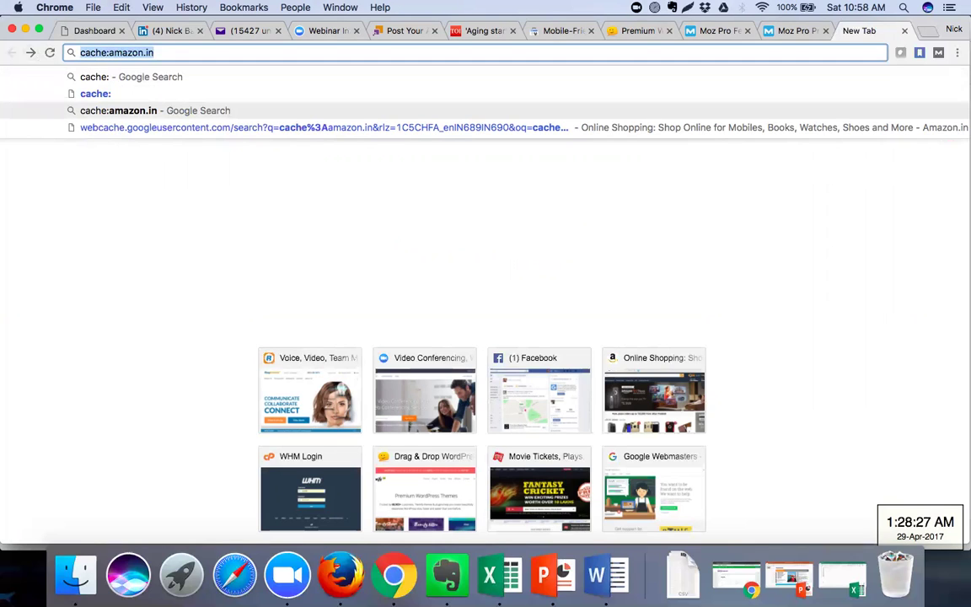
{"action": "key", "text": "Return"}
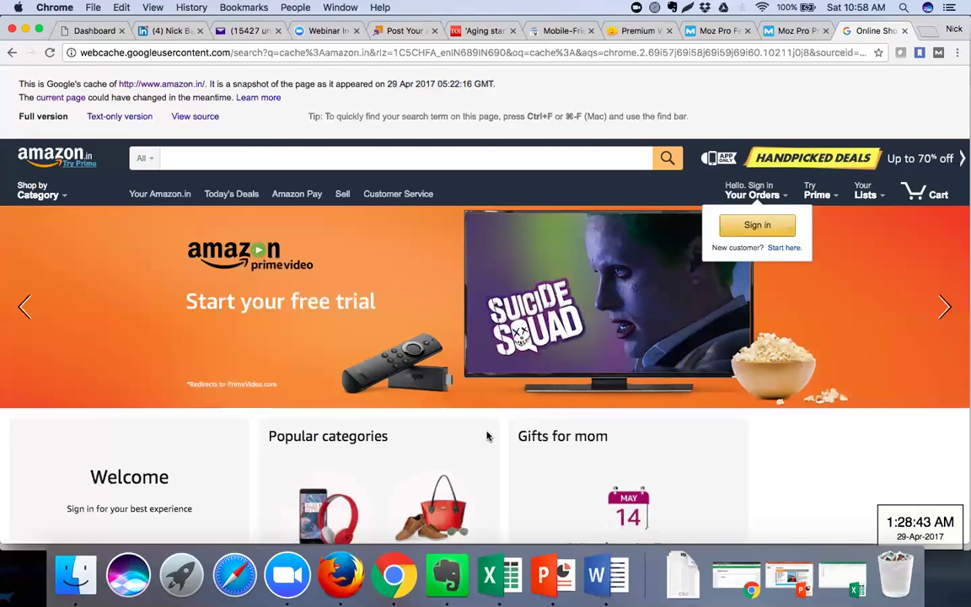
Scroll the cached amazon.in homepage past its banners, Popular categories and Gifts for mom
{"action": "scroll", "coordinate": [453, 437], "scroll_direction": "down", "scroll_amount": 2}
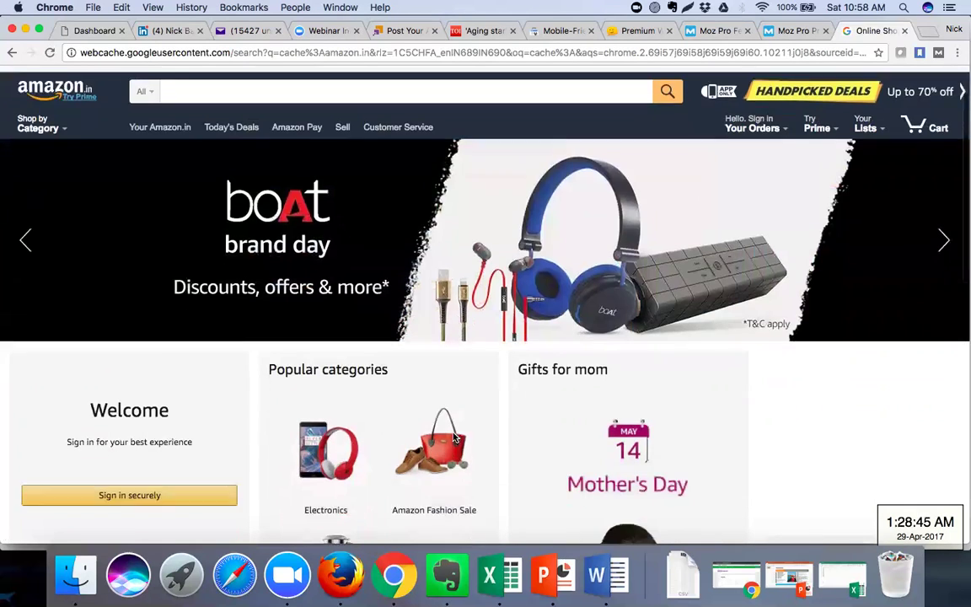
{"action": "scroll", "coordinate": [453, 438], "scroll_direction": "down", "scroll_amount": 4}
{"action": "scroll", "coordinate": [453, 438], "scroll_direction": "down", "scroll_amount": 10}
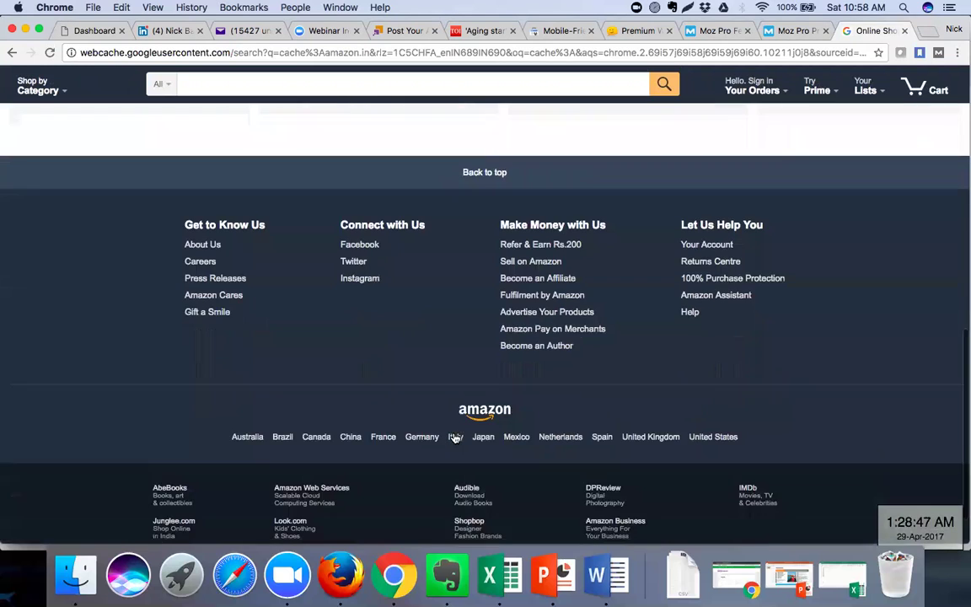
{"action": "scroll", "coordinate": [454, 438], "scroll_direction": "up", "scroll_amount": 16}
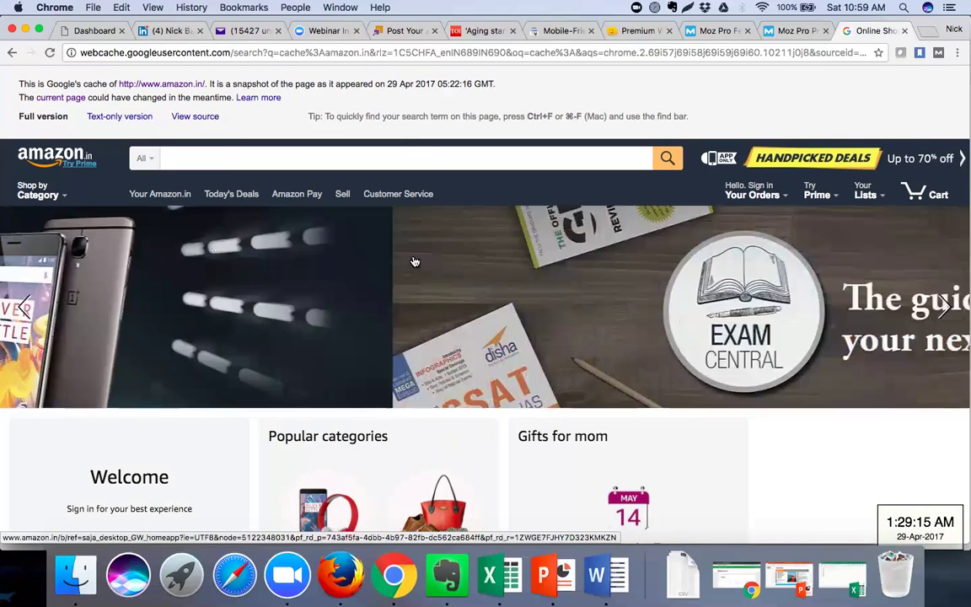
Return to the Moz Pro pricing tab and review the plans' Keyword Explorer limits, user access and support
{"action": "left_click", "coordinate": [787, 32]}
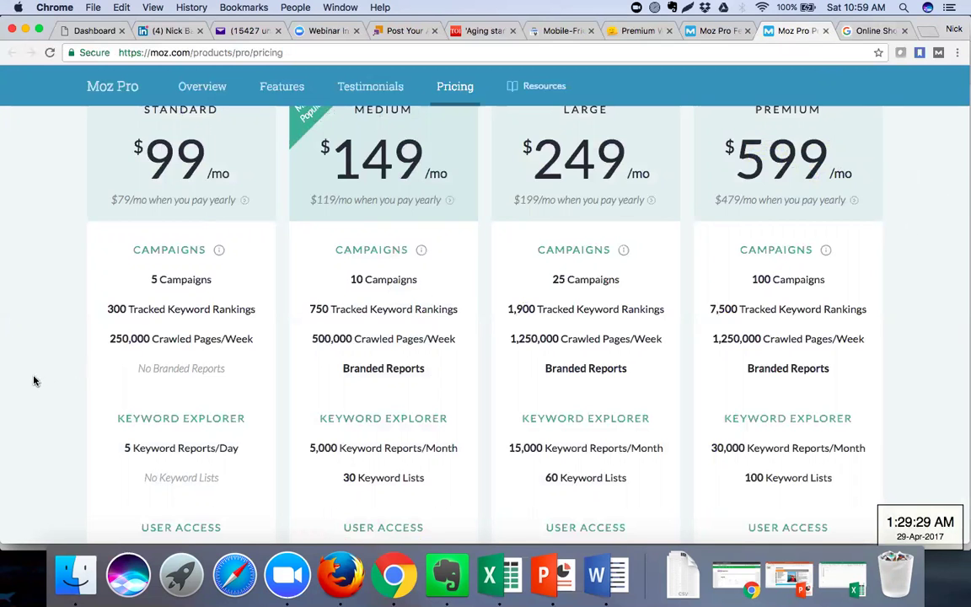
{"action": "scroll", "coordinate": [34, 381], "scroll_direction": "down", "scroll_amount": 3}
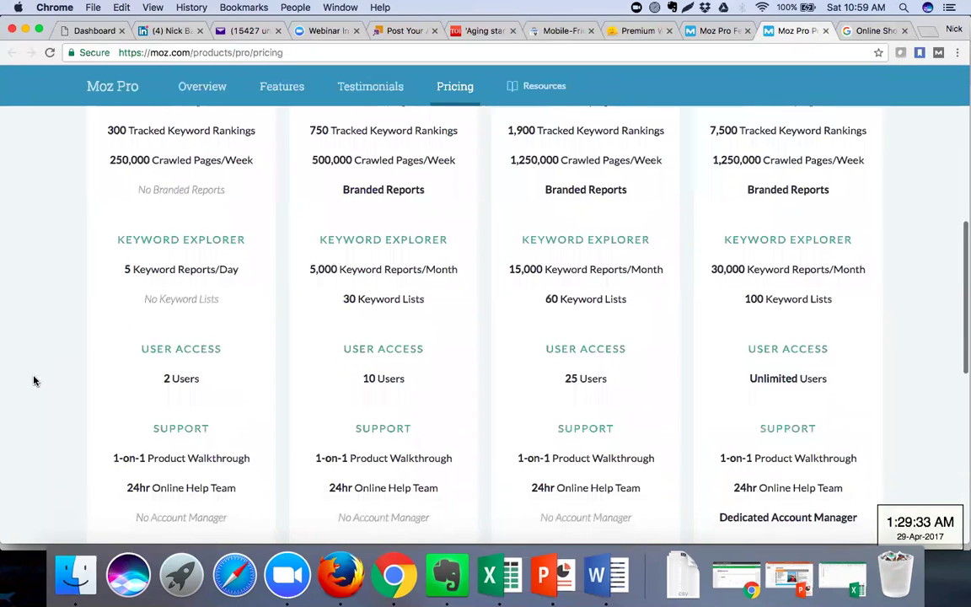
{"action": "scroll", "coordinate": [34, 381], "scroll_direction": "up", "scroll_amount": 5}
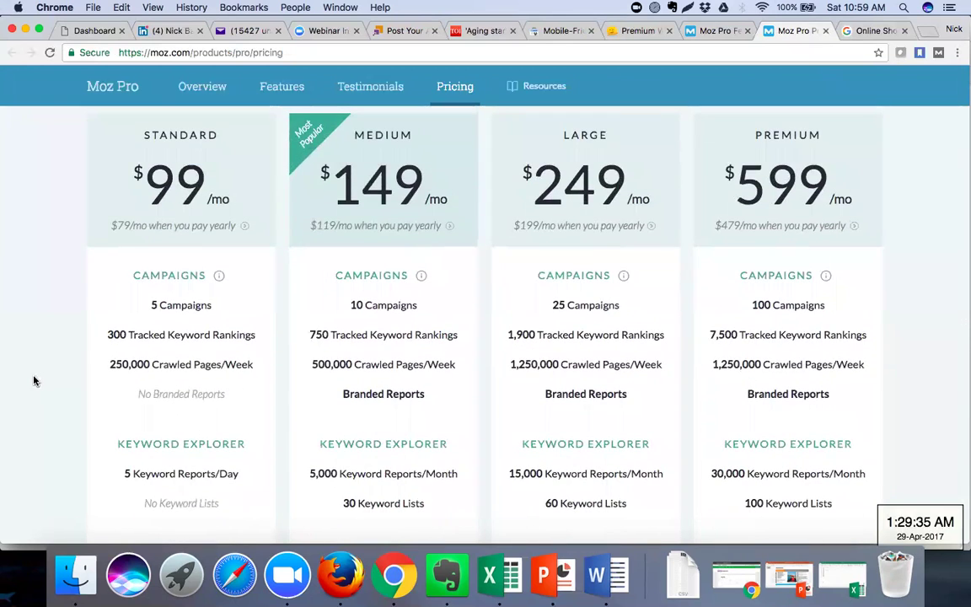
{"action": "scroll", "coordinate": [33, 381], "scroll_direction": "down", "scroll_amount": 2}
{"action": "scroll", "coordinate": [34, 381], "scroll_direction": "up", "scroll_amount": 2}
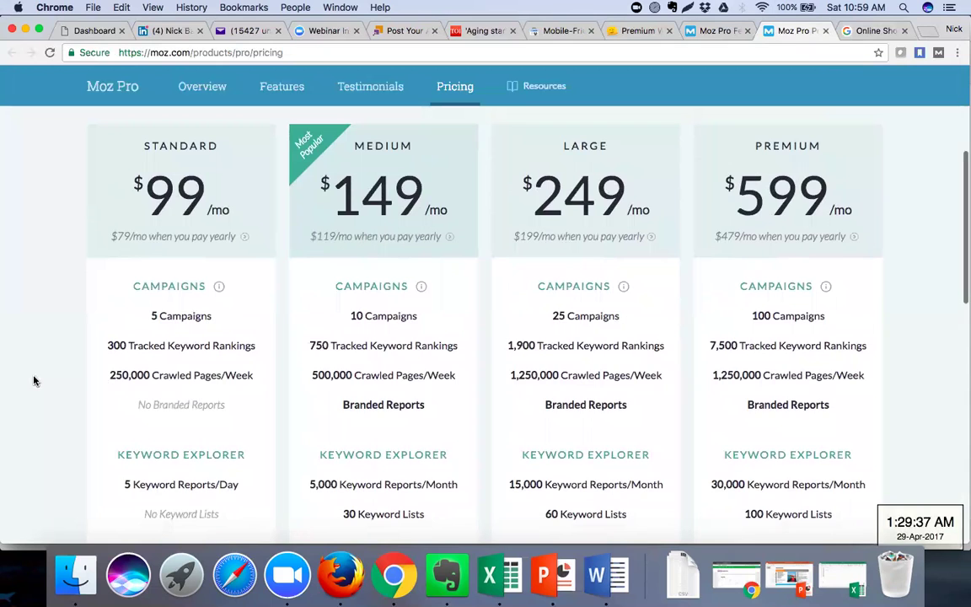
{"action": "scroll", "coordinate": [34, 381], "scroll_direction": "down", "scroll_amount": 5}
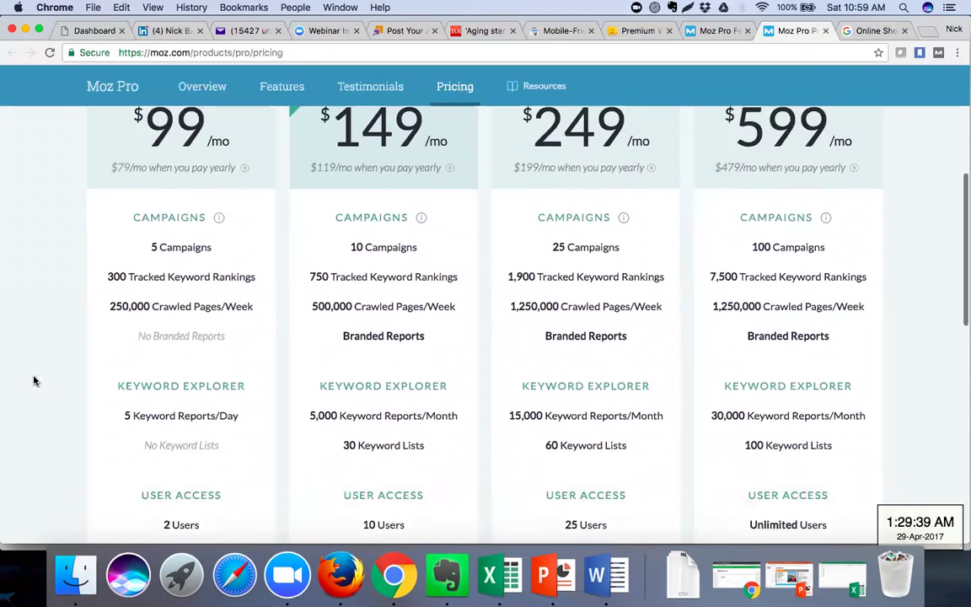
{"action": "scroll", "coordinate": [34, 382], "scroll_direction": "down", "scroll_amount": 2}
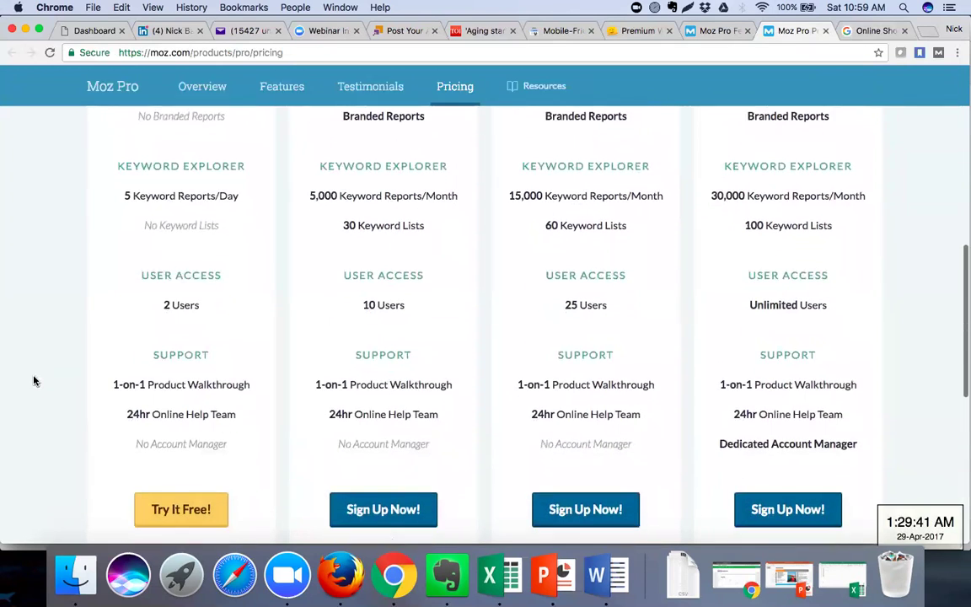
{"action": "scroll", "coordinate": [34, 381], "scroll_direction": "down", "scroll_amount": 1}
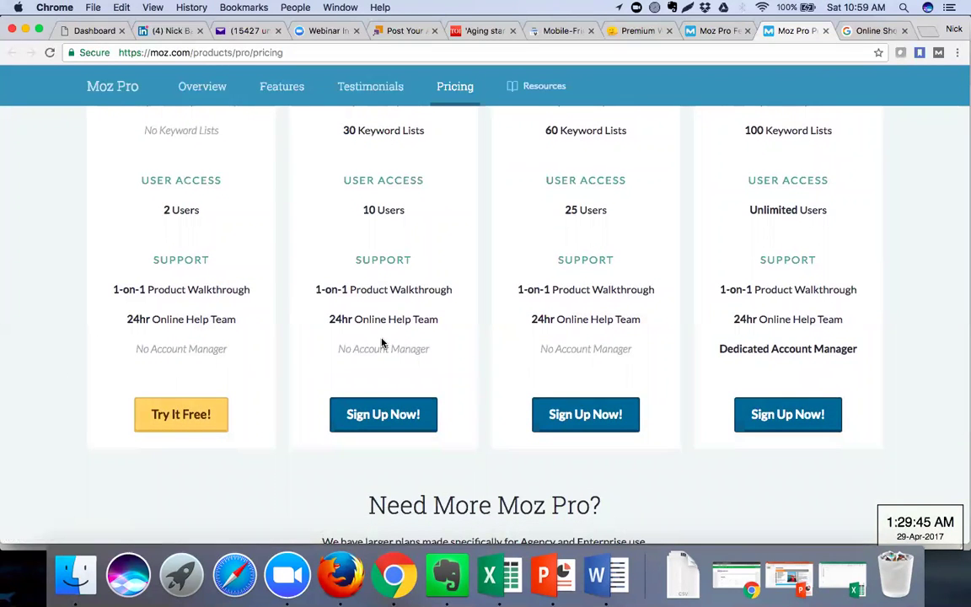
{"action": "scroll", "coordinate": [382, 342], "scroll_direction": "up", "scroll_amount": 3}
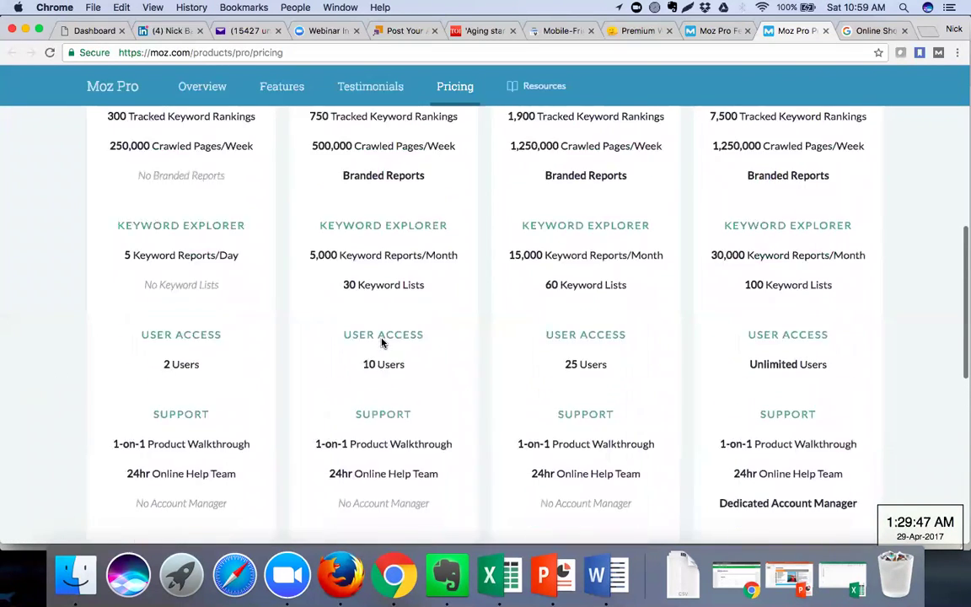
{"action": "scroll", "coordinate": [381, 342], "scroll_direction": "up", "scroll_amount": 3}
{"action": "scroll", "coordinate": [381, 341], "scroll_direction": "up", "scroll_amount": 3}
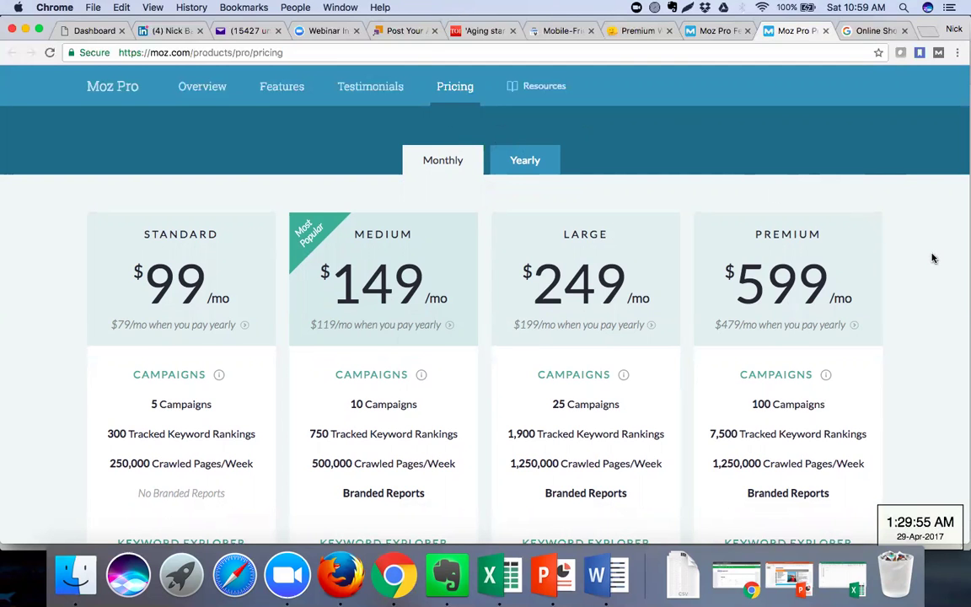
{"action": "scroll", "coordinate": [934, 258], "scroll_direction": "down", "scroll_amount": 5}
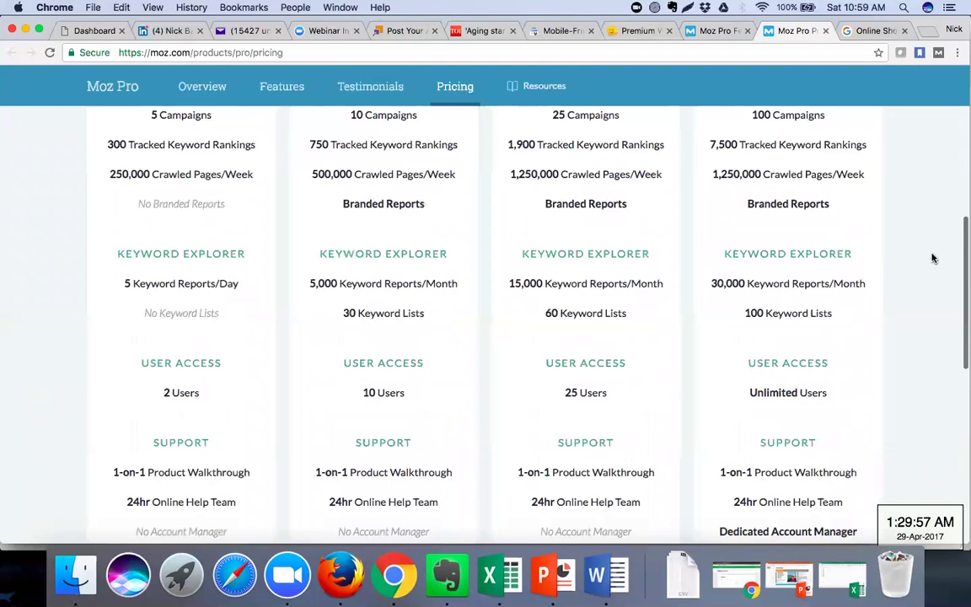
{"action": "scroll", "coordinate": [934, 258], "scroll_direction": "down", "scroll_amount": 4}
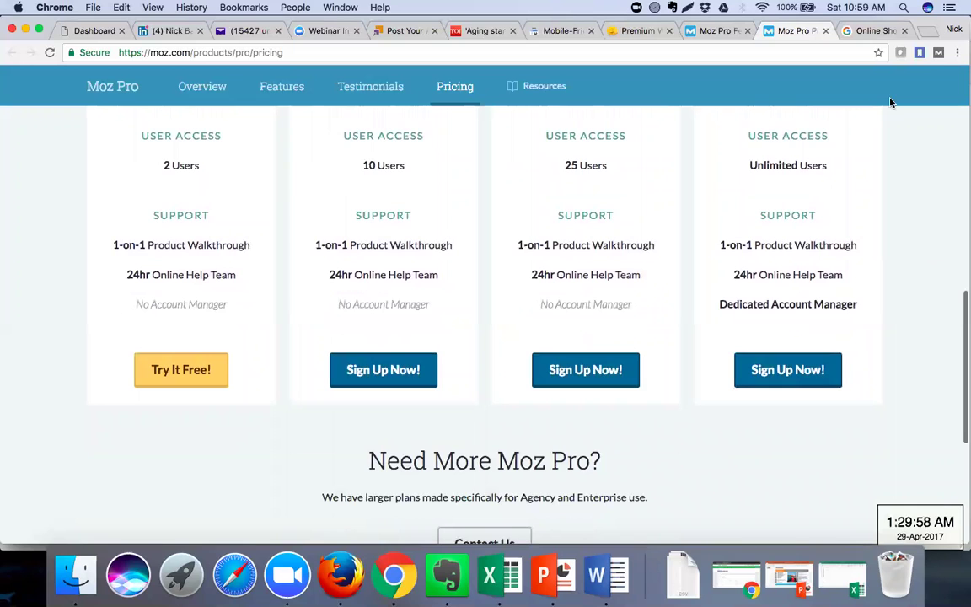
Open the webceo.com link from the Word SEO Tools notes in a new Chrome tab
{"action": "left_click", "coordinate": [603, 566]}
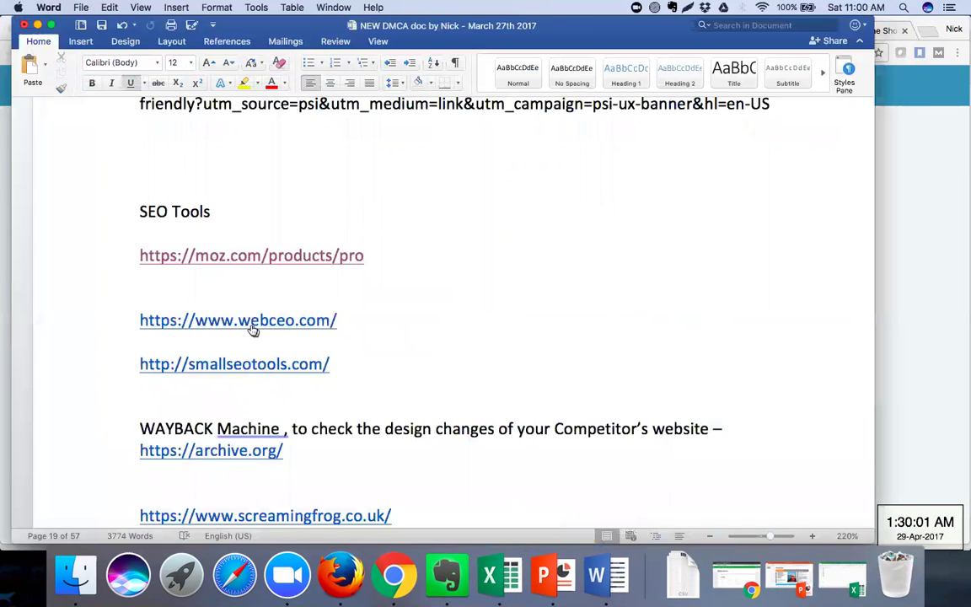
{"action": "key", "text": "super+Tab"}
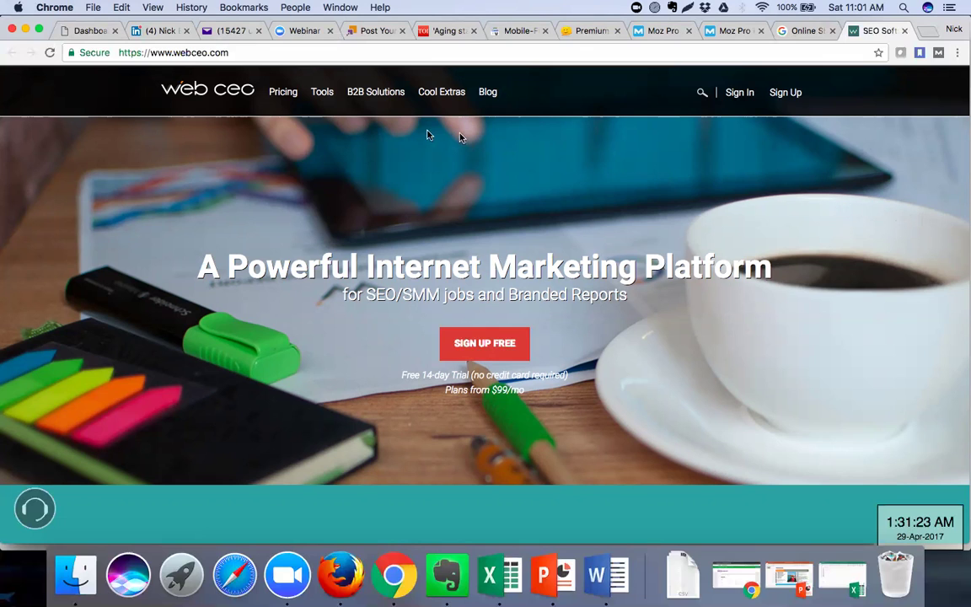
Review WebCEO's Startup $99, Corporate $199, Agency Fixed $499 and Agency Unlimited plans
{"action": "left_click", "coordinate": [279, 94]}
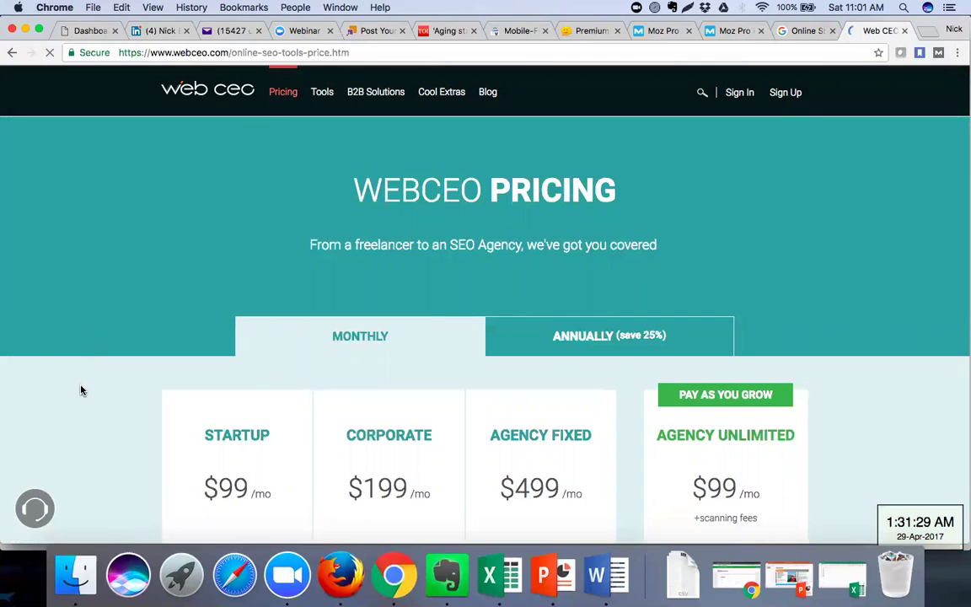
{"action": "scroll", "coordinate": [80, 390], "scroll_direction": "down", "scroll_amount": 3}
{"action": "scroll", "coordinate": [82, 390], "scroll_direction": "down", "scroll_amount": 3}
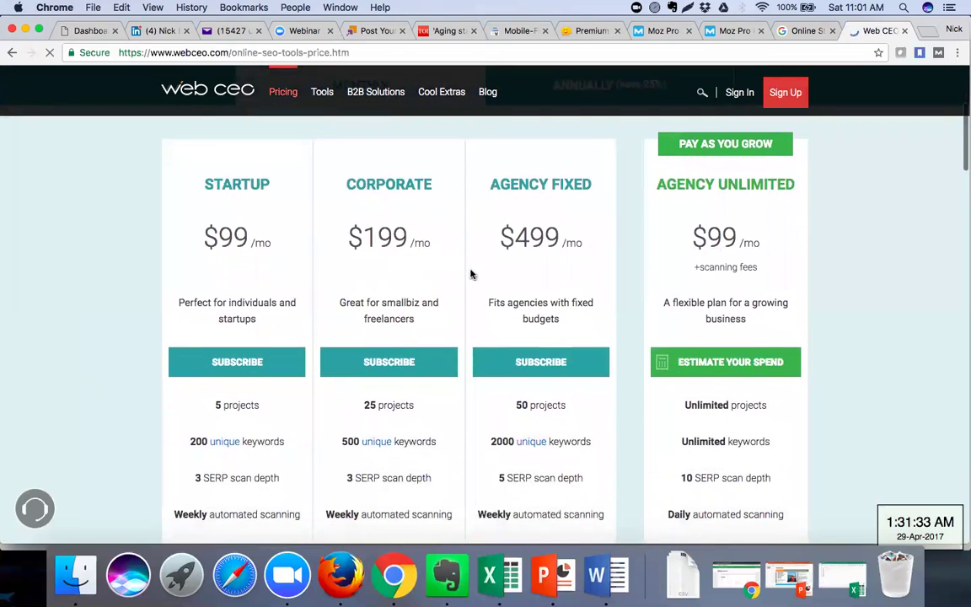
{"action": "scroll", "coordinate": [470, 272], "scroll_direction": "down", "scroll_amount": 2}
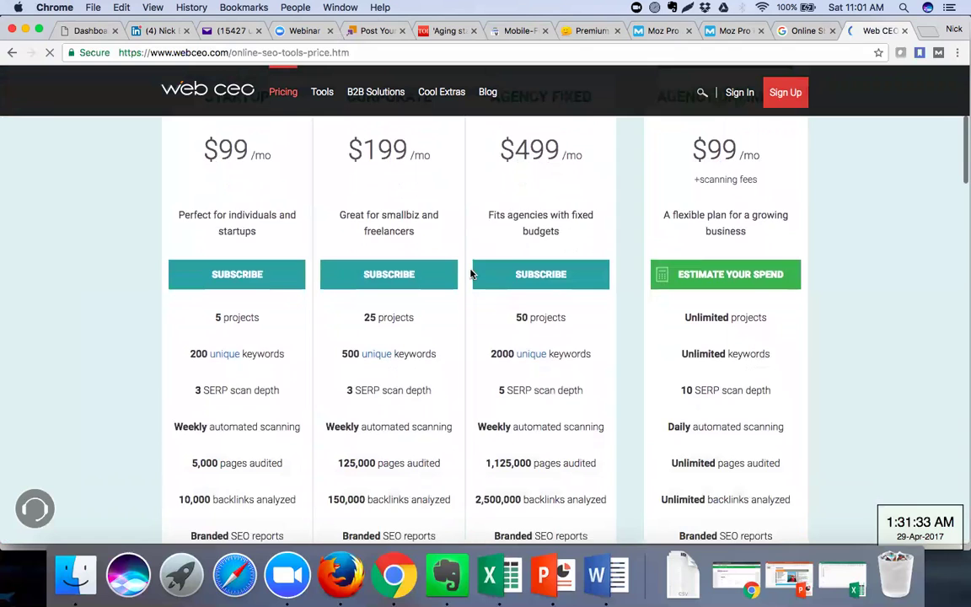
{"action": "scroll", "coordinate": [471, 273], "scroll_direction": "down", "scroll_amount": 8}
{"action": "scroll", "coordinate": [471, 272], "scroll_direction": "up", "scroll_amount": 10}
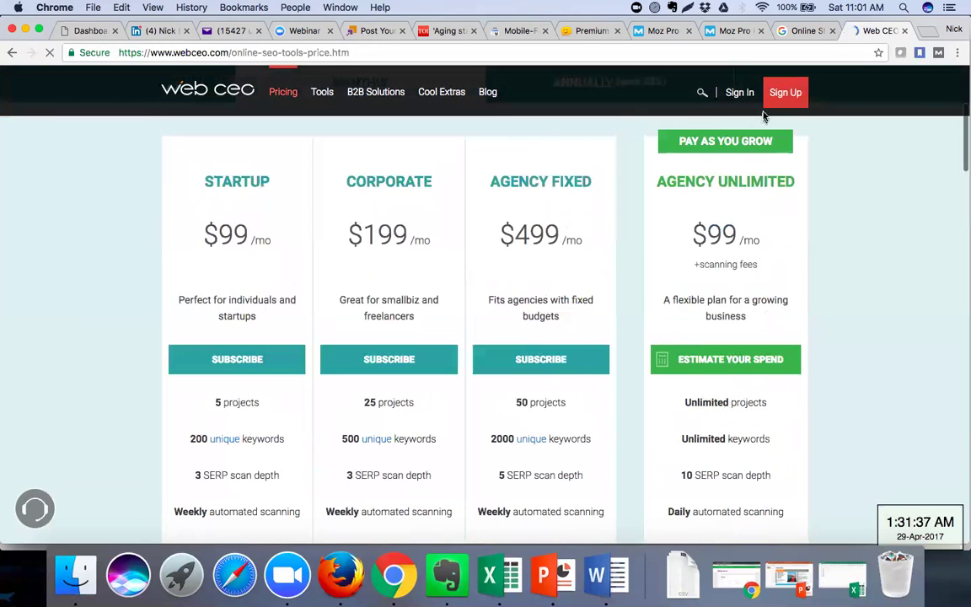
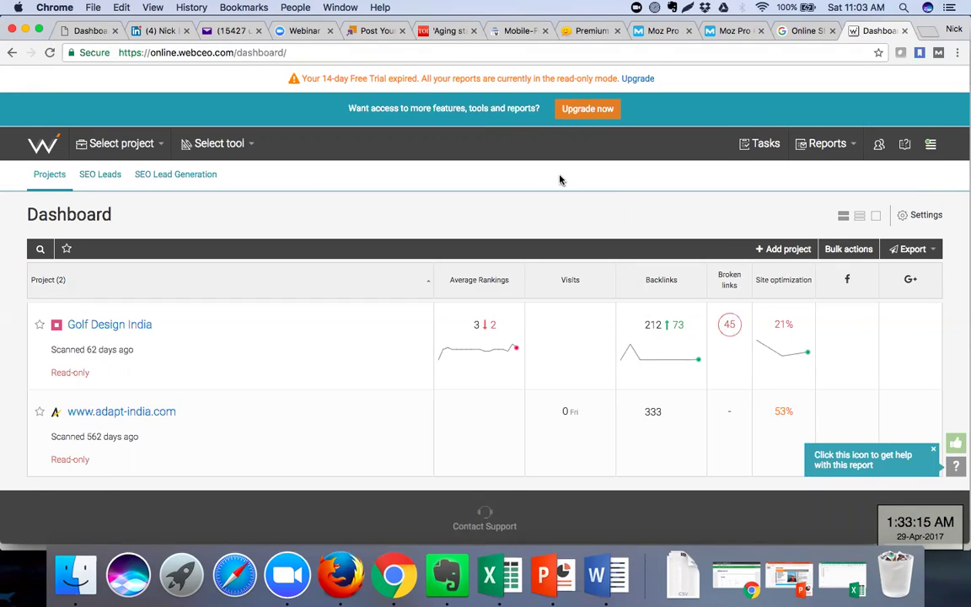
Visit the Shah Rukh Khan page linked from the 'Aging star' article, then return to the article
{"action": "left_click", "coordinate": [441, 36]}
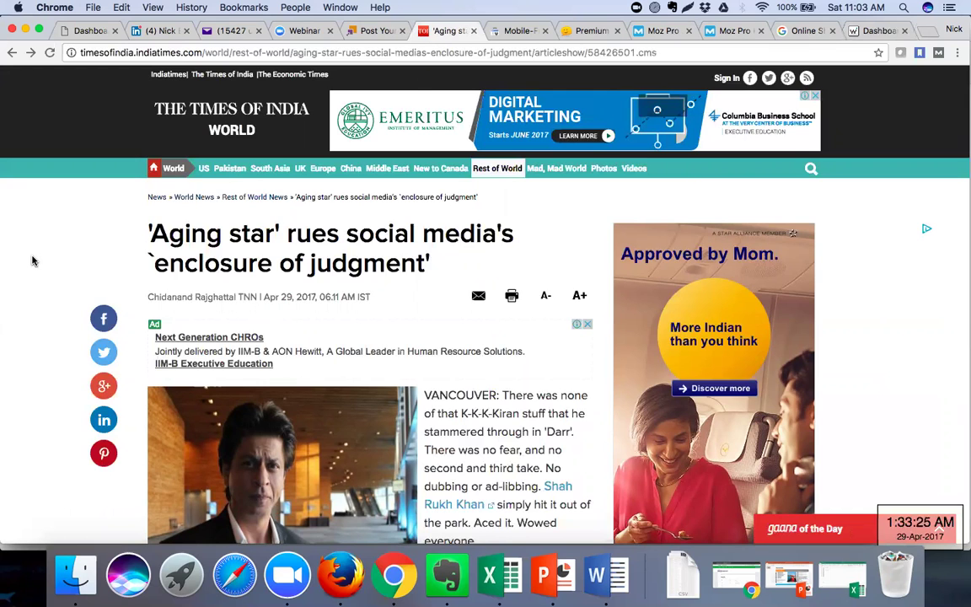
{"action": "scroll", "coordinate": [32, 260], "scroll_direction": "down", "scroll_amount": 3}
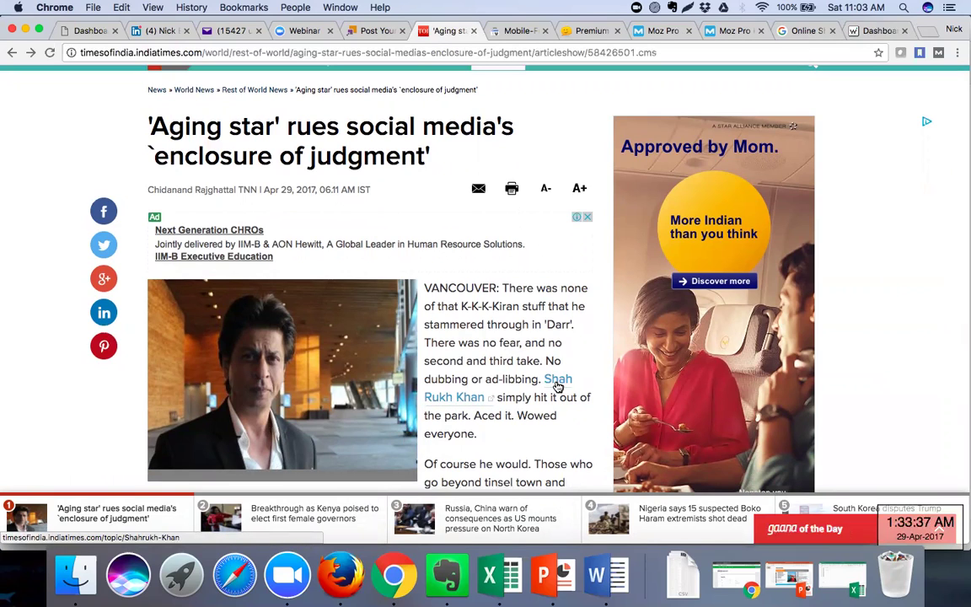
{"action": "left_click", "coordinate": [557, 382]}
{"action": "left_click", "coordinate": [562, 384]}
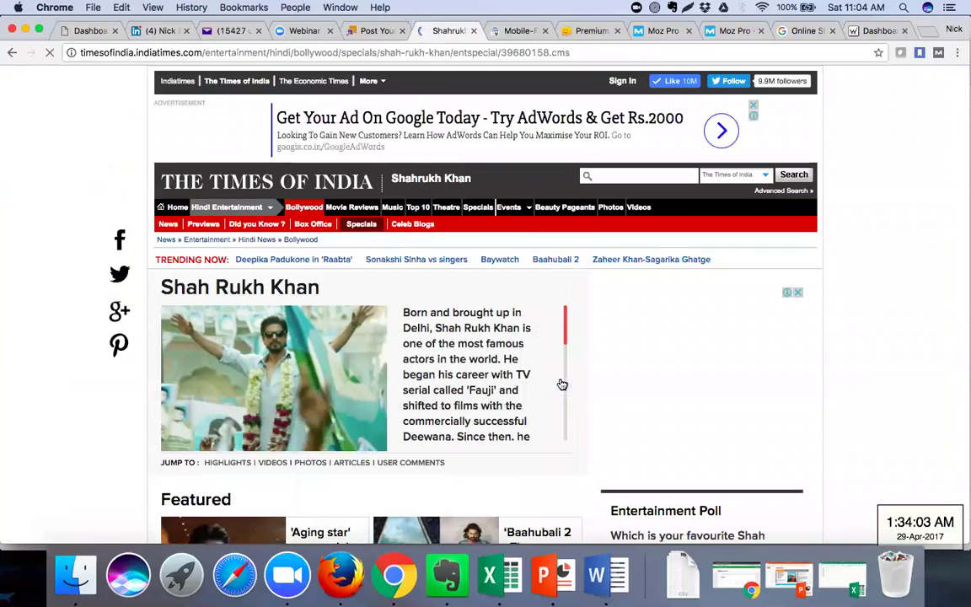
{"action": "left_click", "coordinate": [13, 54]}
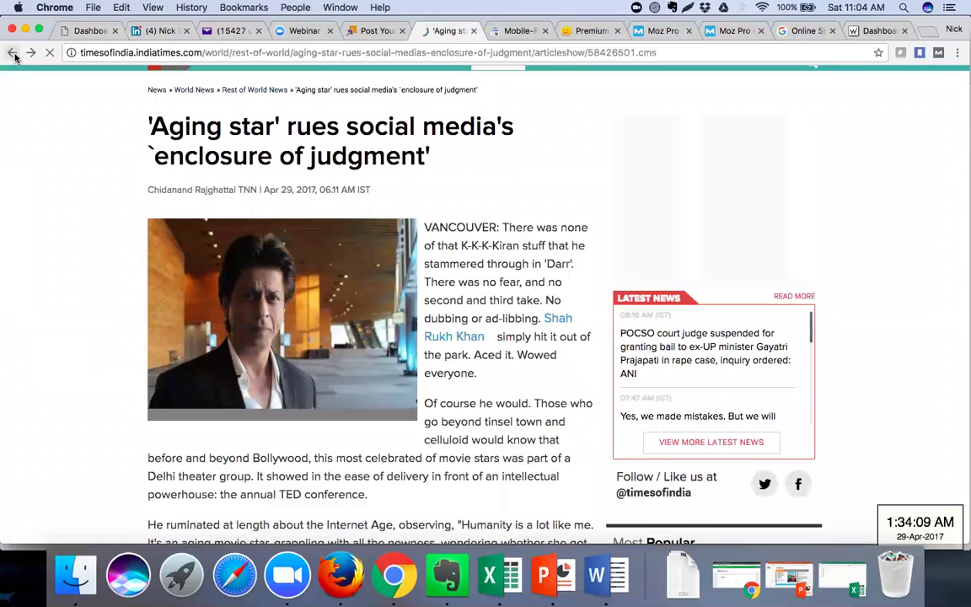
In a new tab, search Google for 'brokenlinkchecker' and open the brokenlinkcheck.com checker page
{"action": "left_click", "coordinate": [928, 33]}
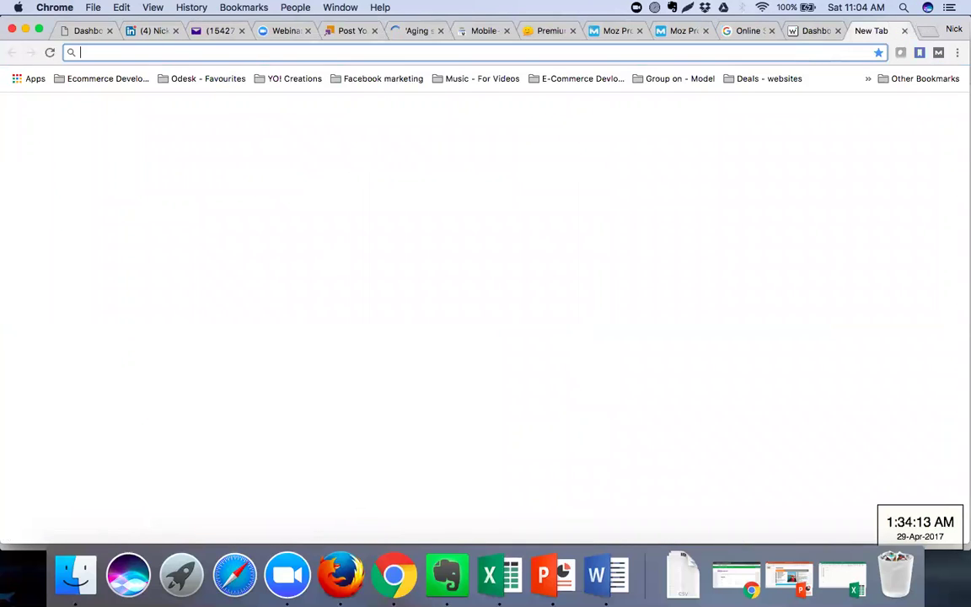
{"action": "type", "text": "broken"}
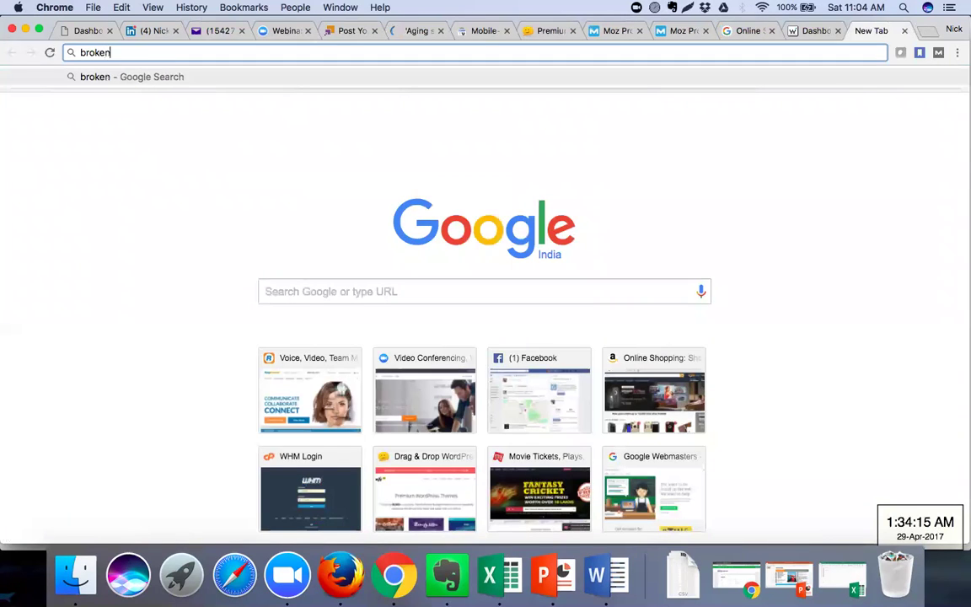
{"action": "type", "text": "ch"}
{"action": "key", "text": "BackSpace"}
{"action": "key", "text": "BackSpace"}
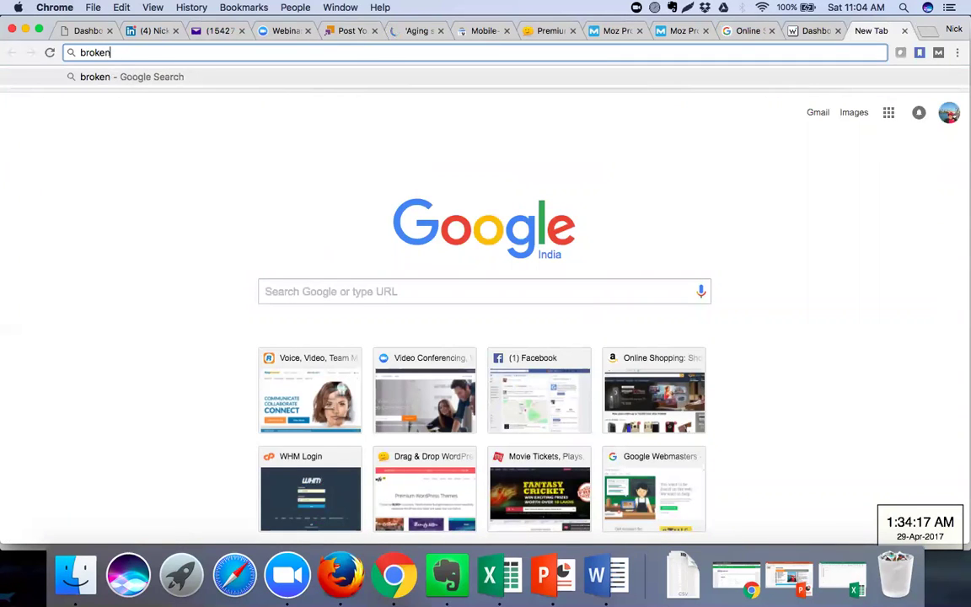
{"action": "type", "text": "linkchecker"}
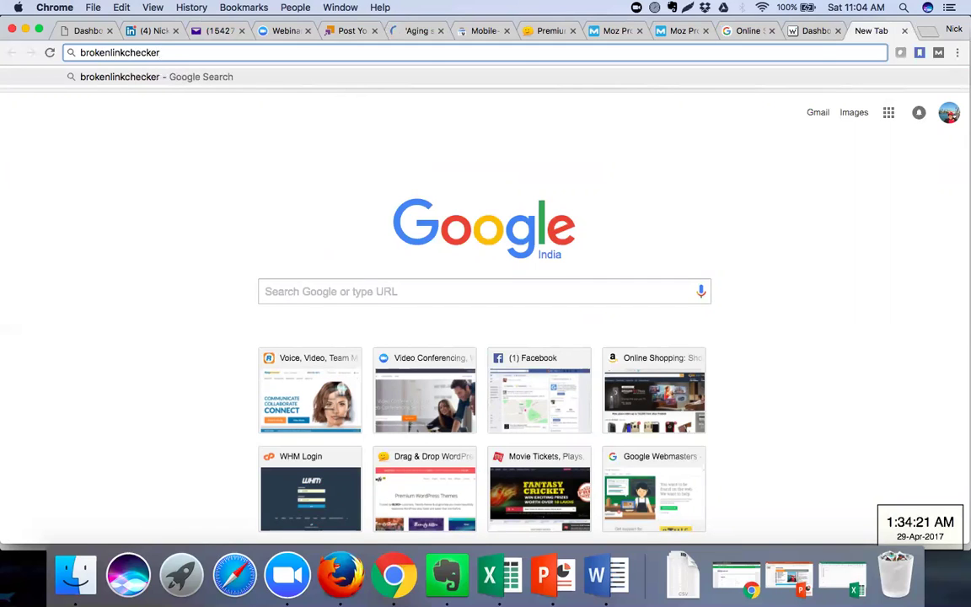
{"action": "key", "text": "Return"}
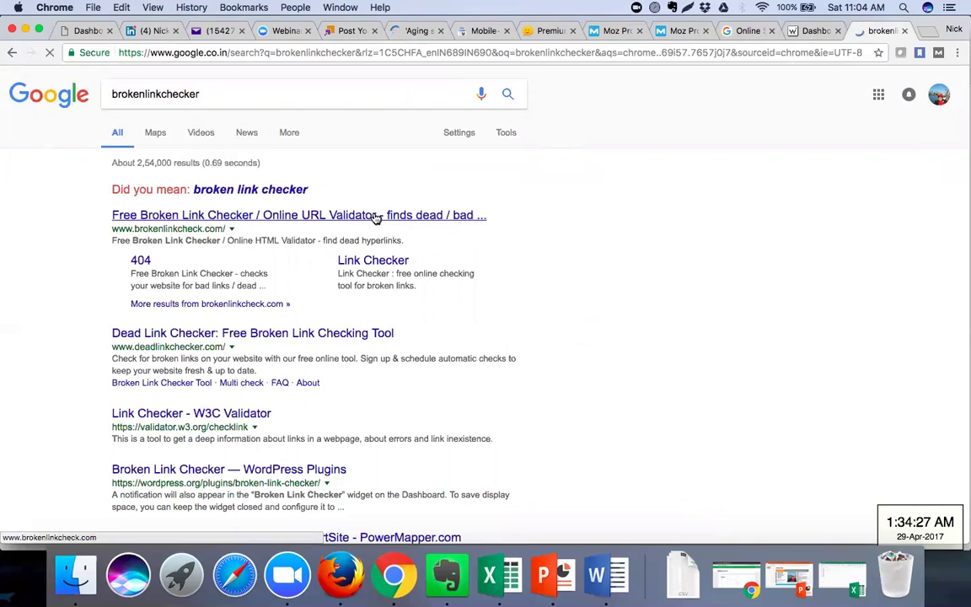
{"action": "left_click", "coordinate": [376, 215]}
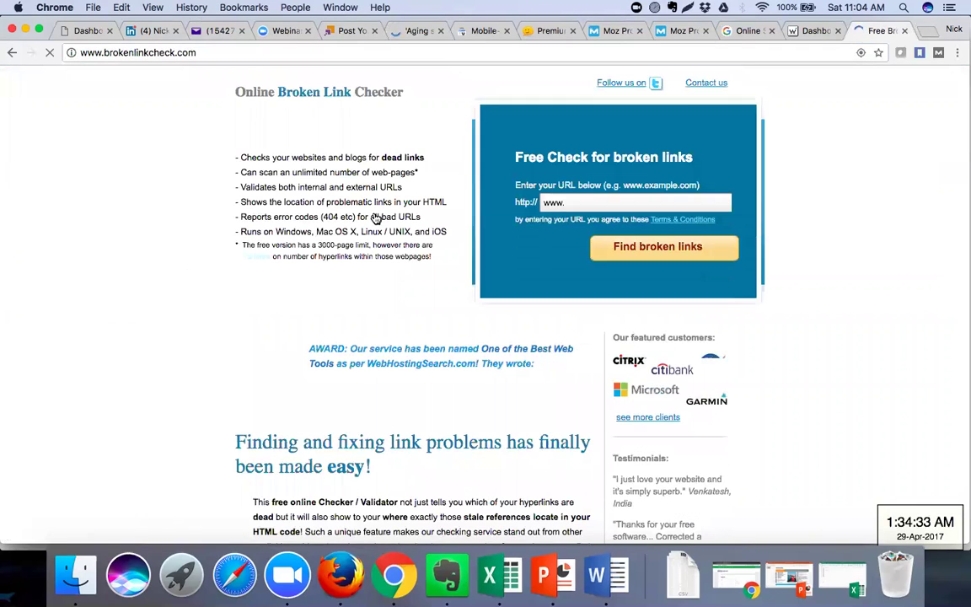
{"action": "left_click", "coordinate": [390, 54]}
{"action": "key", "text": "super+c"}
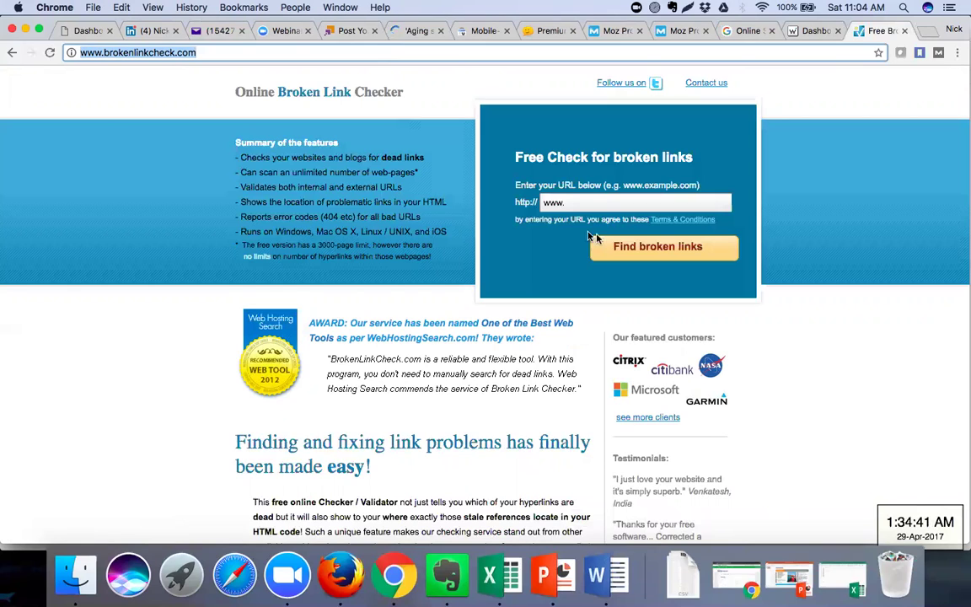
{"action": "left_click", "coordinate": [590, 200]}
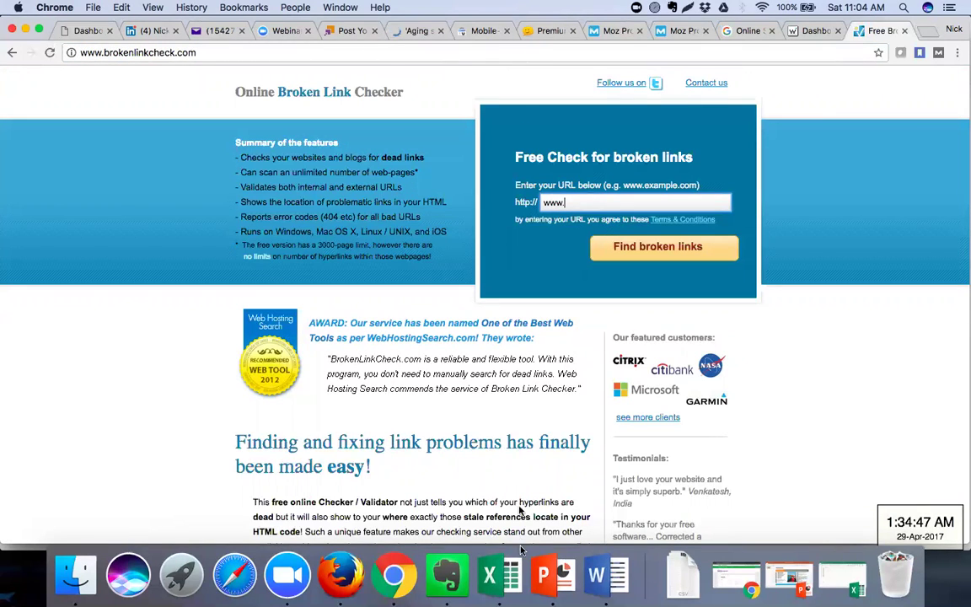
{"action": "left_click", "coordinate": [612, 581]}
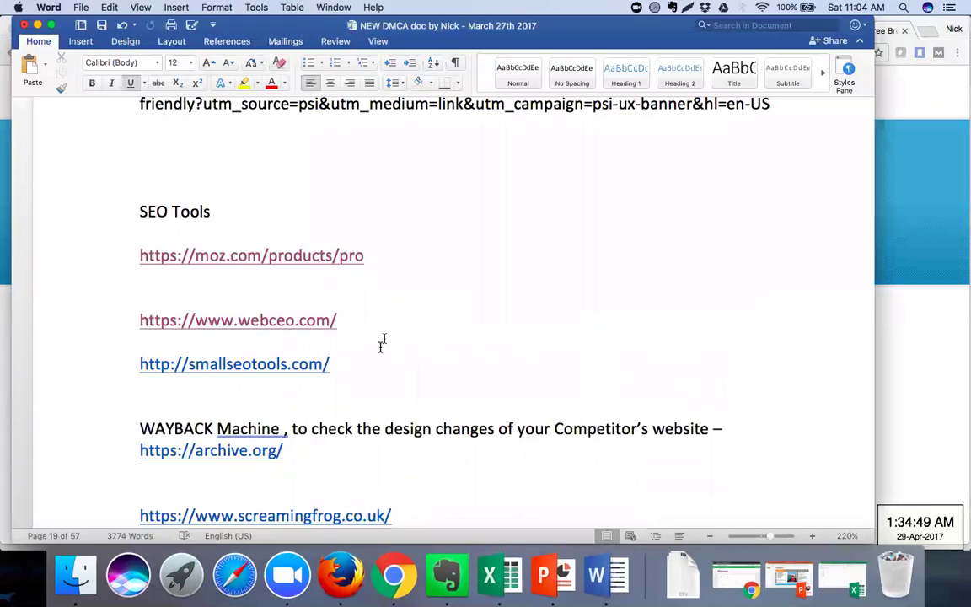
{"action": "left_click", "coordinate": [372, 364]}
{"action": "key", "text": "Return"}
{"action": "key", "text": "Return"}
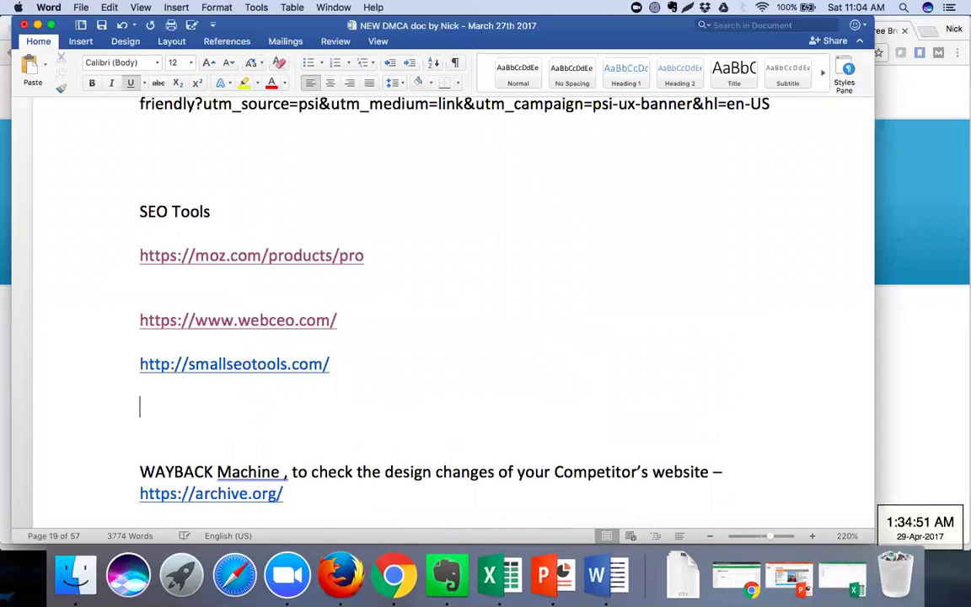
{"action": "key", "text": "super+v"}
{"action": "type", "text": "- B"}
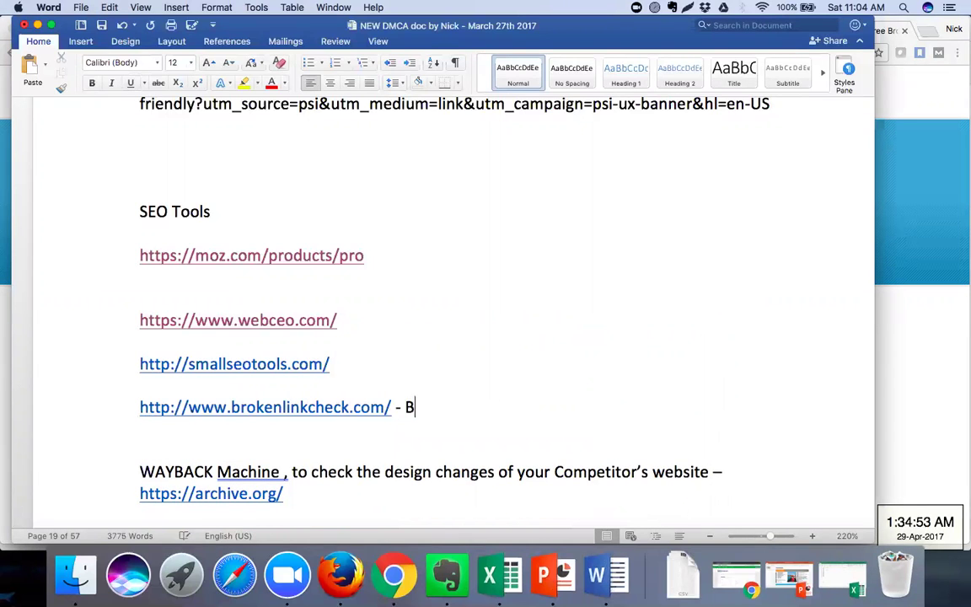
{"action": "type", "text": "rokem Lin"}
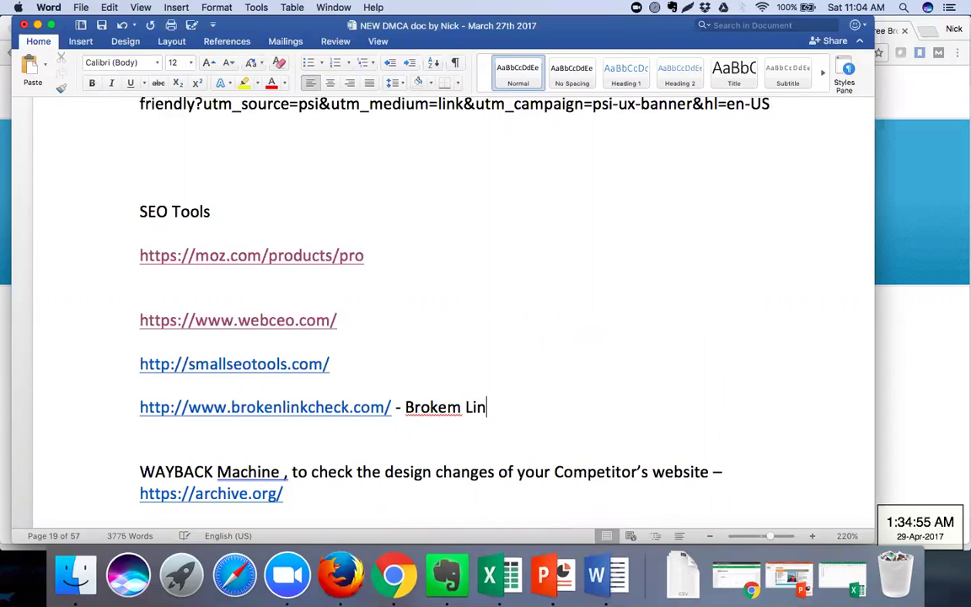
{"action": "type", "text": "k Checker Tool"}
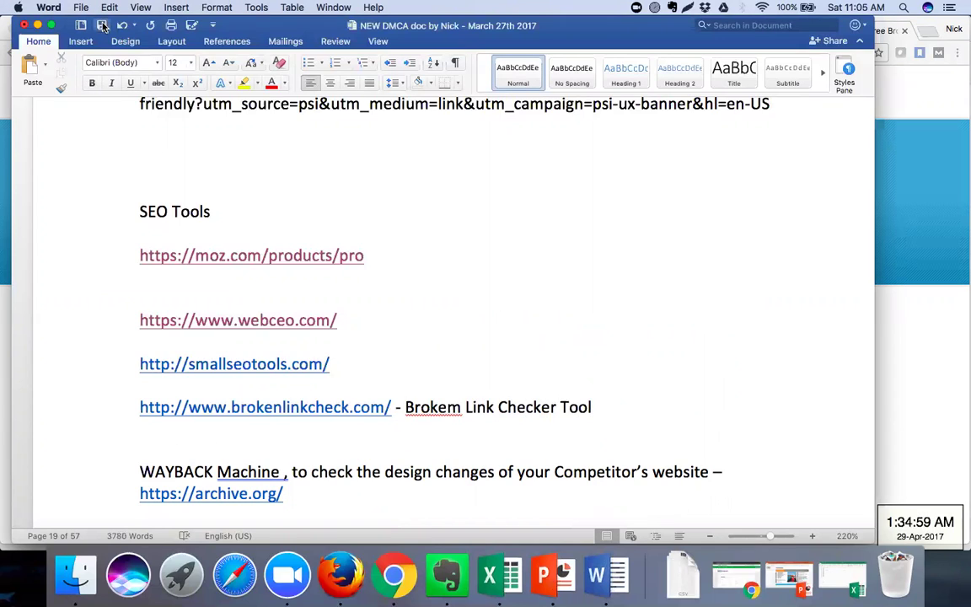
{"action": "left_click", "coordinate": [915, 174]}
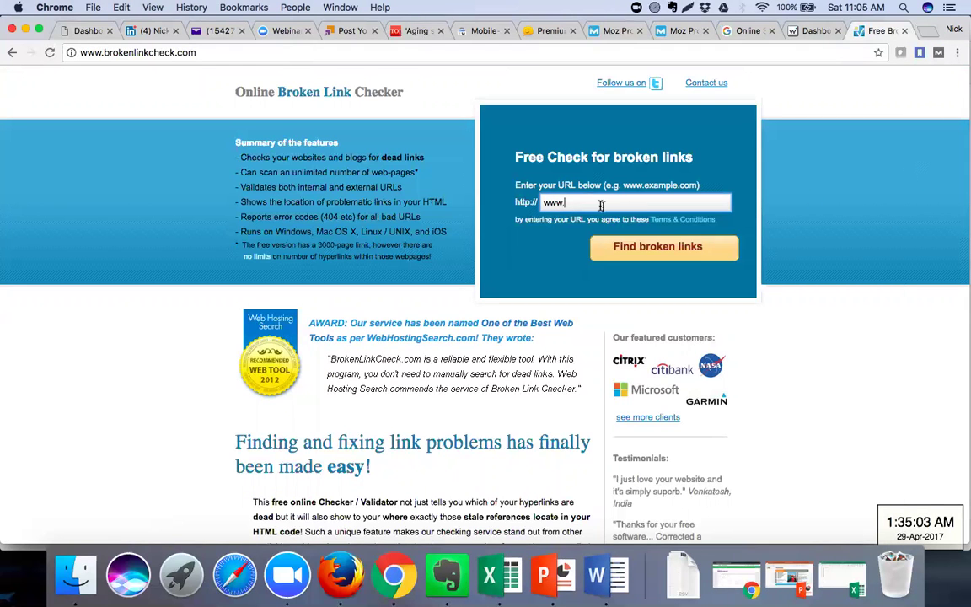
{"action": "left_click", "coordinate": [414, 32]}
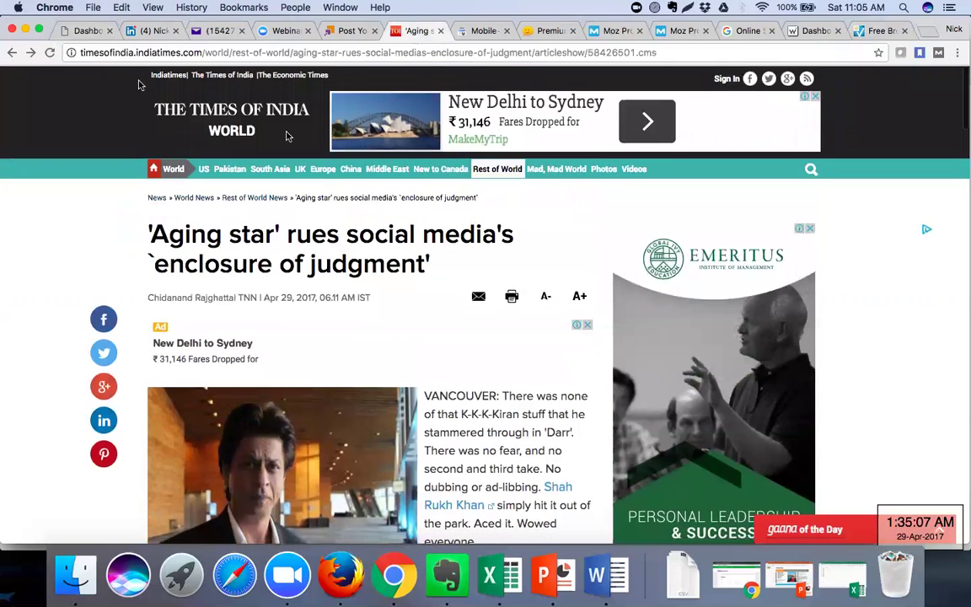
{"action": "left_click_drag", "start_coordinate": [80, 52], "coordinate": [200, 56]}
{"action": "key", "text": "super+c"}
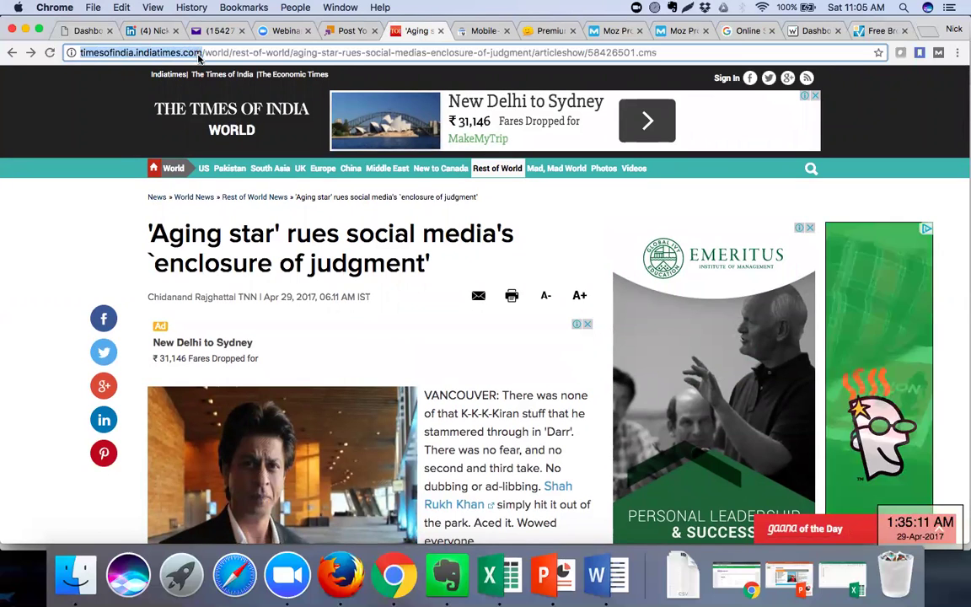
{"action": "left_click", "coordinate": [881, 30]}
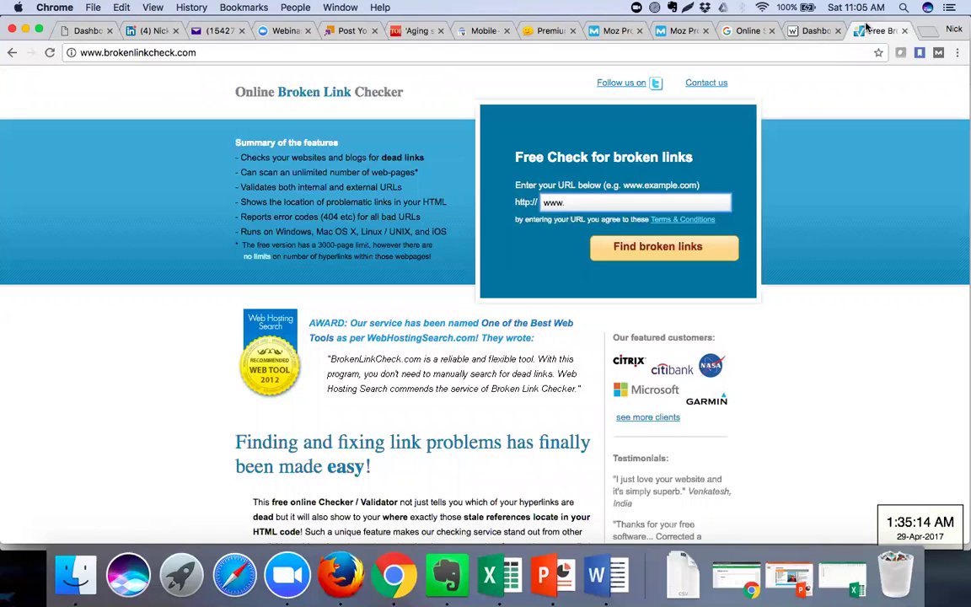
{"action": "left_click", "coordinate": [578, 203]}
{"action": "key", "text": "super+v"}
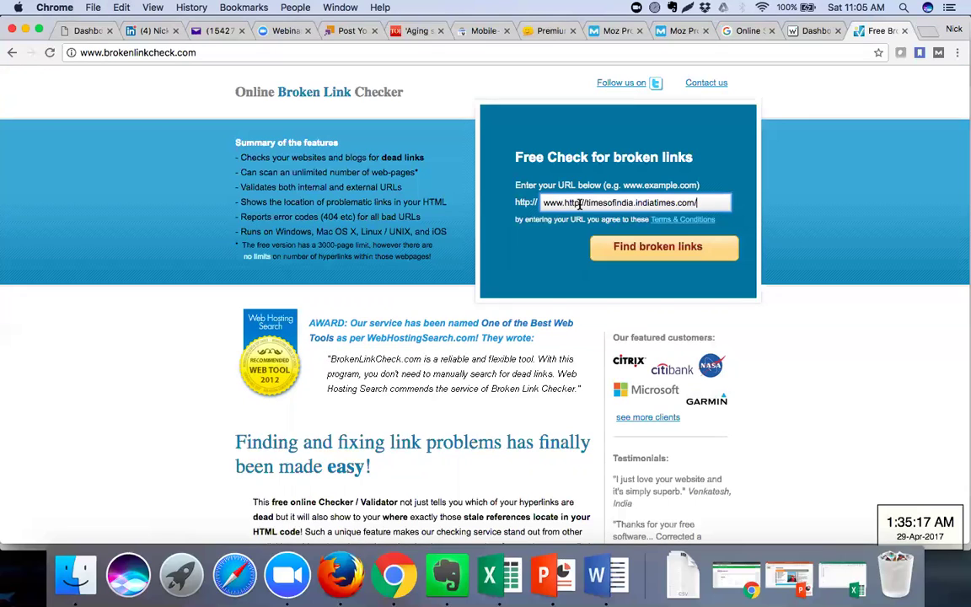
{"action": "left_click_drag", "start_coordinate": [564, 204], "coordinate": [544, 204]}
{"action": "key", "text": "BackSpace"}
Run the broken-link check with security code 'trjw' and dismiss the commercial-license refusal
{"action": "left_click", "coordinate": [642, 251]}
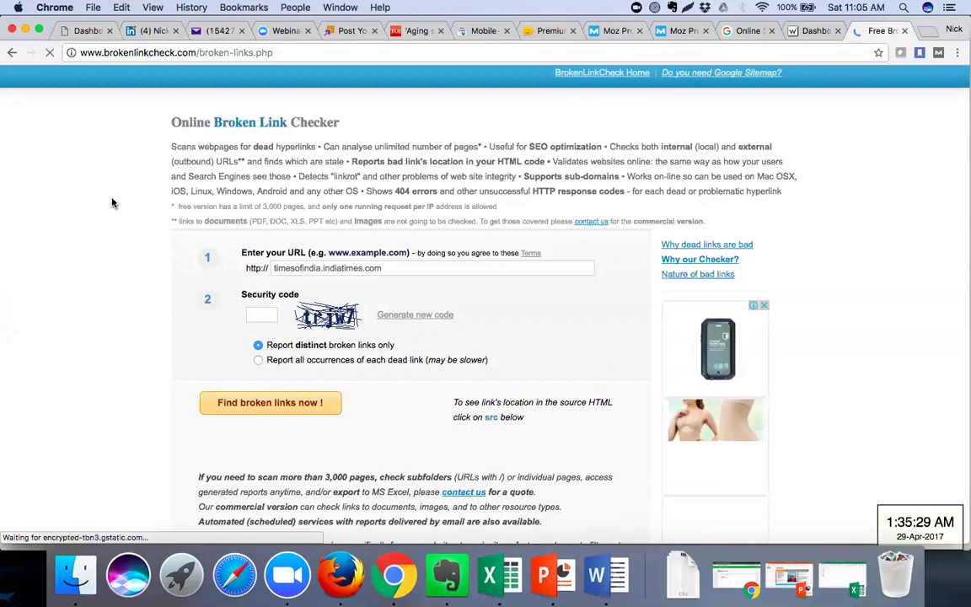
{"action": "scroll", "coordinate": [112, 202], "scroll_direction": "down", "scroll_amount": 3}
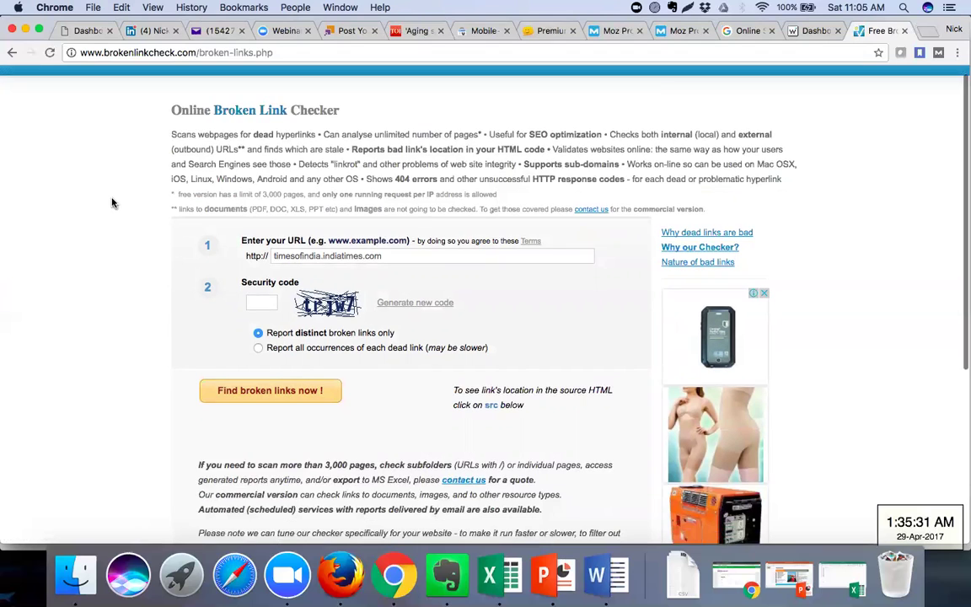
{"action": "left_click", "coordinate": [263, 210]}
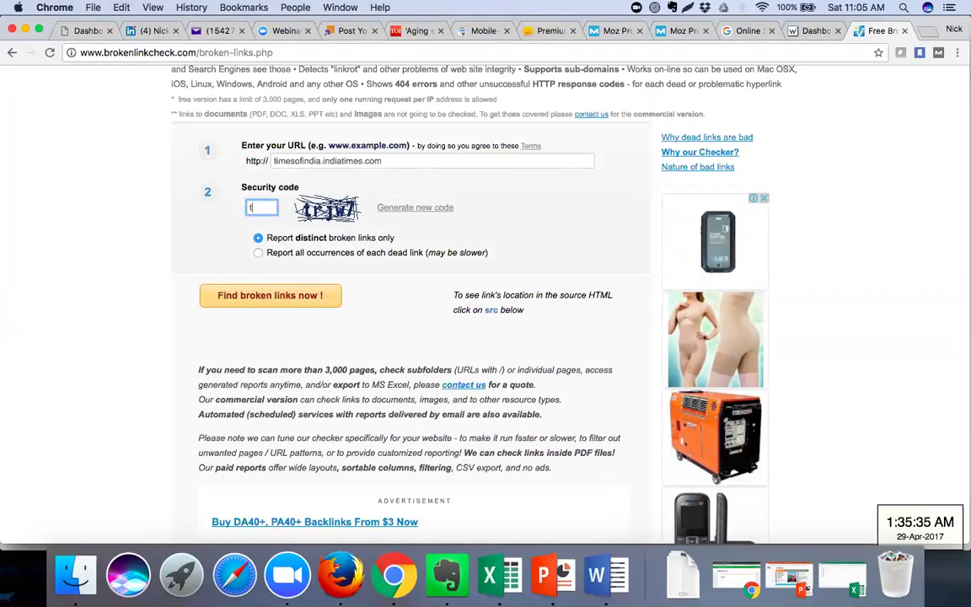
{"action": "type", "text": "trjw7"}
{"action": "left_click", "coordinate": [228, 300]}
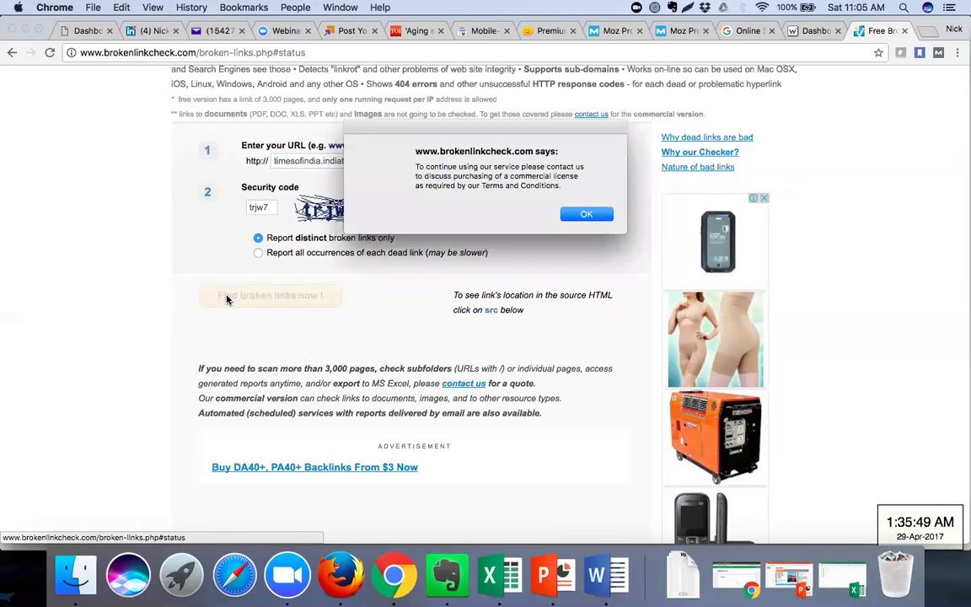
{"action": "left_click", "coordinate": [573, 215]}
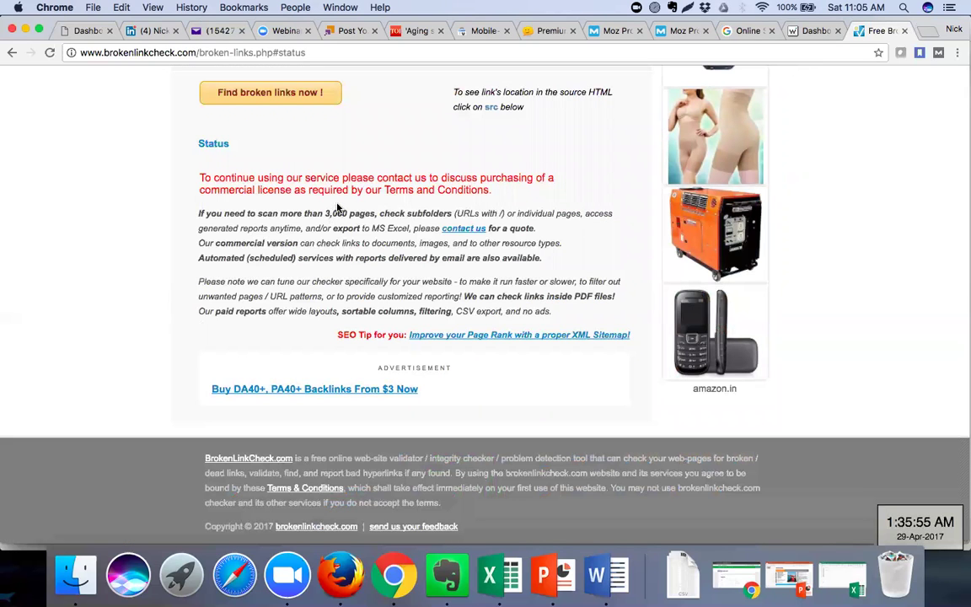
{"action": "scroll", "coordinate": [338, 208], "scroll_direction": "up", "scroll_amount": 4}
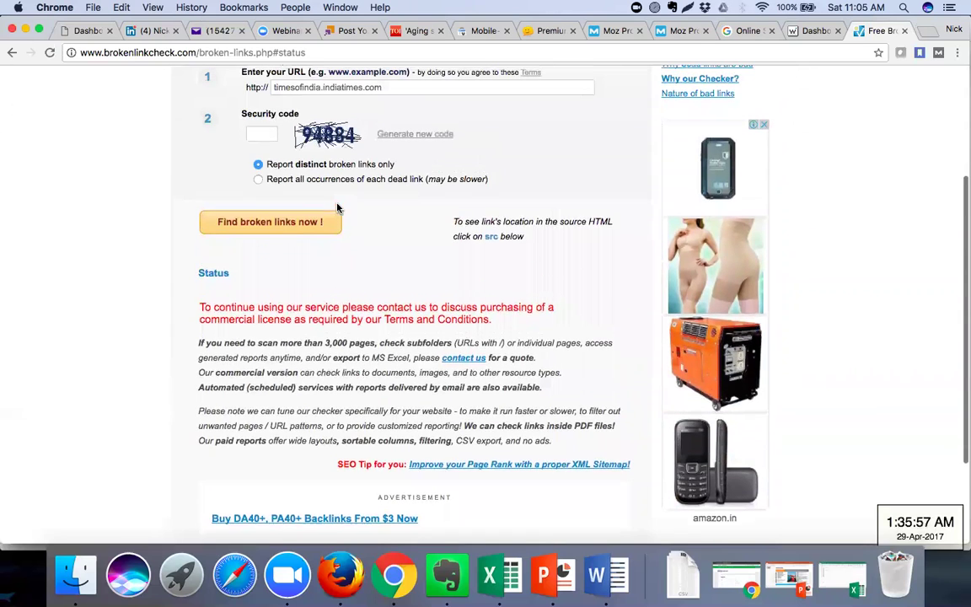
{"action": "left_click_drag", "start_coordinate": [385, 172], "coordinate": [275, 174]}
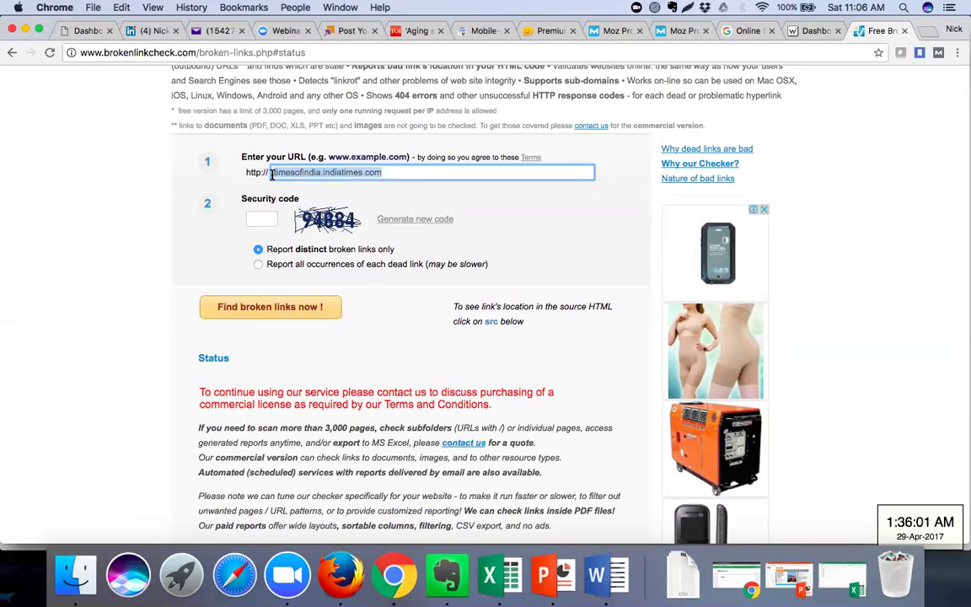
{"action": "type", "text": "ww"}
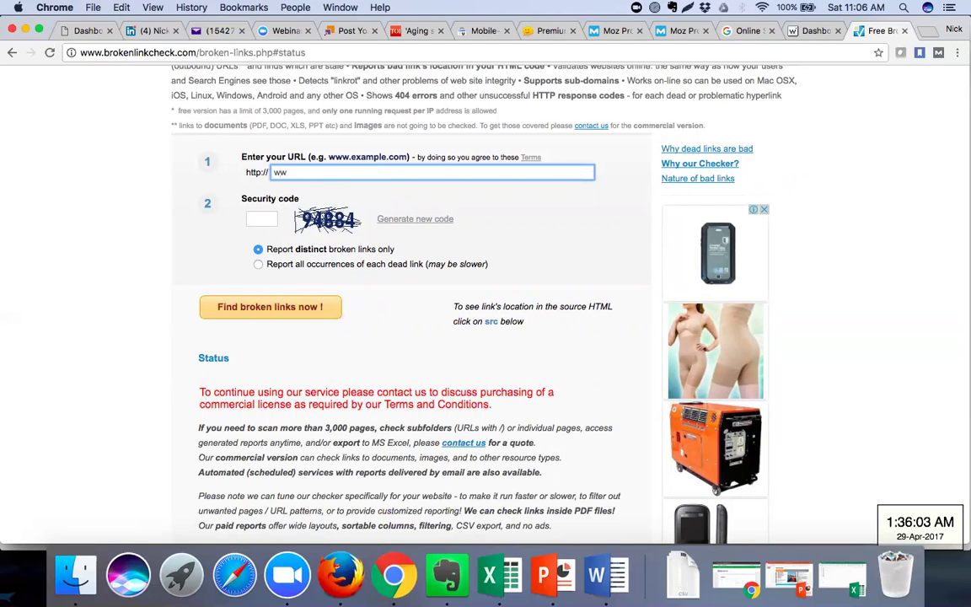
{"action": "type", "text": "w.yocreations.ca"}
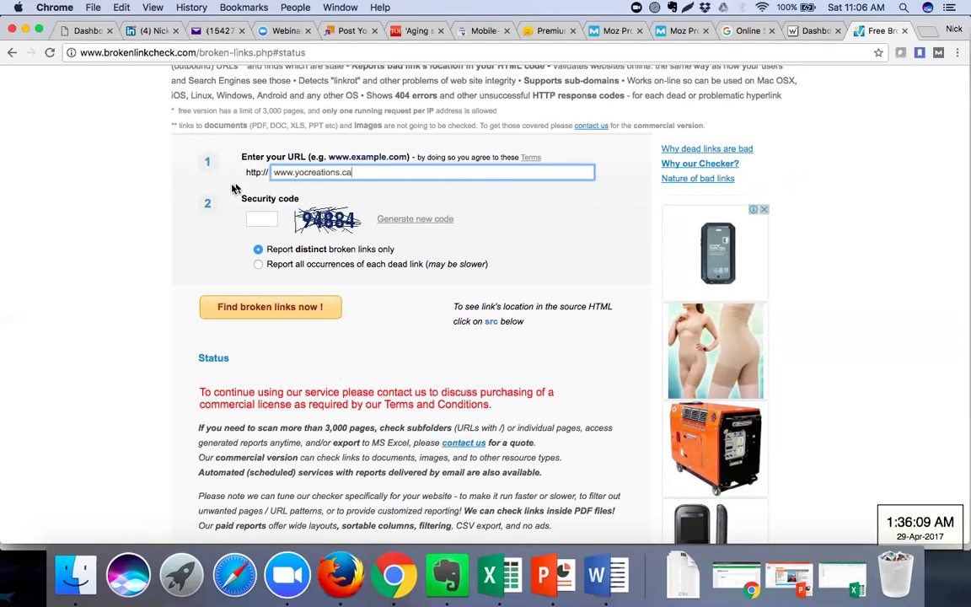
{"action": "left_click", "coordinate": [253, 221]}
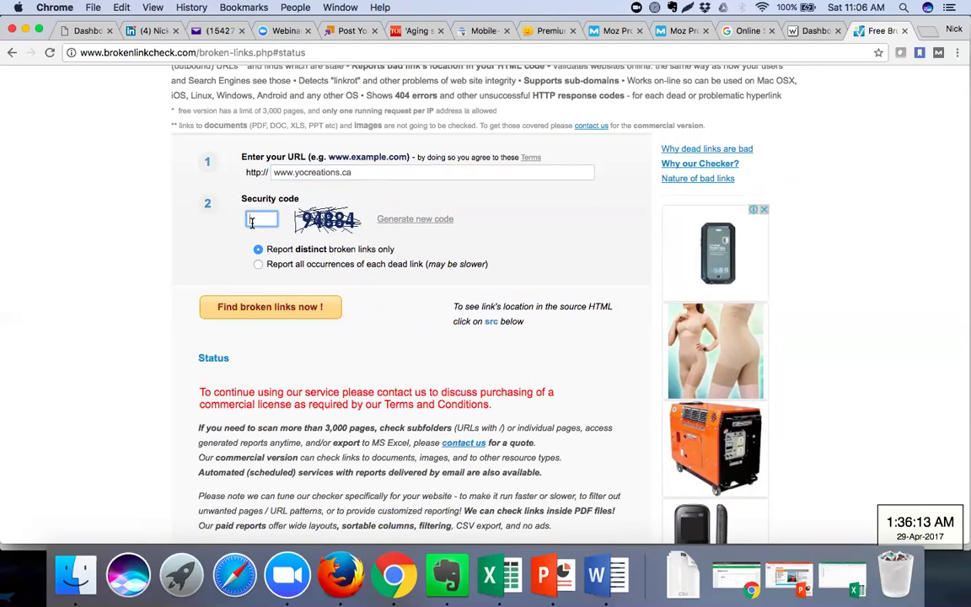
{"action": "type", "text": "94884"}
{"action": "left_click", "coordinate": [258, 310]}
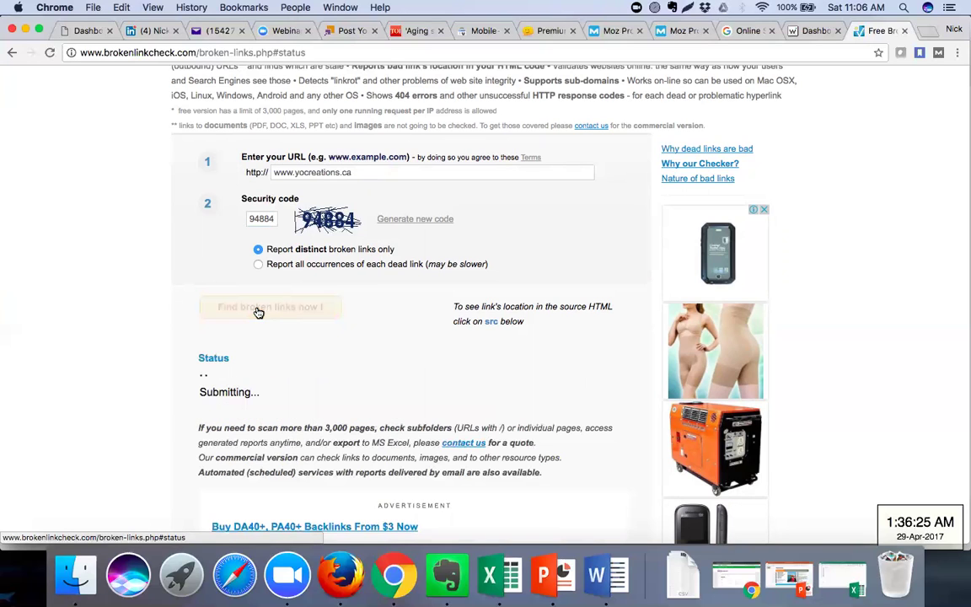
{"action": "scroll", "coordinate": [258, 312], "scroll_direction": "down", "scroll_amount": 5}
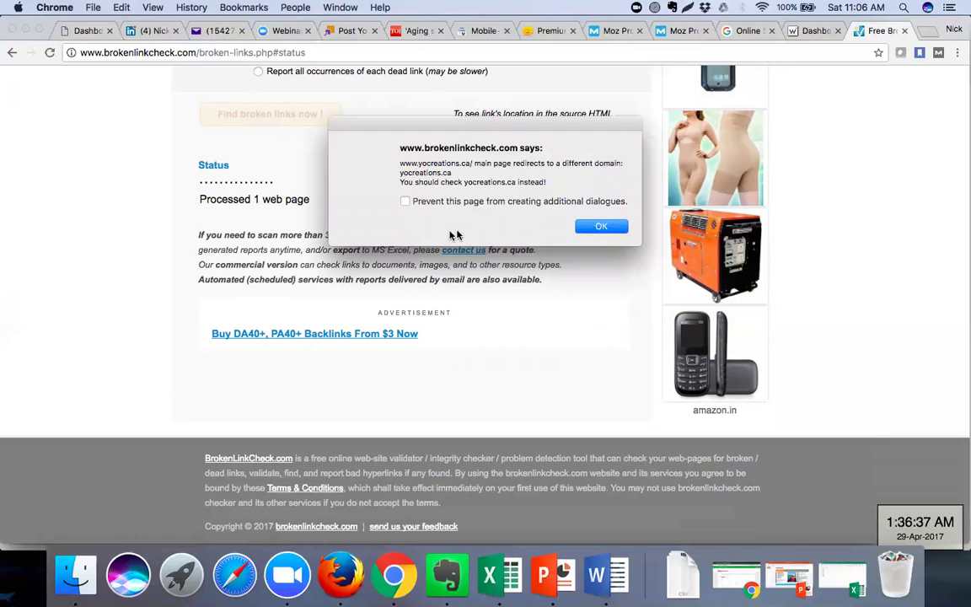
{"action": "left_click", "coordinate": [598, 231]}
{"action": "scroll", "coordinate": [462, 211], "scroll_direction": "up", "scroll_amount": 5}
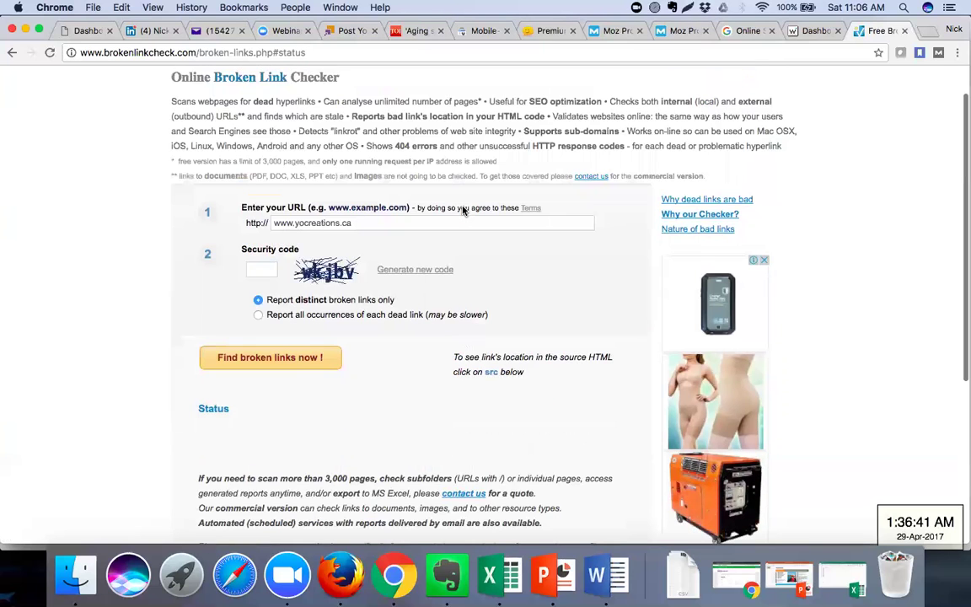
{"action": "left_click", "coordinate": [296, 223]}
{"action": "key", "text": "BackSpace"}
{"action": "key", "text": "BackSpace"}
{"action": "key", "text": "BackSpace"}
{"action": "key", "text": "BackSpace"}
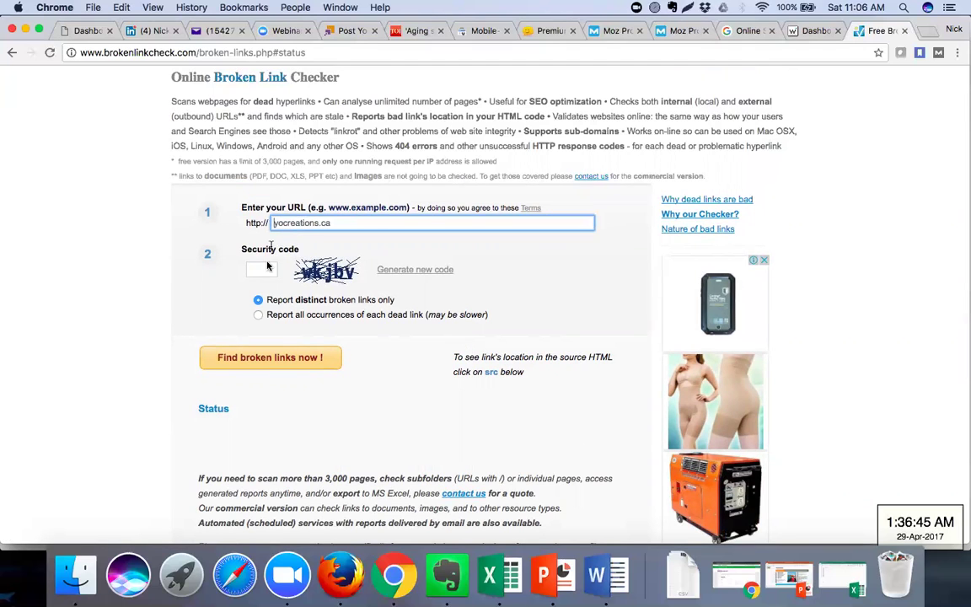
{"action": "left_click", "coordinate": [264, 268]}
{"action": "type", "text": "wk"}
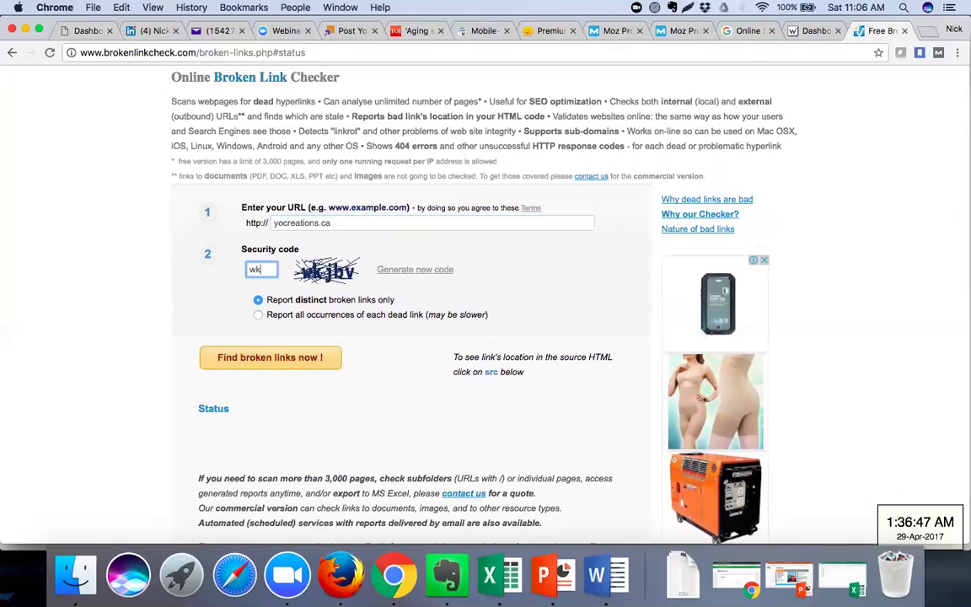
{"action": "type", "text": "jbv"}
{"action": "left_click", "coordinate": [252, 360]}
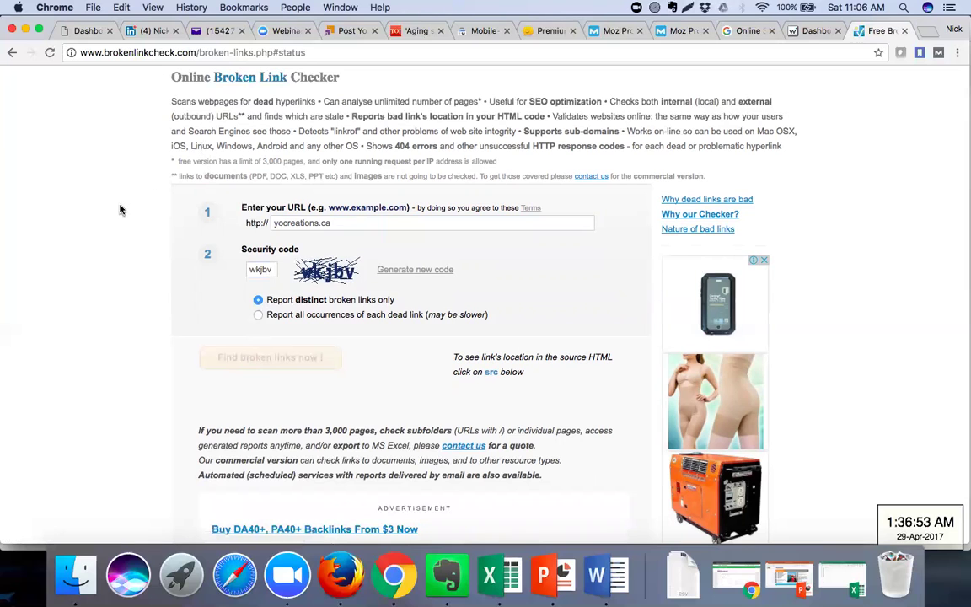
{"action": "scroll", "coordinate": [120, 251], "scroll_direction": "down", "scroll_amount": 5}
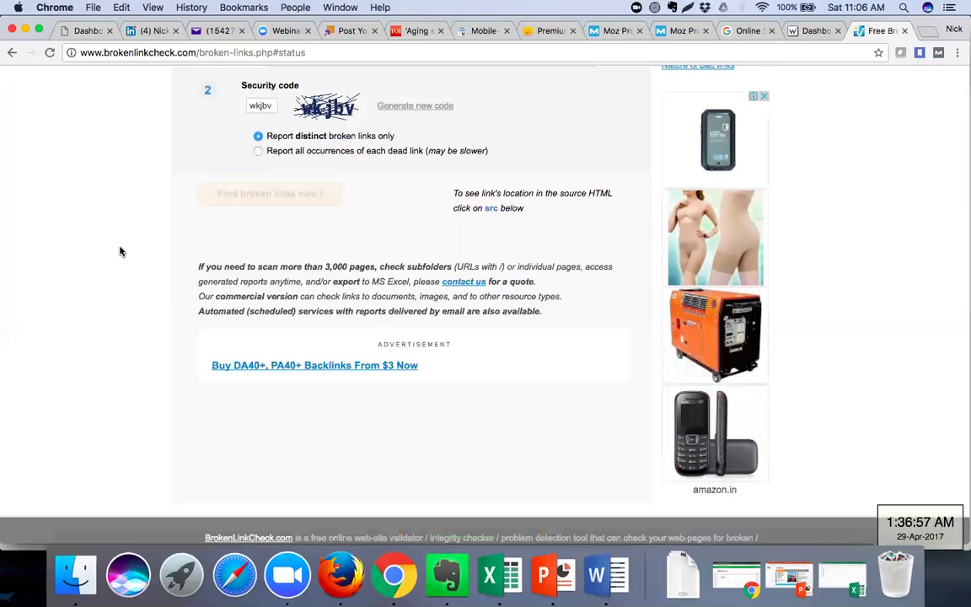
{"action": "scroll", "coordinate": [121, 252], "scroll_direction": "up", "scroll_amount": 2}
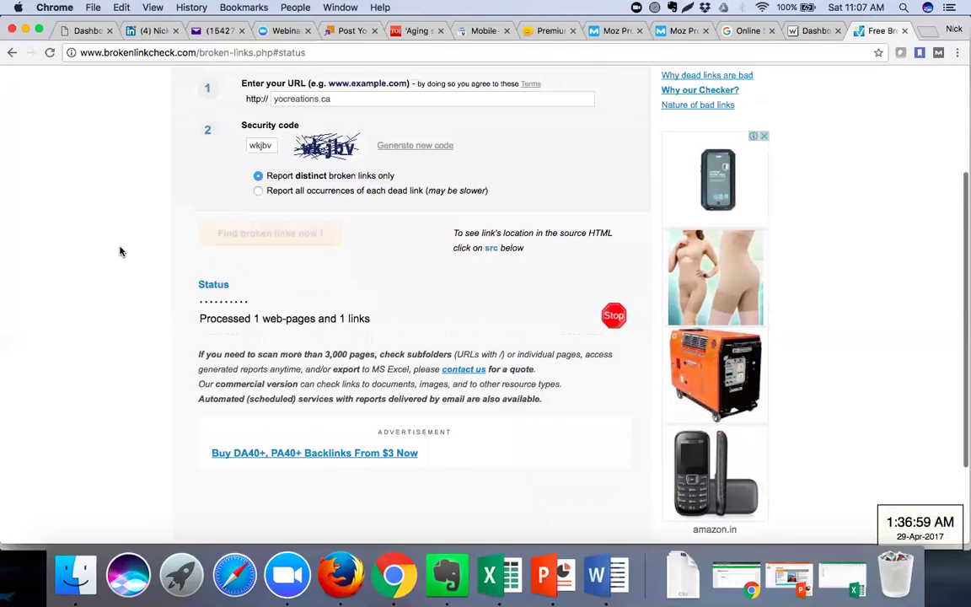
{"action": "scroll", "coordinate": [121, 251], "scroll_direction": "up", "scroll_amount": 3}
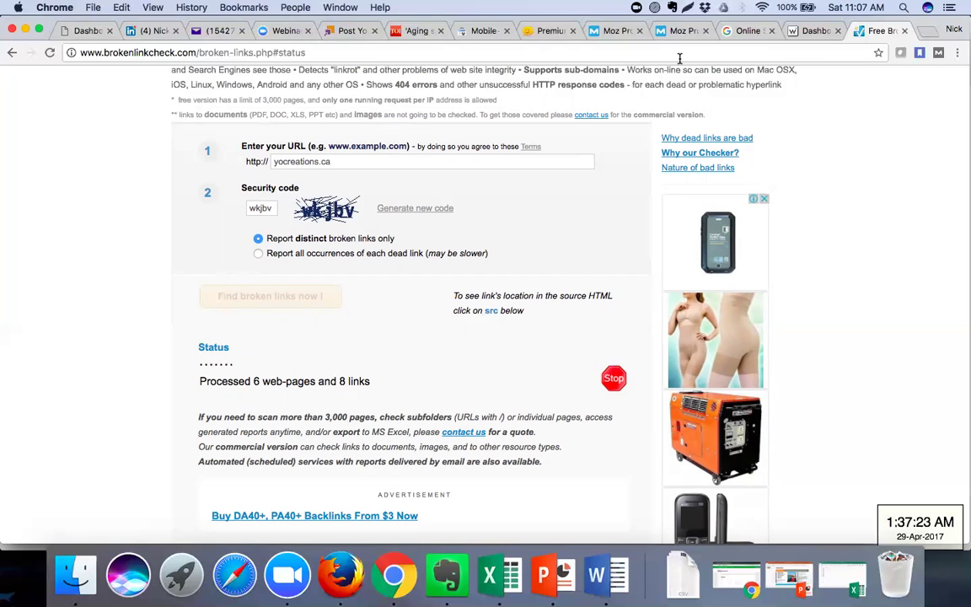
Glance at the Word SEO tools list, then bring up the WebCEO dashboard tab
{"action": "left_click", "coordinate": [611, 578]}
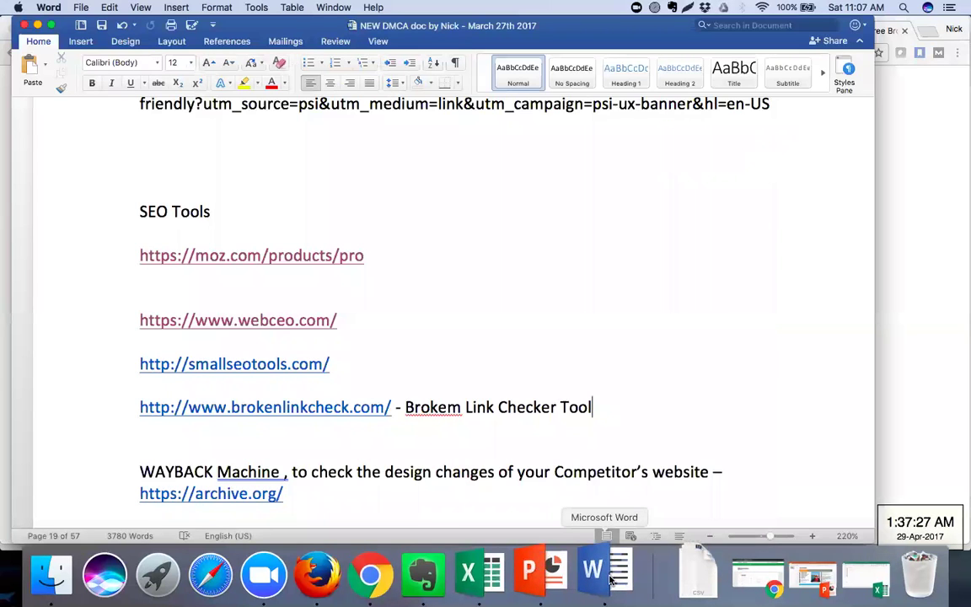
{"action": "key", "text": "super+Tab"}
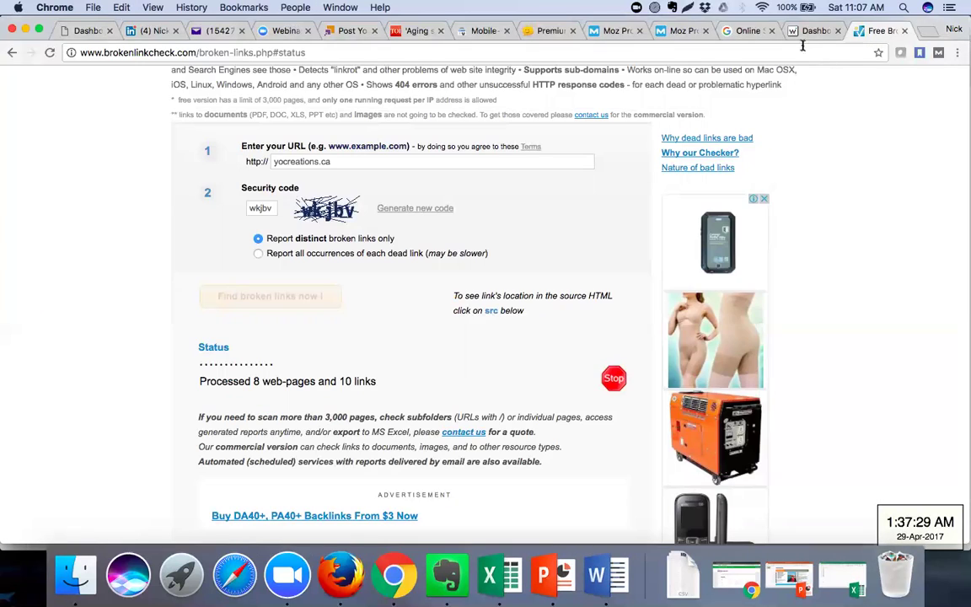
{"action": "left_click", "coordinate": [810, 31]}
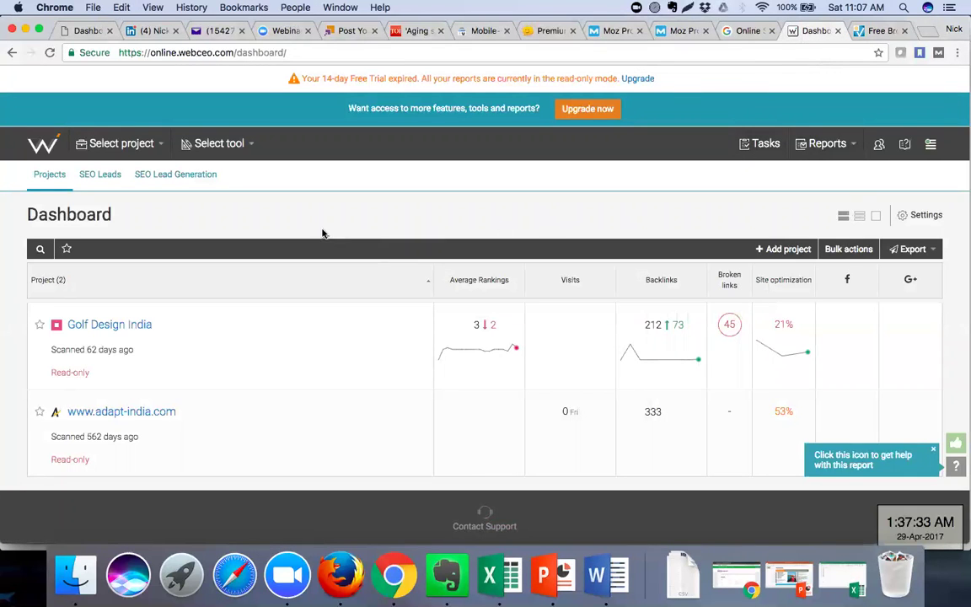
Open WebCEO's 'Select tool' dropdown to list all tool groups
{"action": "left_click", "coordinate": [242, 149]}
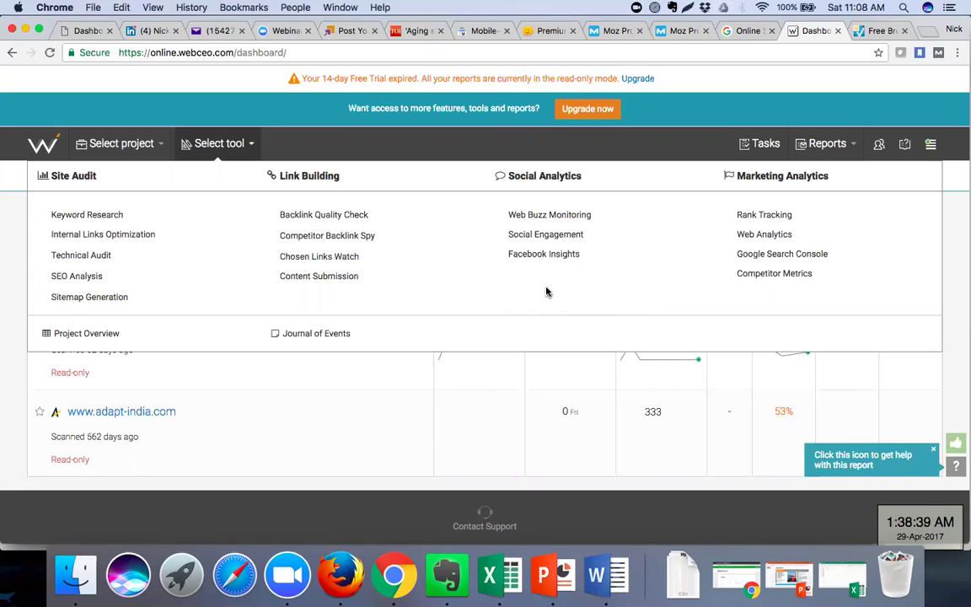
Follow the smallseotools.com hyperlink in the Word SEO Tools list
{"action": "left_click", "coordinate": [597, 576]}
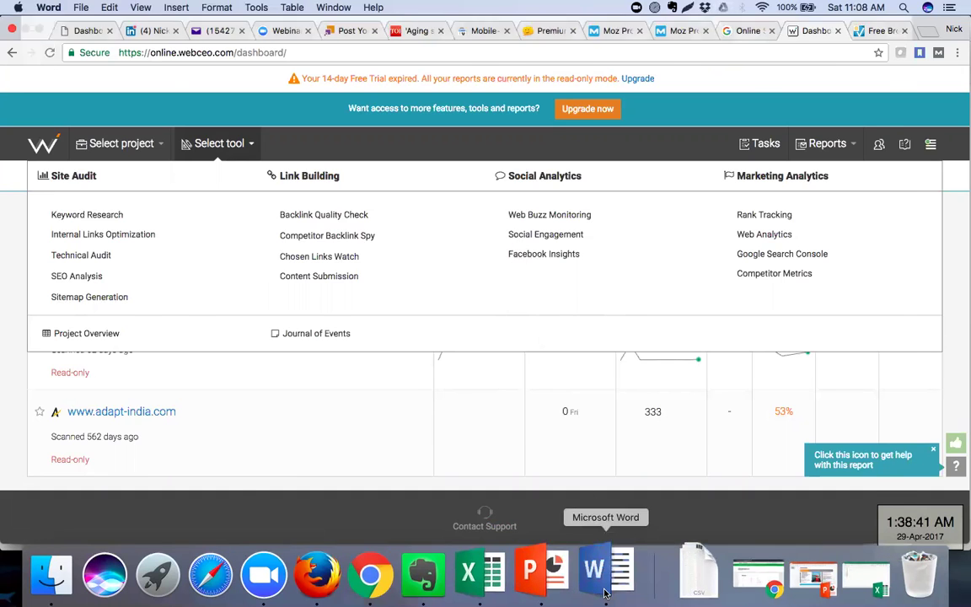
{"action": "scroll", "coordinate": [280, 405], "scroll_direction": "down", "scroll_amount": 3}
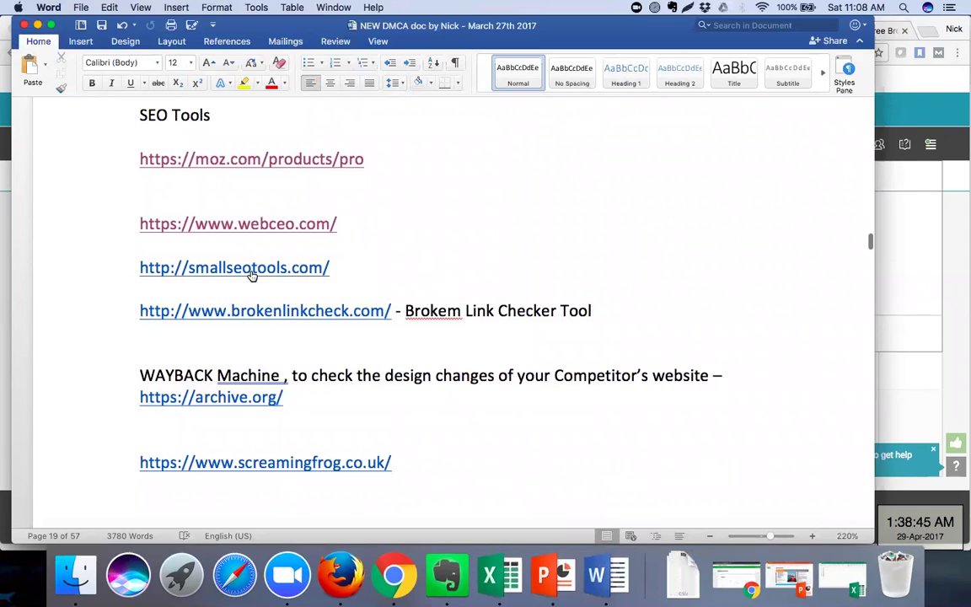
{"action": "left_click", "coordinate": [251, 274]}
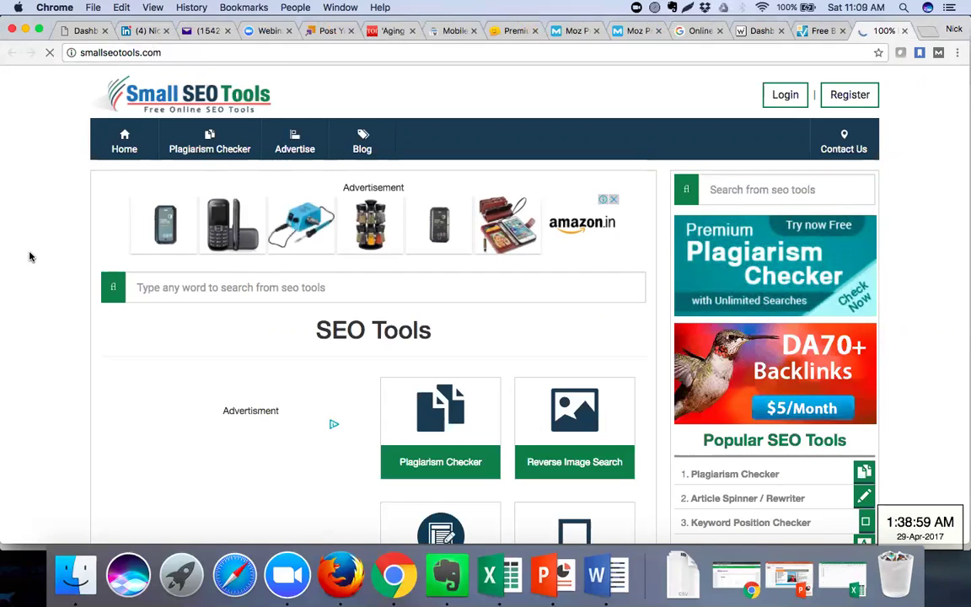
{"action": "scroll", "coordinate": [29, 256], "scroll_direction": "down", "scroll_amount": 1}
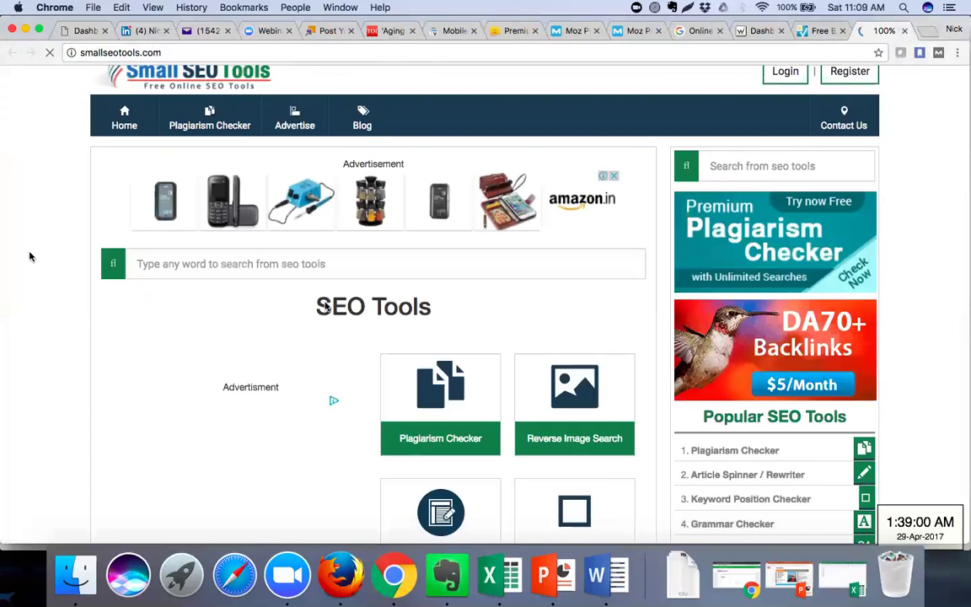
{"action": "scroll", "coordinate": [374, 317], "scroll_direction": "down", "scroll_amount": 5}
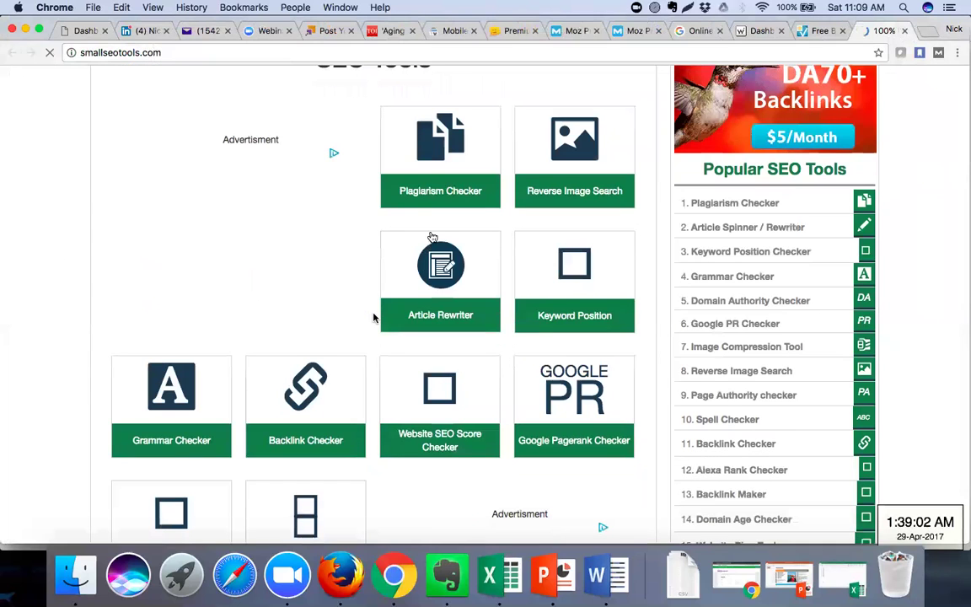
{"action": "scroll", "coordinate": [439, 250], "scroll_direction": "down", "scroll_amount": 2}
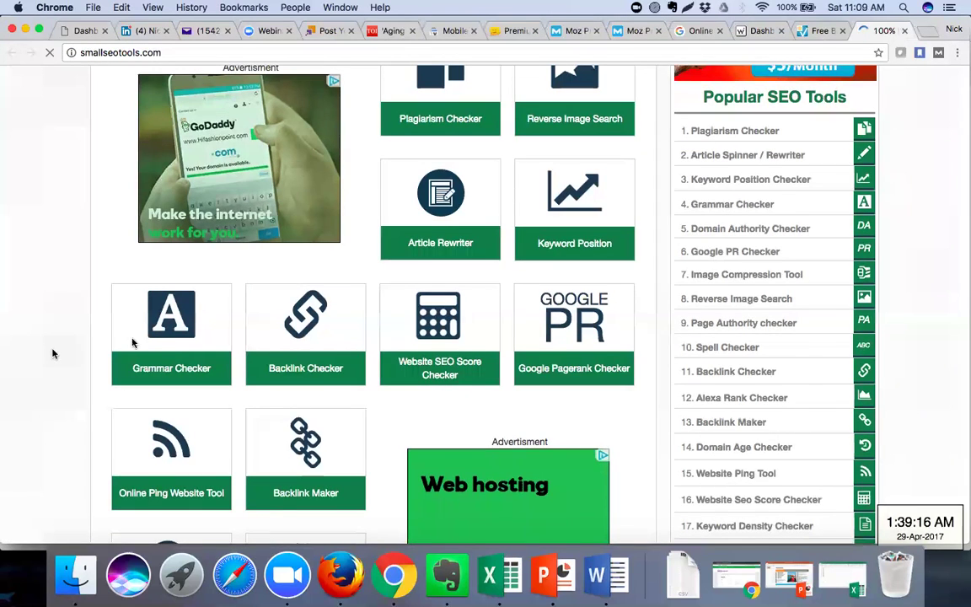
{"action": "scroll", "coordinate": [531, 223], "scroll_direction": "down", "scroll_amount": 3}
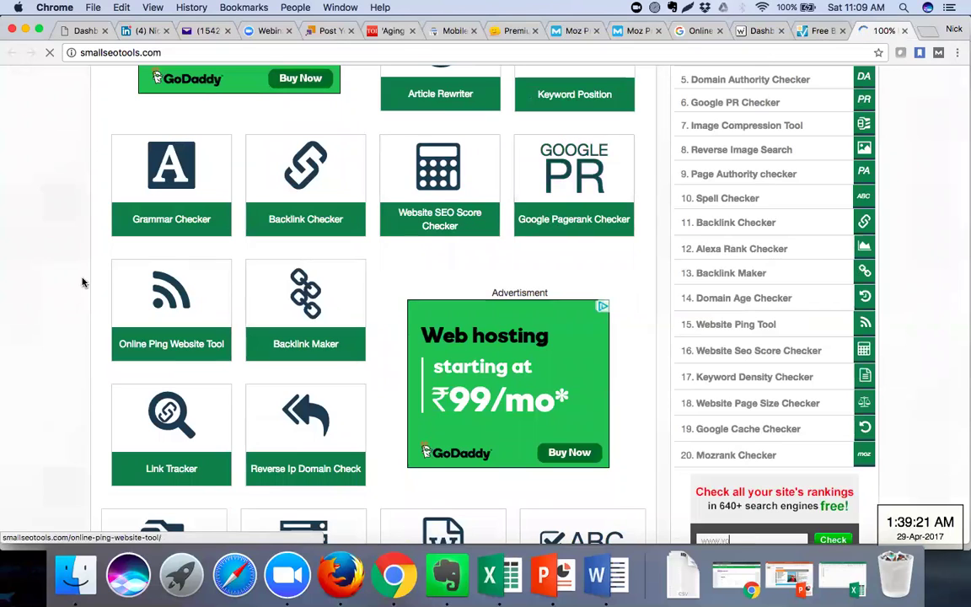
{"action": "scroll", "coordinate": [36, 298], "scroll_direction": "down", "scroll_amount": 3}
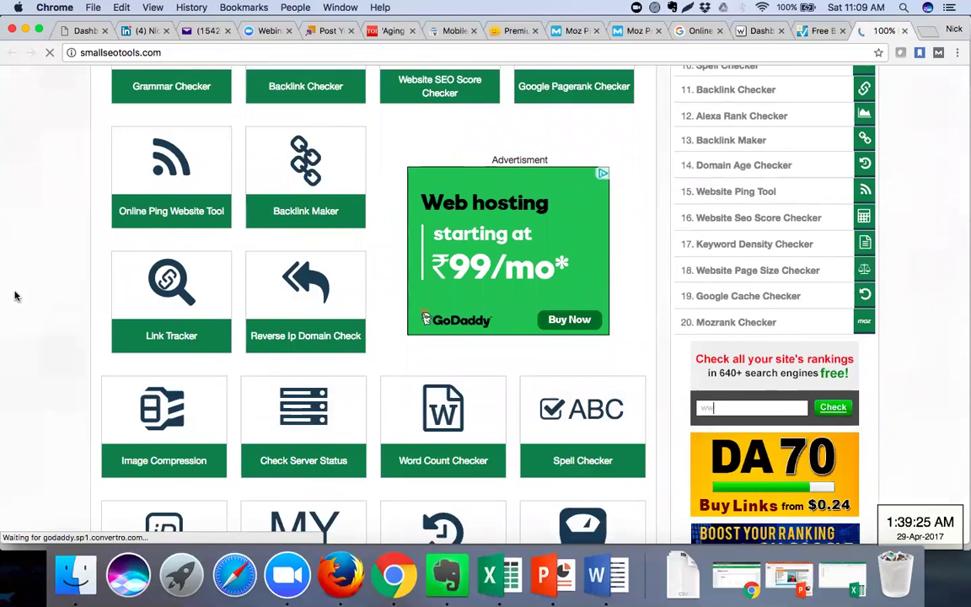
{"action": "scroll", "coordinate": [14, 296], "scroll_direction": "down", "scroll_amount": 1}
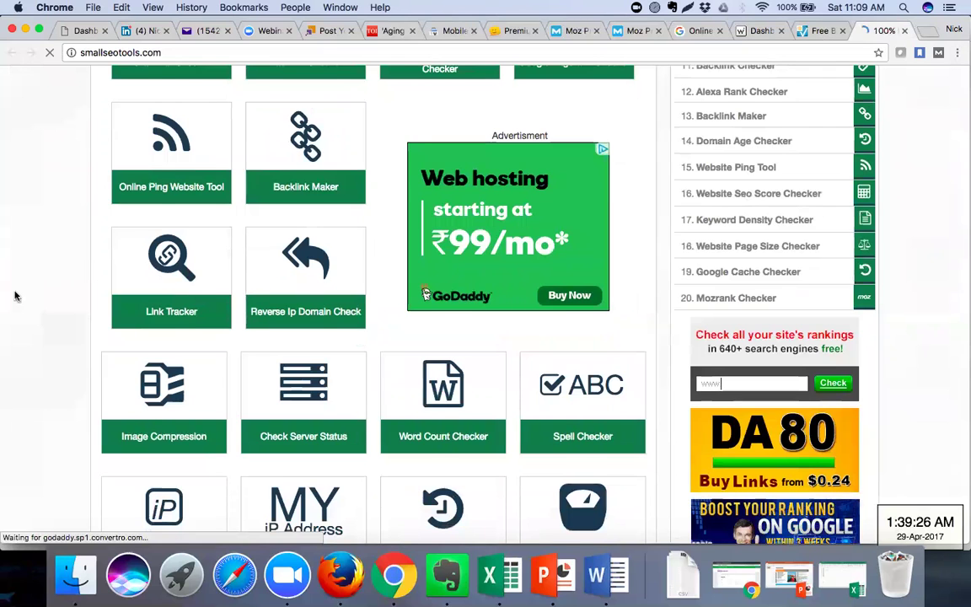
{"action": "scroll", "coordinate": [14, 296], "scroll_direction": "down", "scroll_amount": 3}
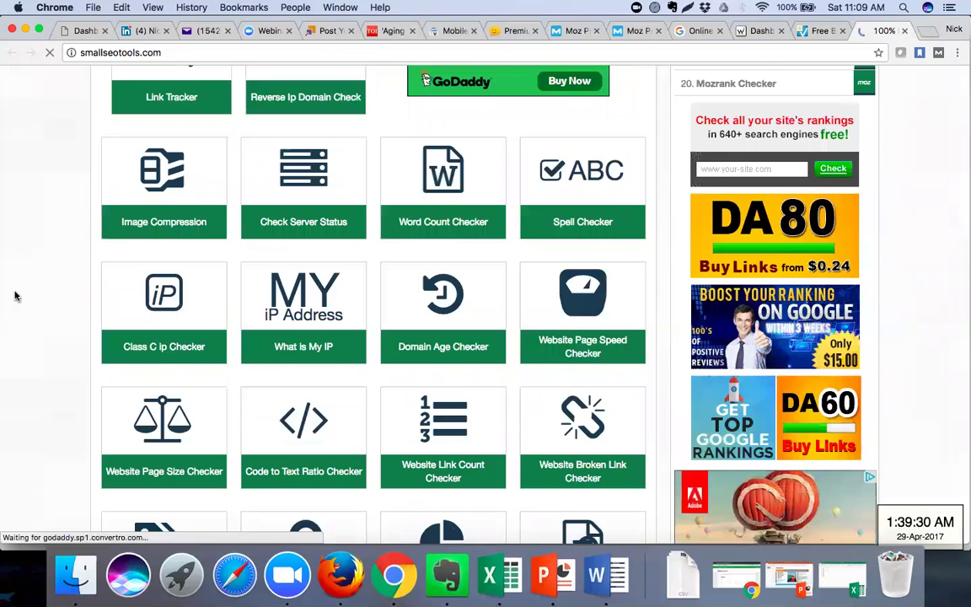
{"action": "scroll", "coordinate": [14, 296], "scroll_direction": "down", "scroll_amount": 4}
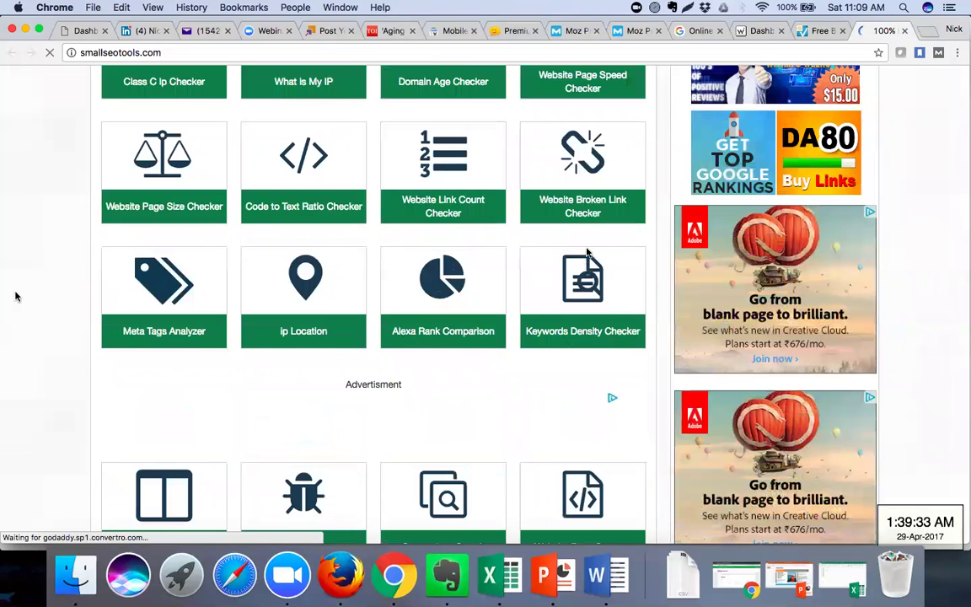
{"action": "scroll", "coordinate": [581, 203], "scroll_direction": "down", "scroll_amount": 2}
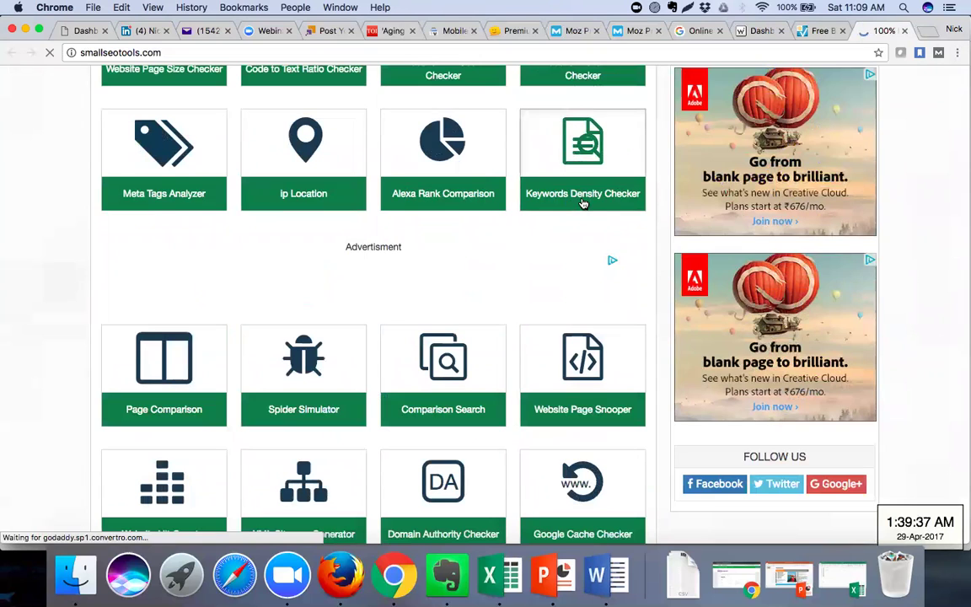
{"action": "scroll", "coordinate": [548, 250], "scroll_direction": "down", "scroll_amount": 1}
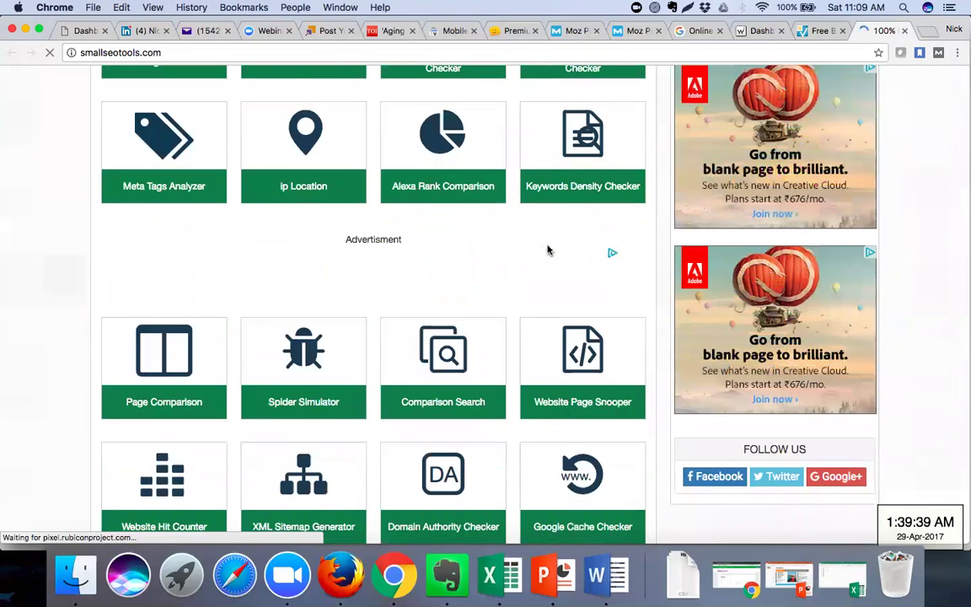
{"action": "scroll", "coordinate": [548, 250], "scroll_direction": "down", "scroll_amount": 3}
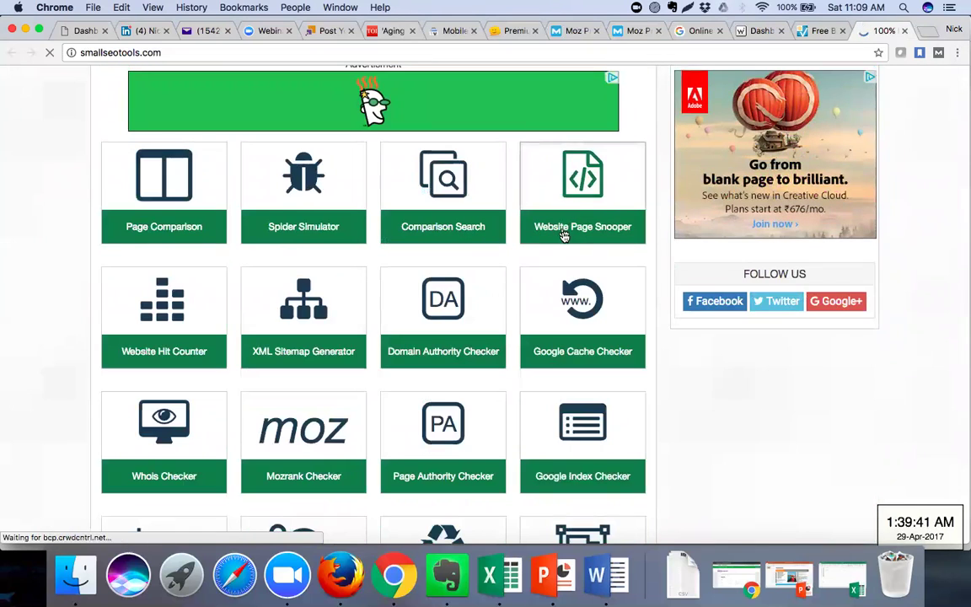
{"action": "scroll", "coordinate": [676, 442], "scroll_direction": "down", "scroll_amount": 1}
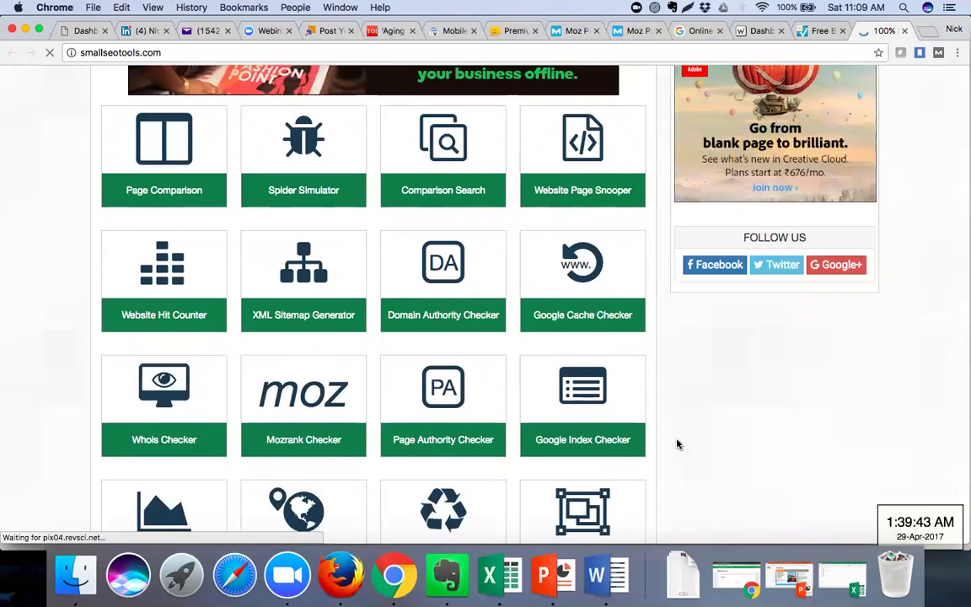
{"action": "scroll", "coordinate": [676, 444], "scroll_direction": "down", "scroll_amount": 2}
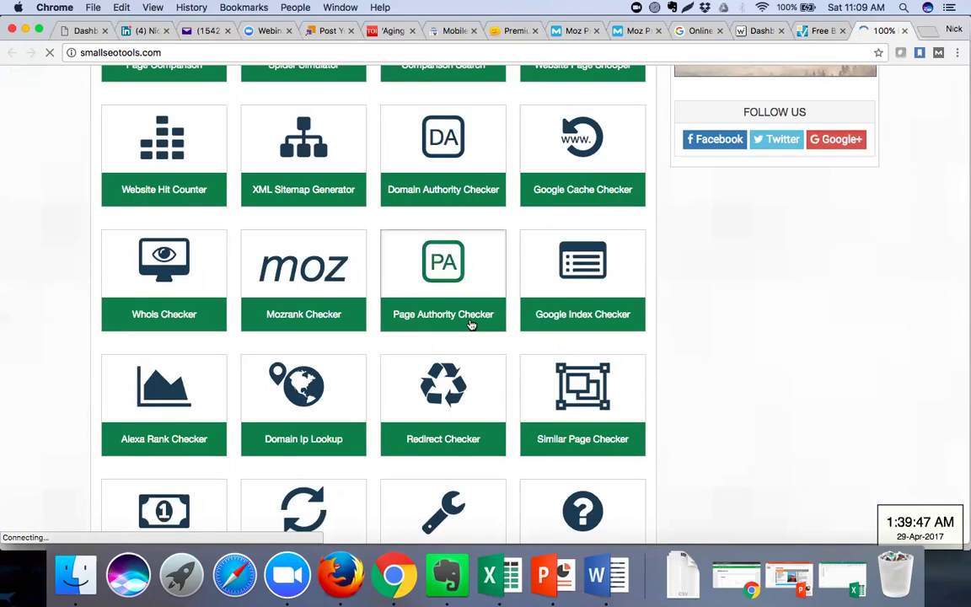